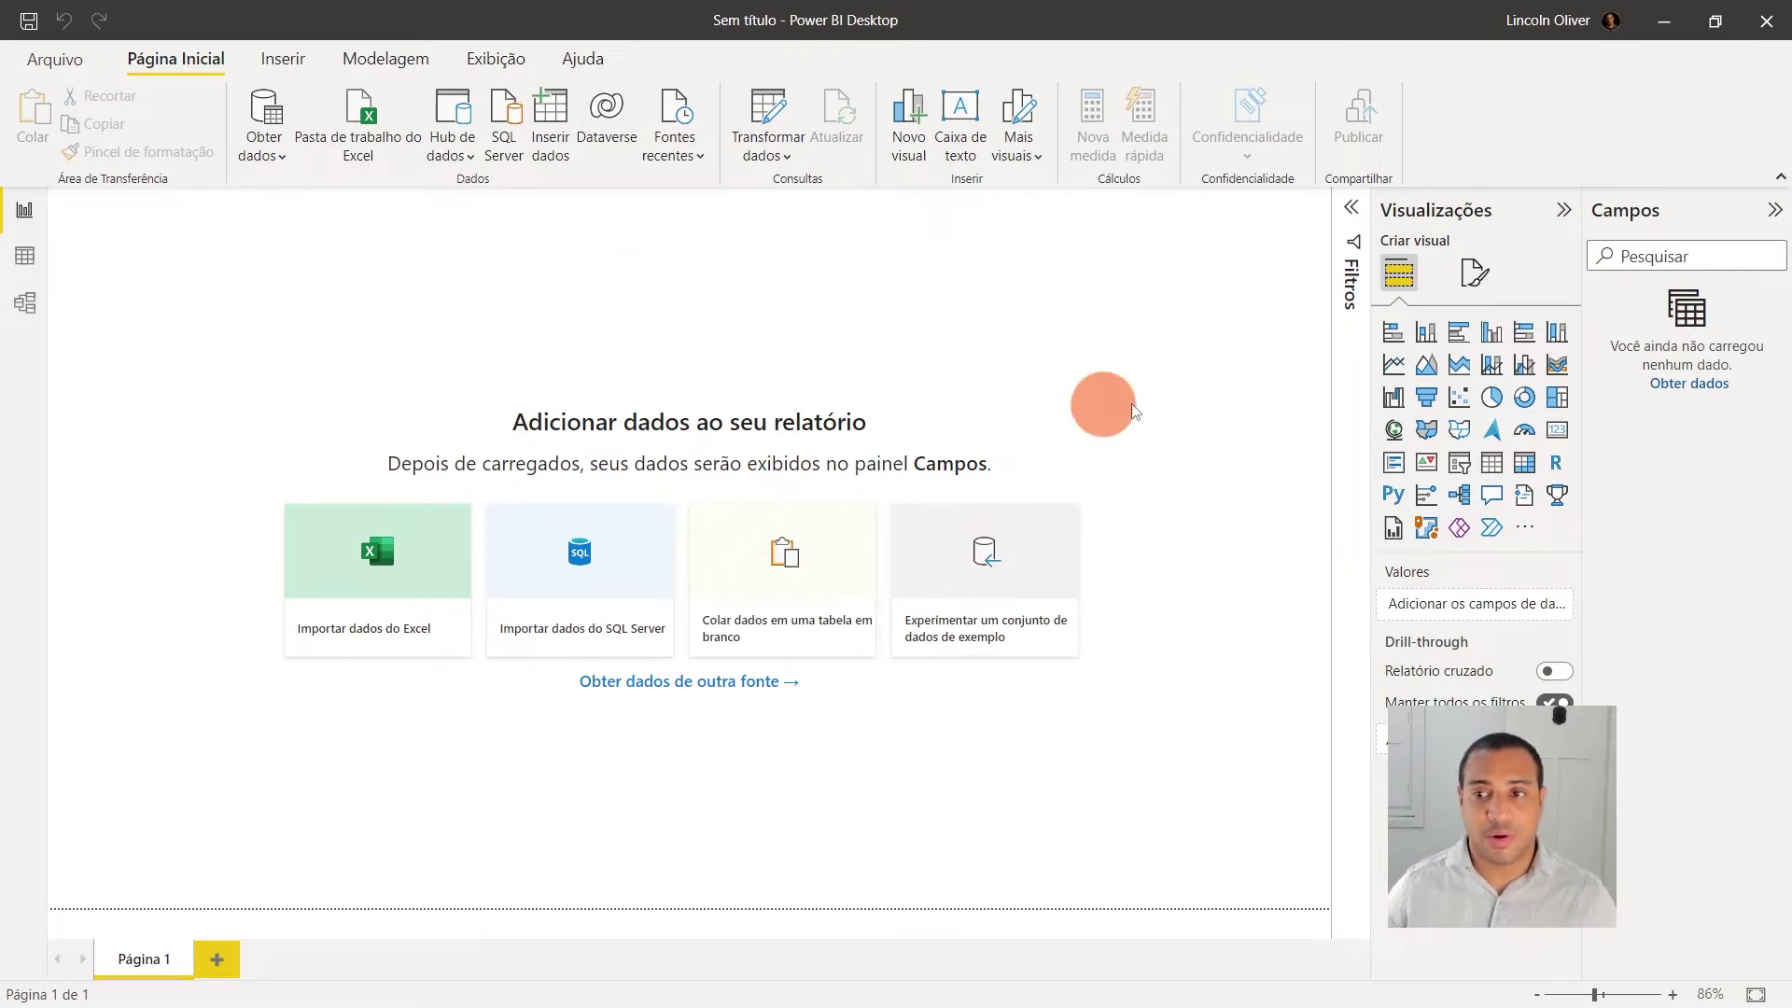
Step: Place an empty clustered bar chart at the page centre and load the Financial Sample.xlsx sample dataset
click(1458, 331)
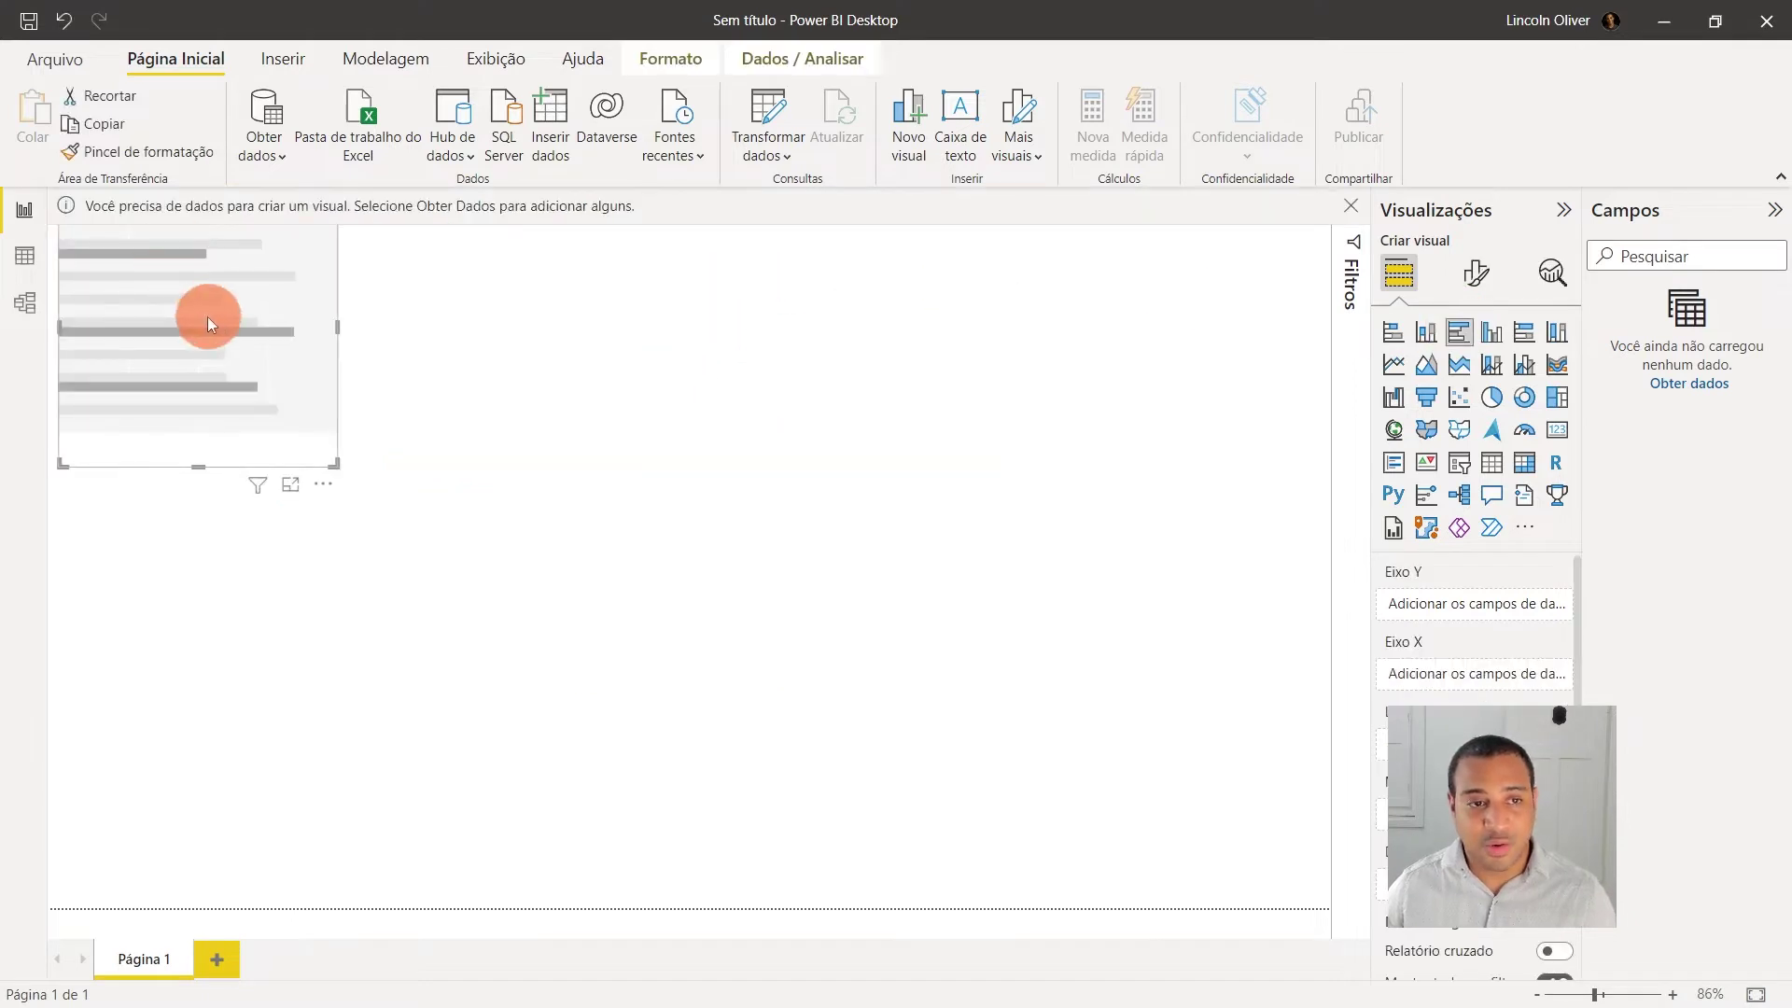
drag(200, 311, 691, 366)
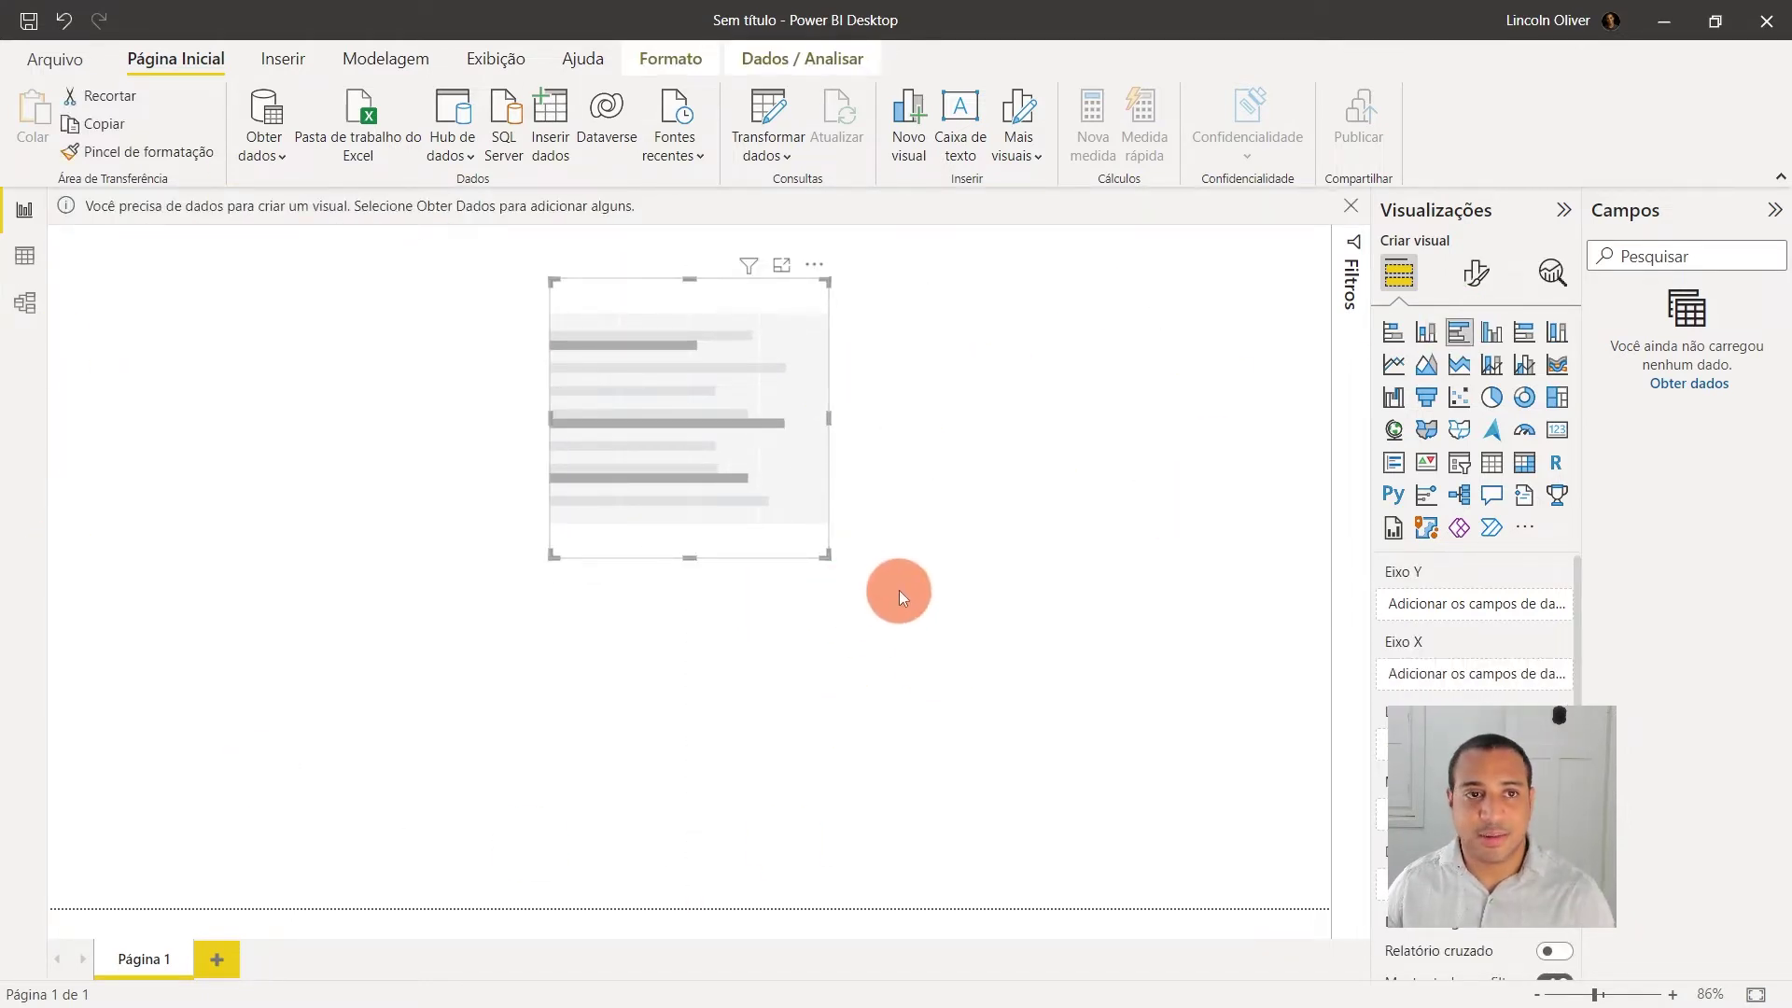
click(573, 58)
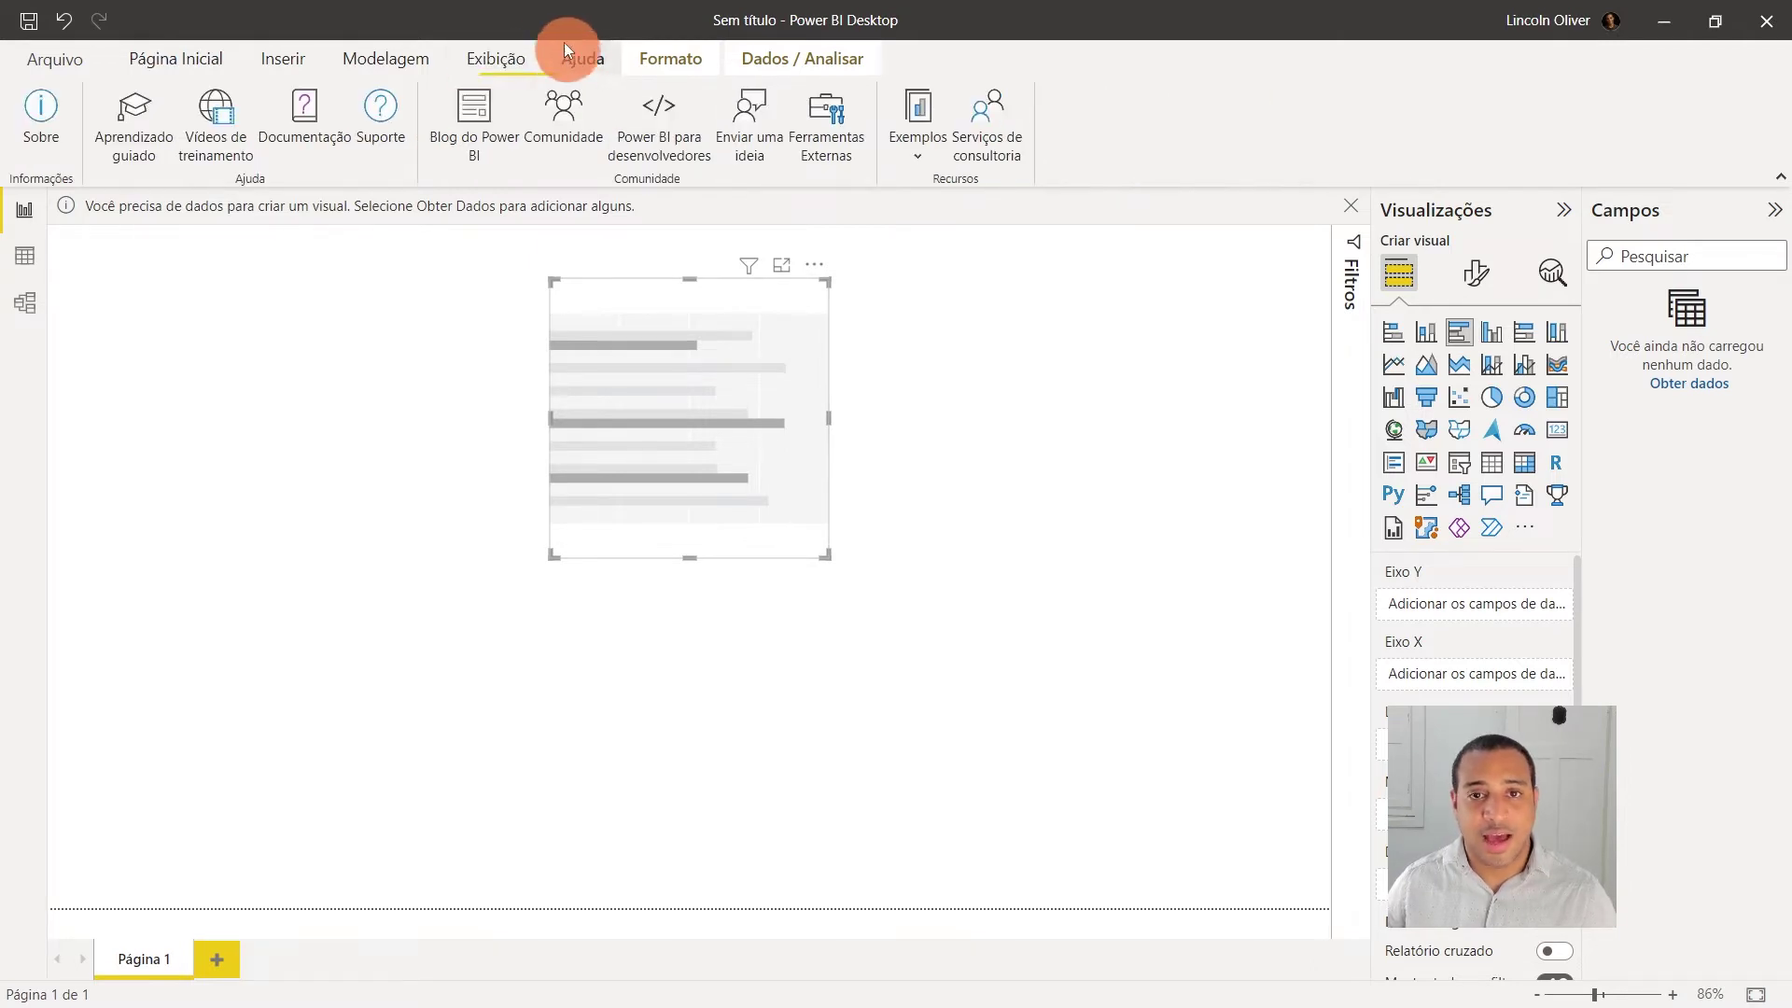
click(915, 148)
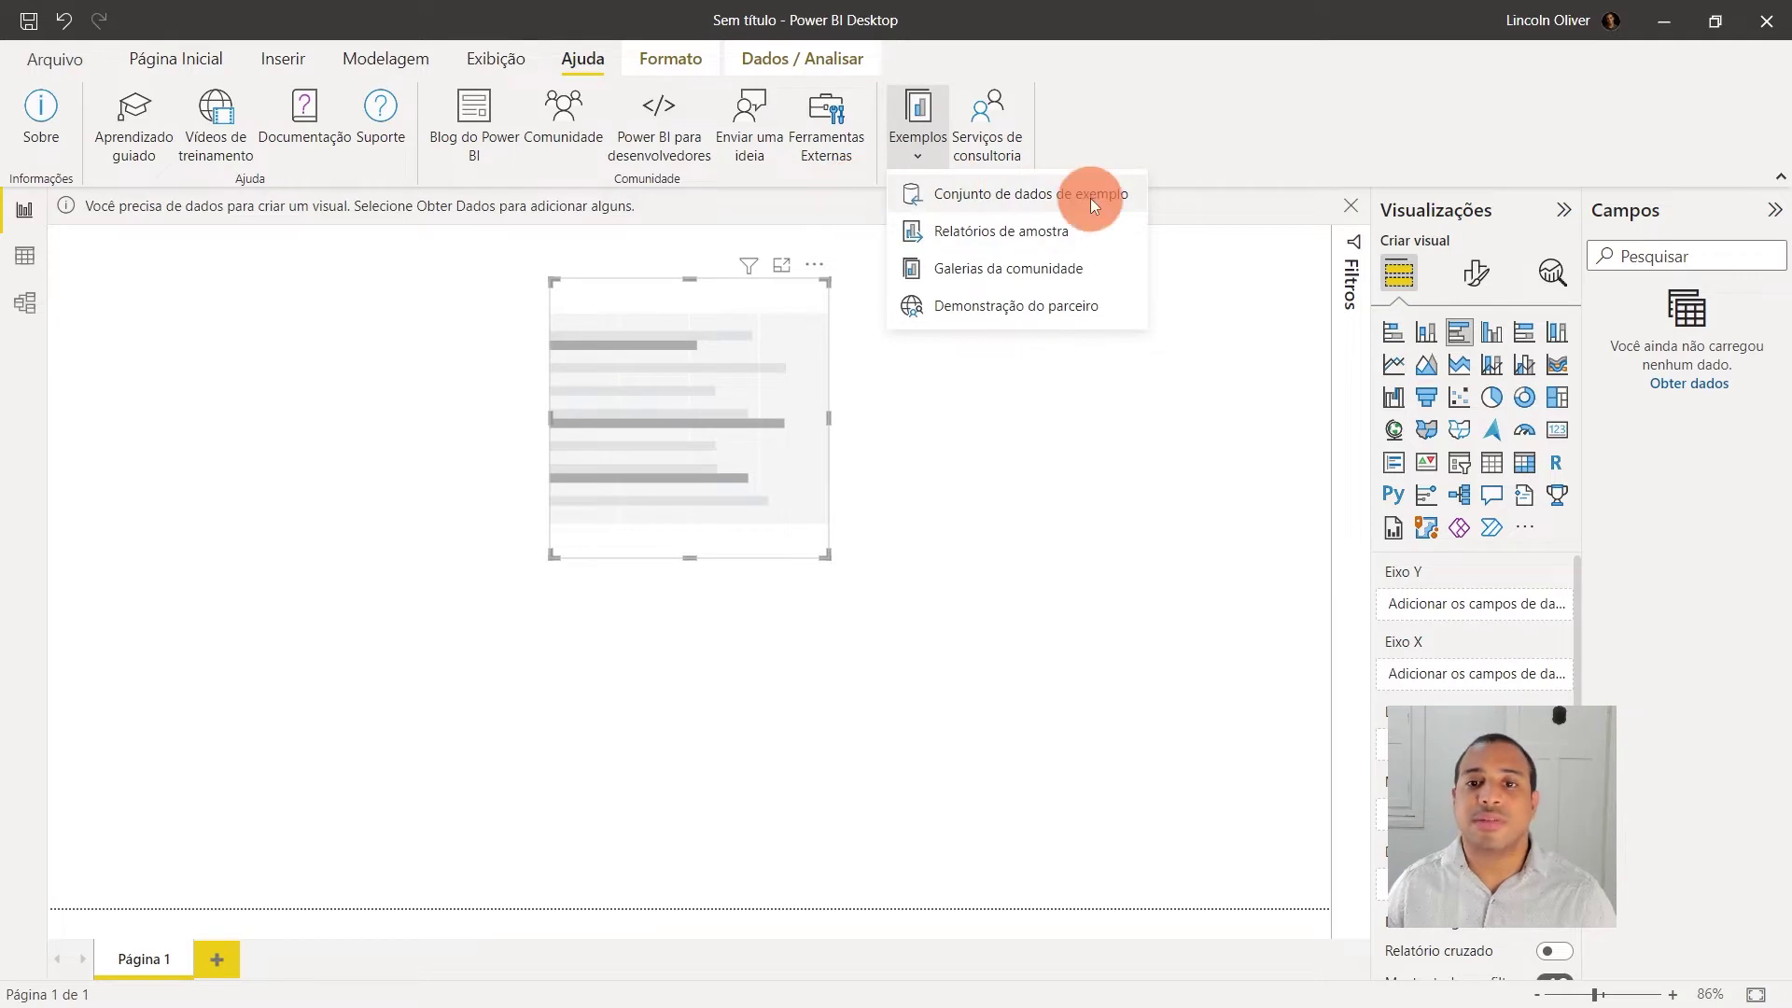
click(1090, 198)
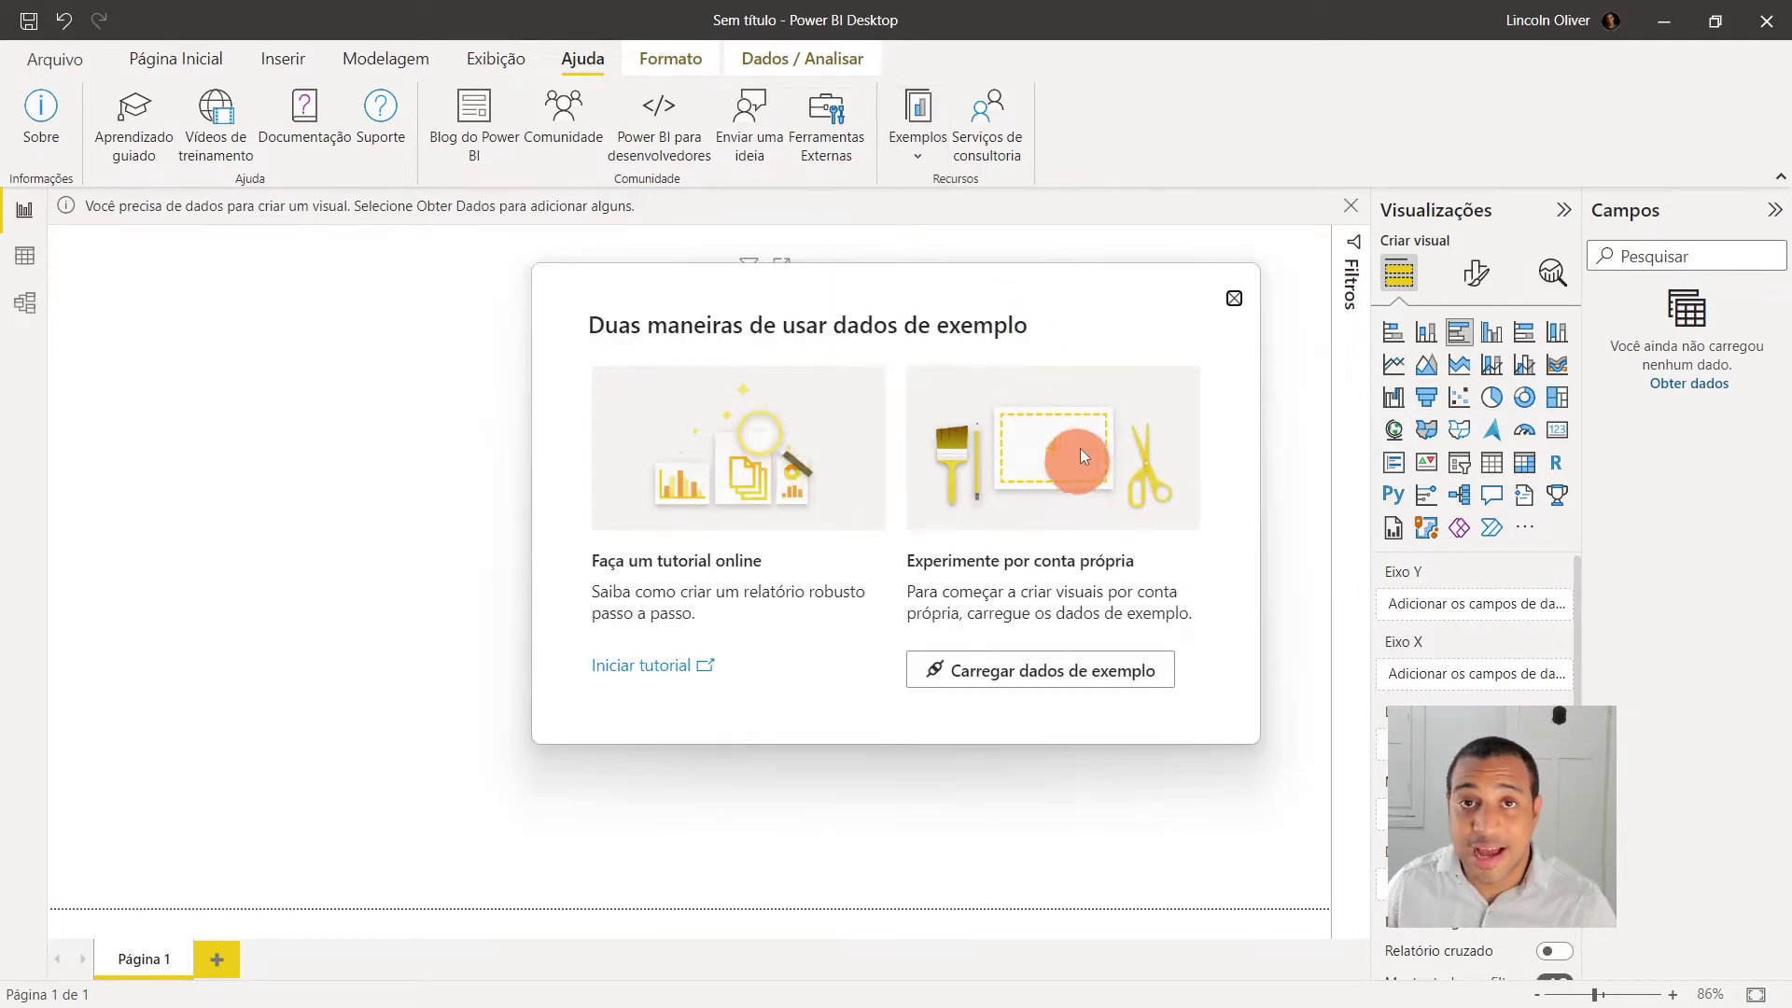
click(1062, 679)
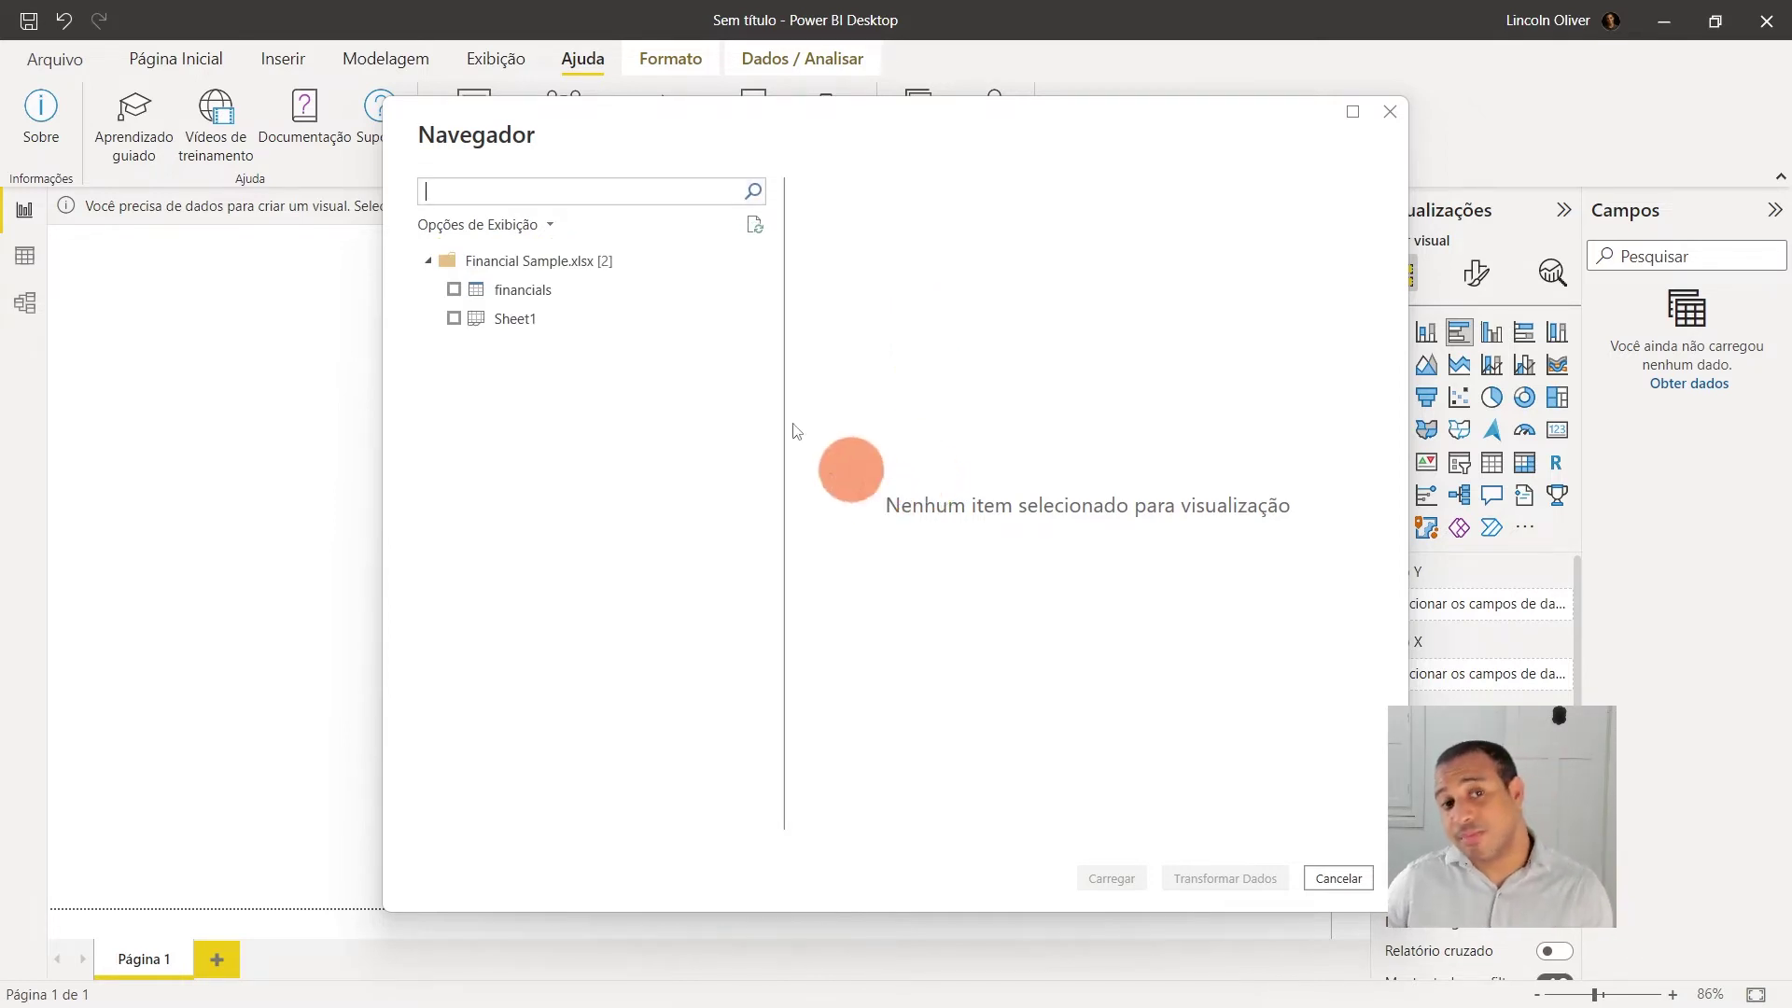
Step: Load the financials table, expand its fields, and move the empty bar chart to the top-left
click(491, 289)
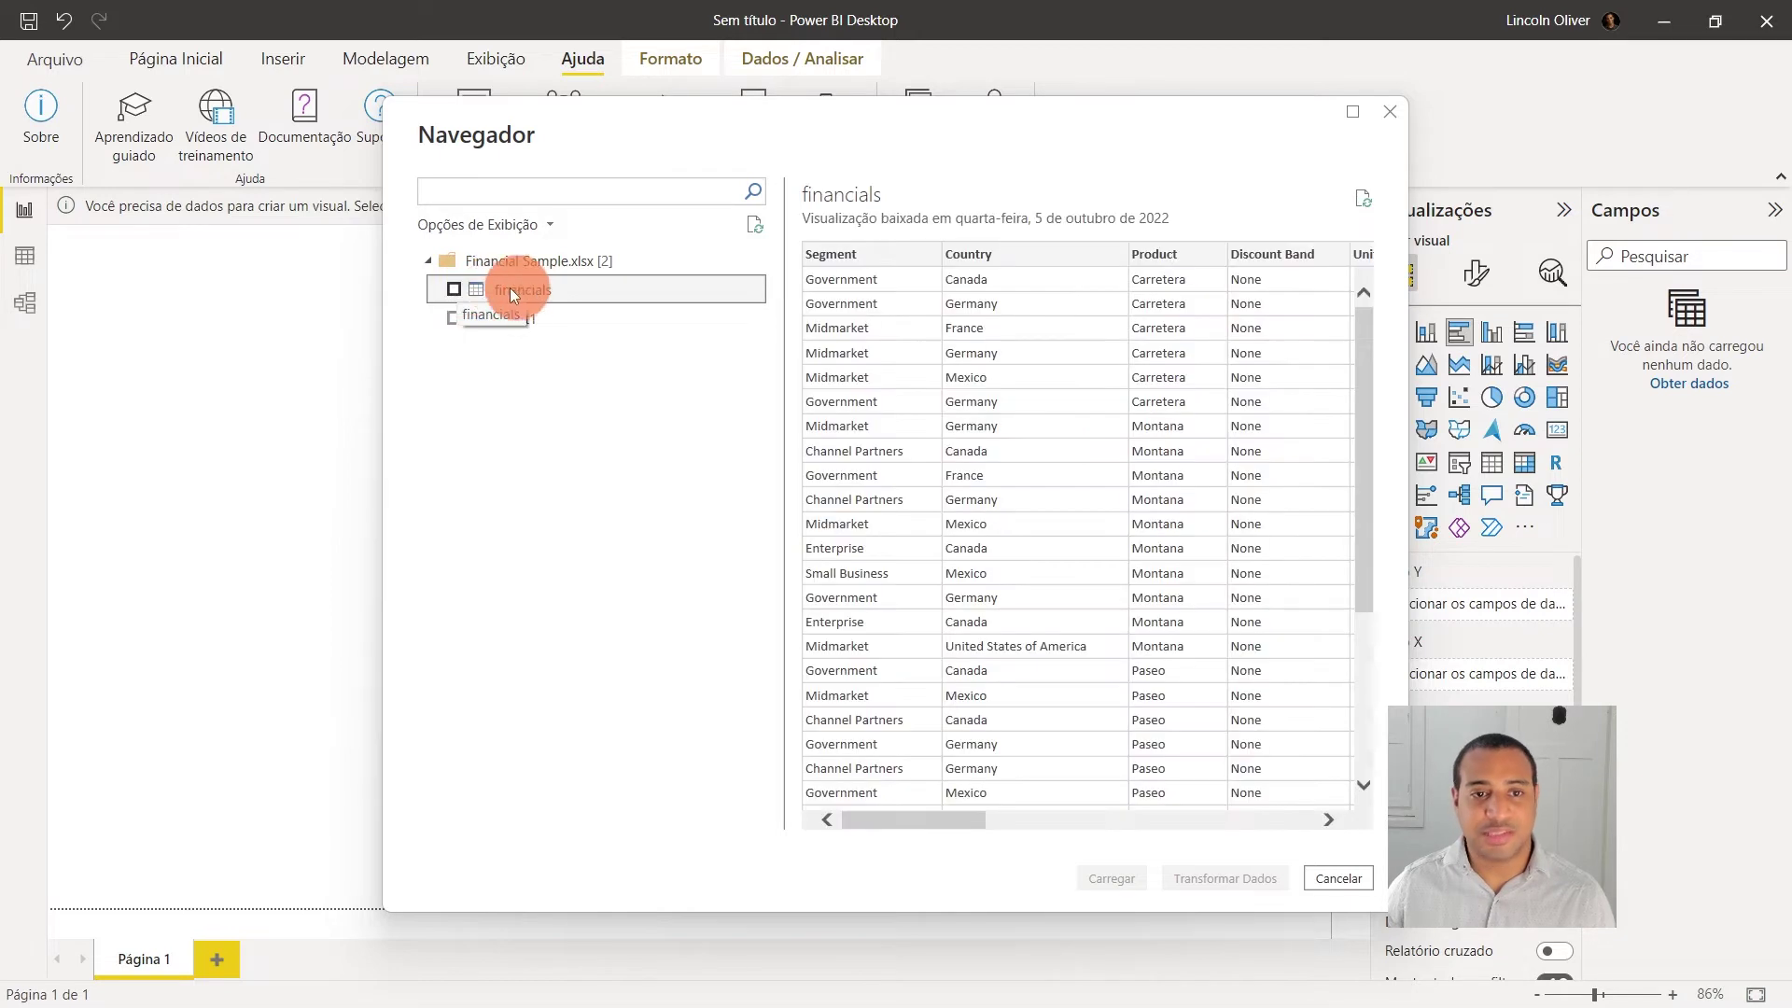
click(452, 290)
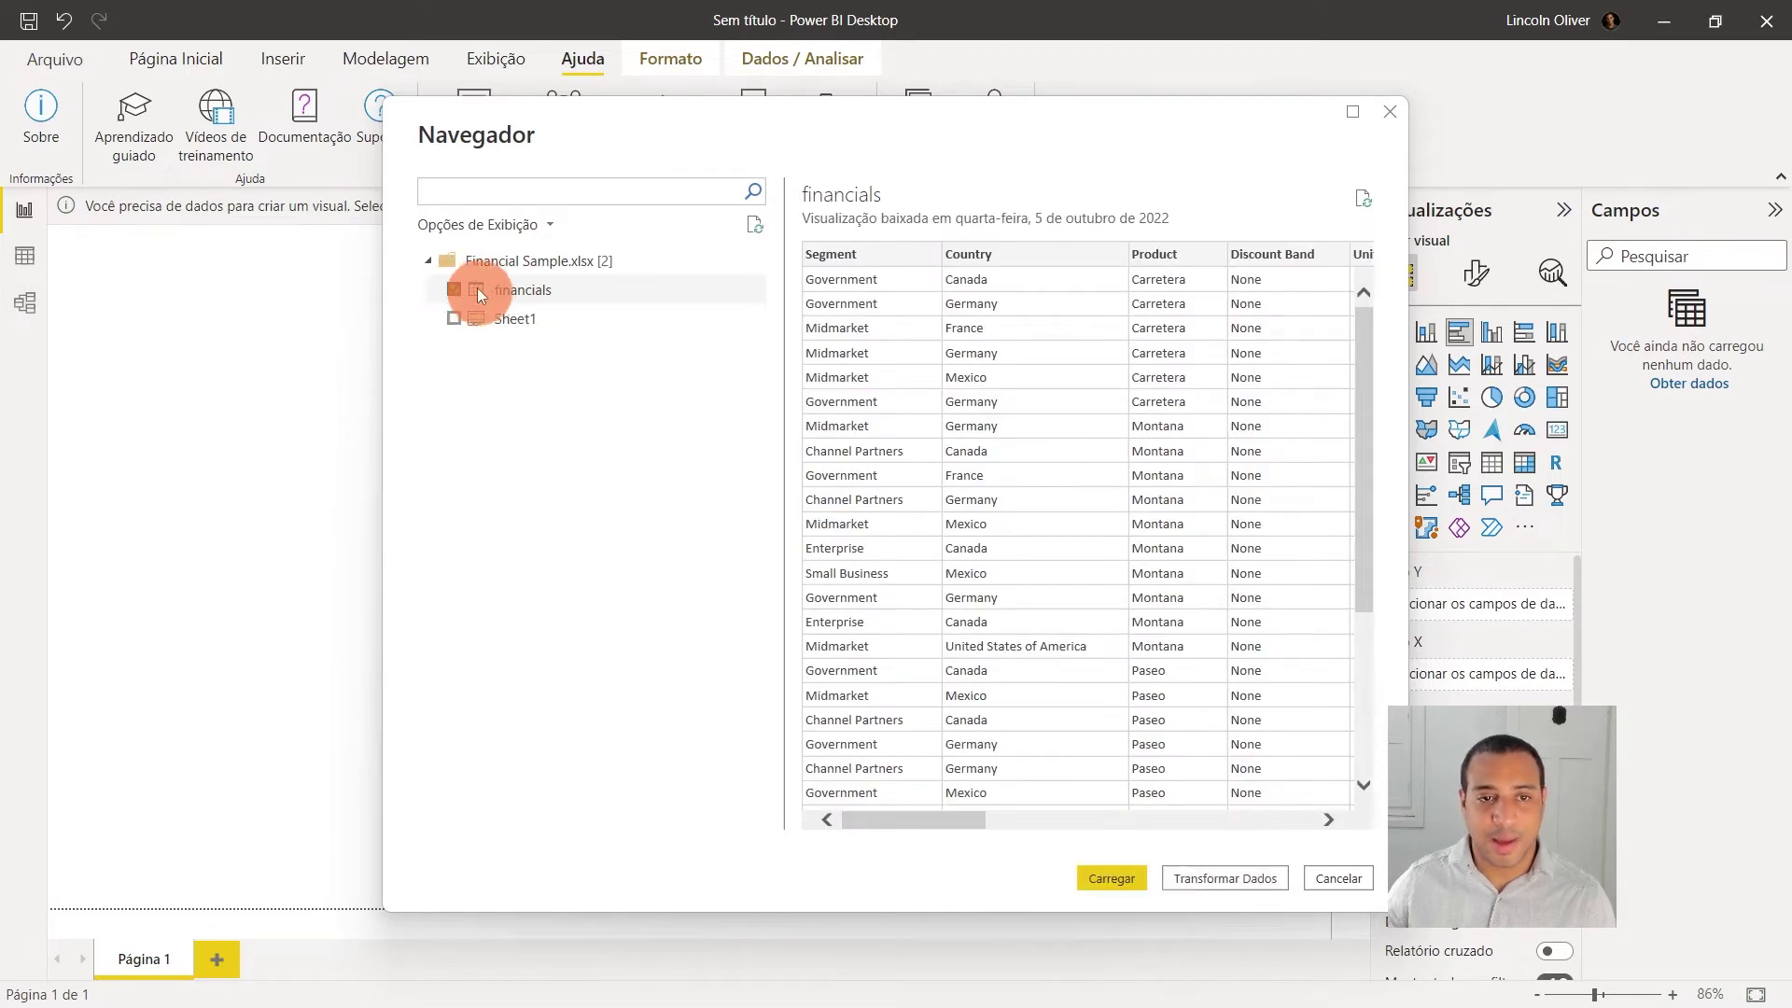
click(1113, 876)
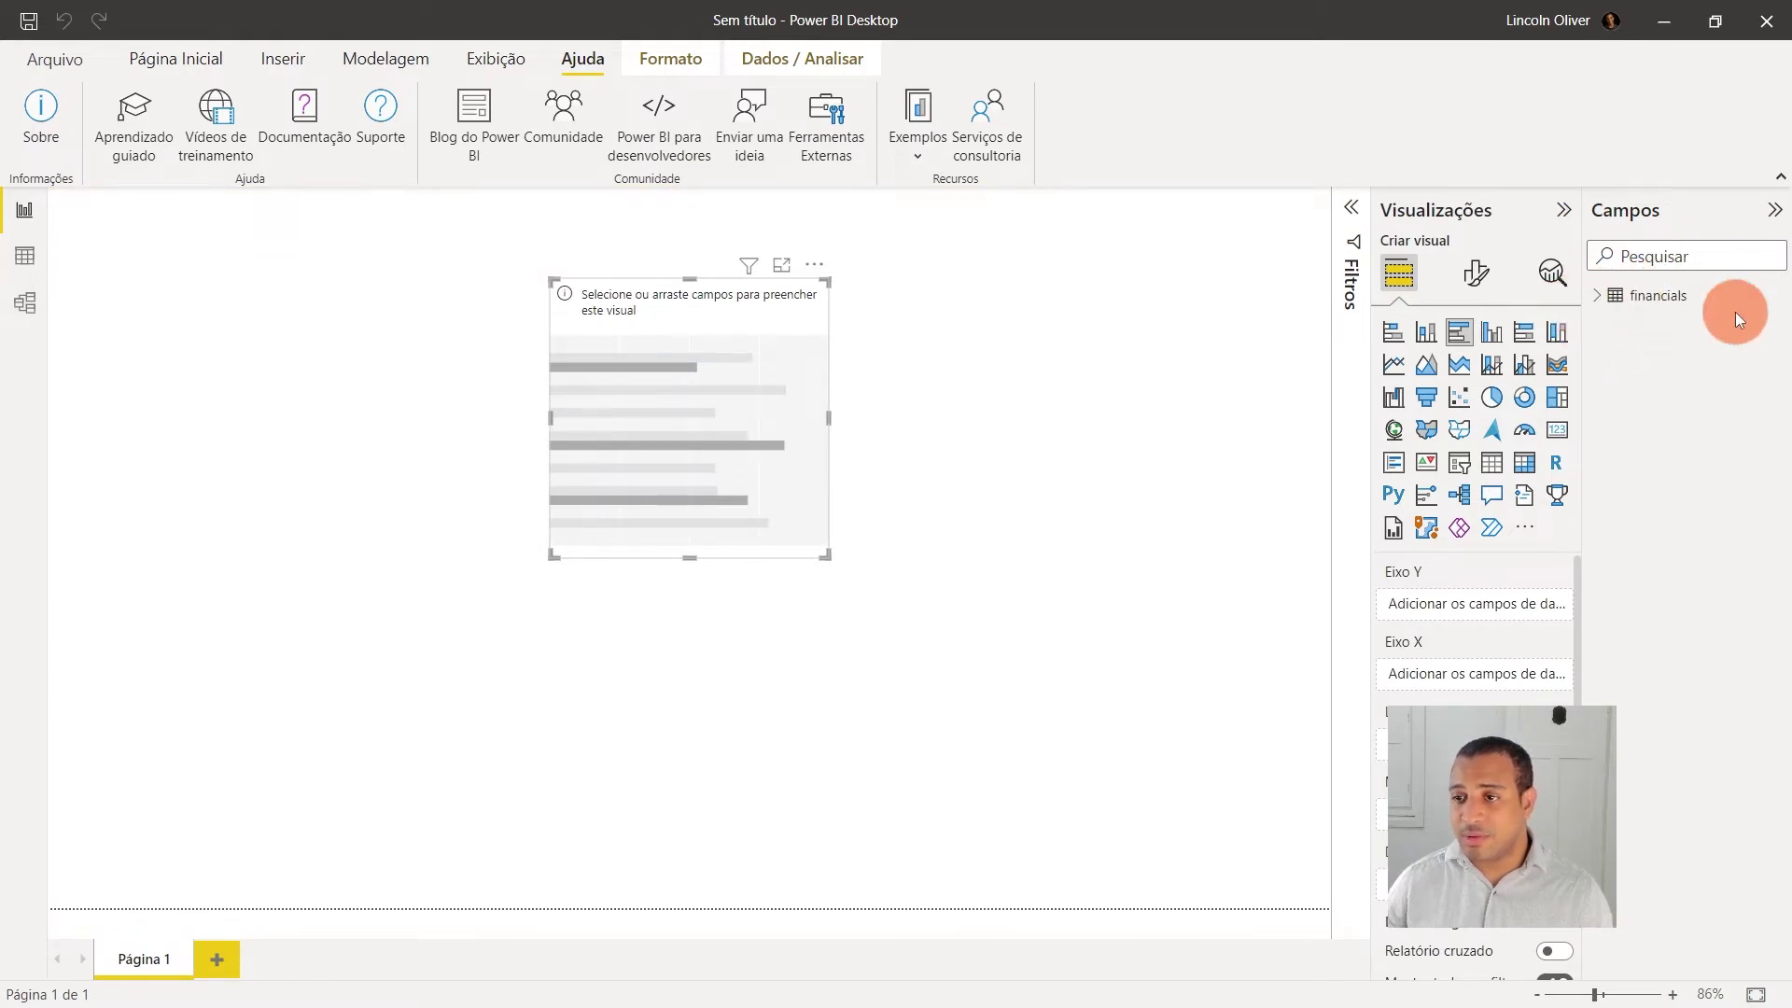
click(1598, 297)
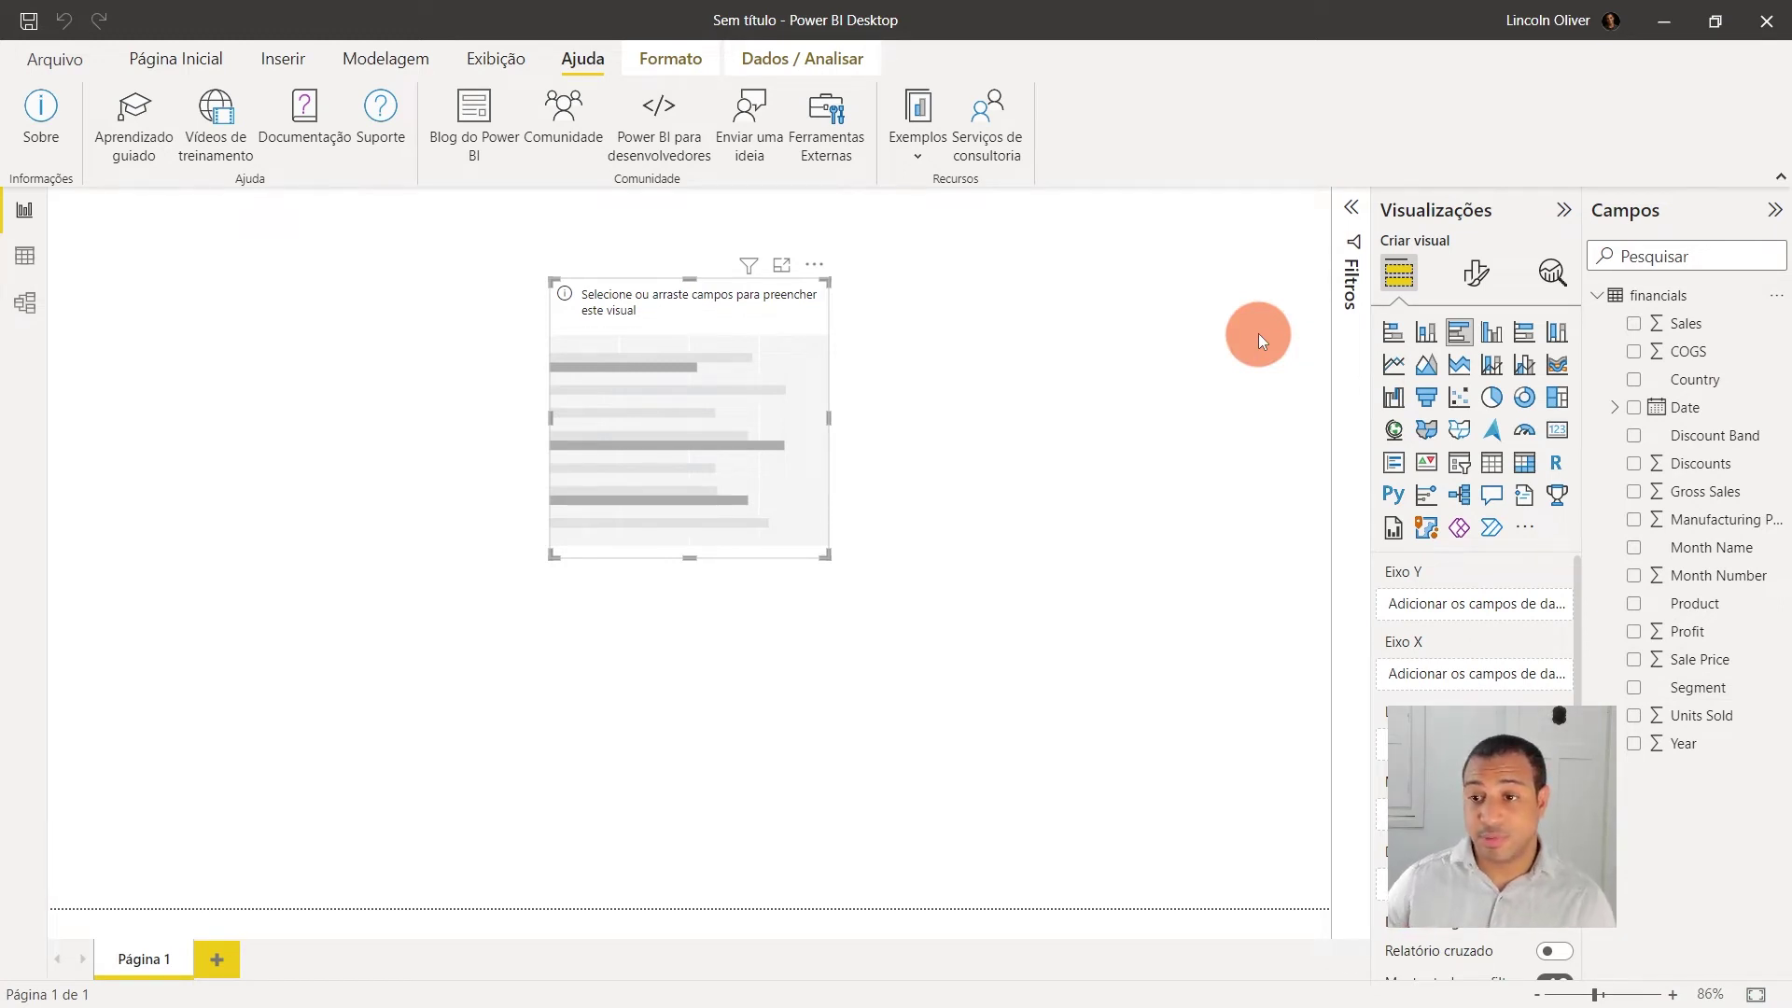
drag(677, 452, 795, 465)
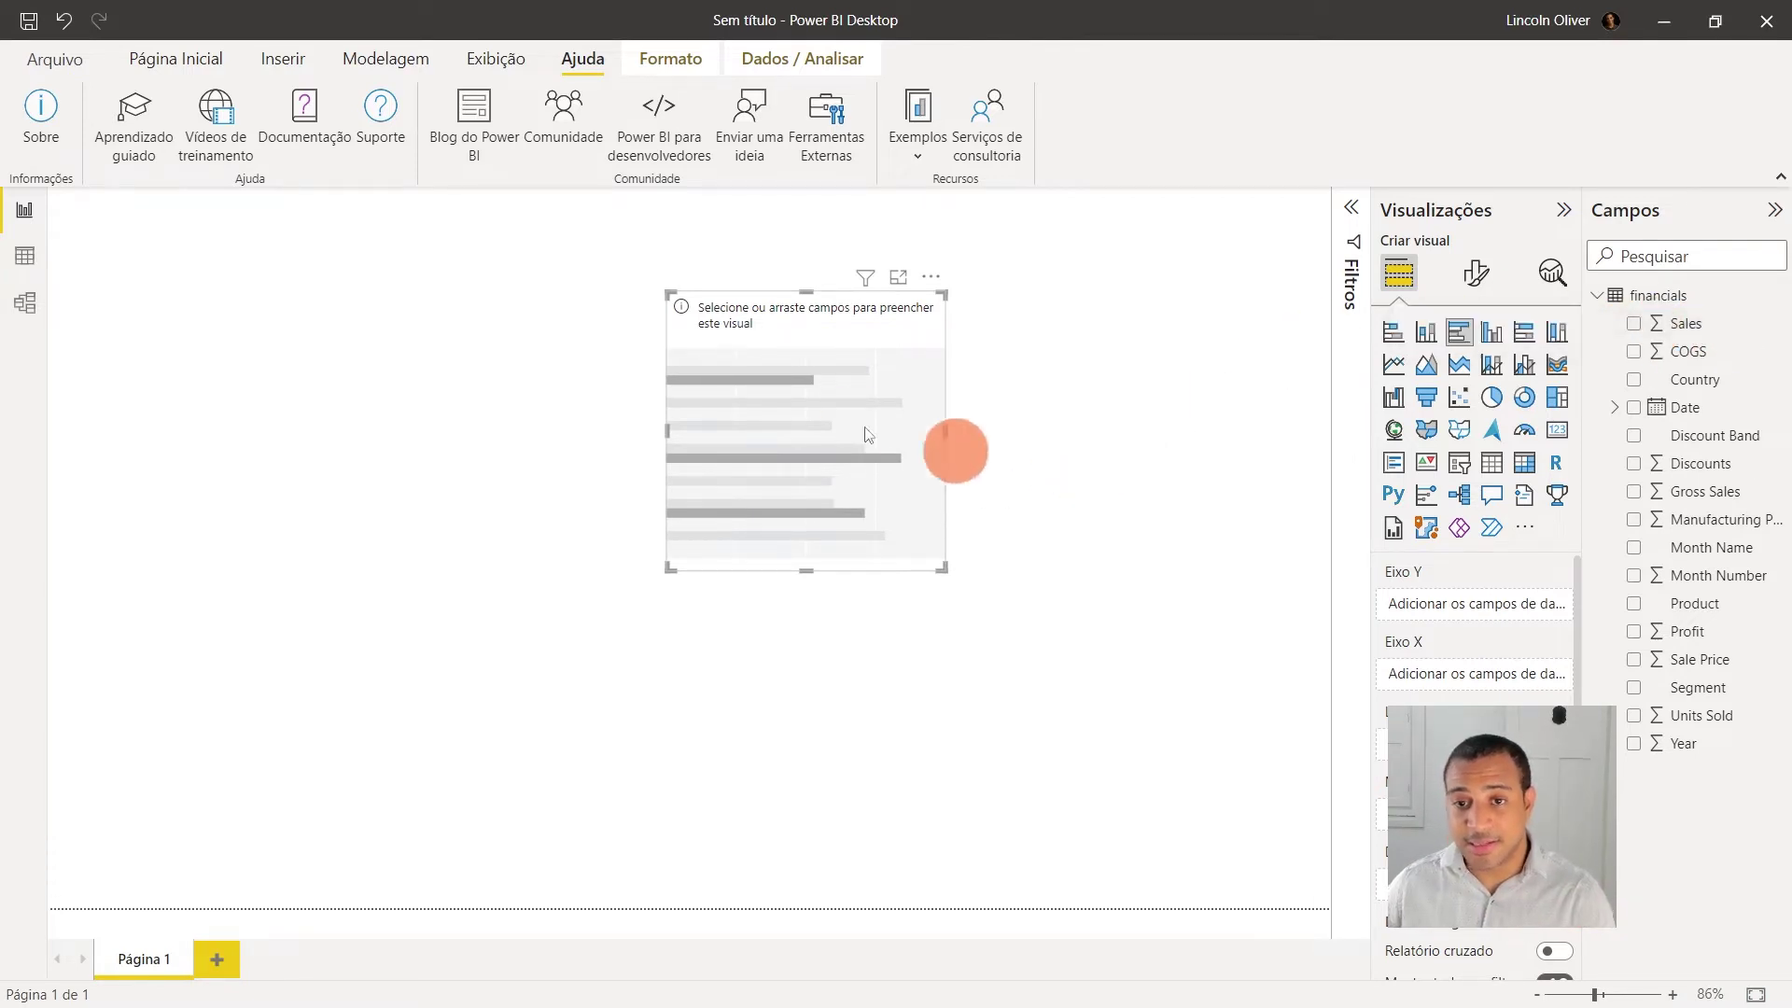
drag(839, 416, 335, 355)
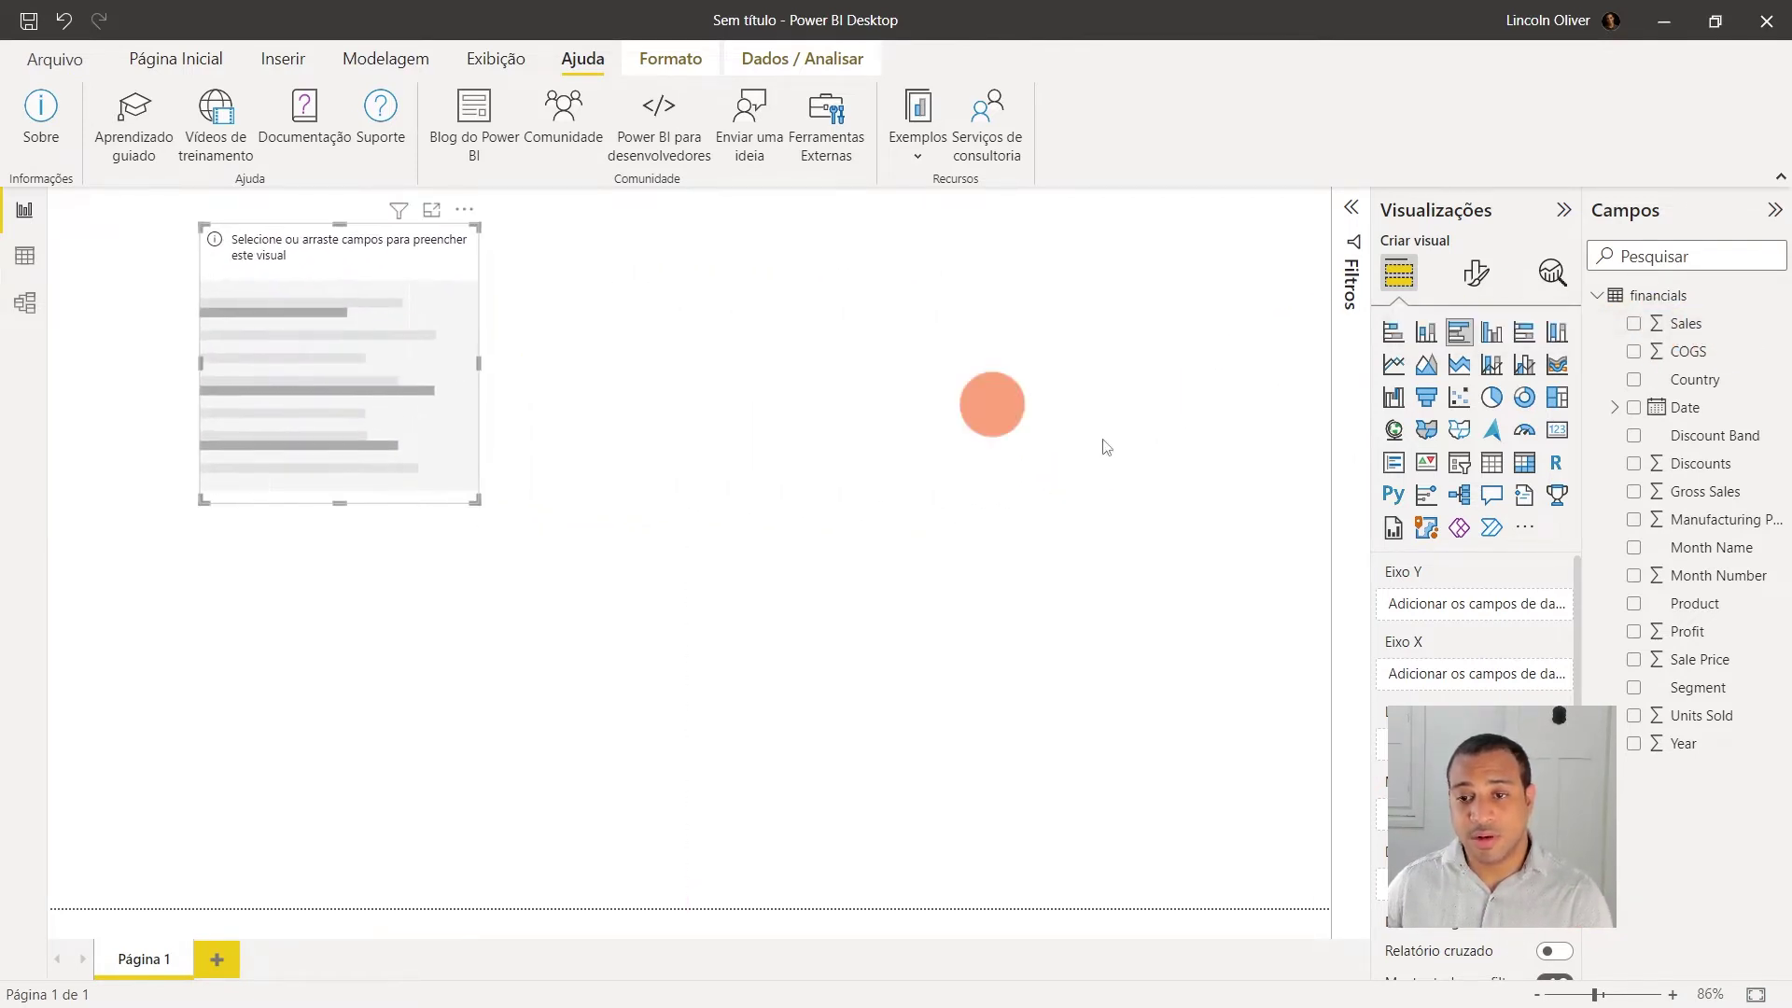
Step: Add a shortened card near the top centre showing Soma de Sales (118,73 Mi)
click(932, 373)
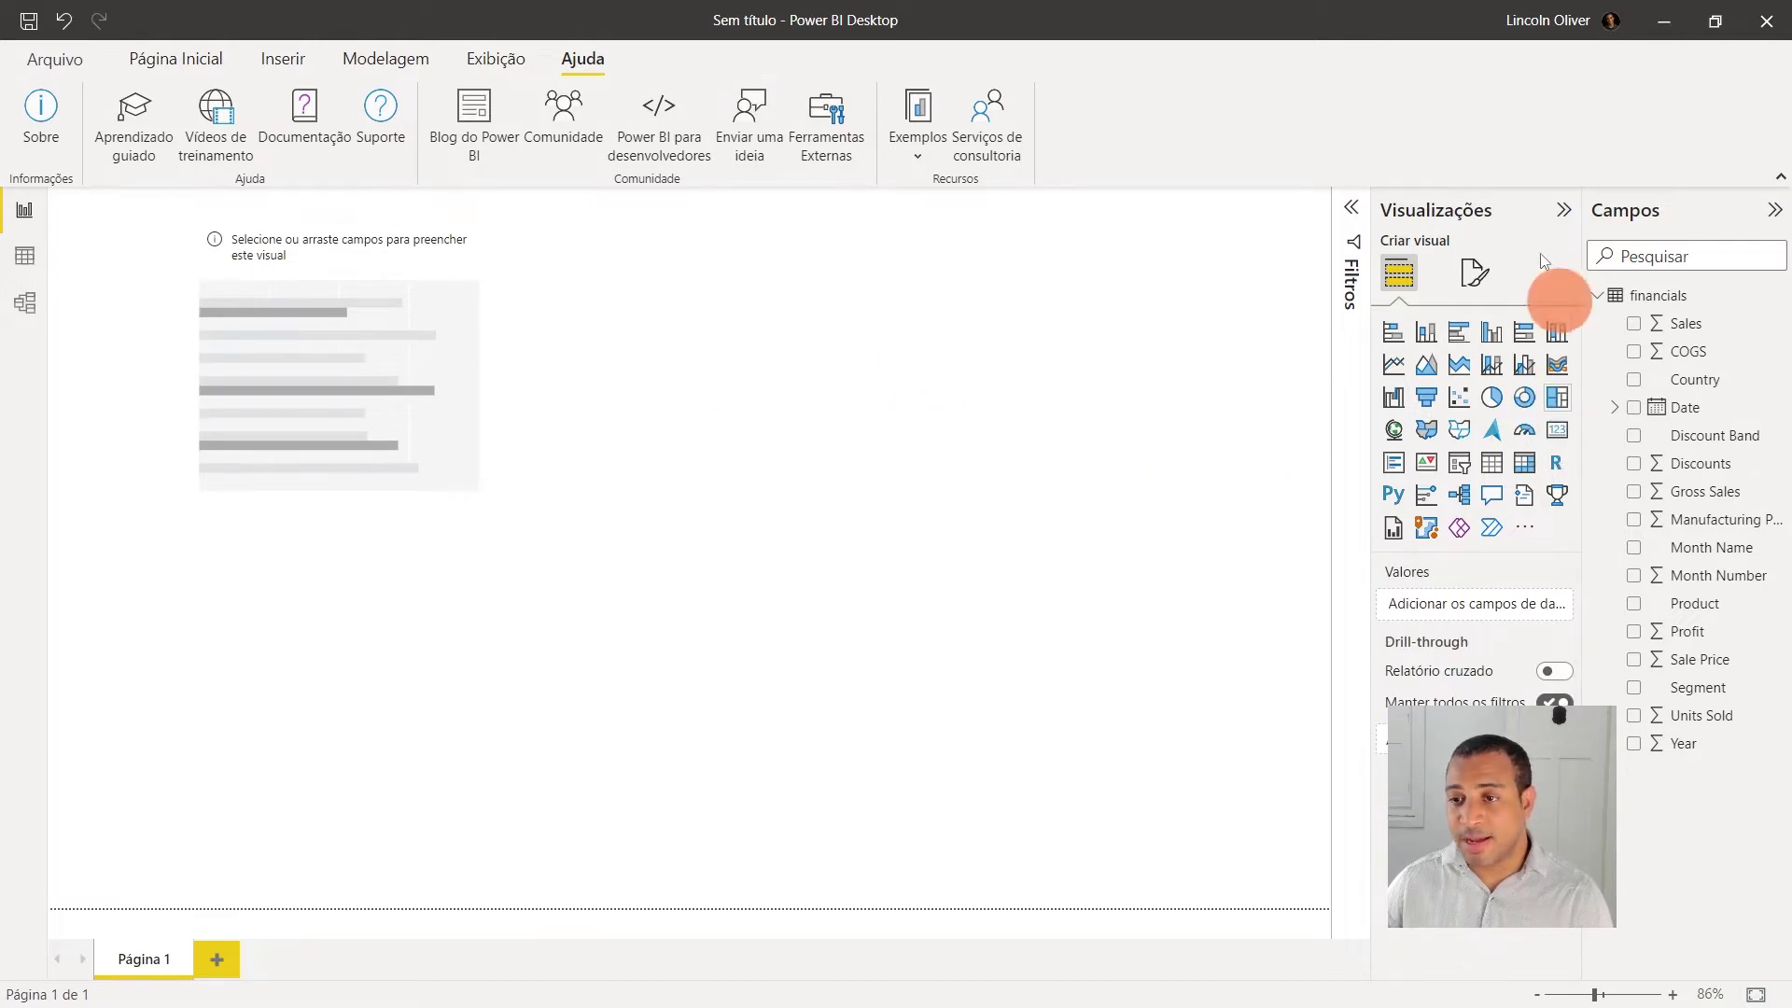
click(1557, 430)
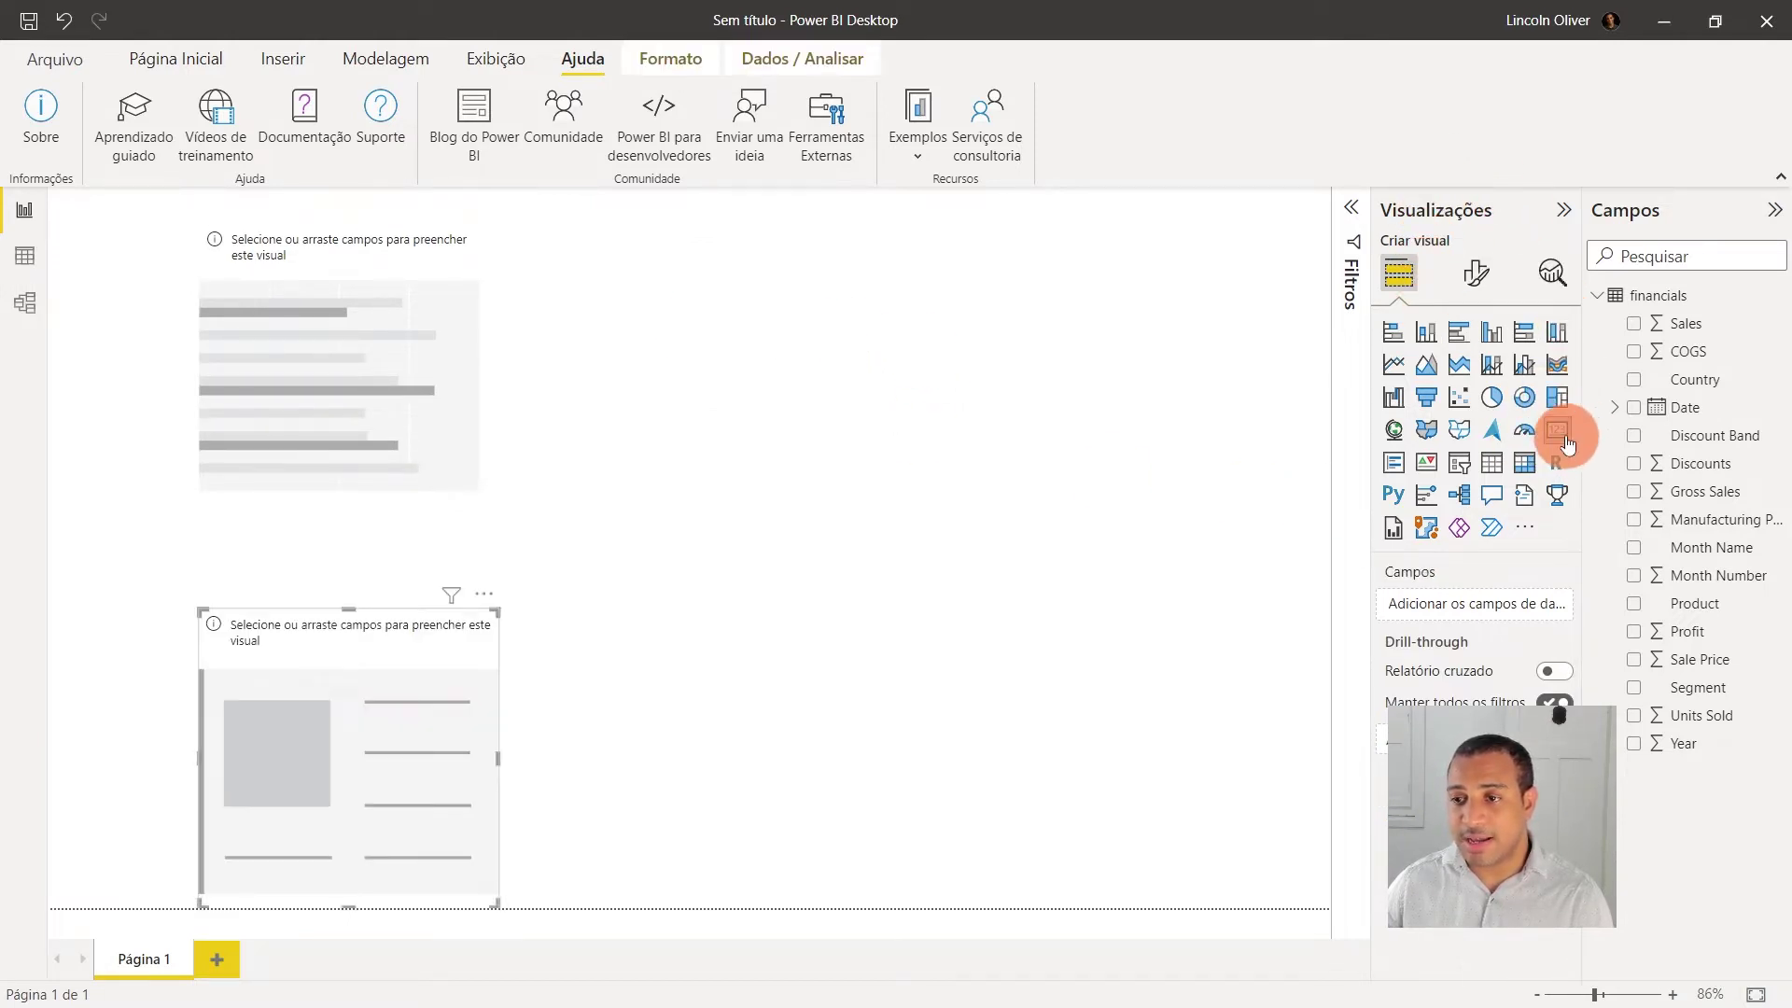
drag(372, 732, 888, 362)
drag(1685, 323, 1475, 602)
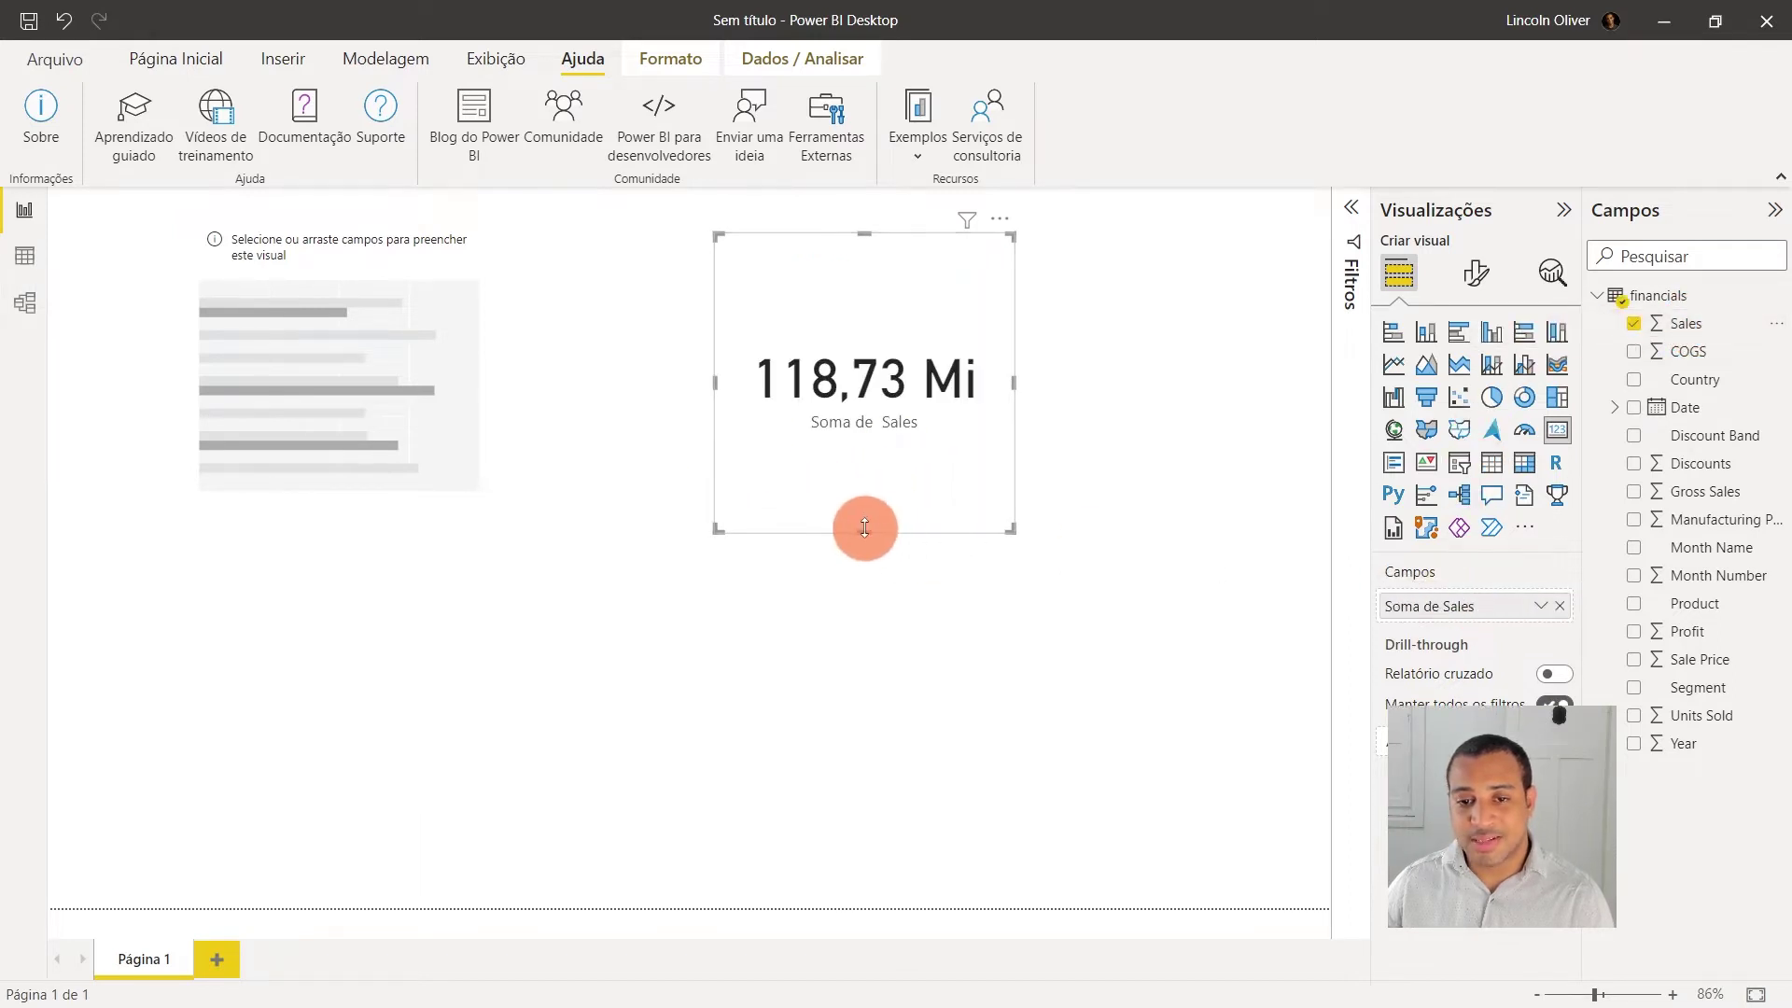
drag(879, 502, 909, 278)
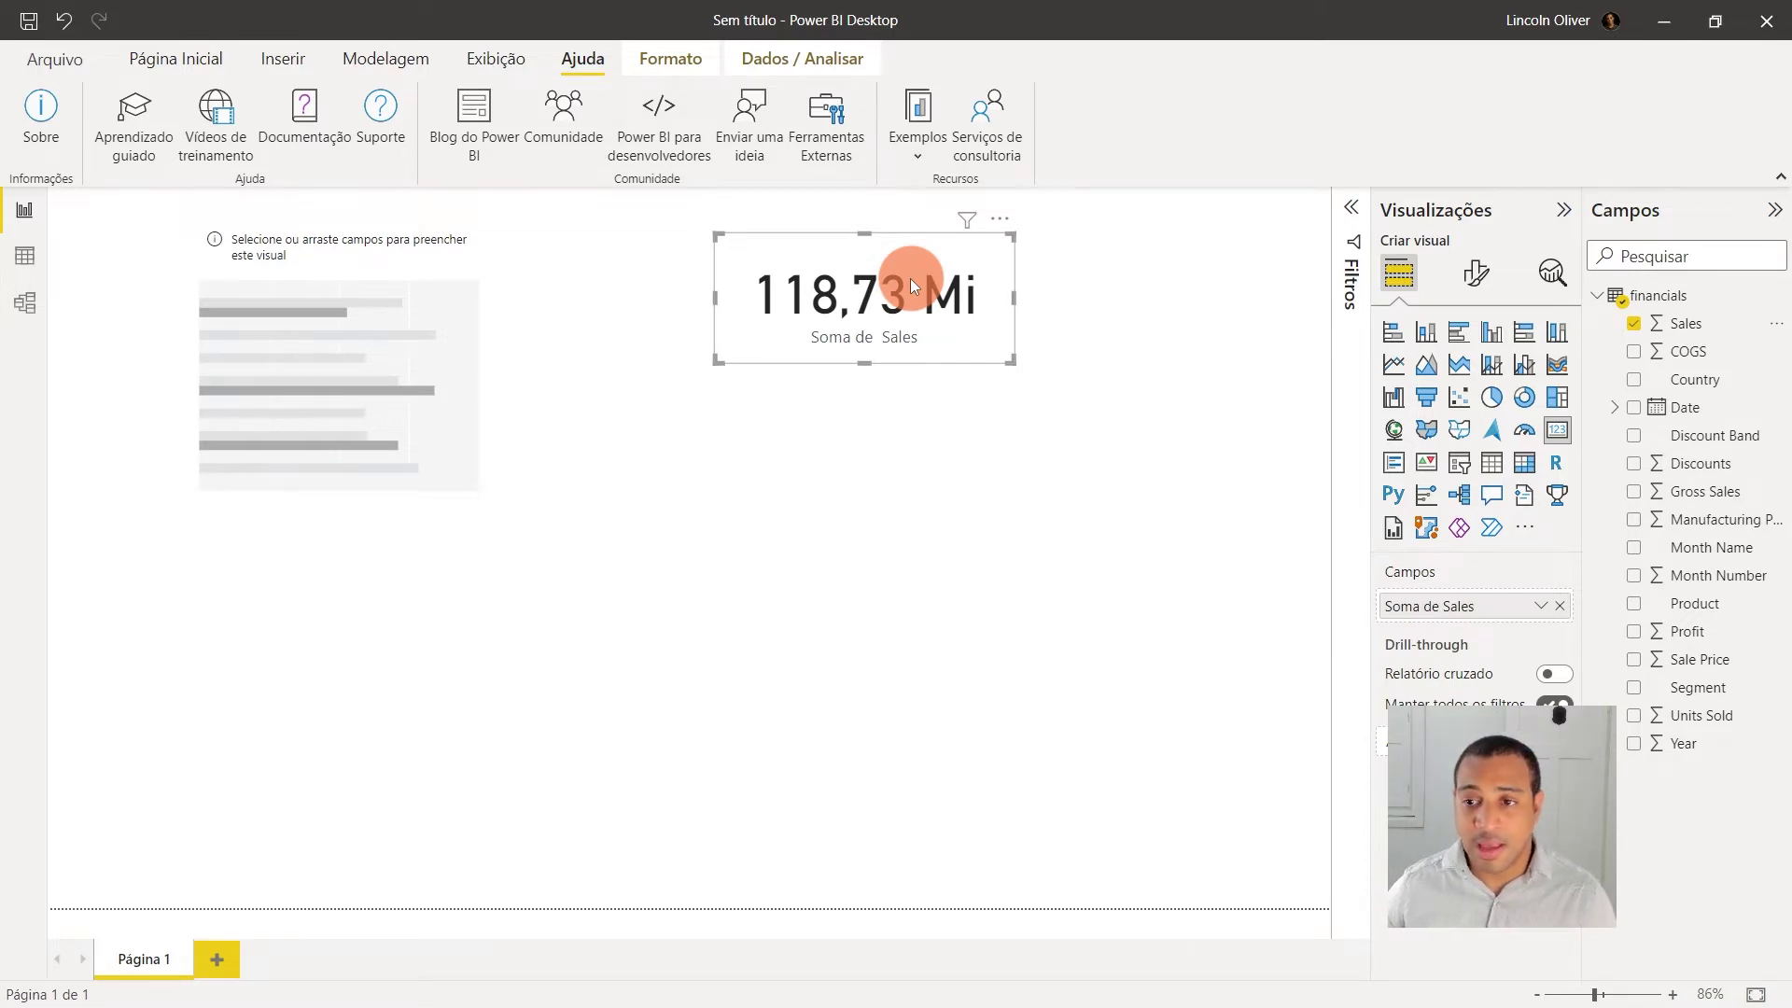
click(925, 597)
click(1466, 466)
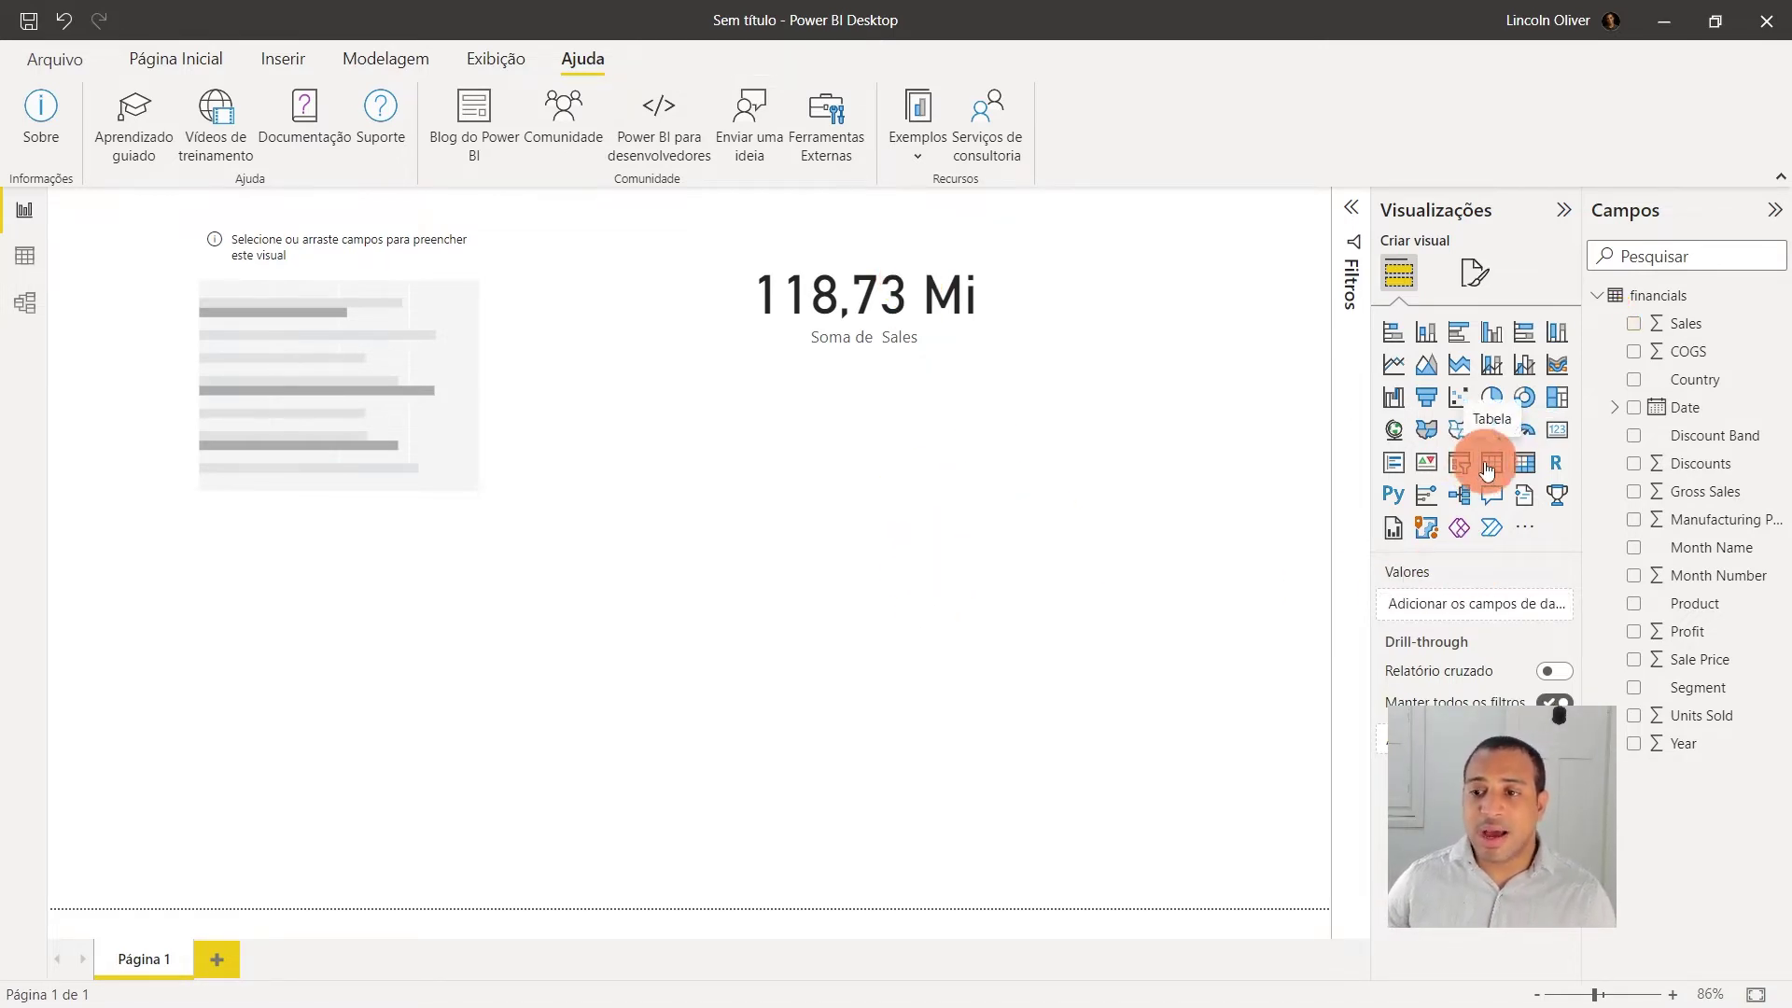
Step: Add a table visual with Year set to Não resumir and Month Name as columns
drag(377, 692, 861, 508)
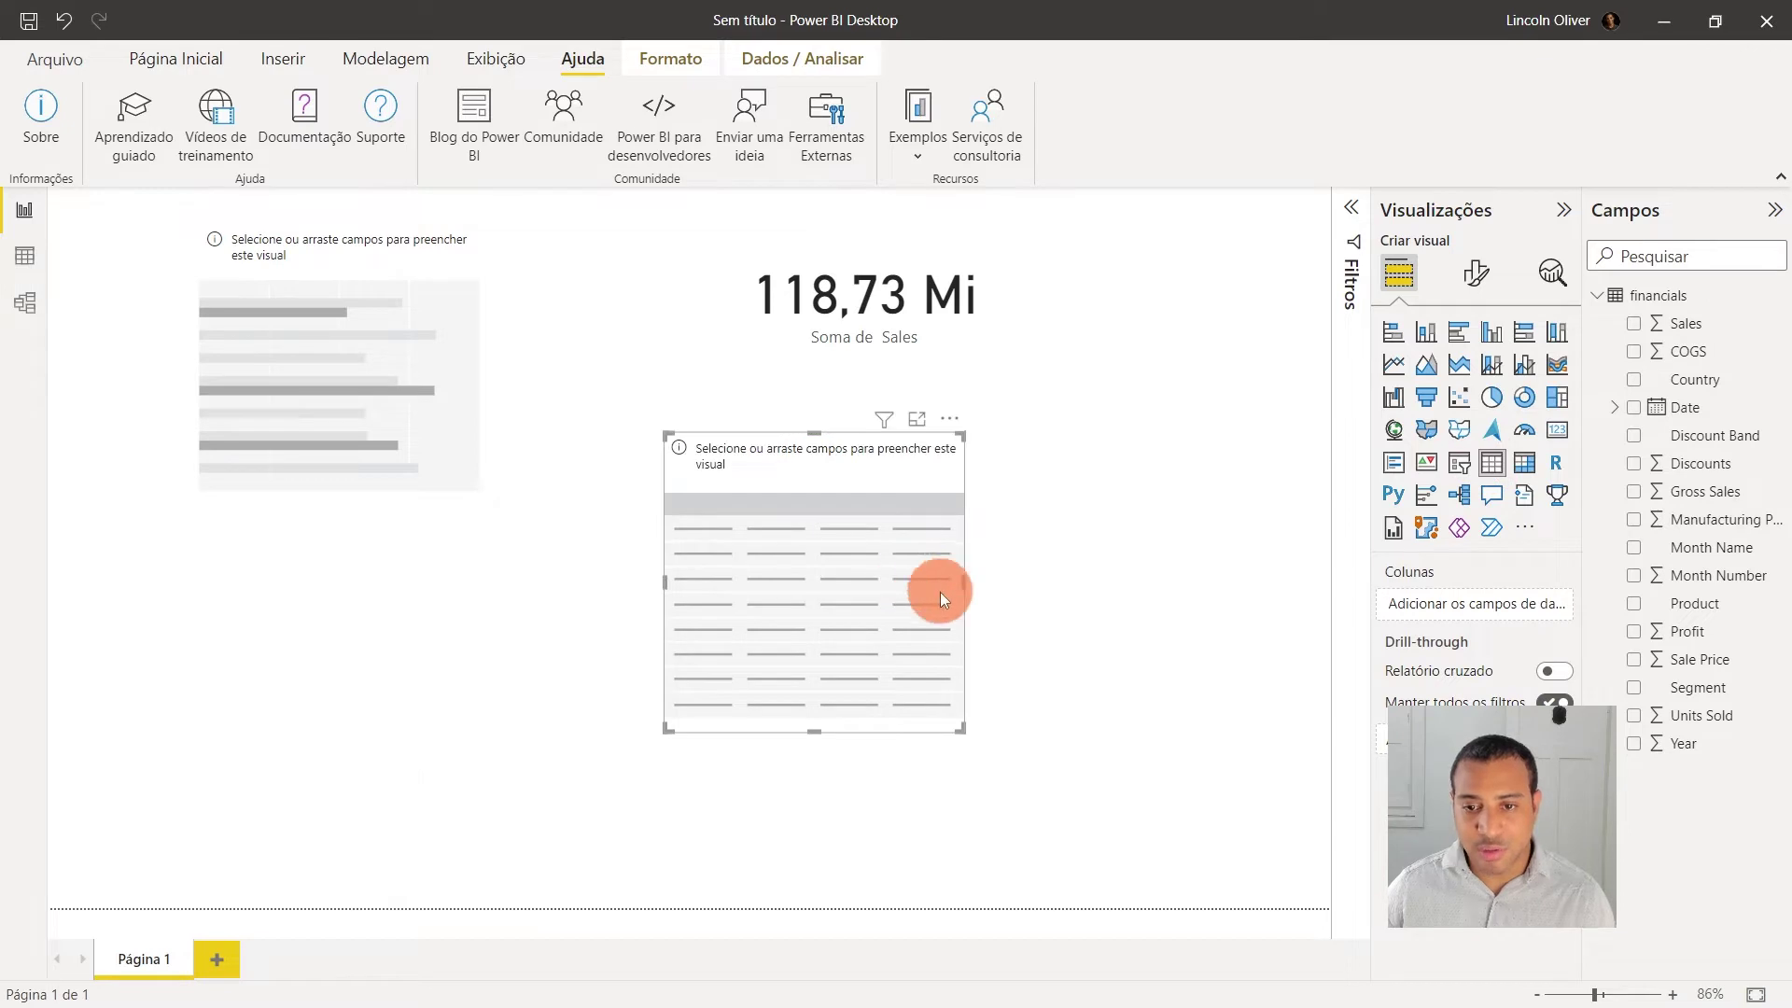
drag(1080, 583, 1228, 616)
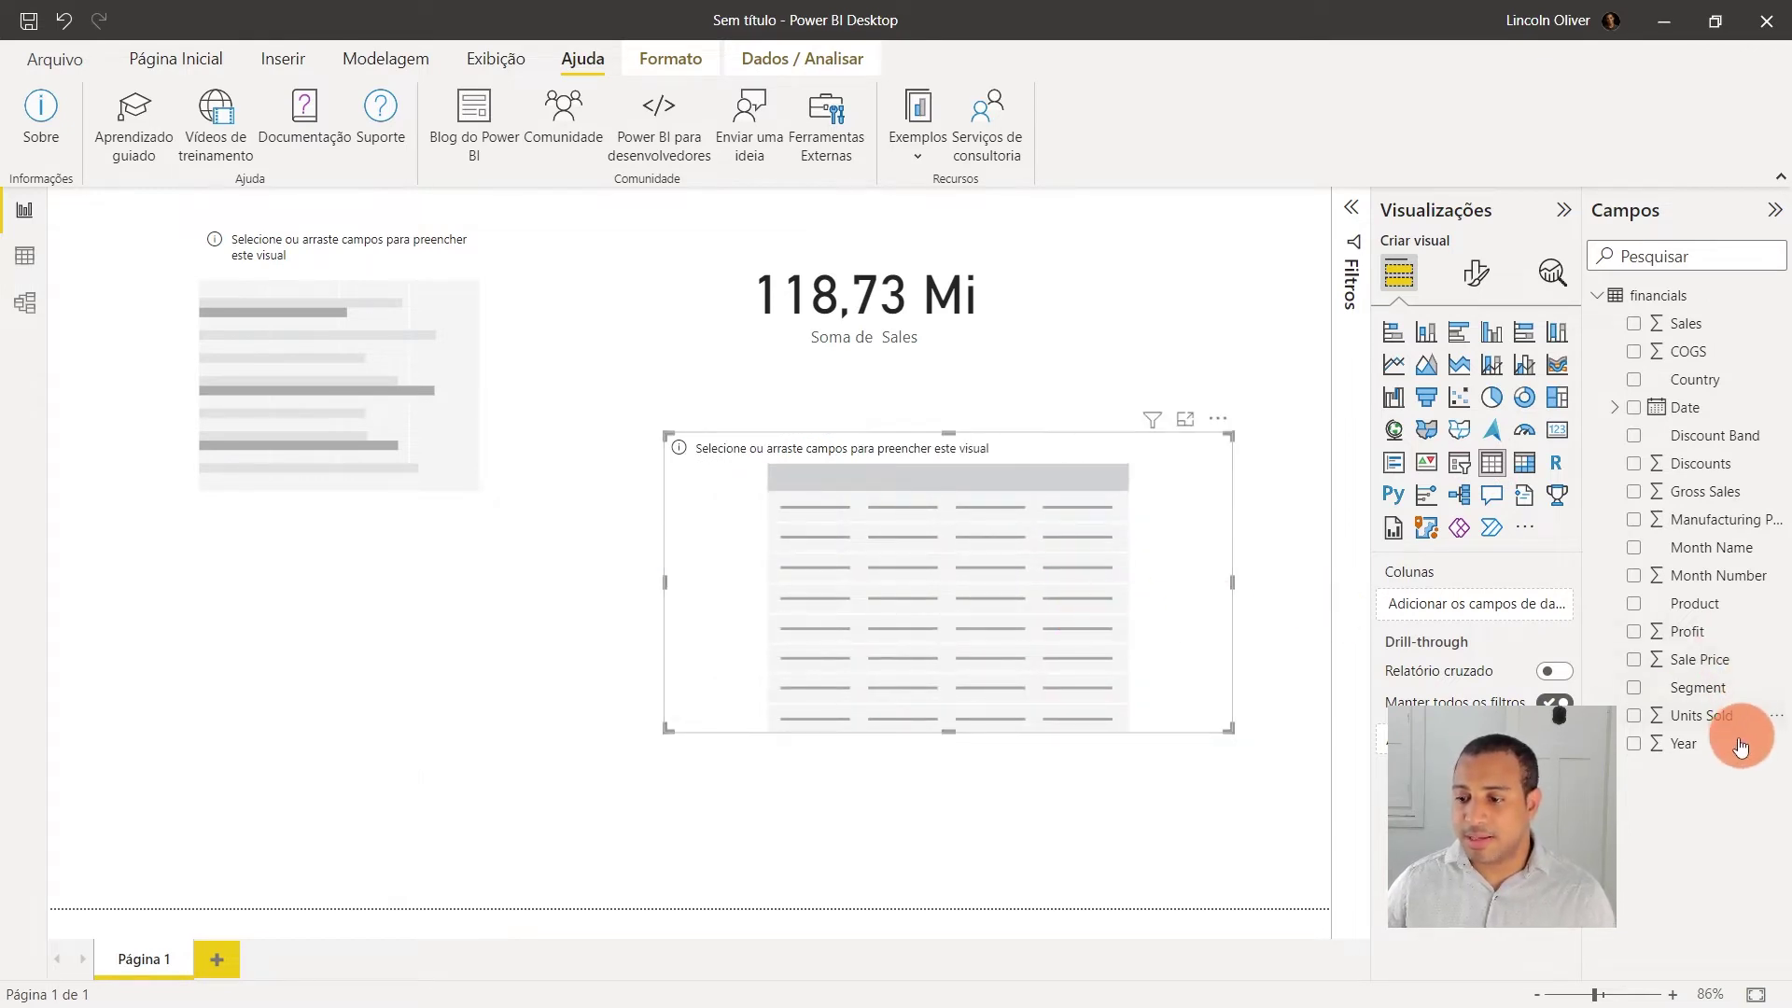
click(1684, 252)
drag(1683, 743, 1491, 616)
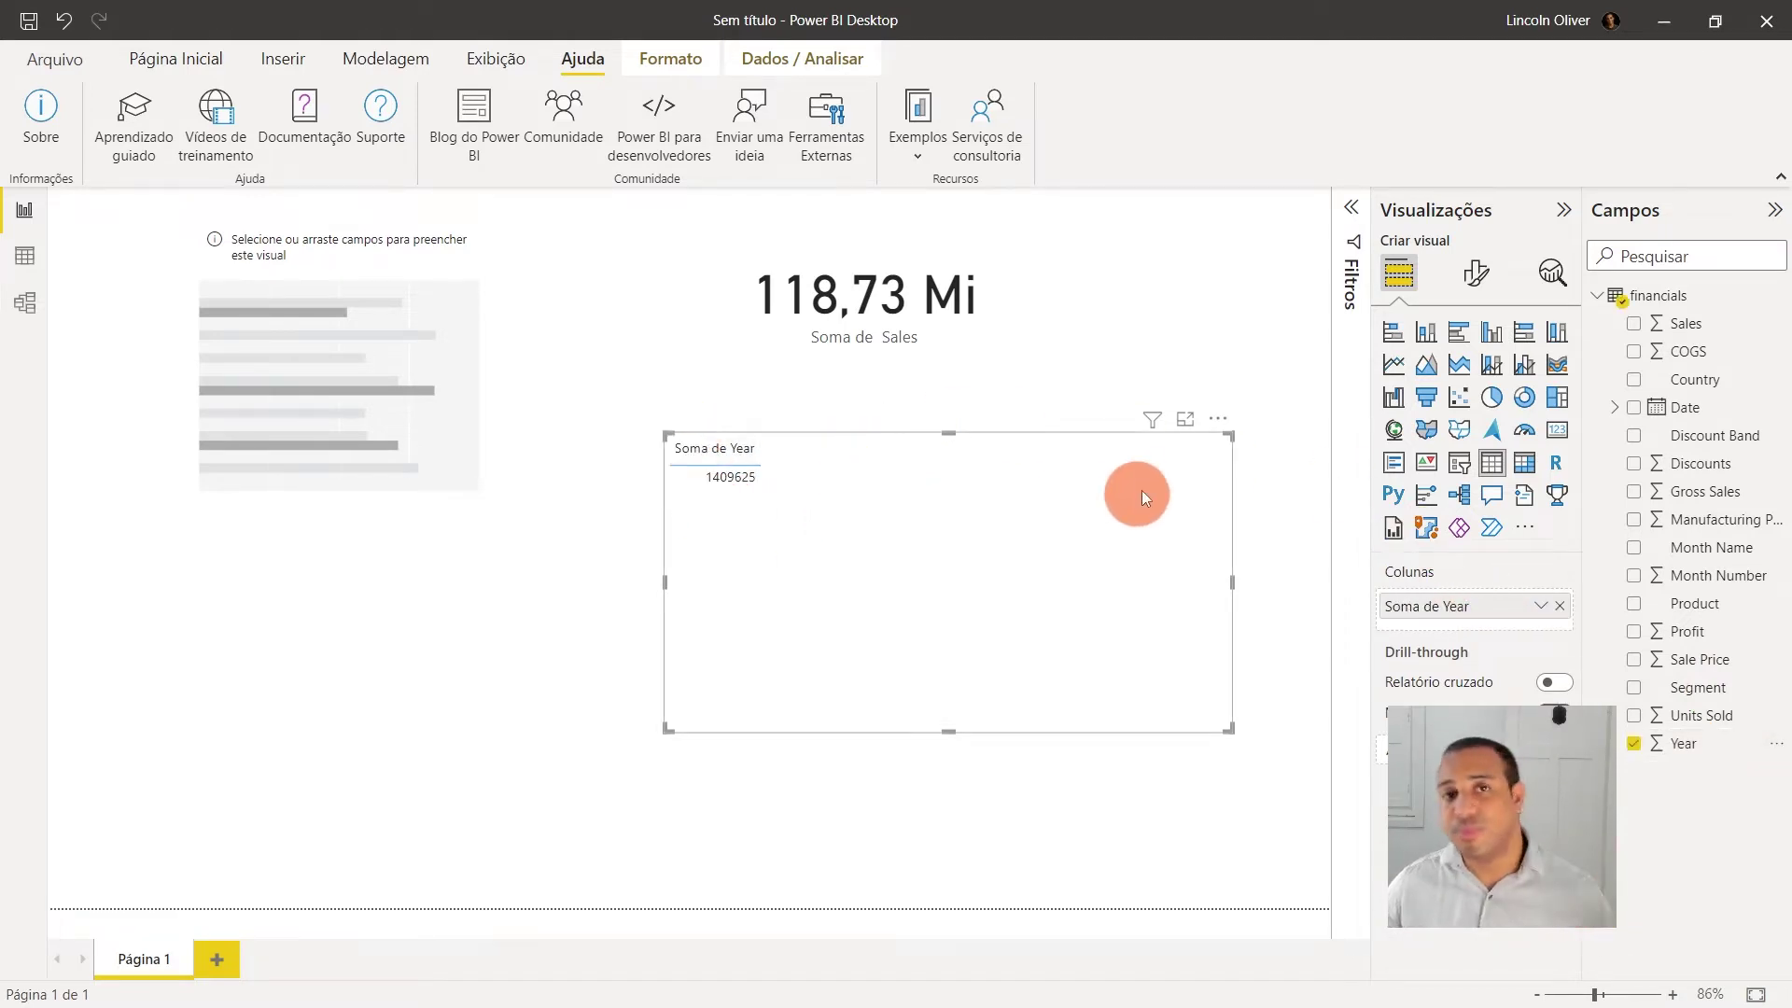
click(1542, 607)
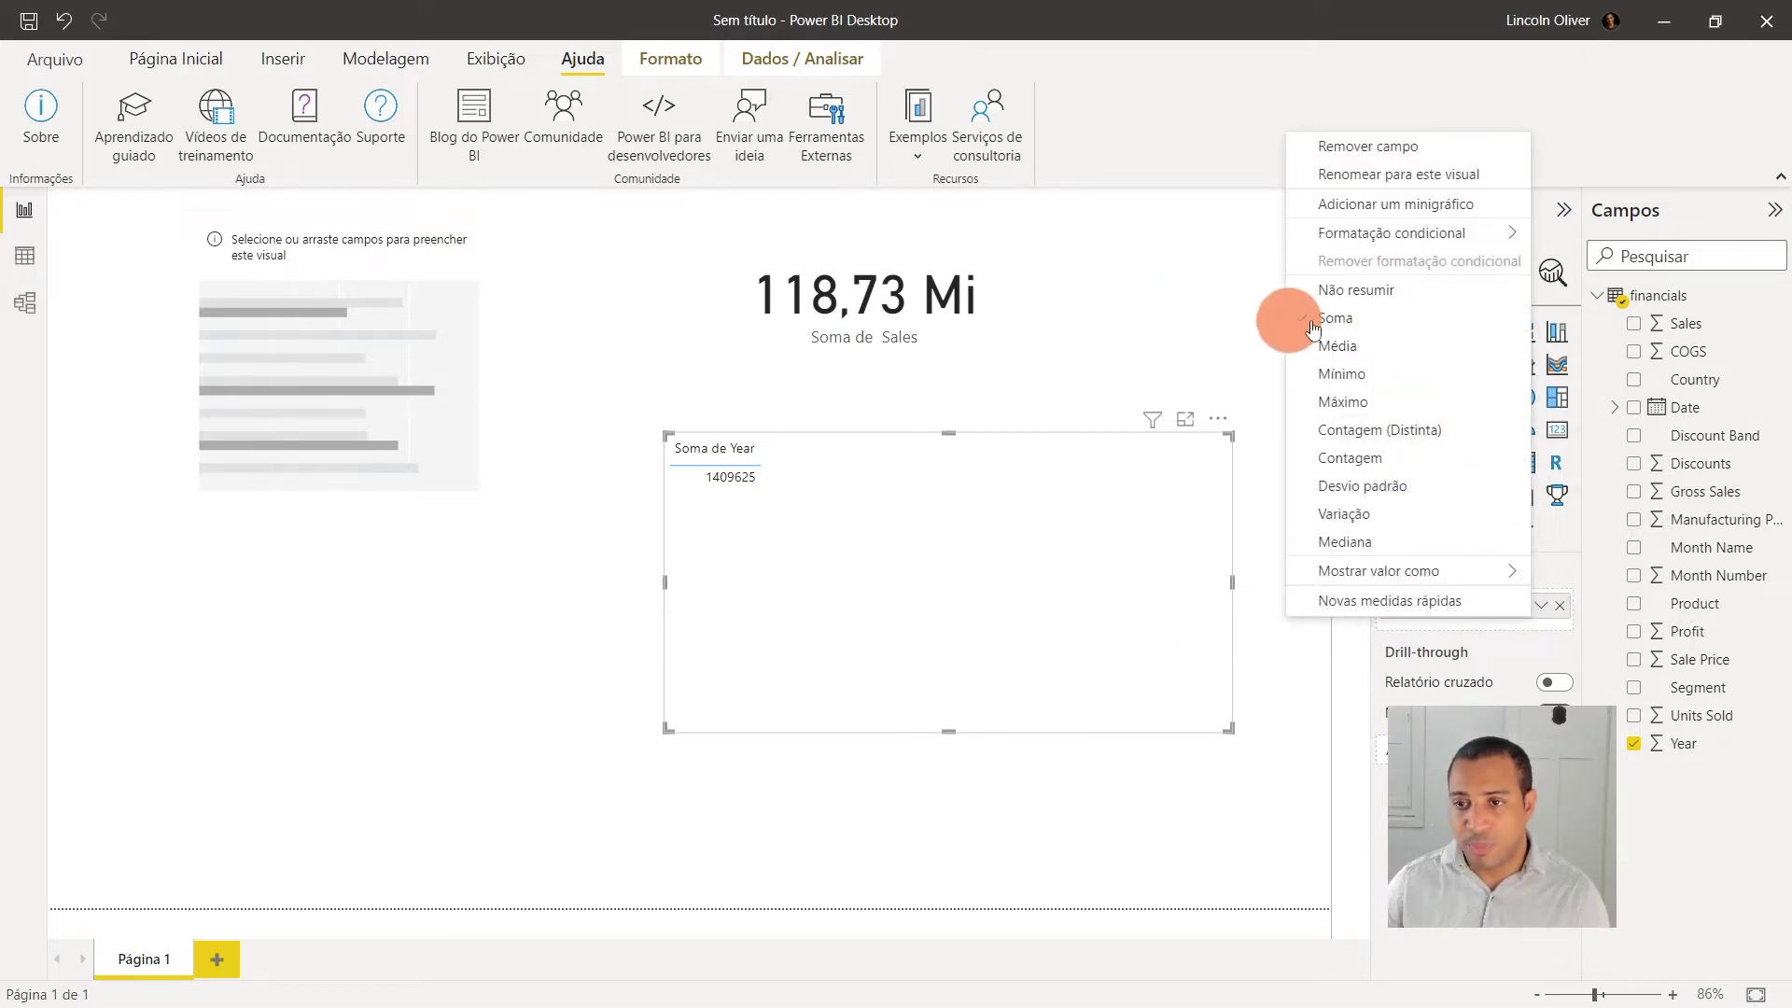
click(1357, 289)
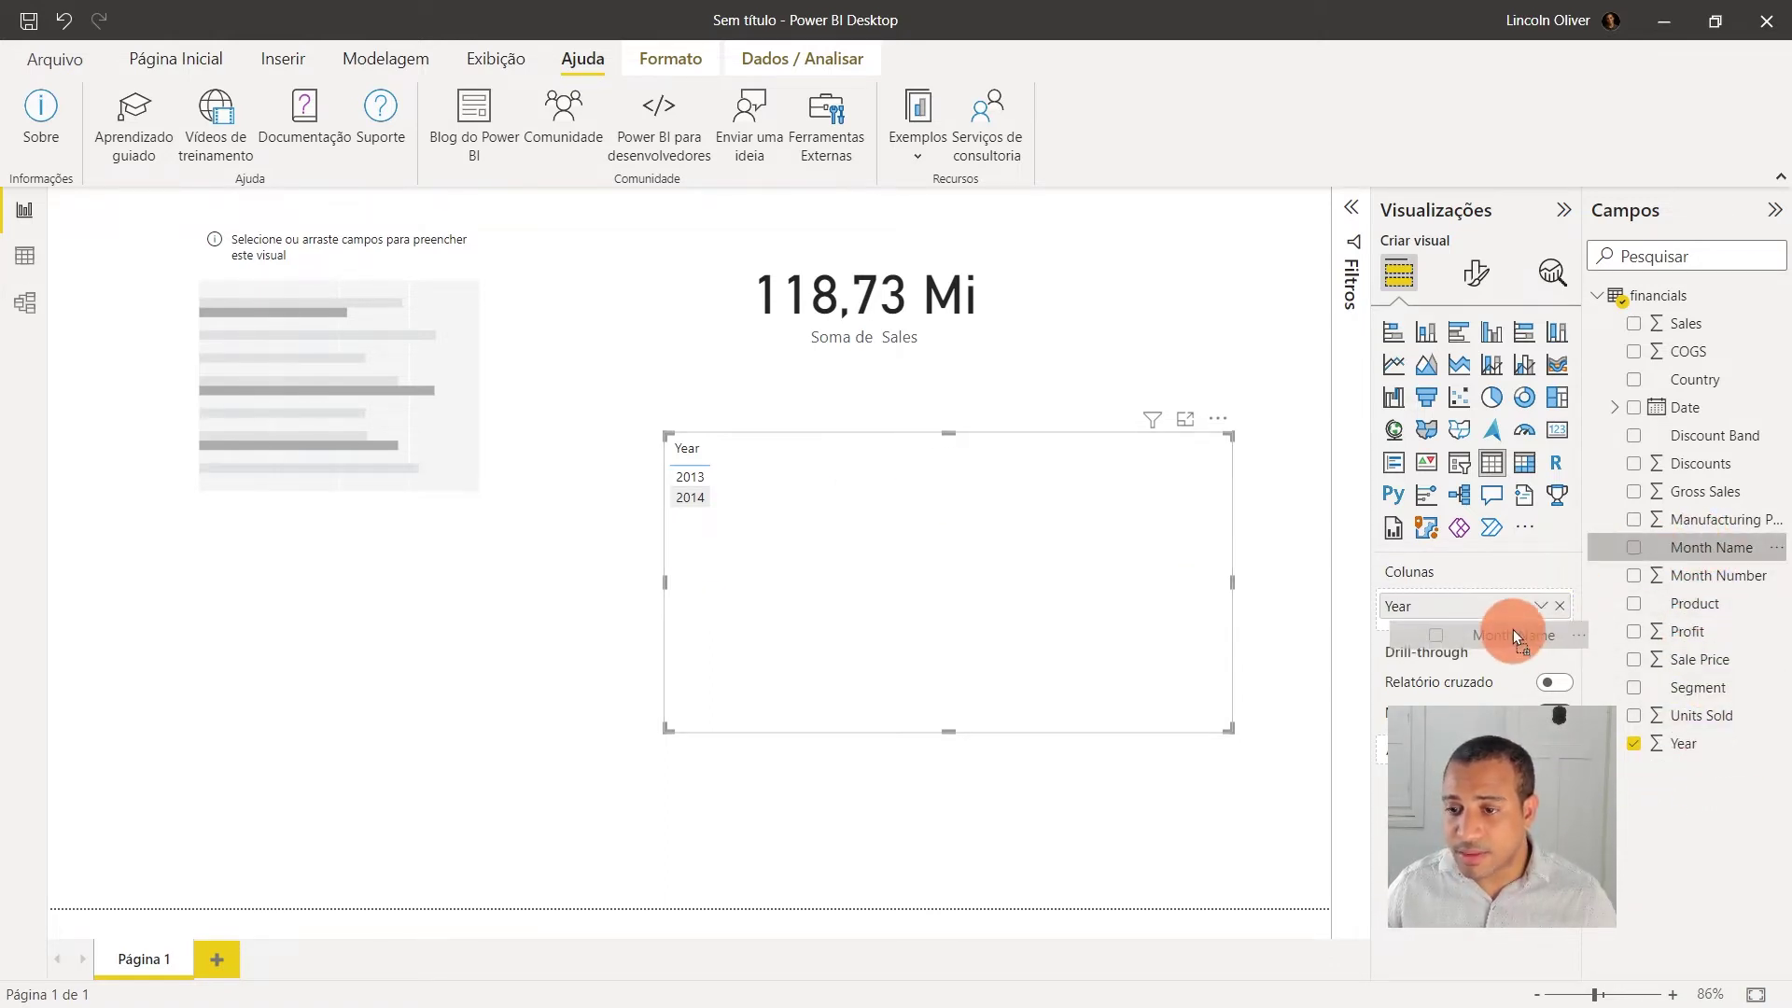
drag(1713, 549, 1493, 629)
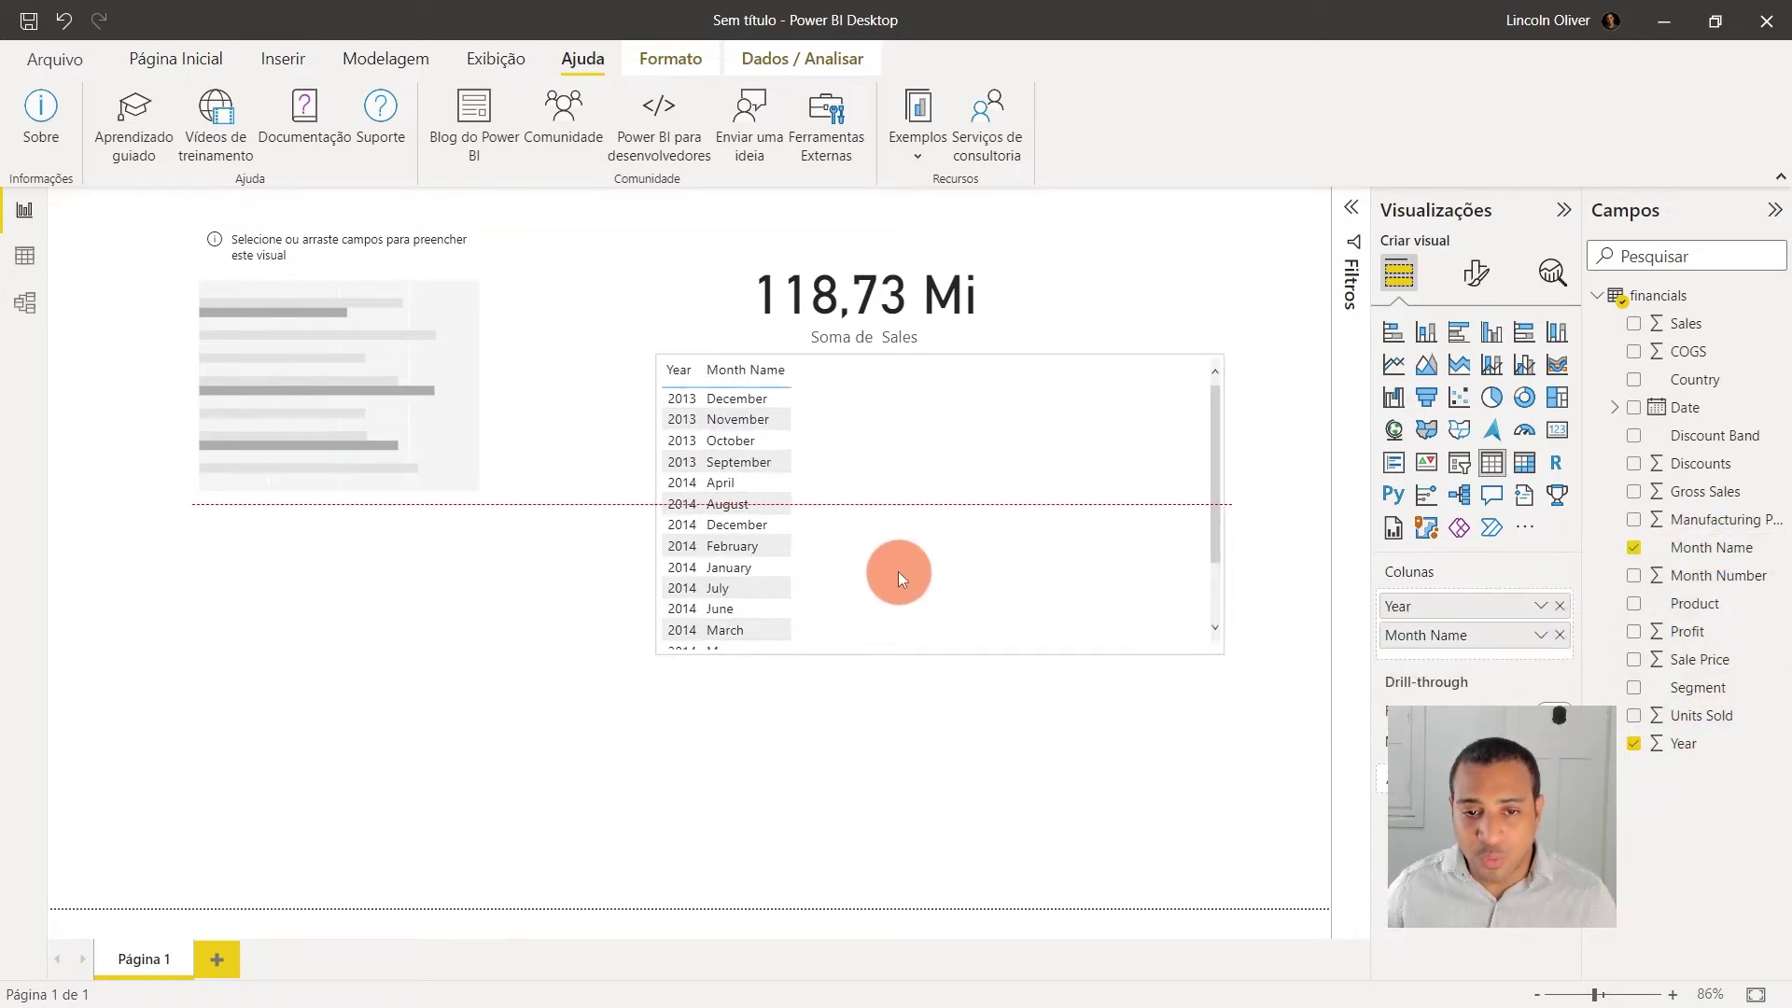
Step: Make the Year/Month Name table taller and move it to the left of the page
drag(905, 652, 903, 617)
drag(944, 696, 944, 869)
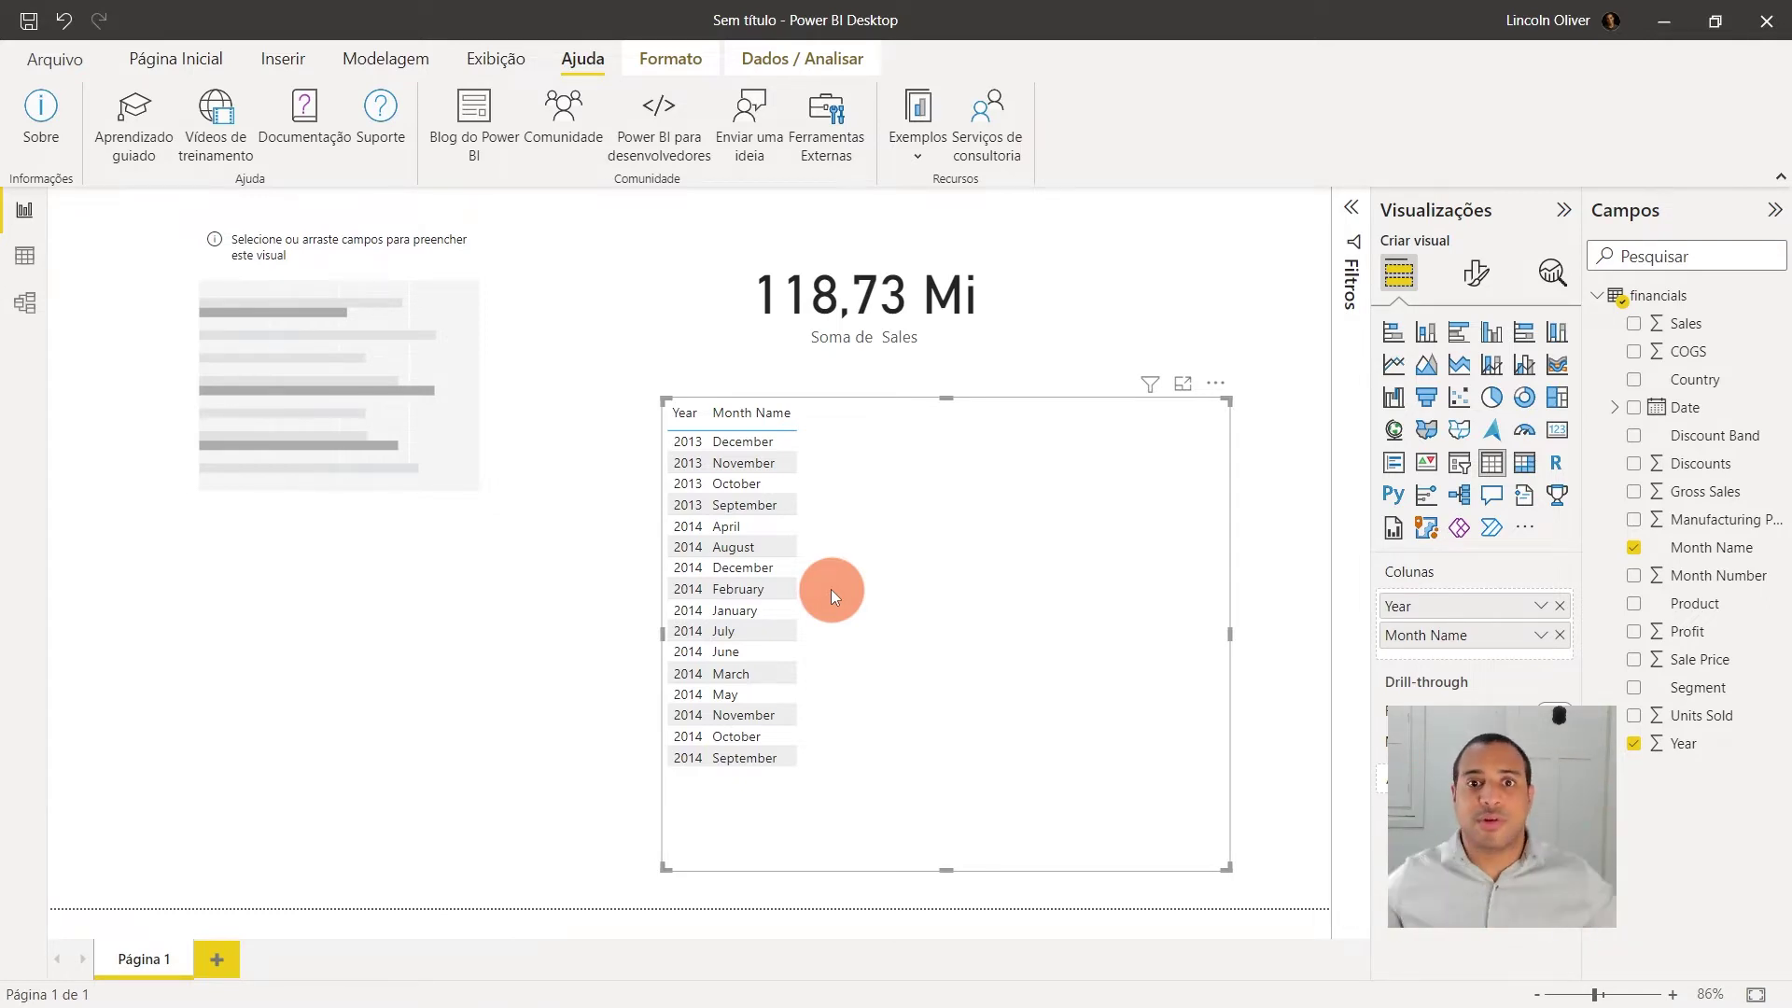
mouse_move(982, 311)
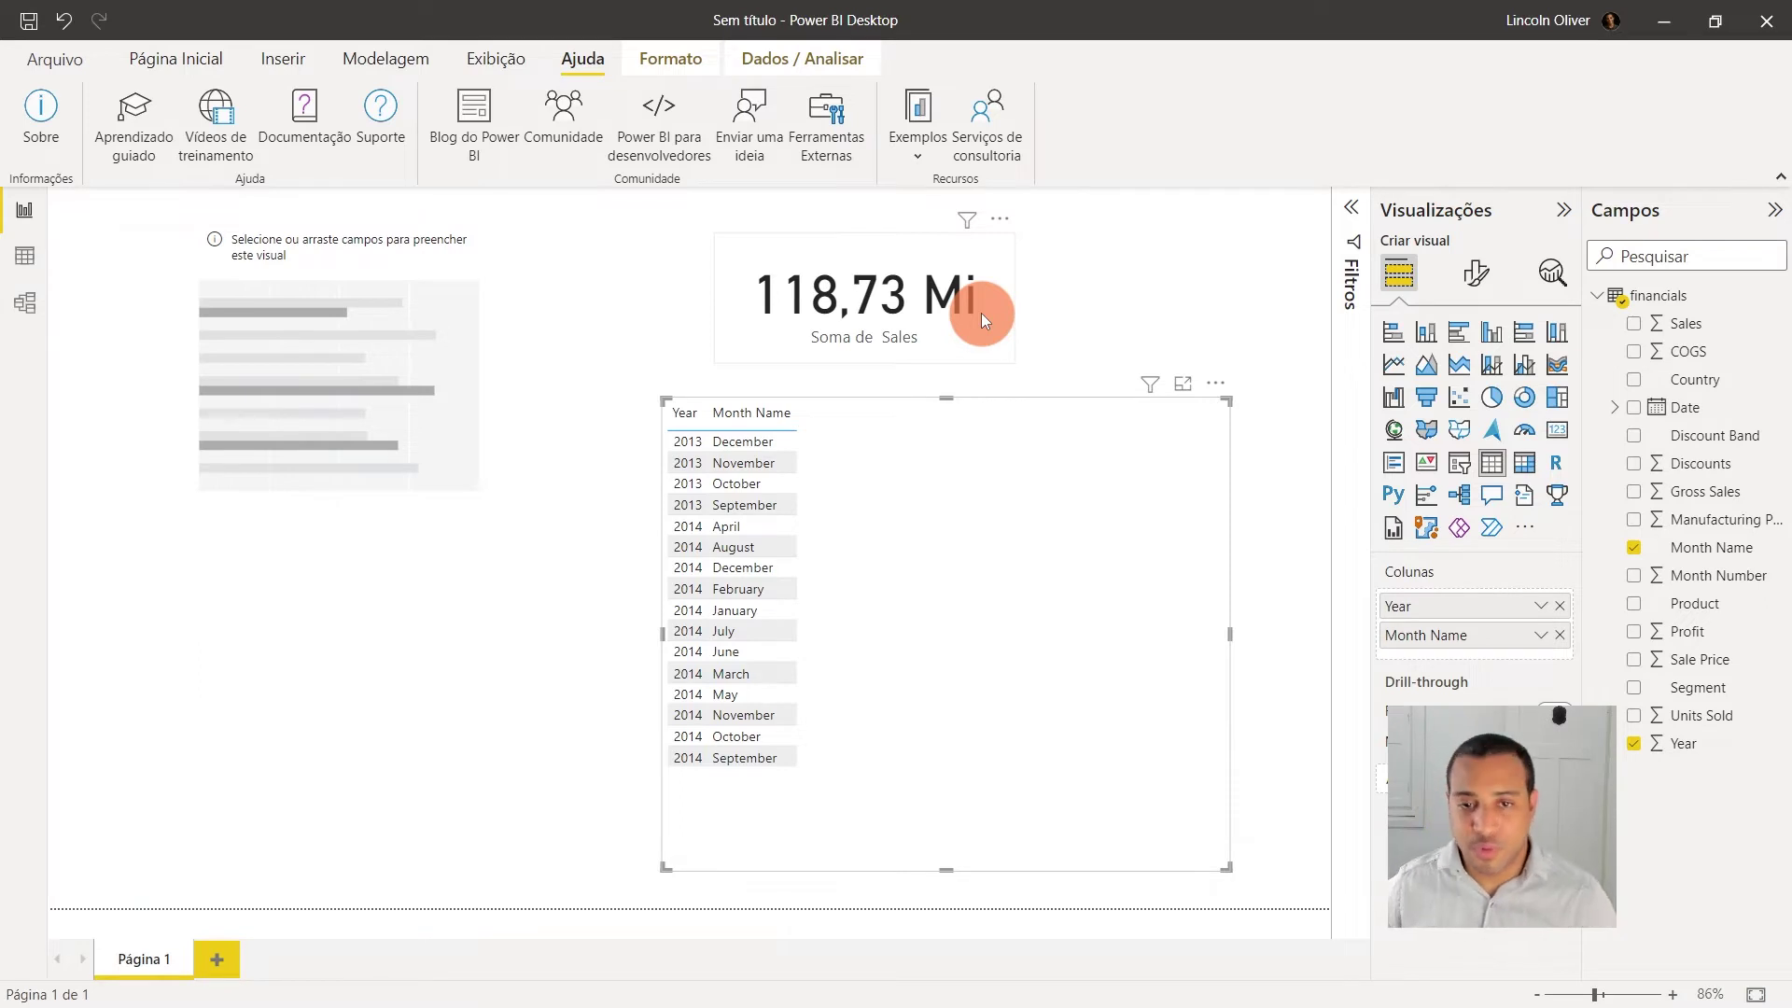
drag(1017, 569, 715, 607)
click(1155, 458)
click(623, 452)
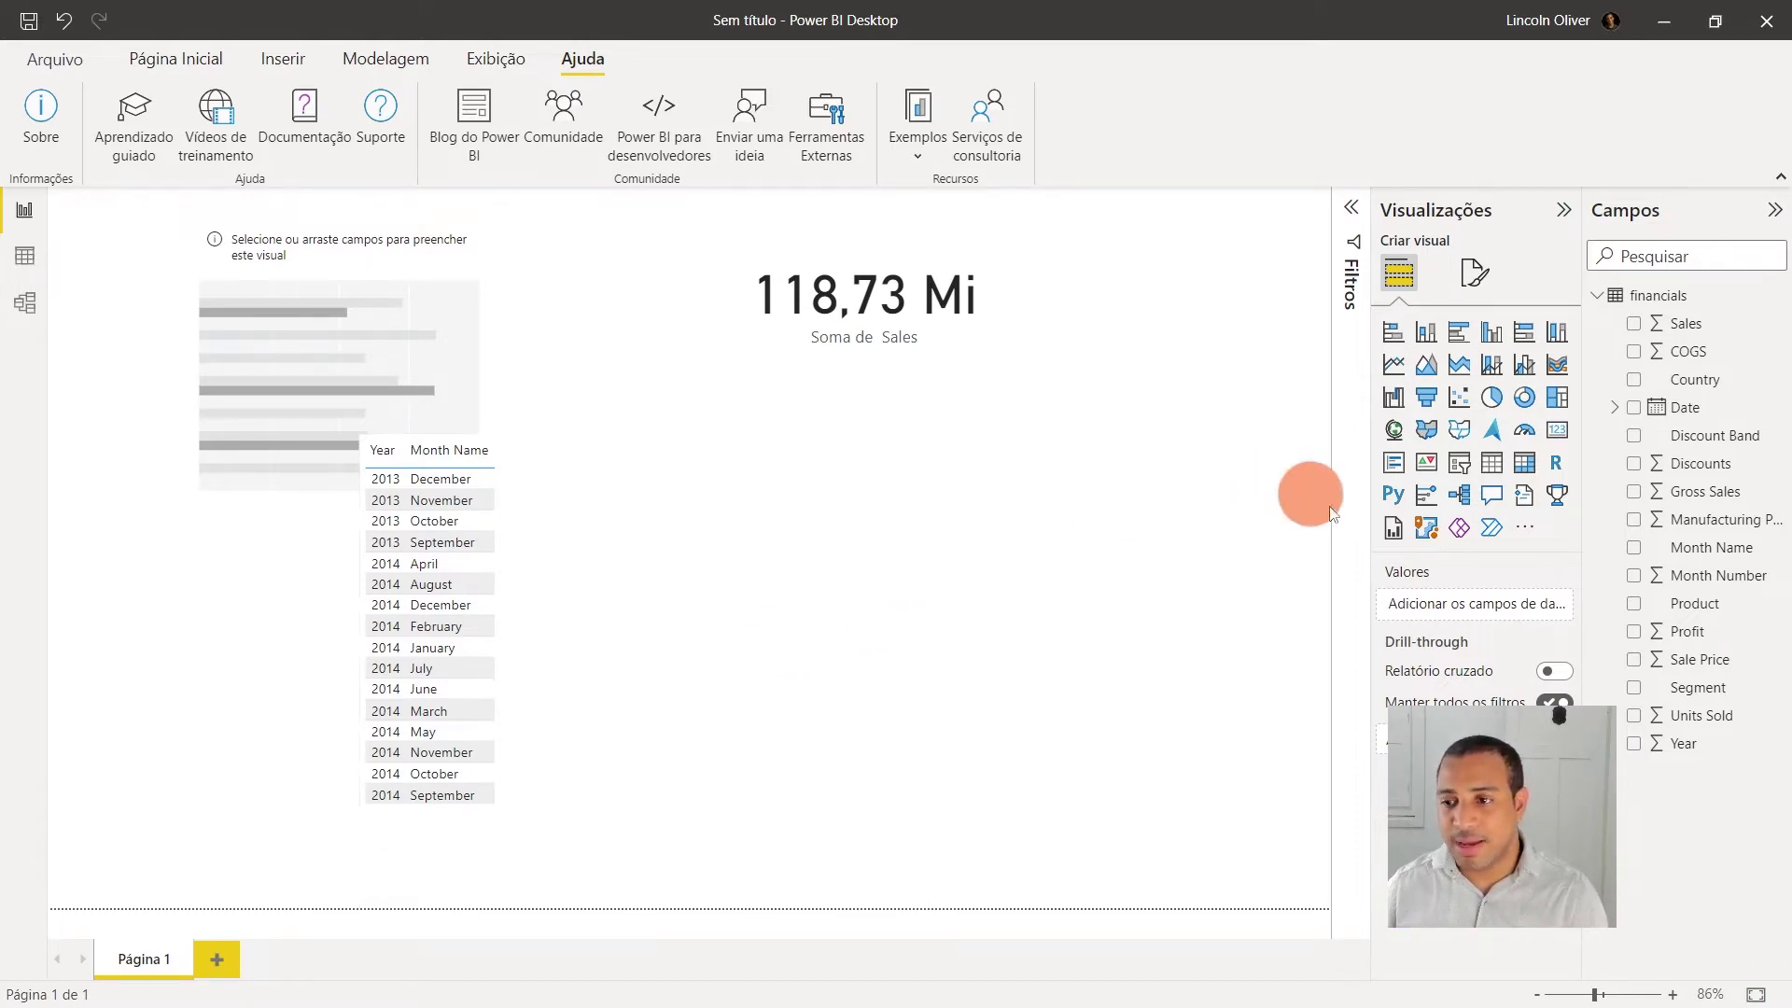
Step: Add a small second card on the right of the page showing Month Name
drag(1705, 558, 1714, 555)
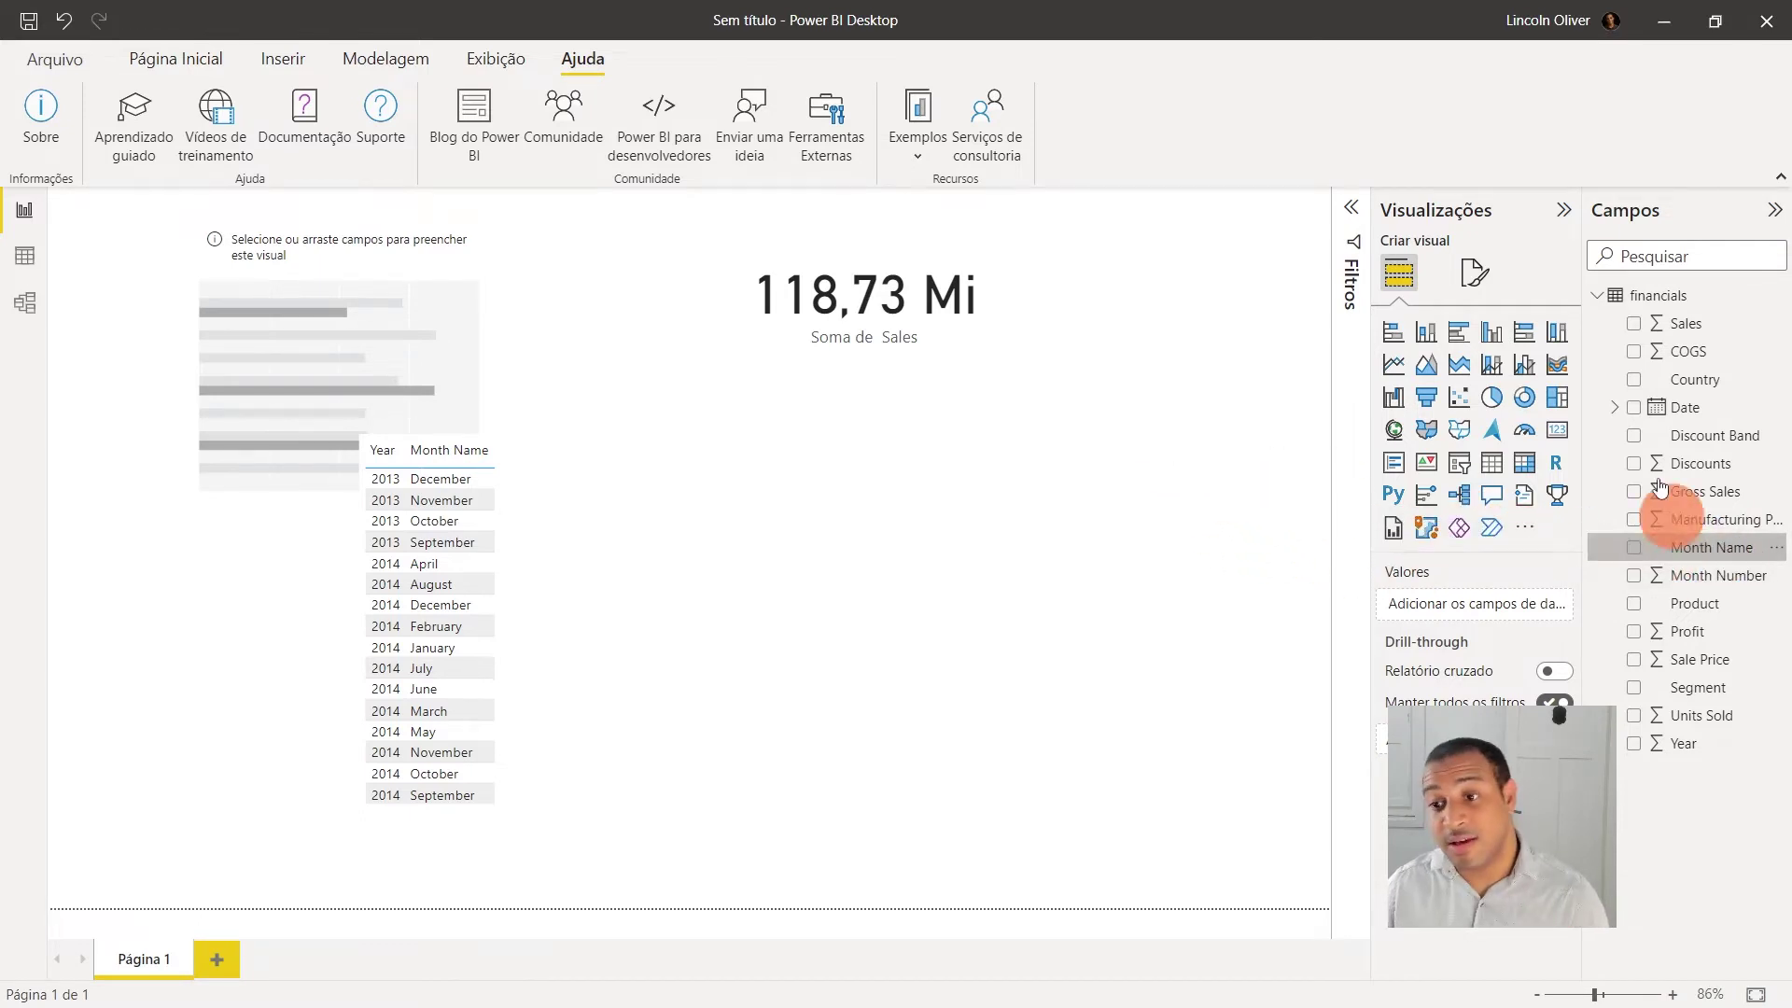
drag(1714, 555, 1570, 546)
click(1557, 431)
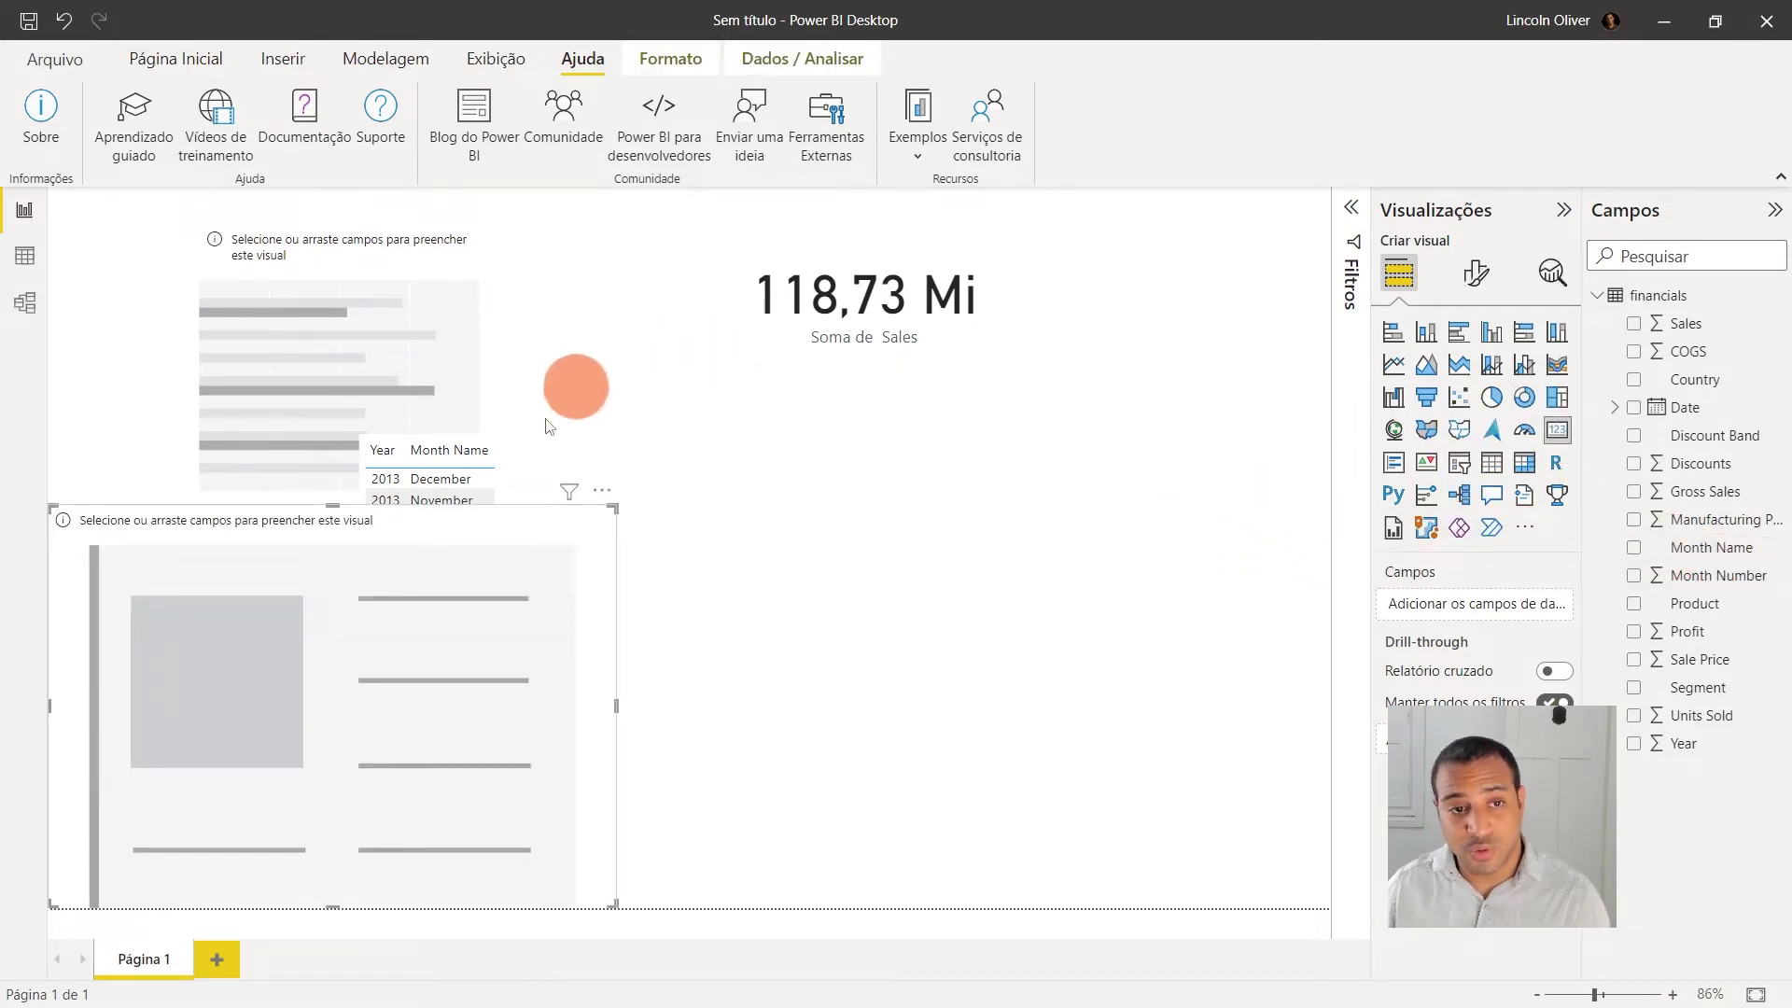
drag(647, 648, 1216, 570)
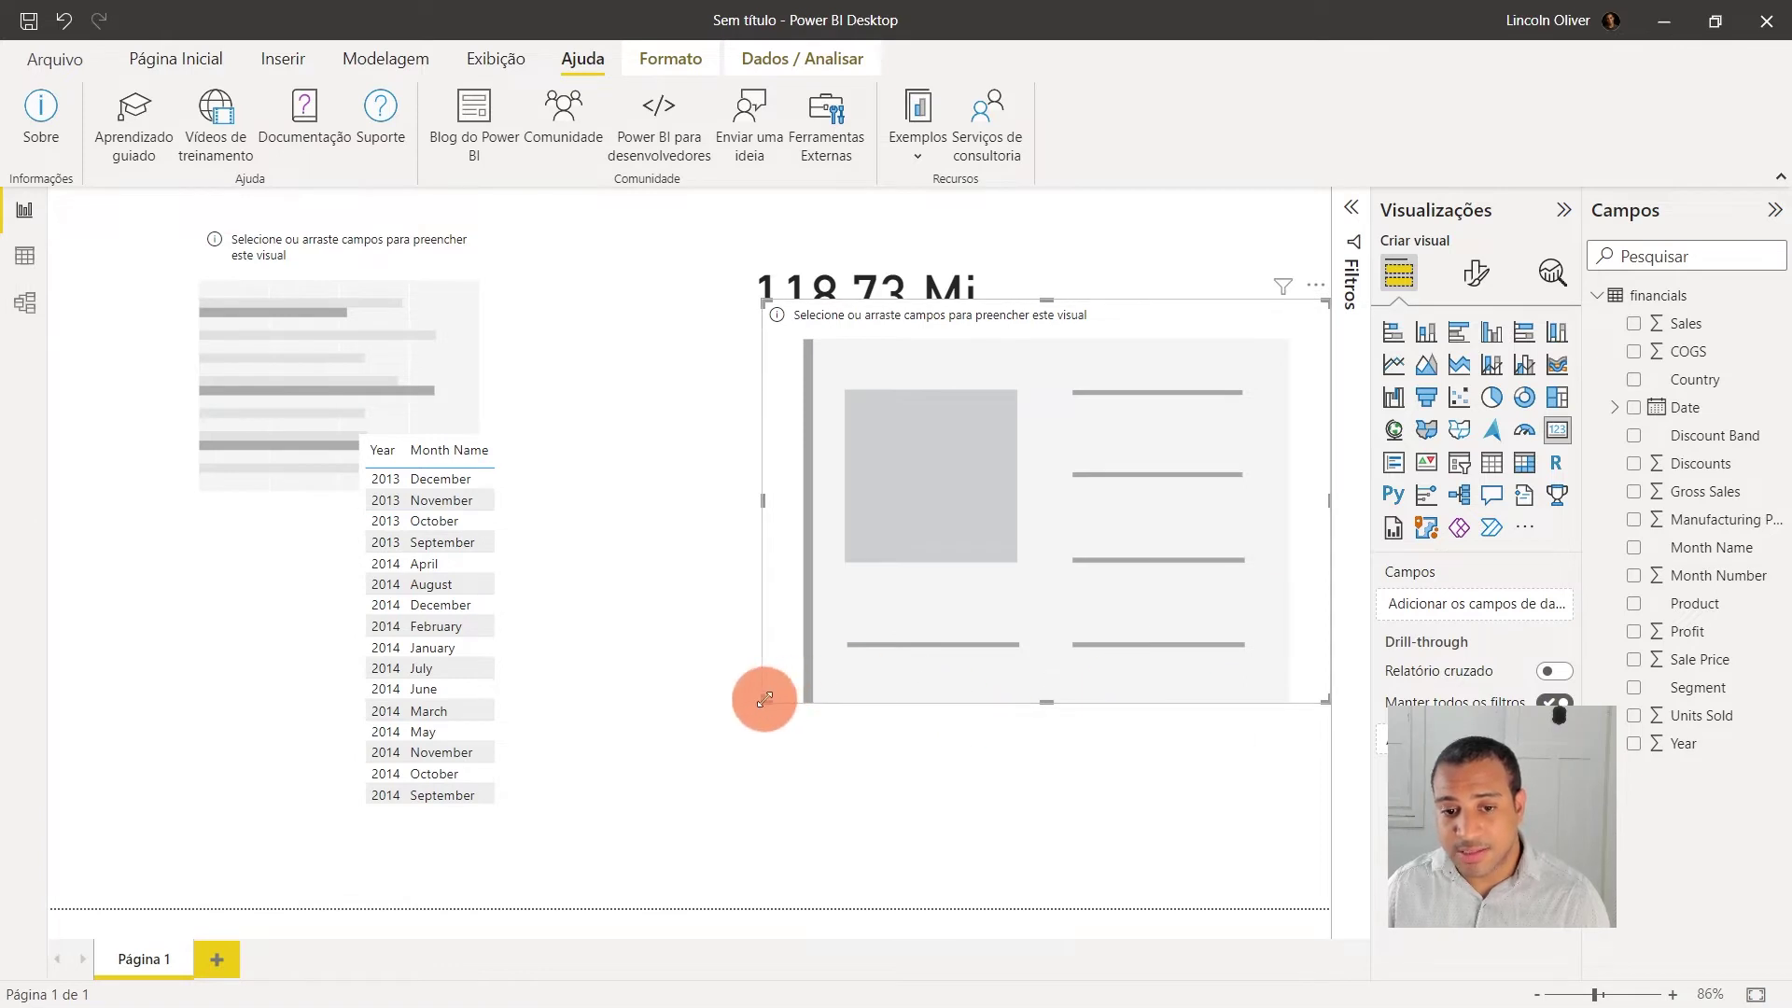
mouse_move(832, 681)
mouse_down()
mouse_move(1121, 443)
mouse_move(1059, 475)
mouse_up()
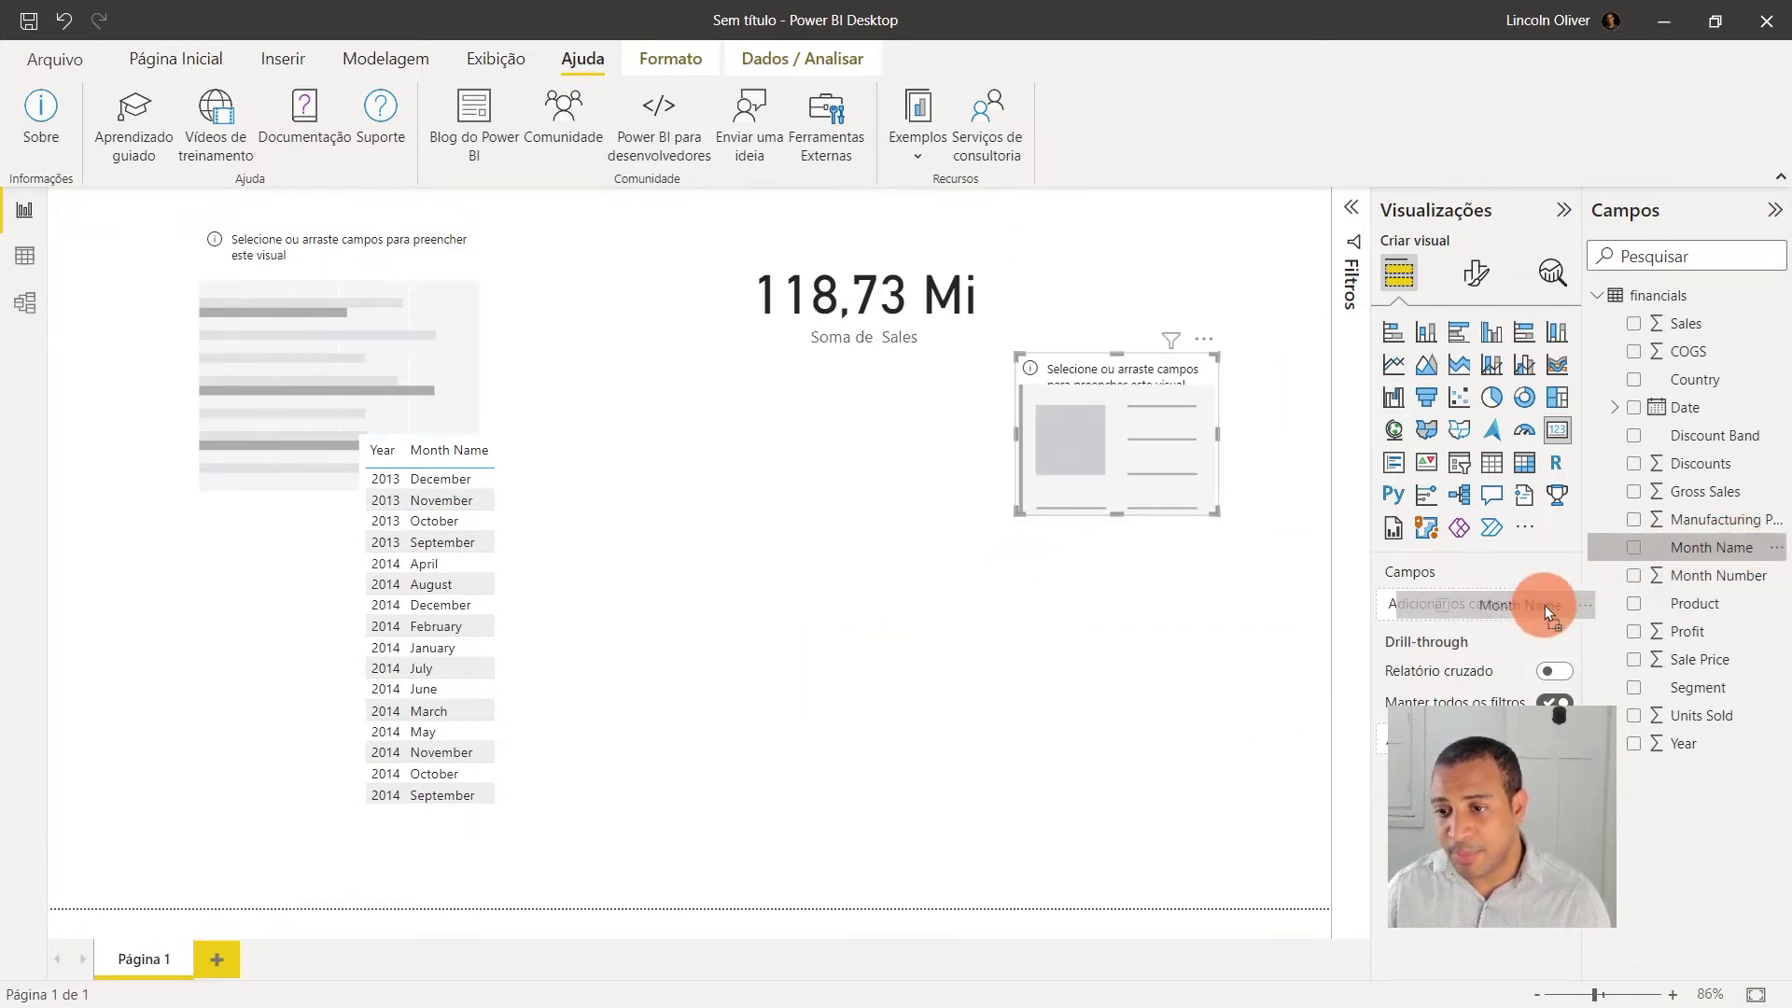
drag(1737, 552, 1540, 602)
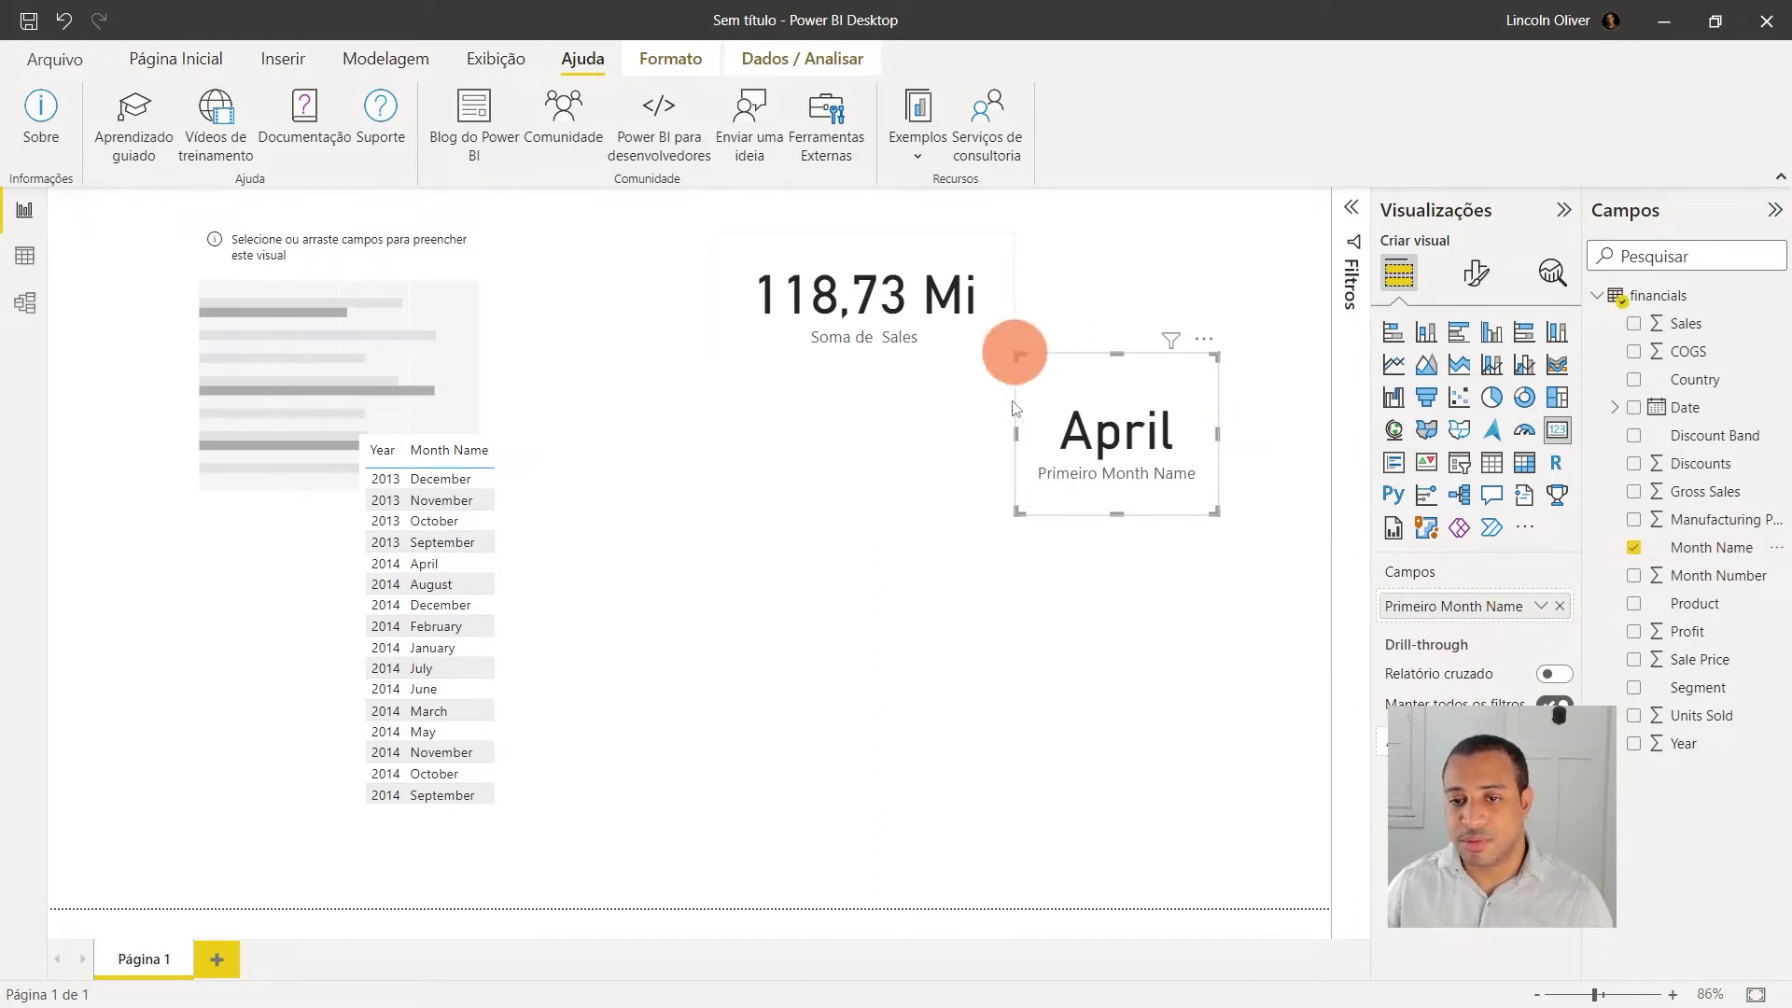
Step: Switch the month card to Contagem (Distinta), showing 12, and move it to the top right
drag(1218, 433, 1283, 436)
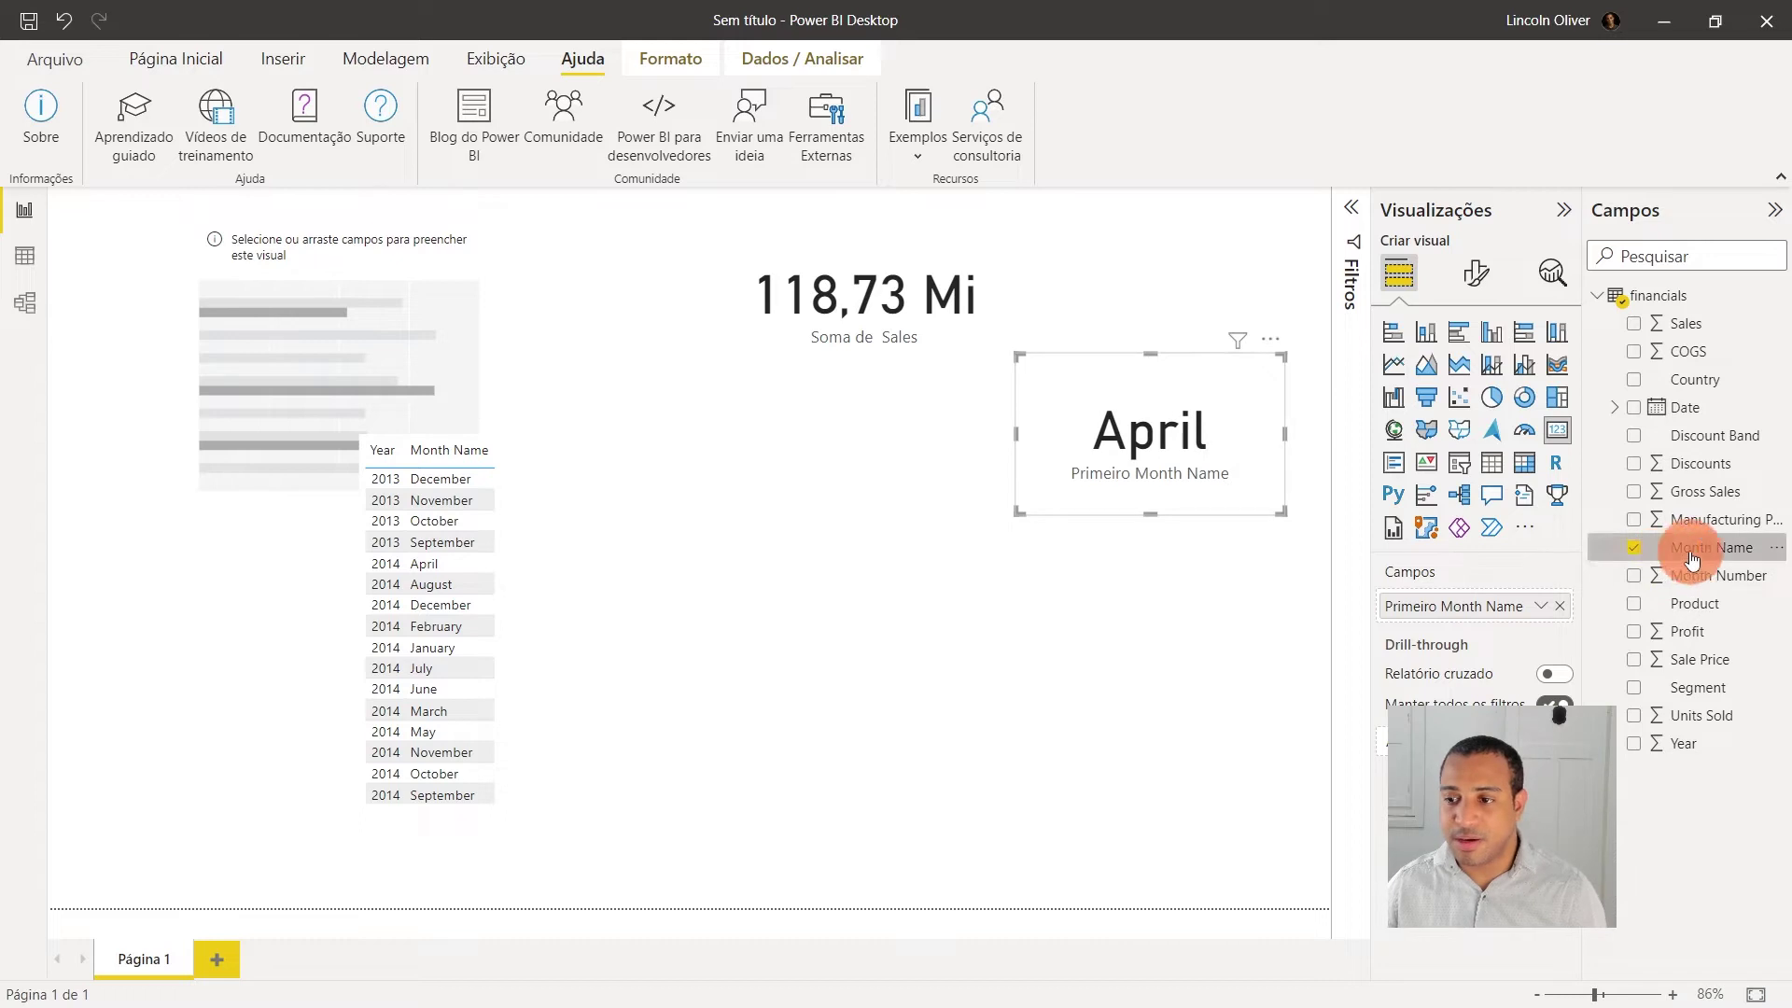
click(1540, 609)
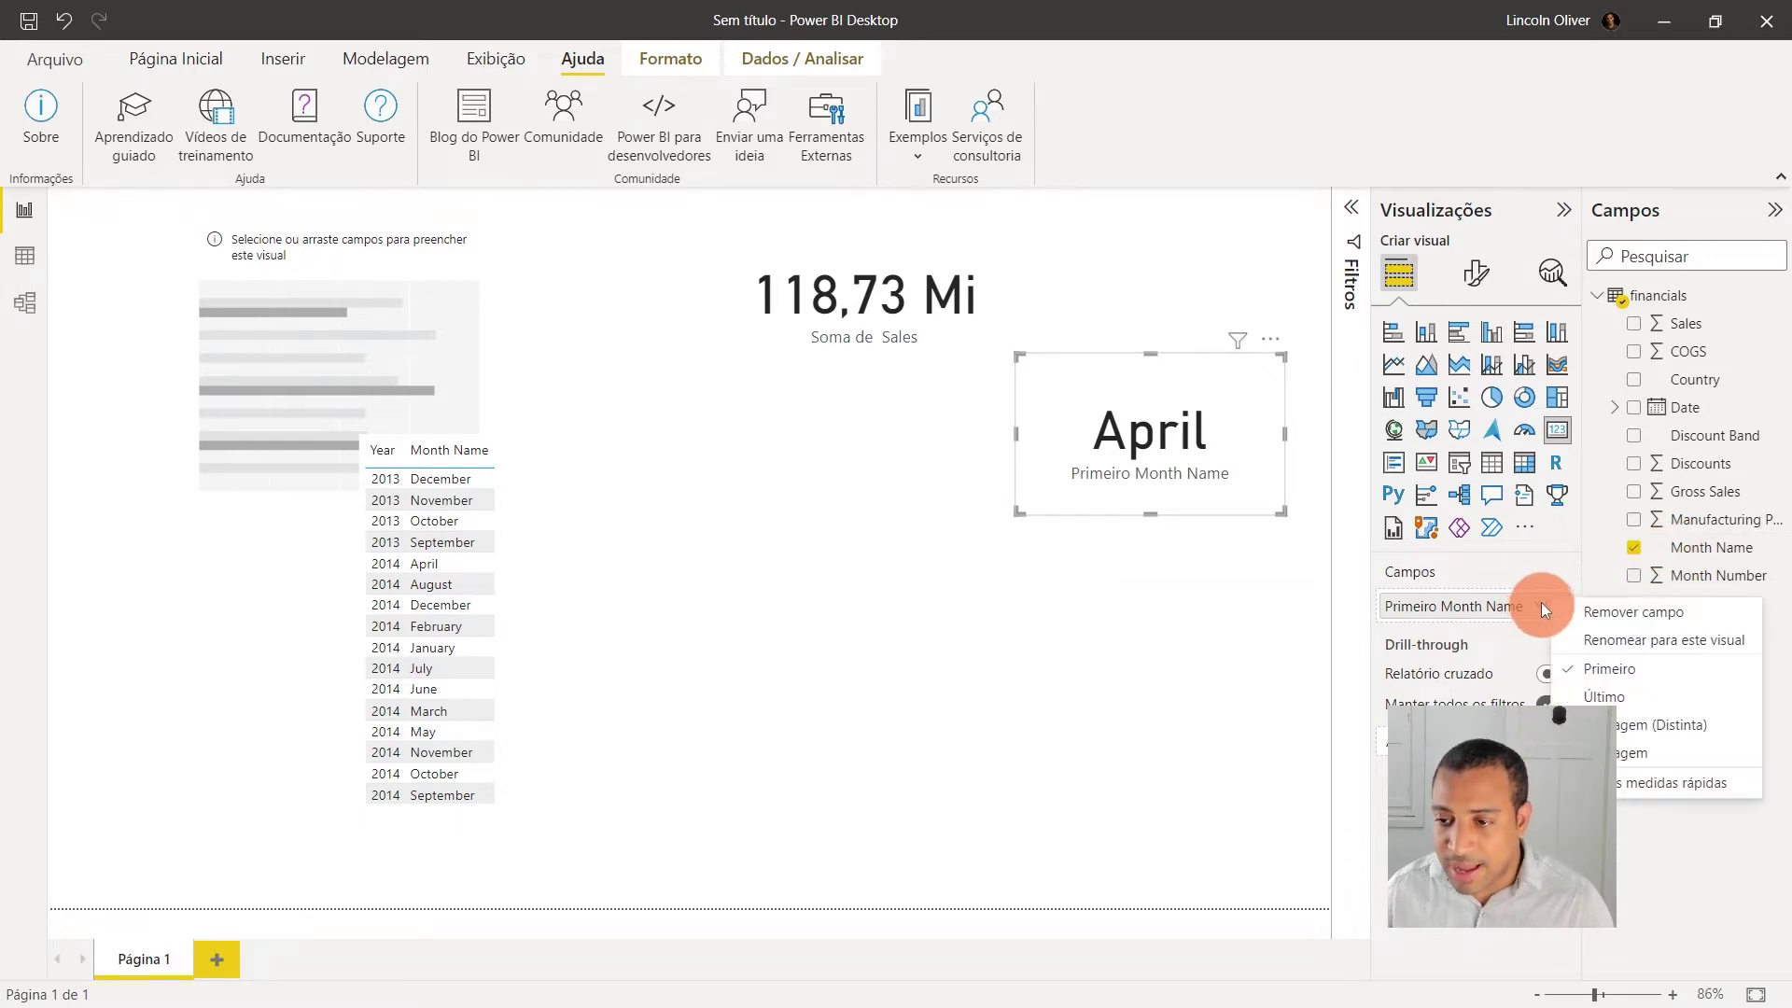
click(1677, 730)
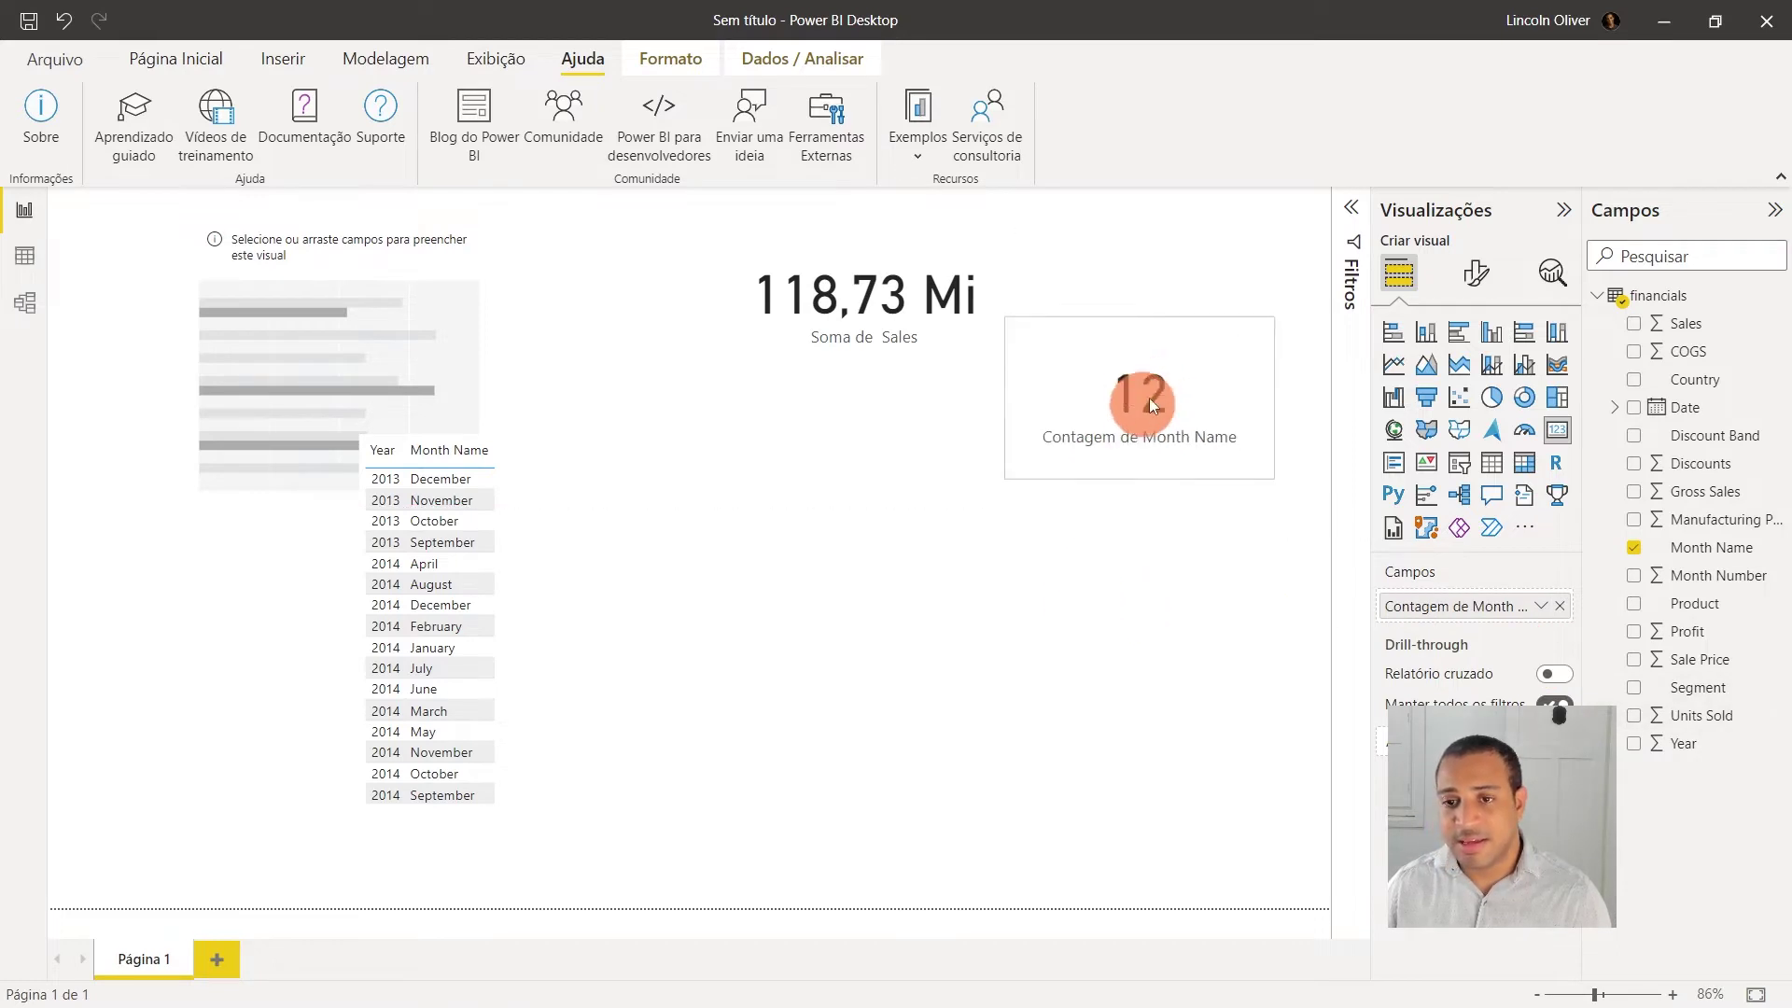
drag(1130, 404, 1191, 345)
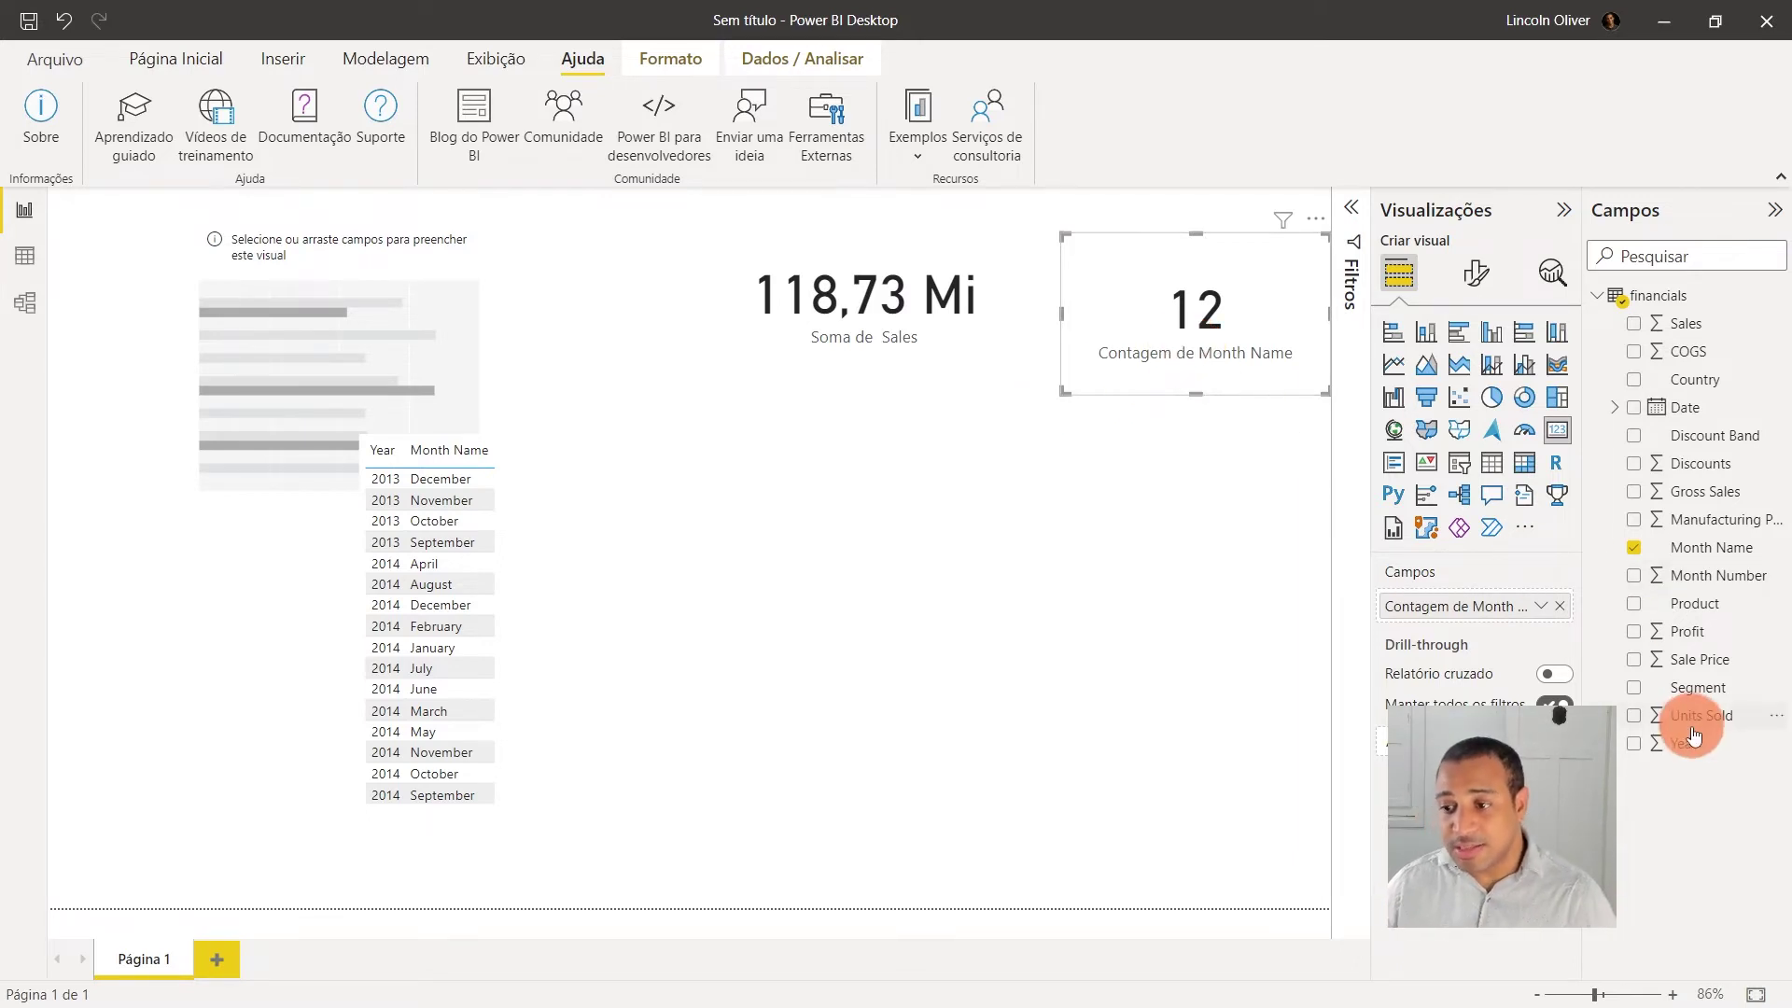
Step: Add Year as a new visual and convert it into a shorter card
drag(1684, 742, 1149, 506)
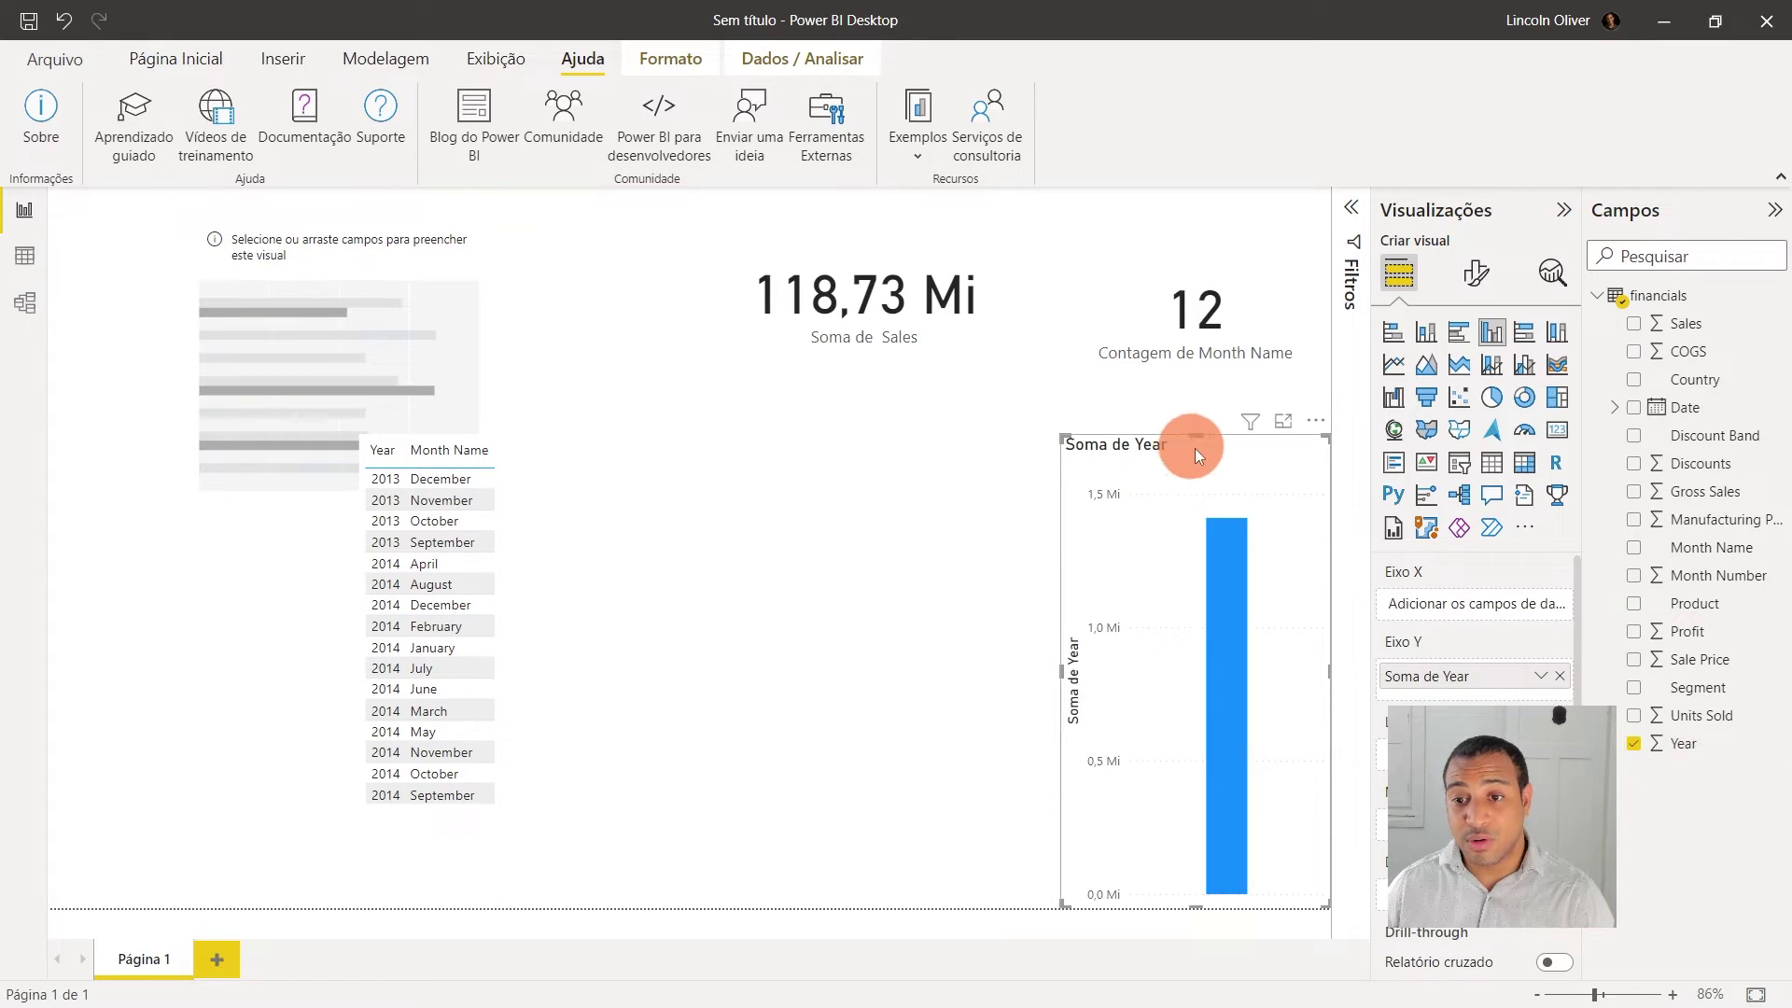
drag(1187, 444, 1105, 375)
drag(1684, 743, 1784, 877)
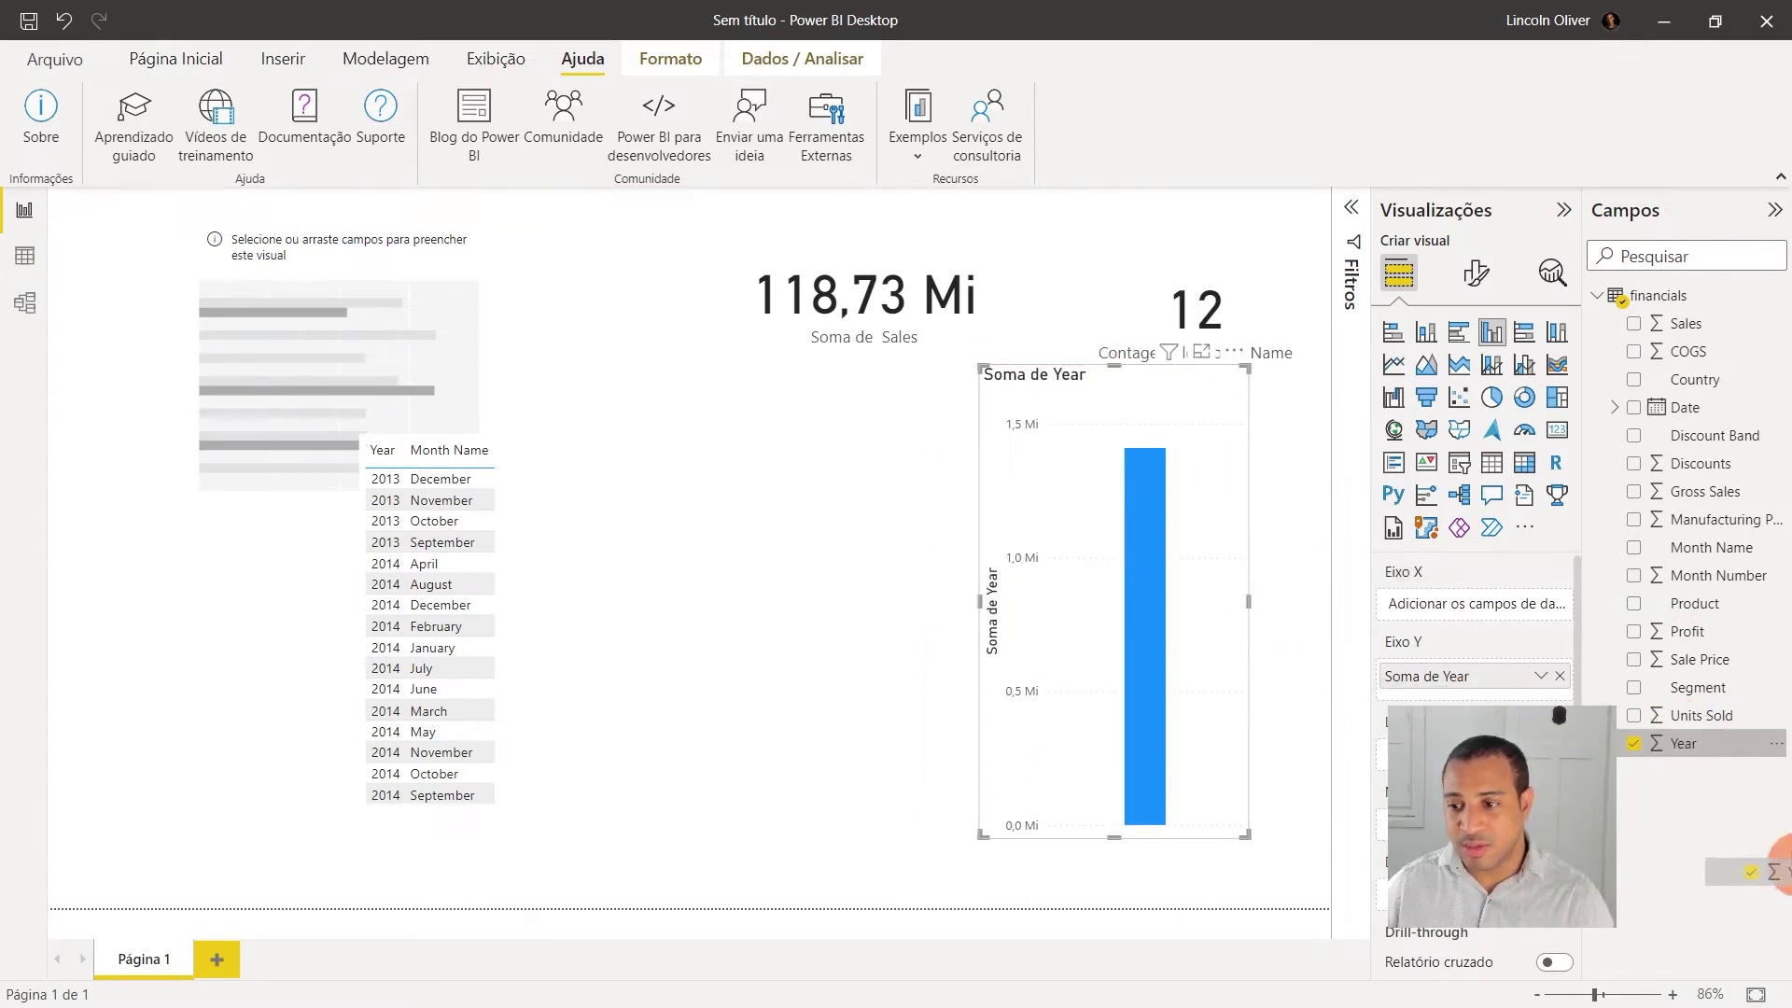
click(1557, 429)
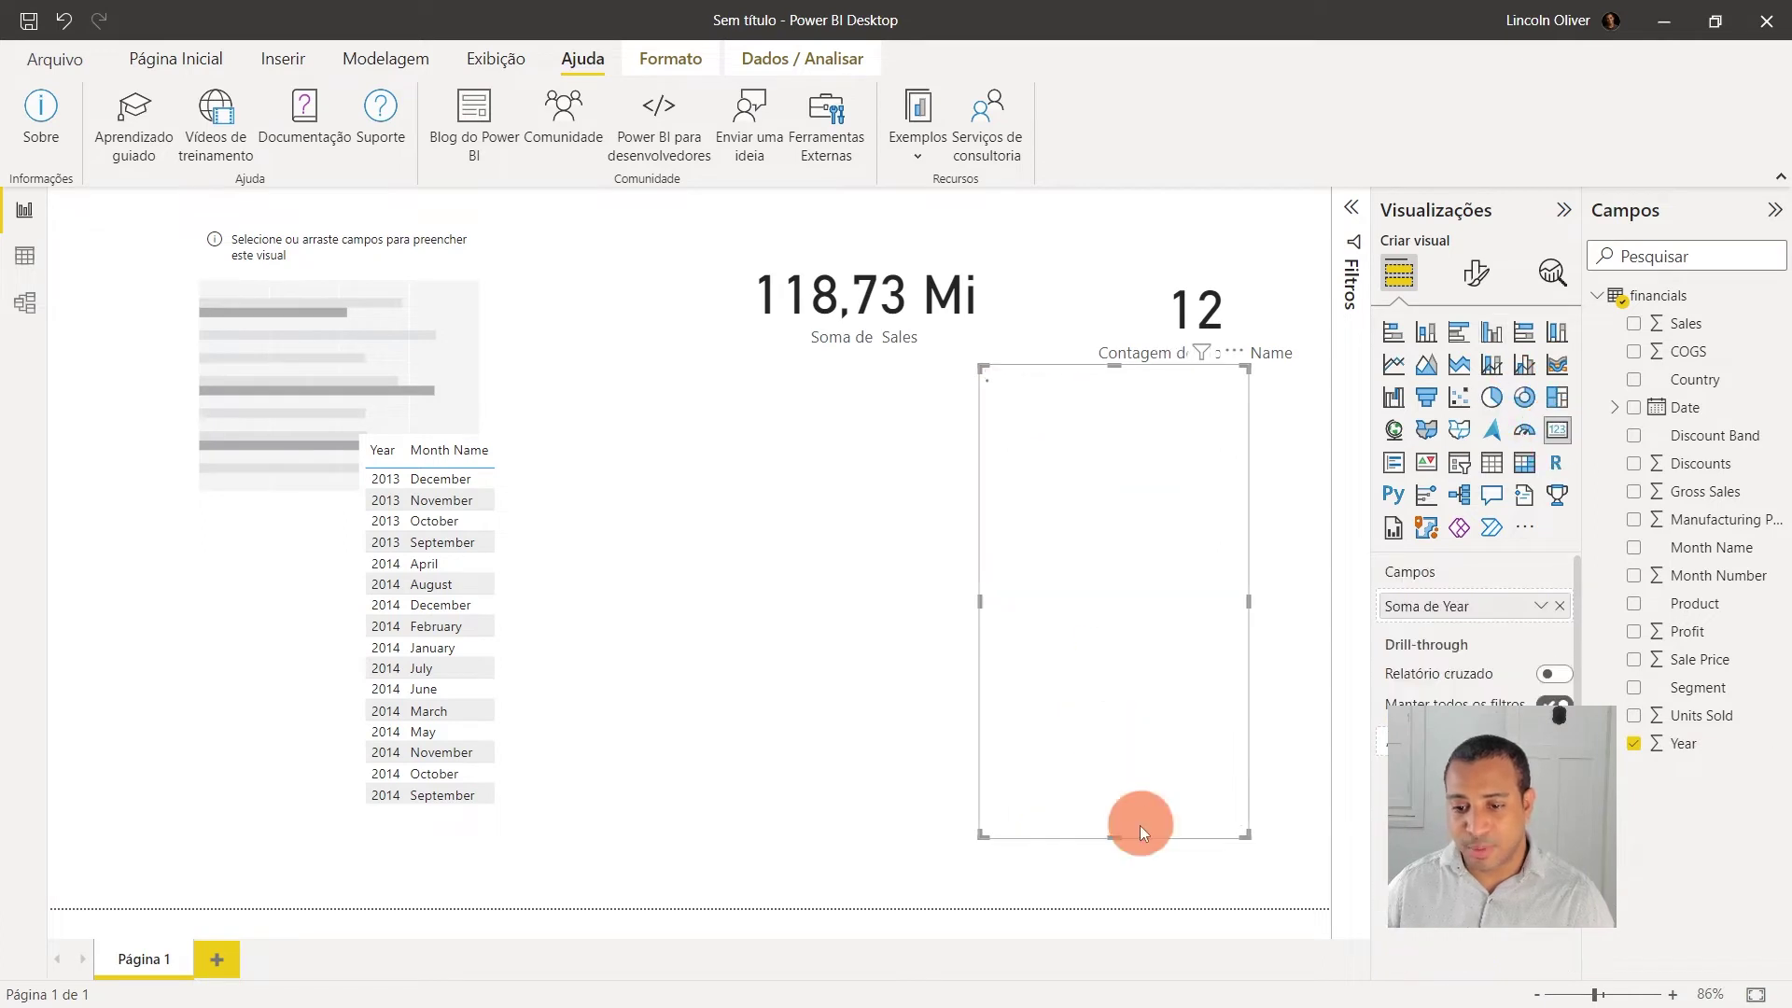
mouse_move(1124, 834)
mouse_down()
mouse_move(1146, 448)
mouse_move(1199, 502)
mouse_up()
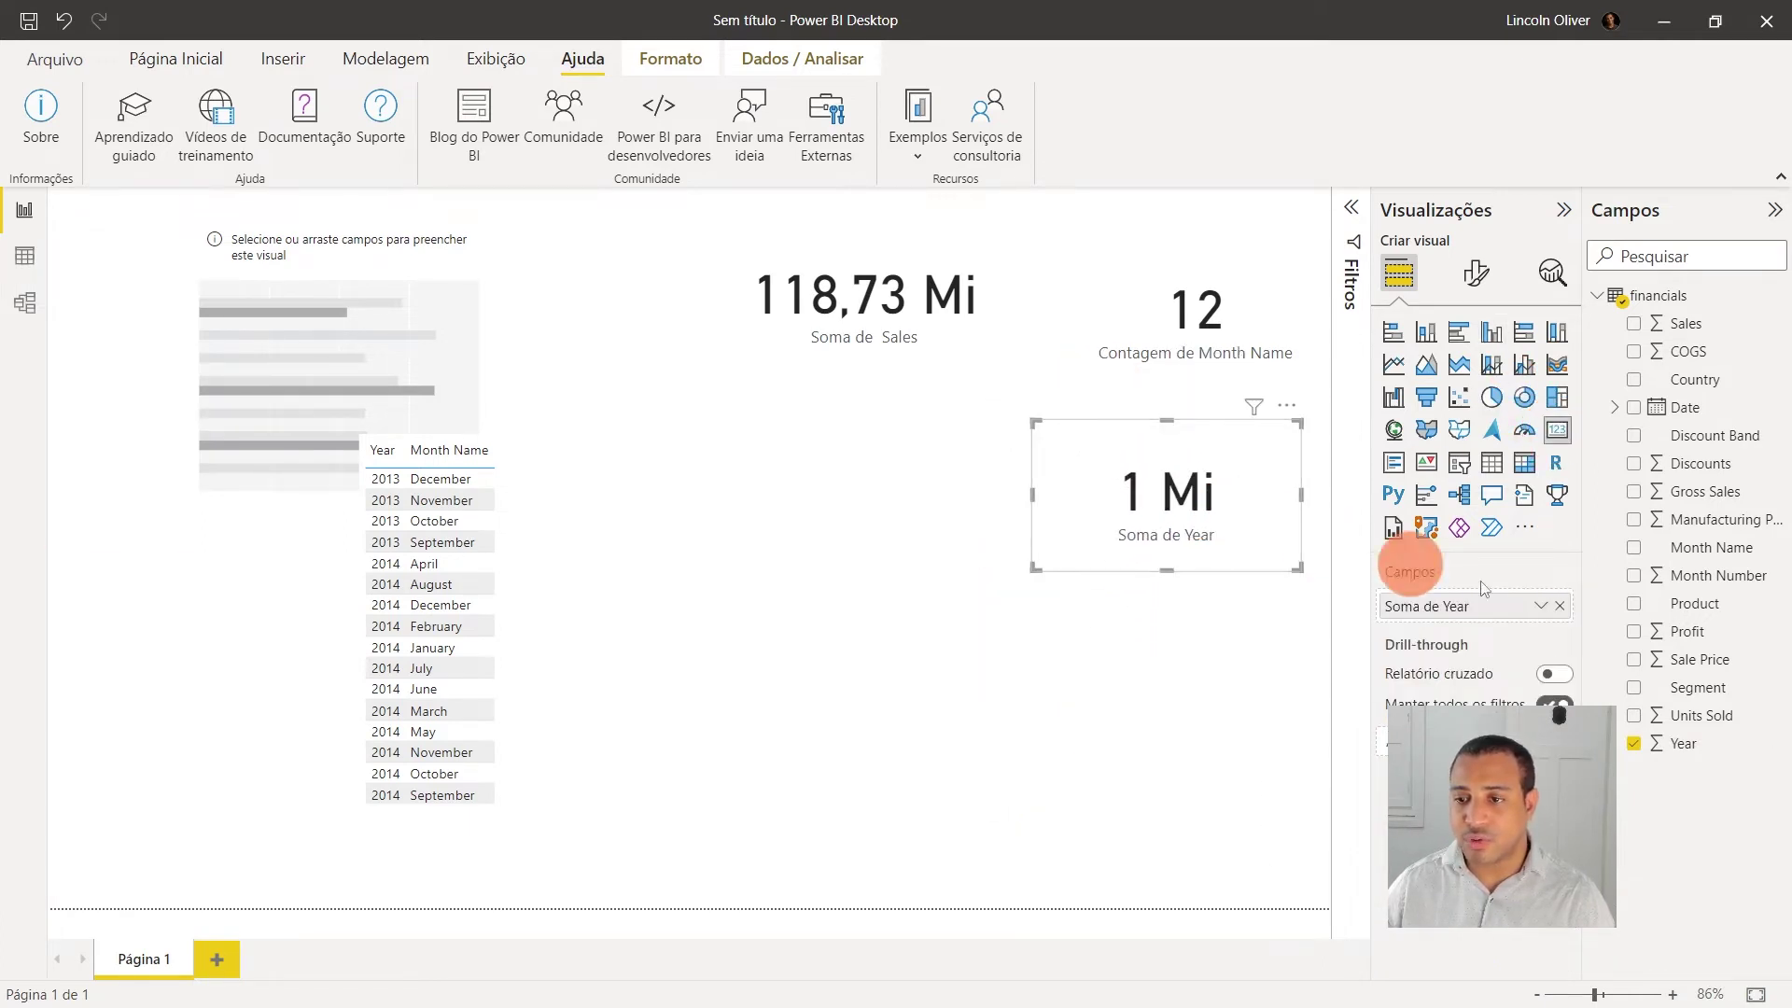
Step: Set the Year card to Contagem (Distinta), showing 2, below the month card, and shift the table
click(1541, 607)
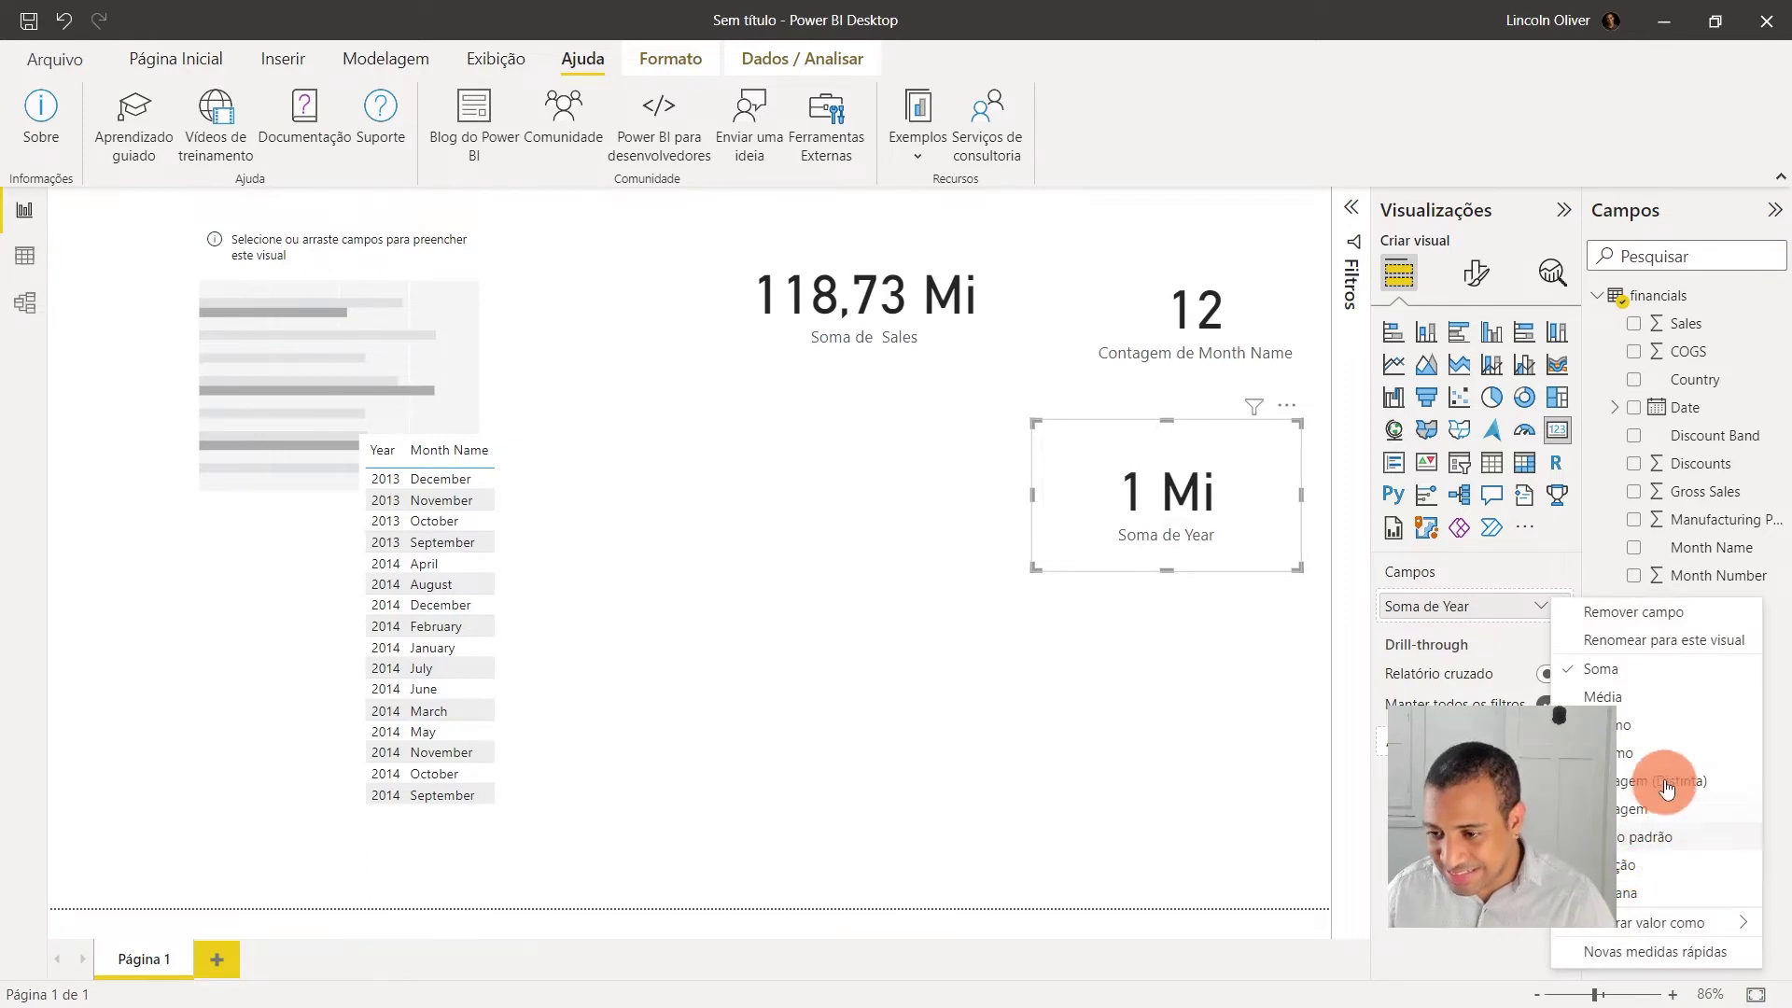
click(1668, 784)
drag(1189, 502, 1234, 431)
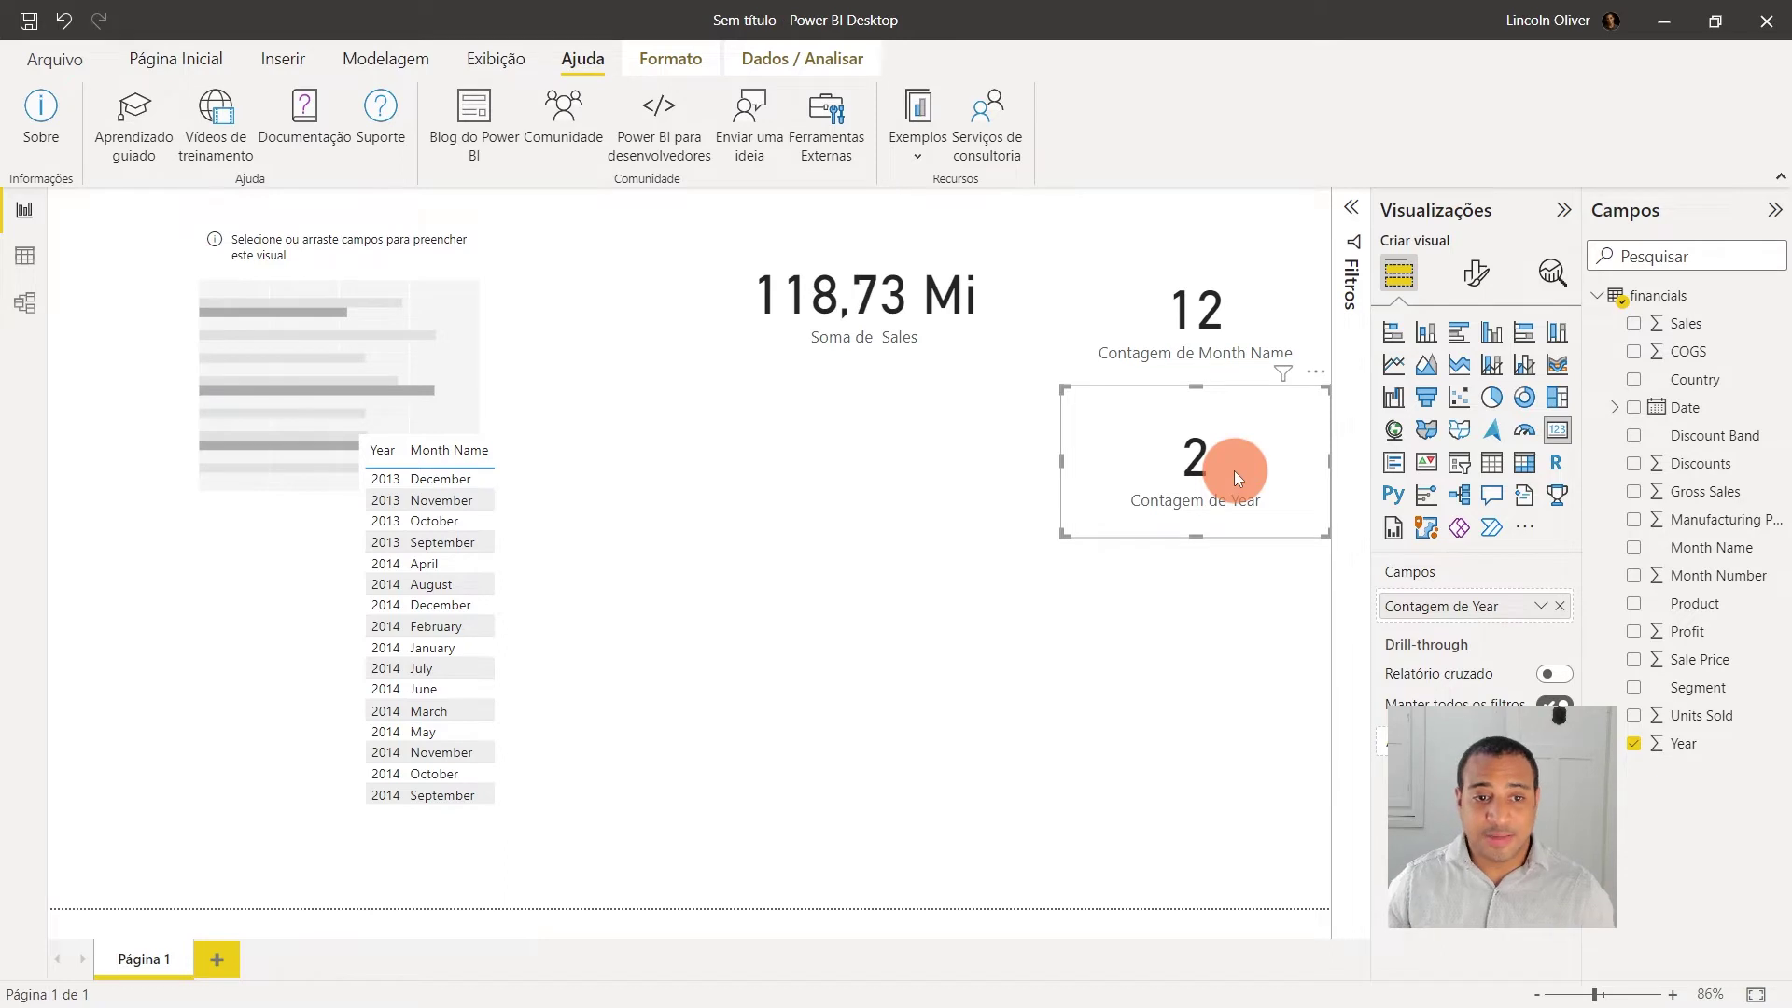
drag(693, 564, 705, 455)
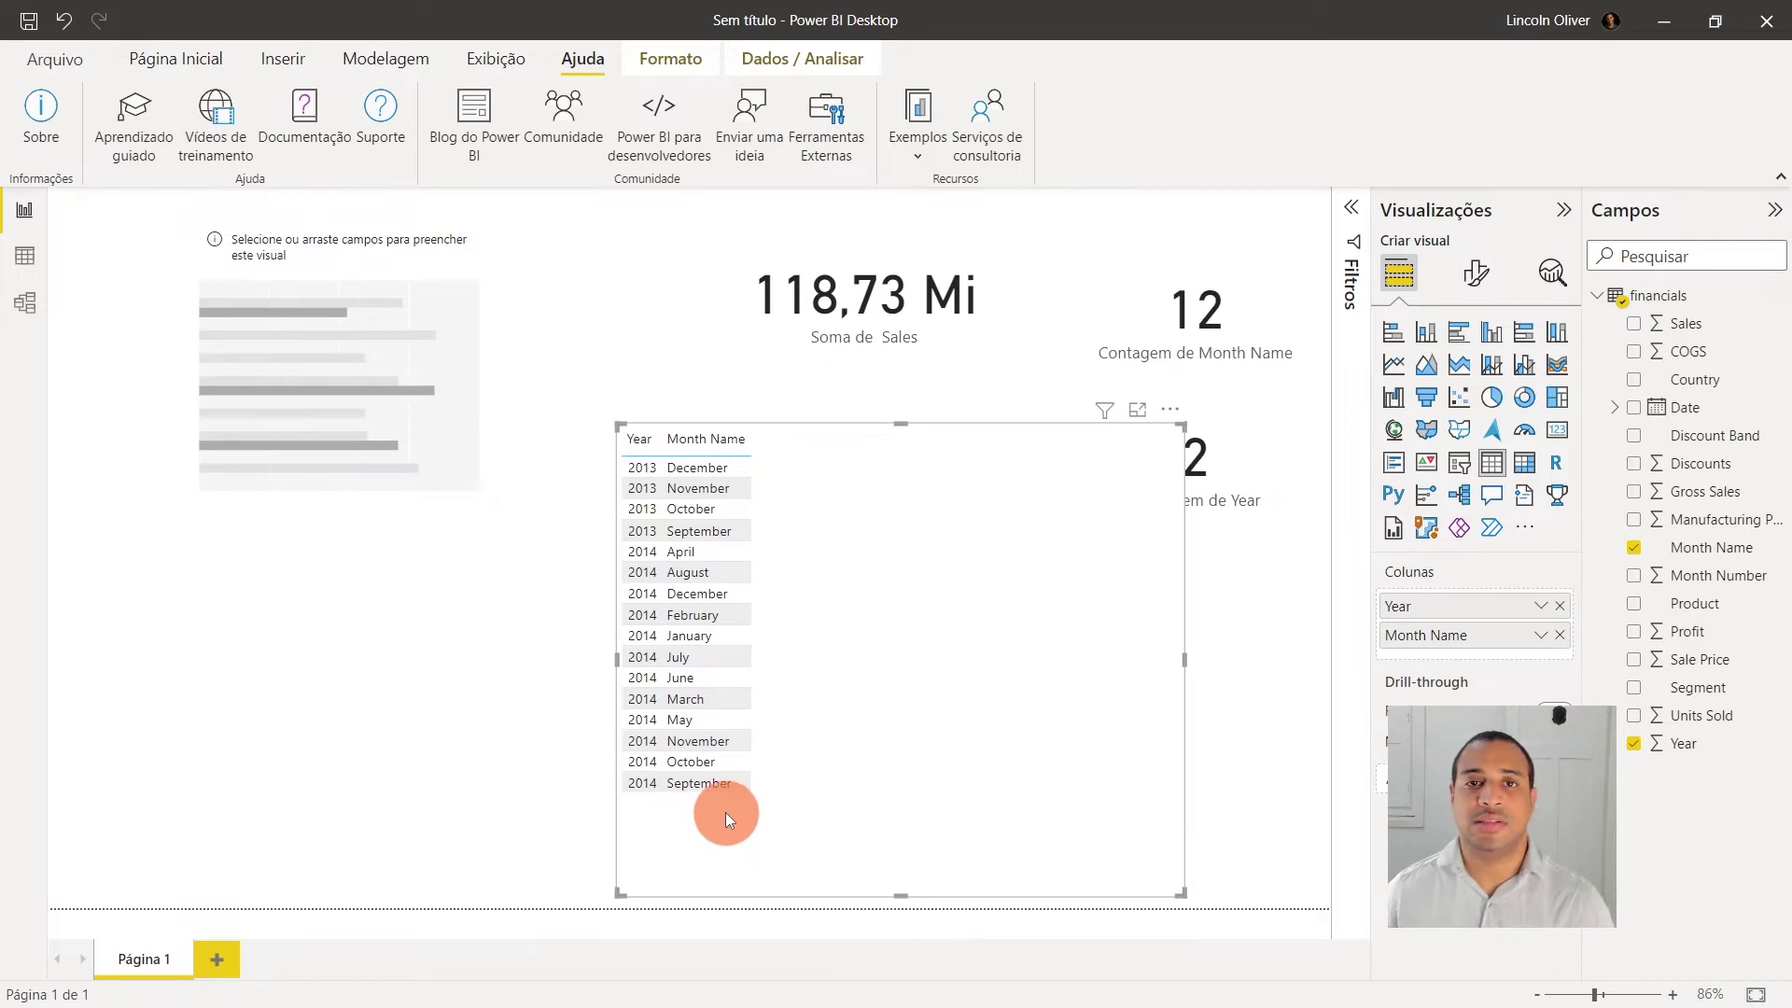
Step: Reposition the Year/Month Name table toward the centre and raise the Sales card slightly
drag(731, 819, 676, 863)
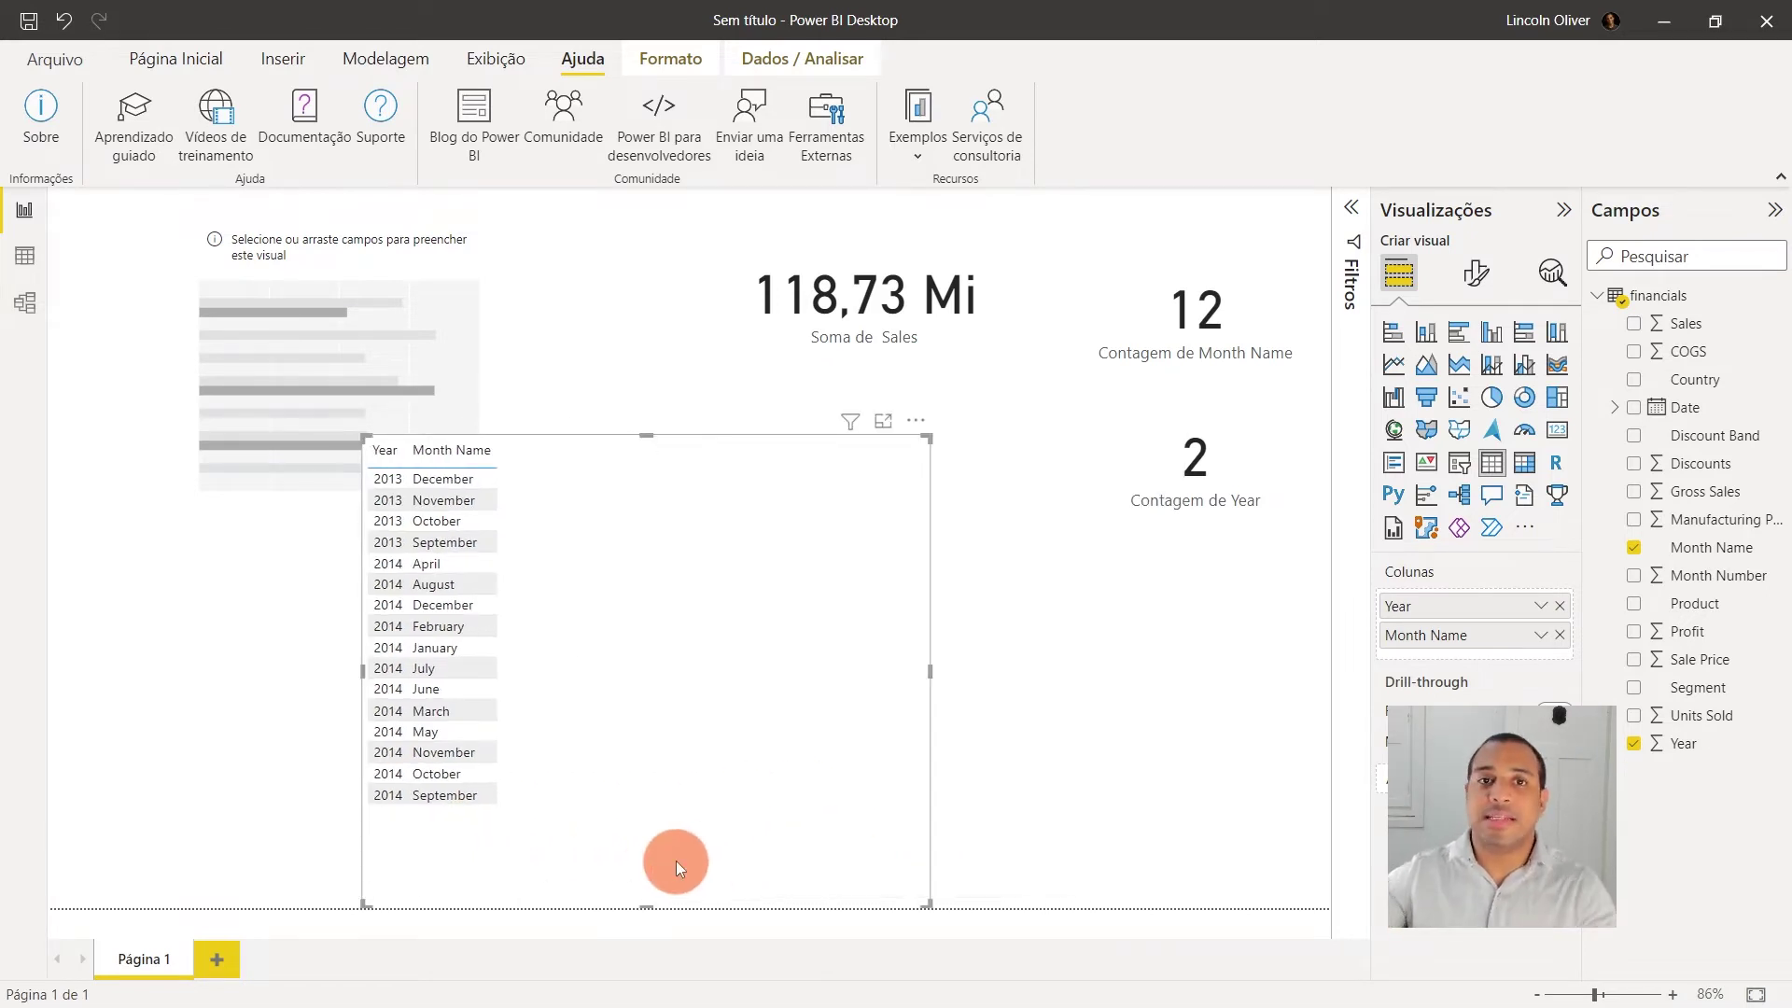
mouse_move(864, 296)
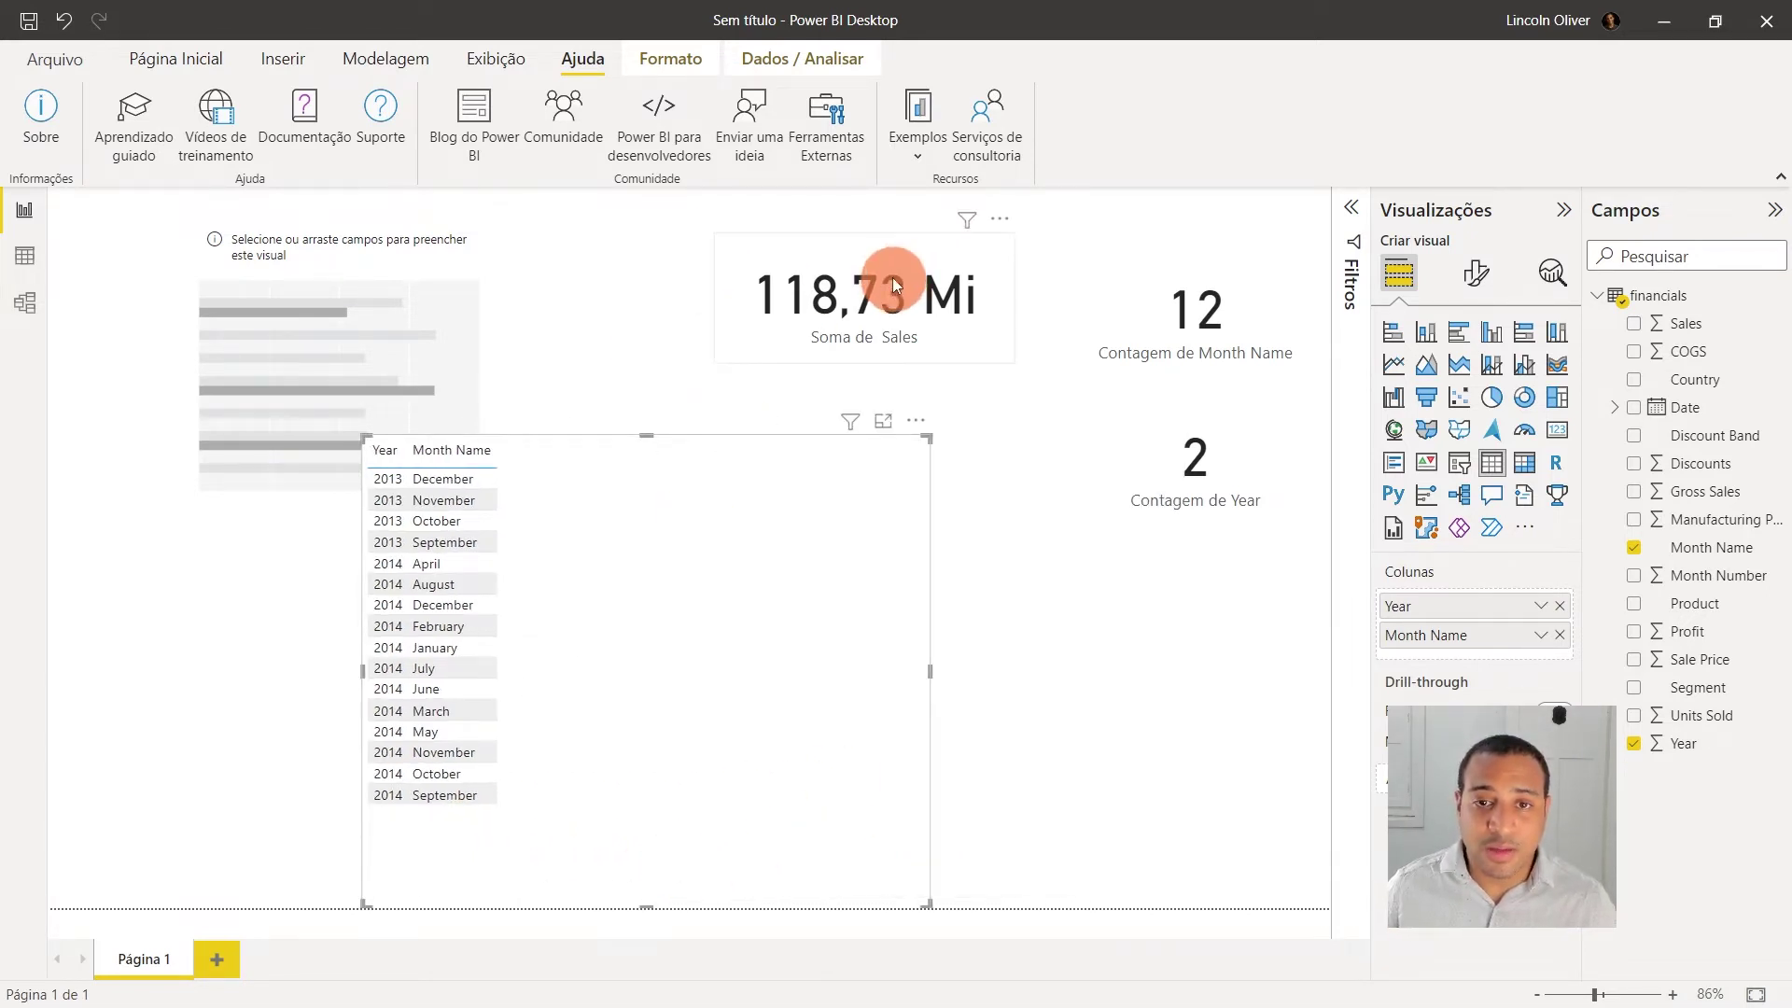
drag(892, 282, 886, 243)
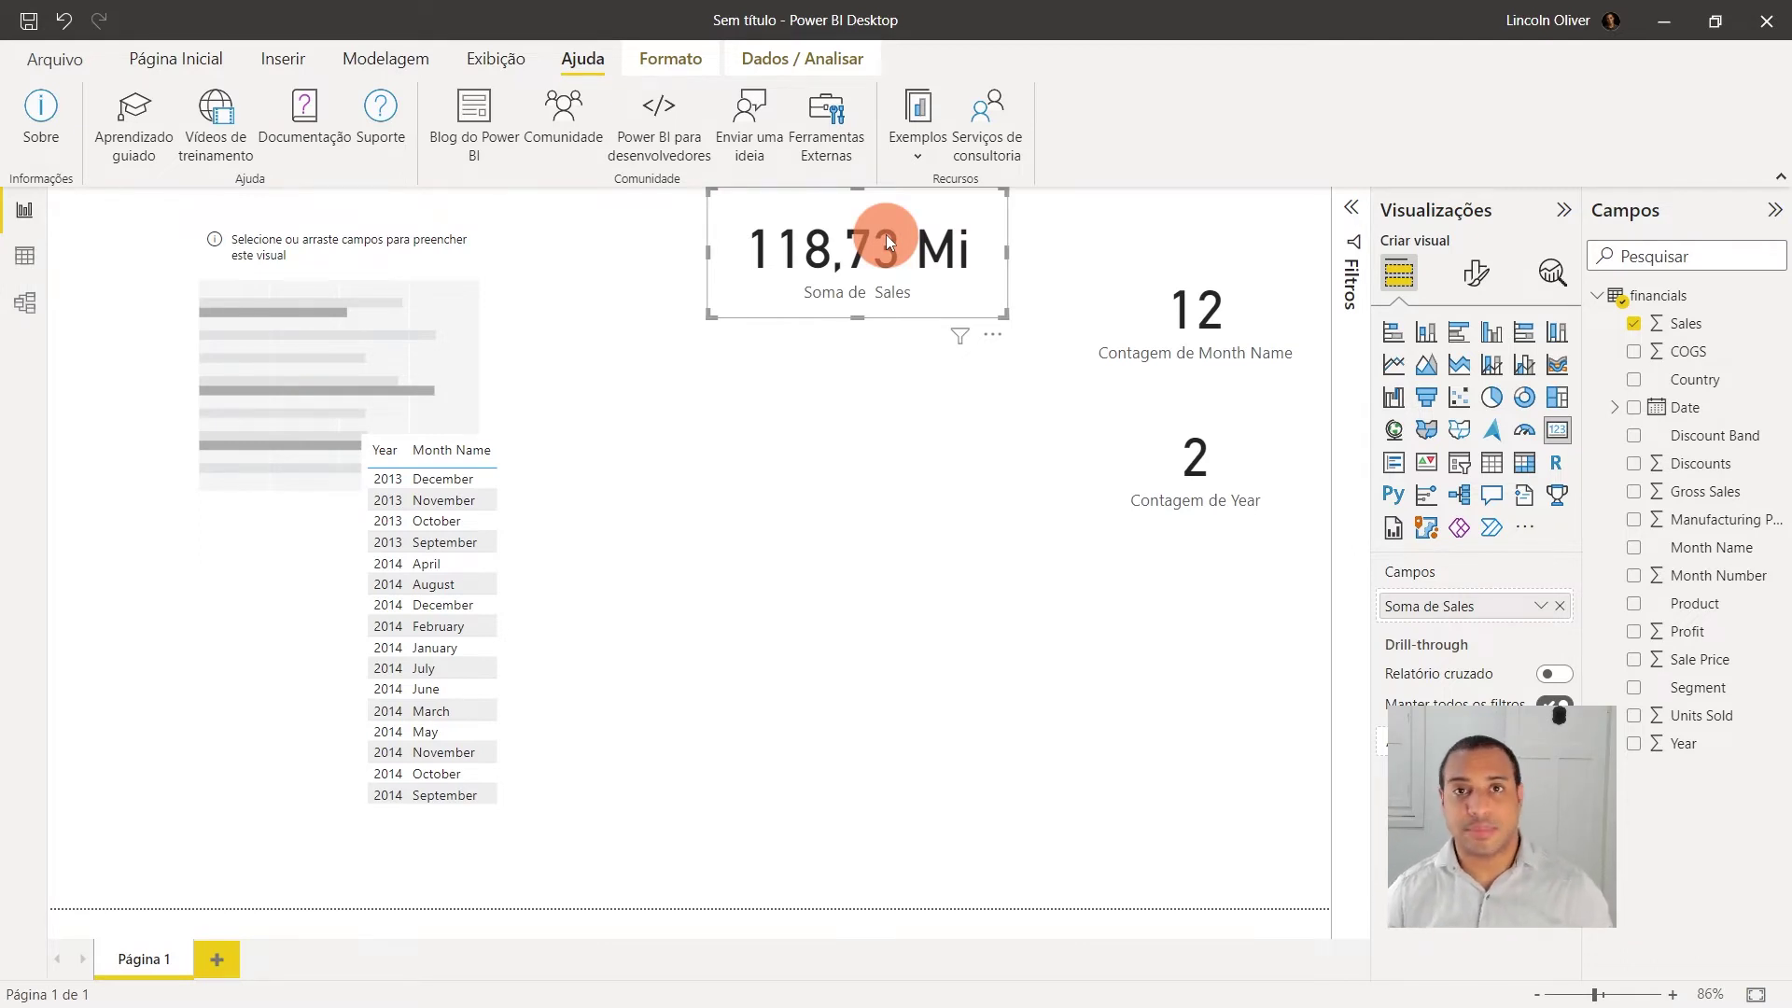
drag(460, 476, 686, 476)
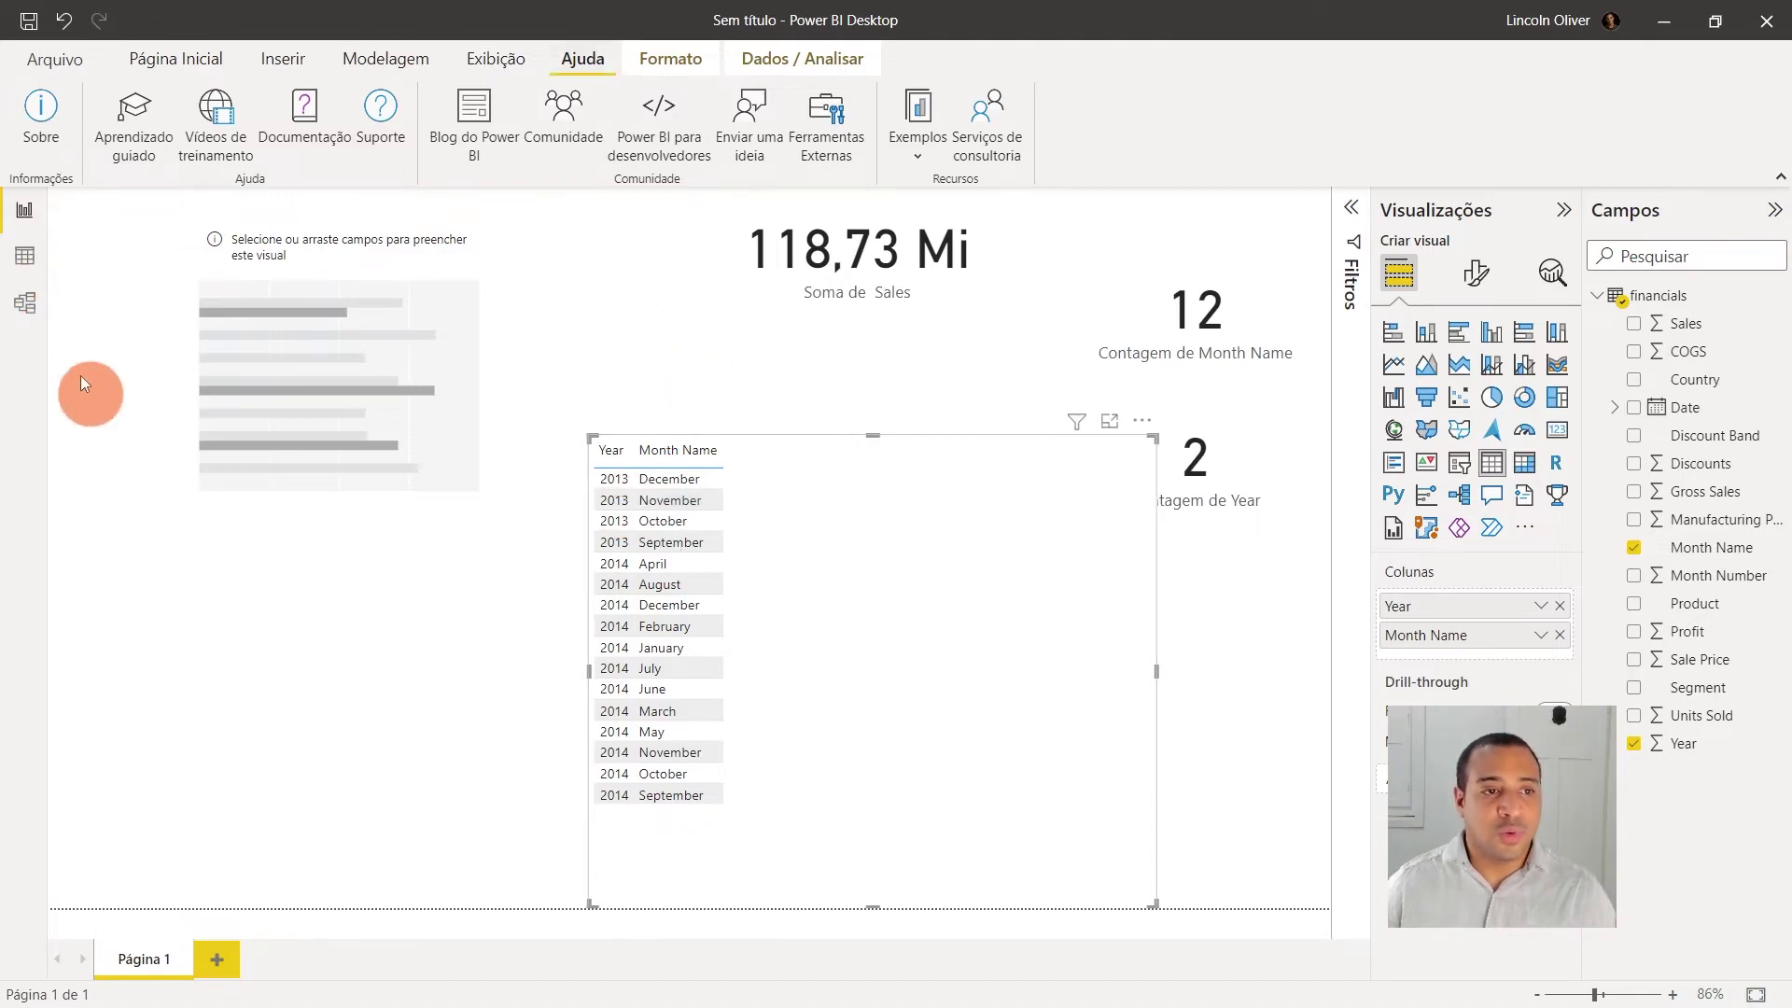
click(26, 256)
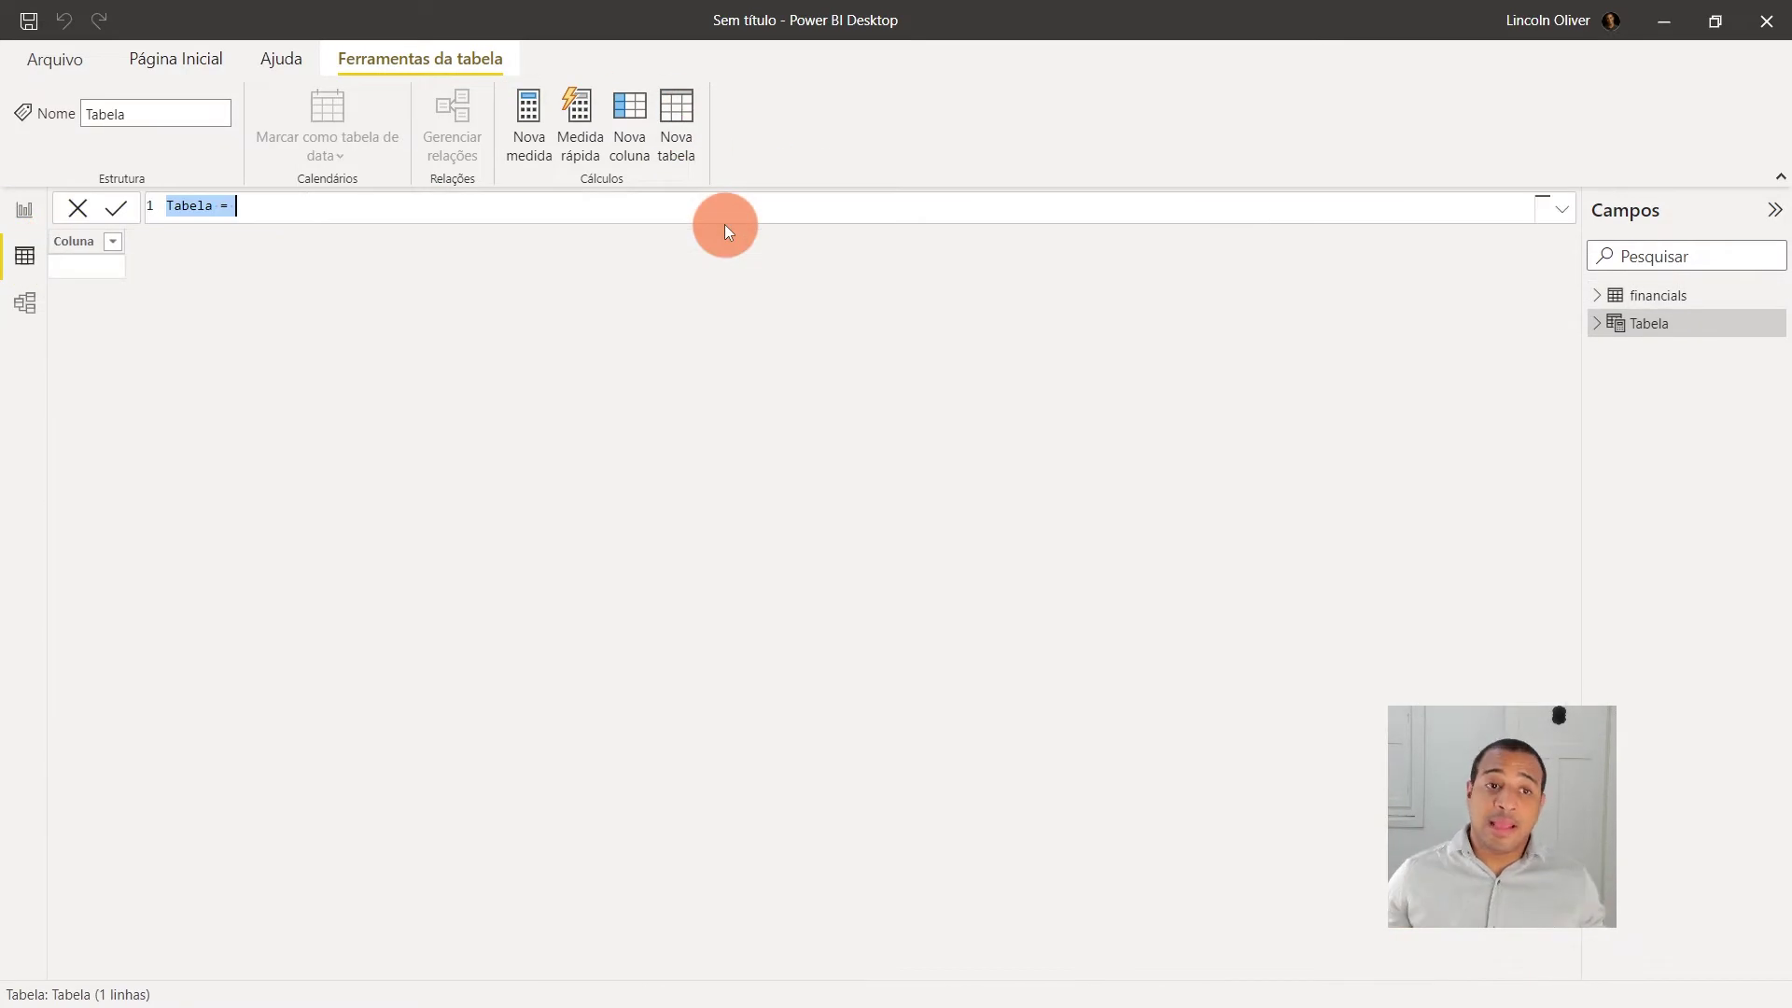
Step: Begin the Tabela formula as GROUPBY(financials, in the formula bar
click(365, 205)
text(group)
key(Tab)
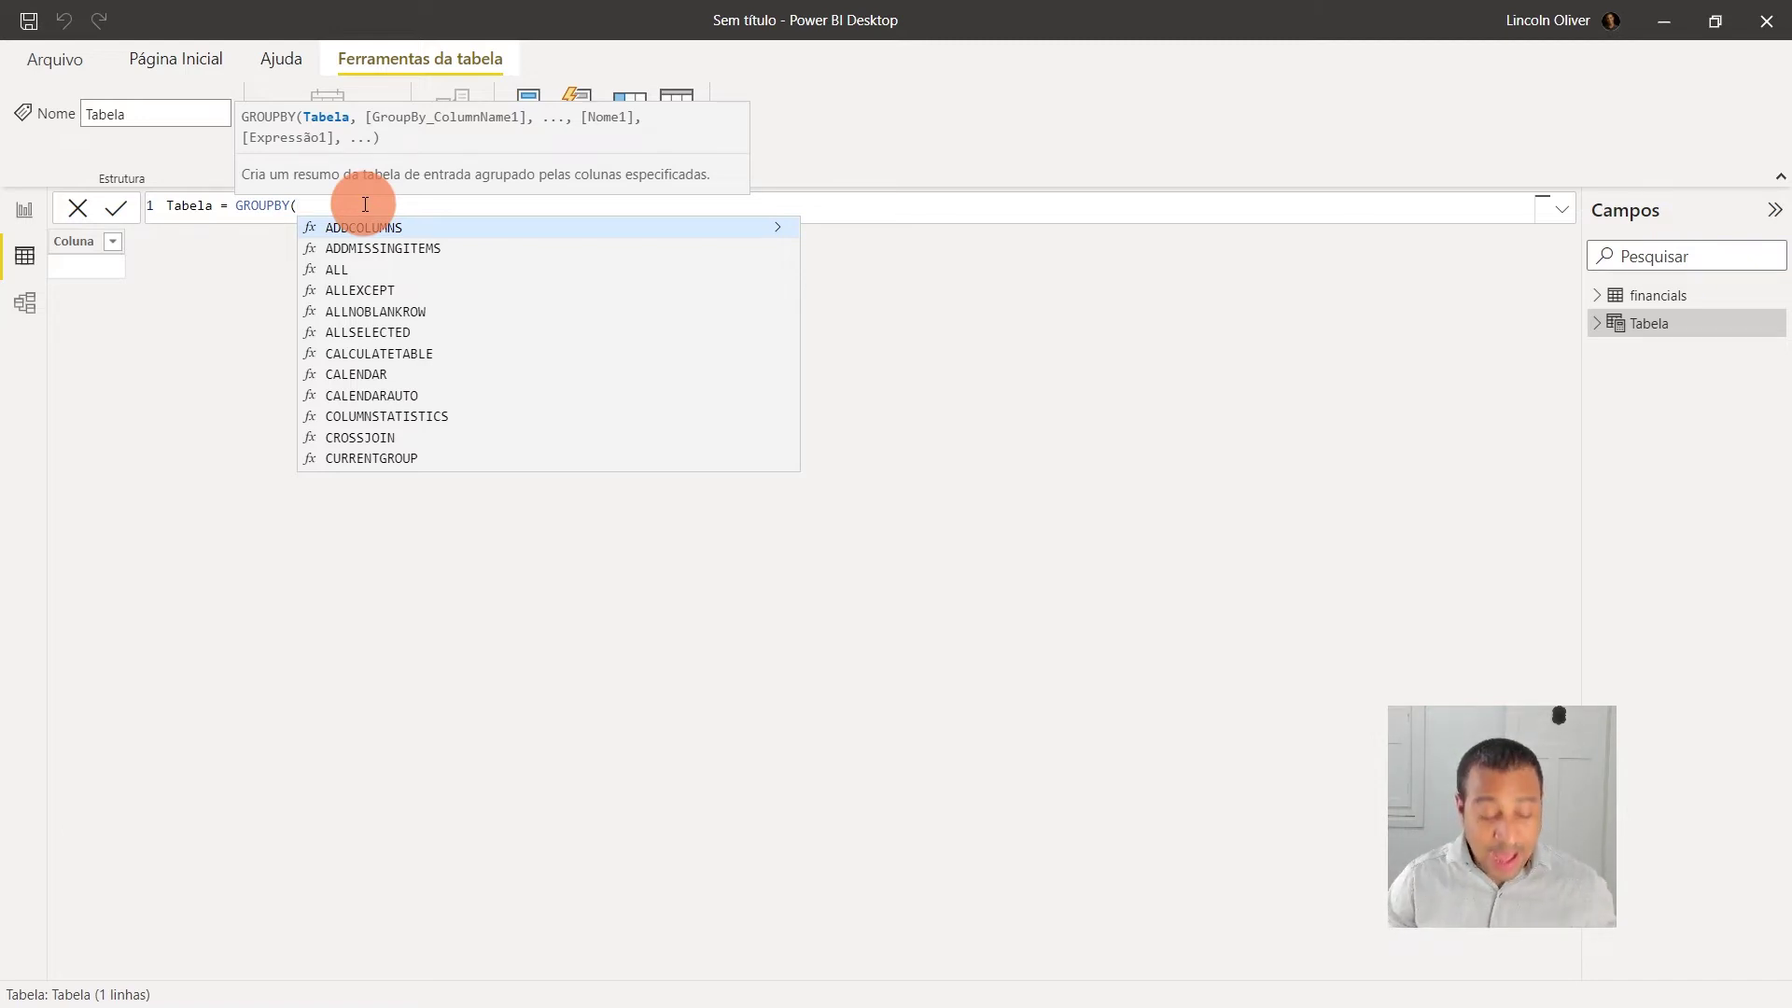
text(financials)
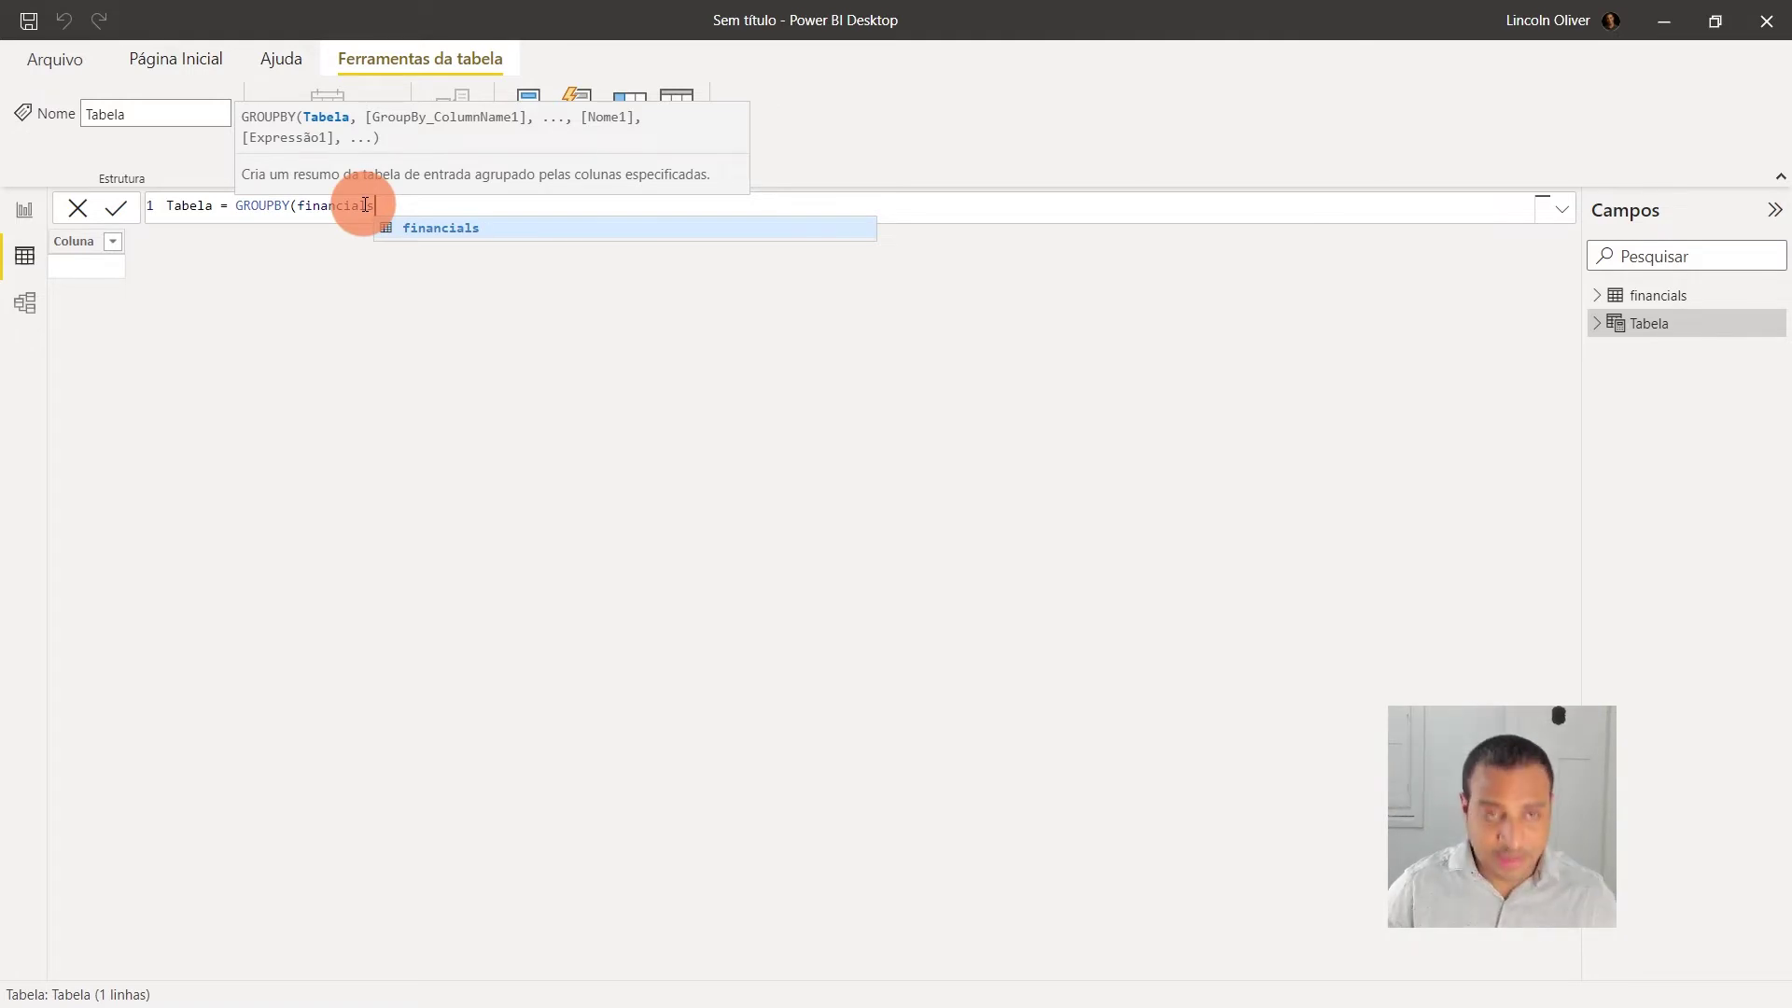
text(,)
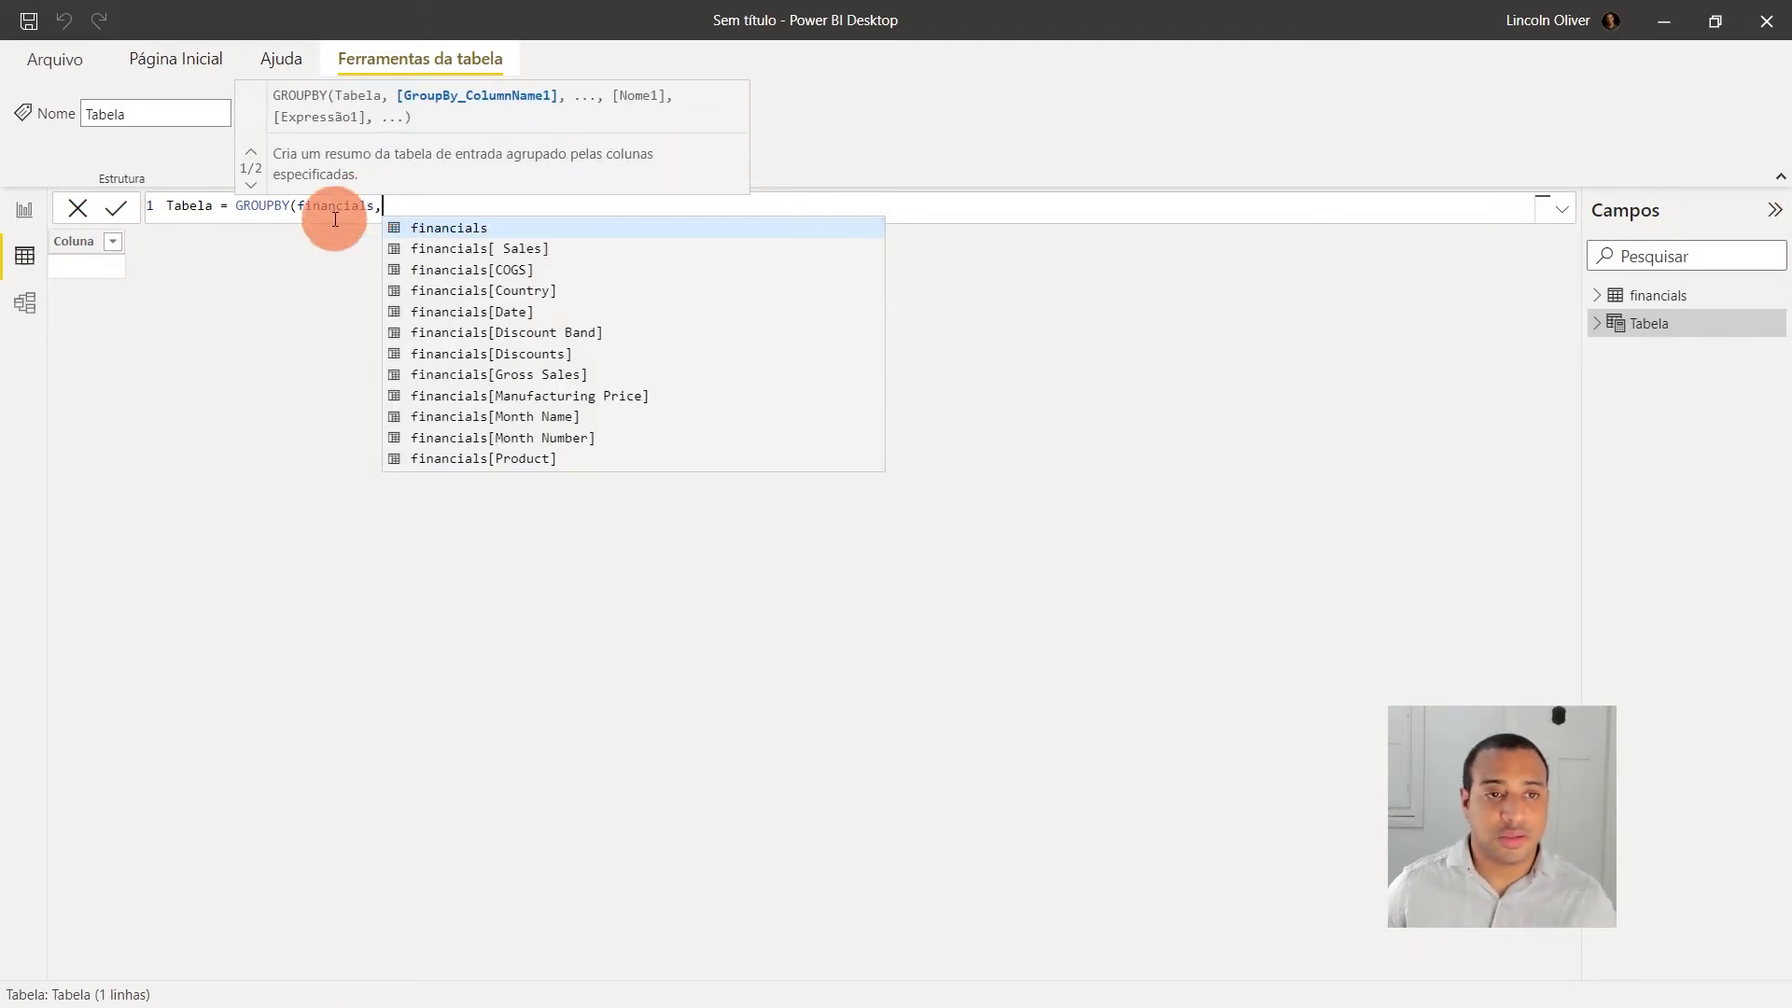
click(335, 219)
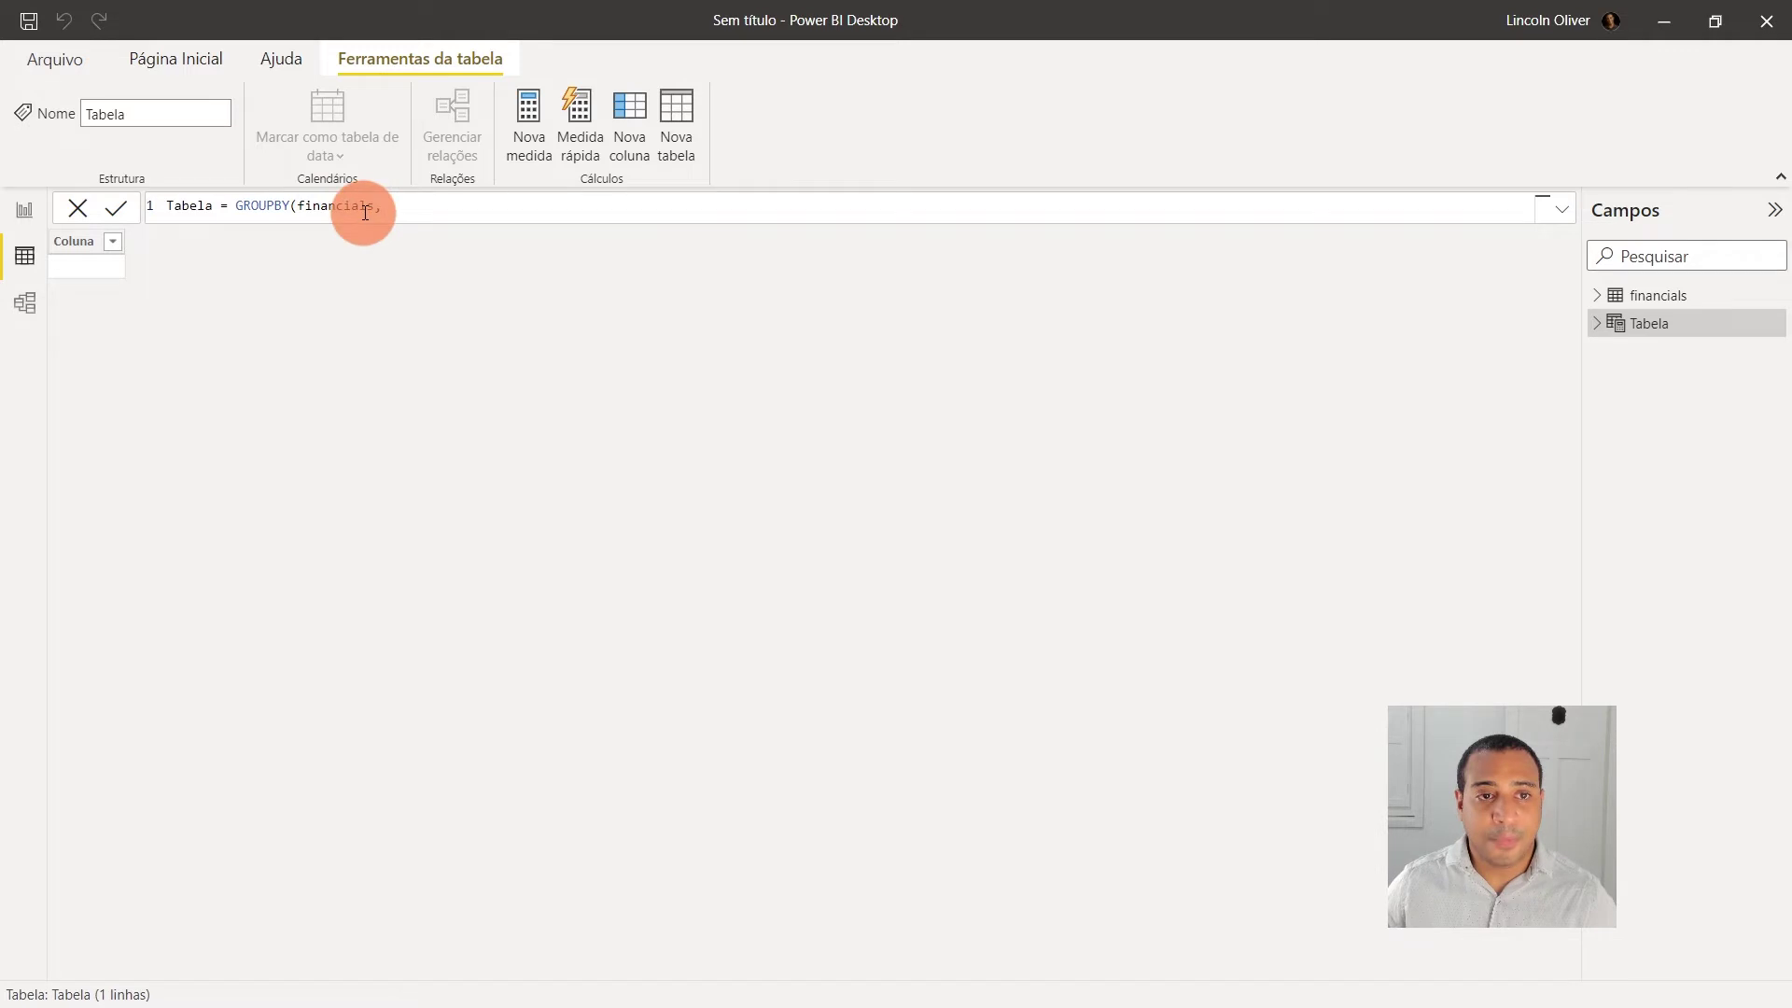
click(393, 209)
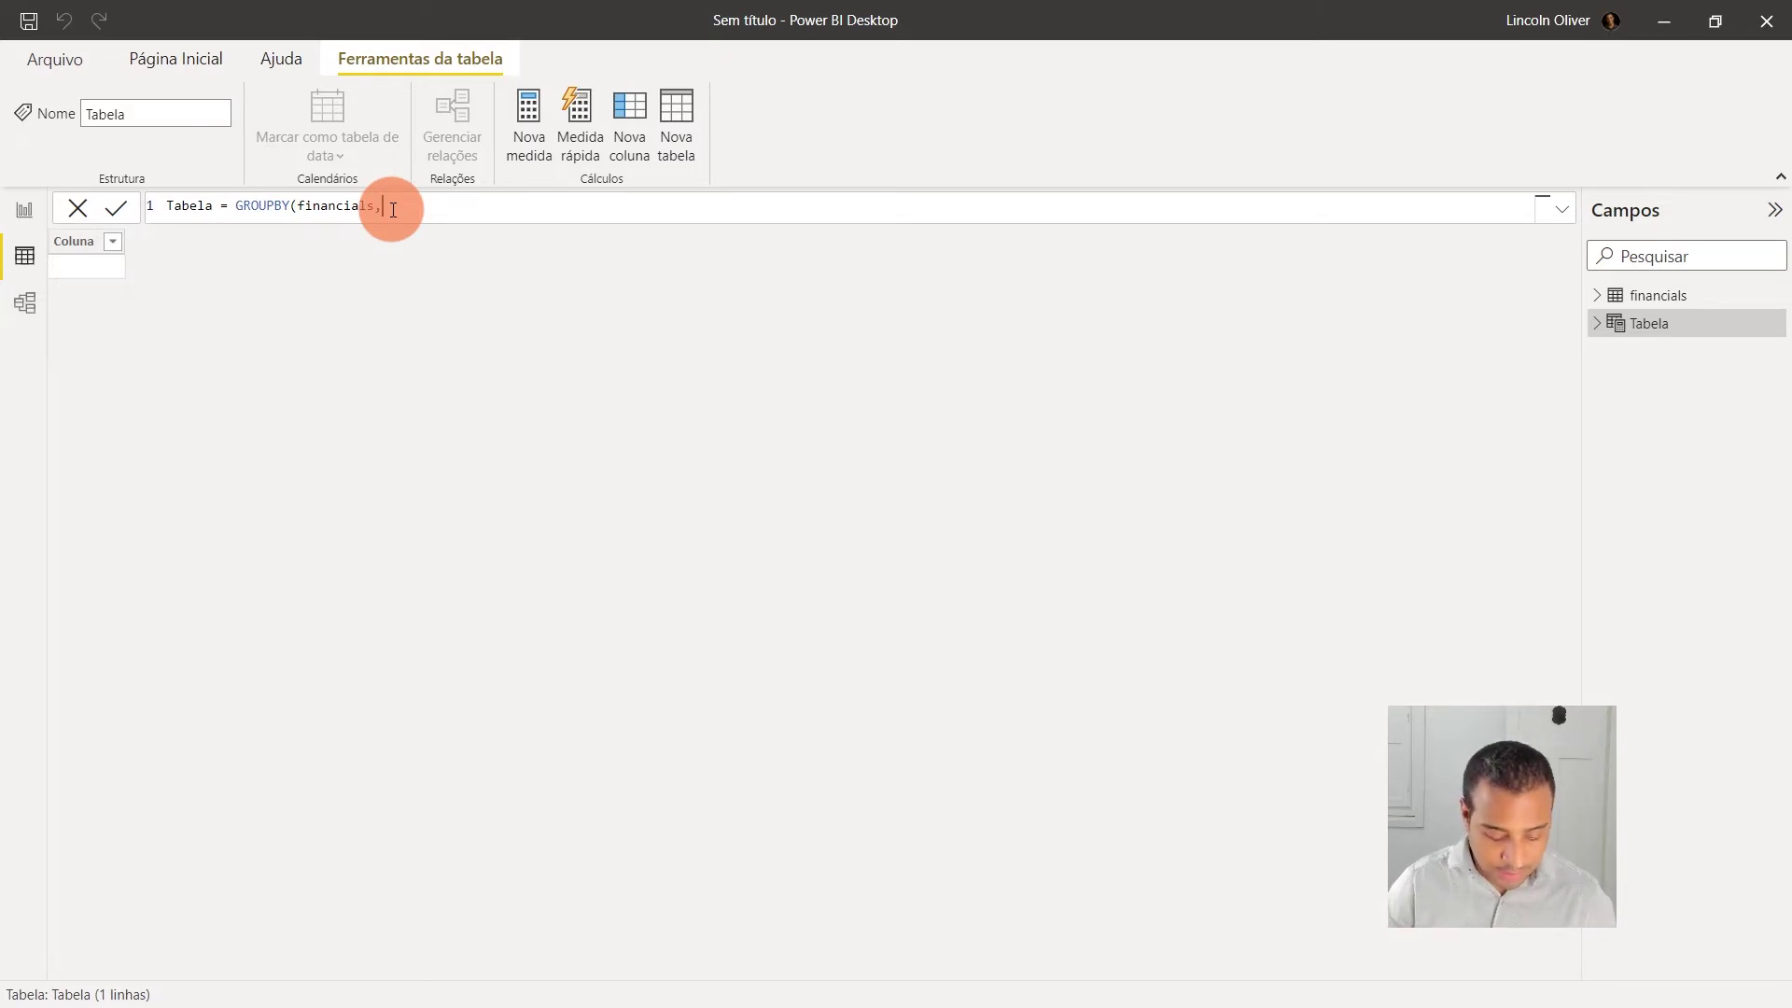
Step: Add financials[Year] and financials[Month Name] as grouping columns and commit the GROUPBY formula
text(year)
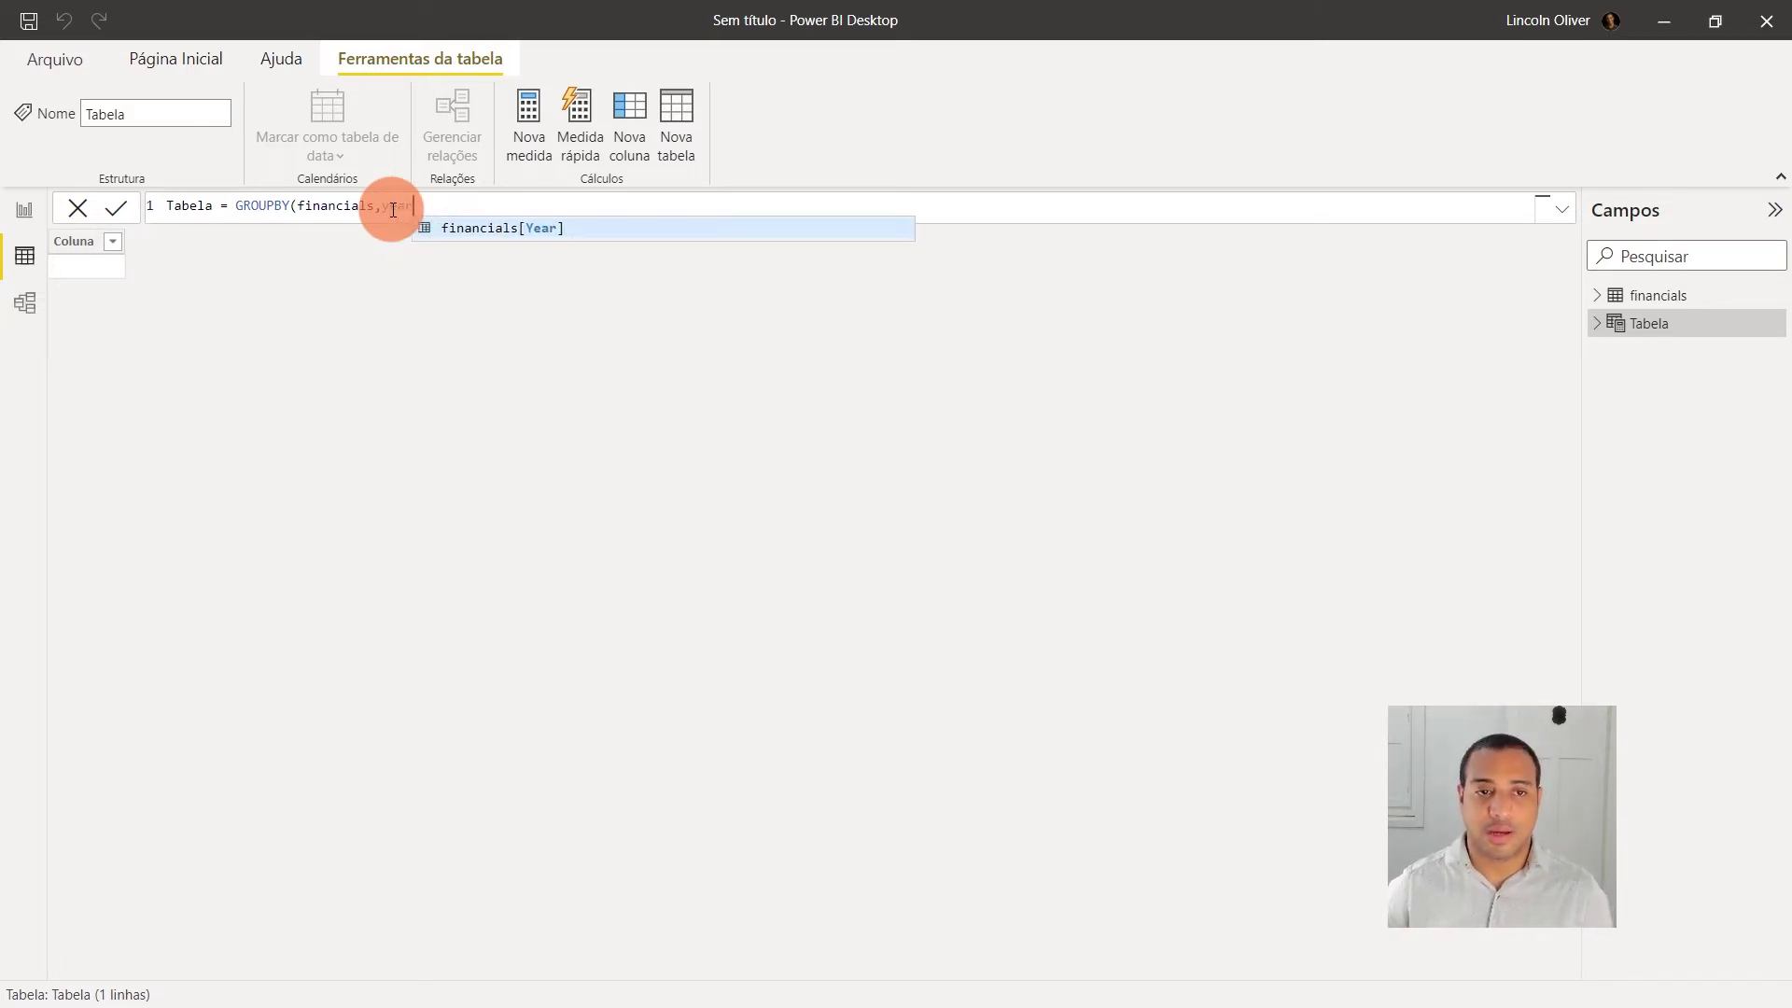
click(527, 228)
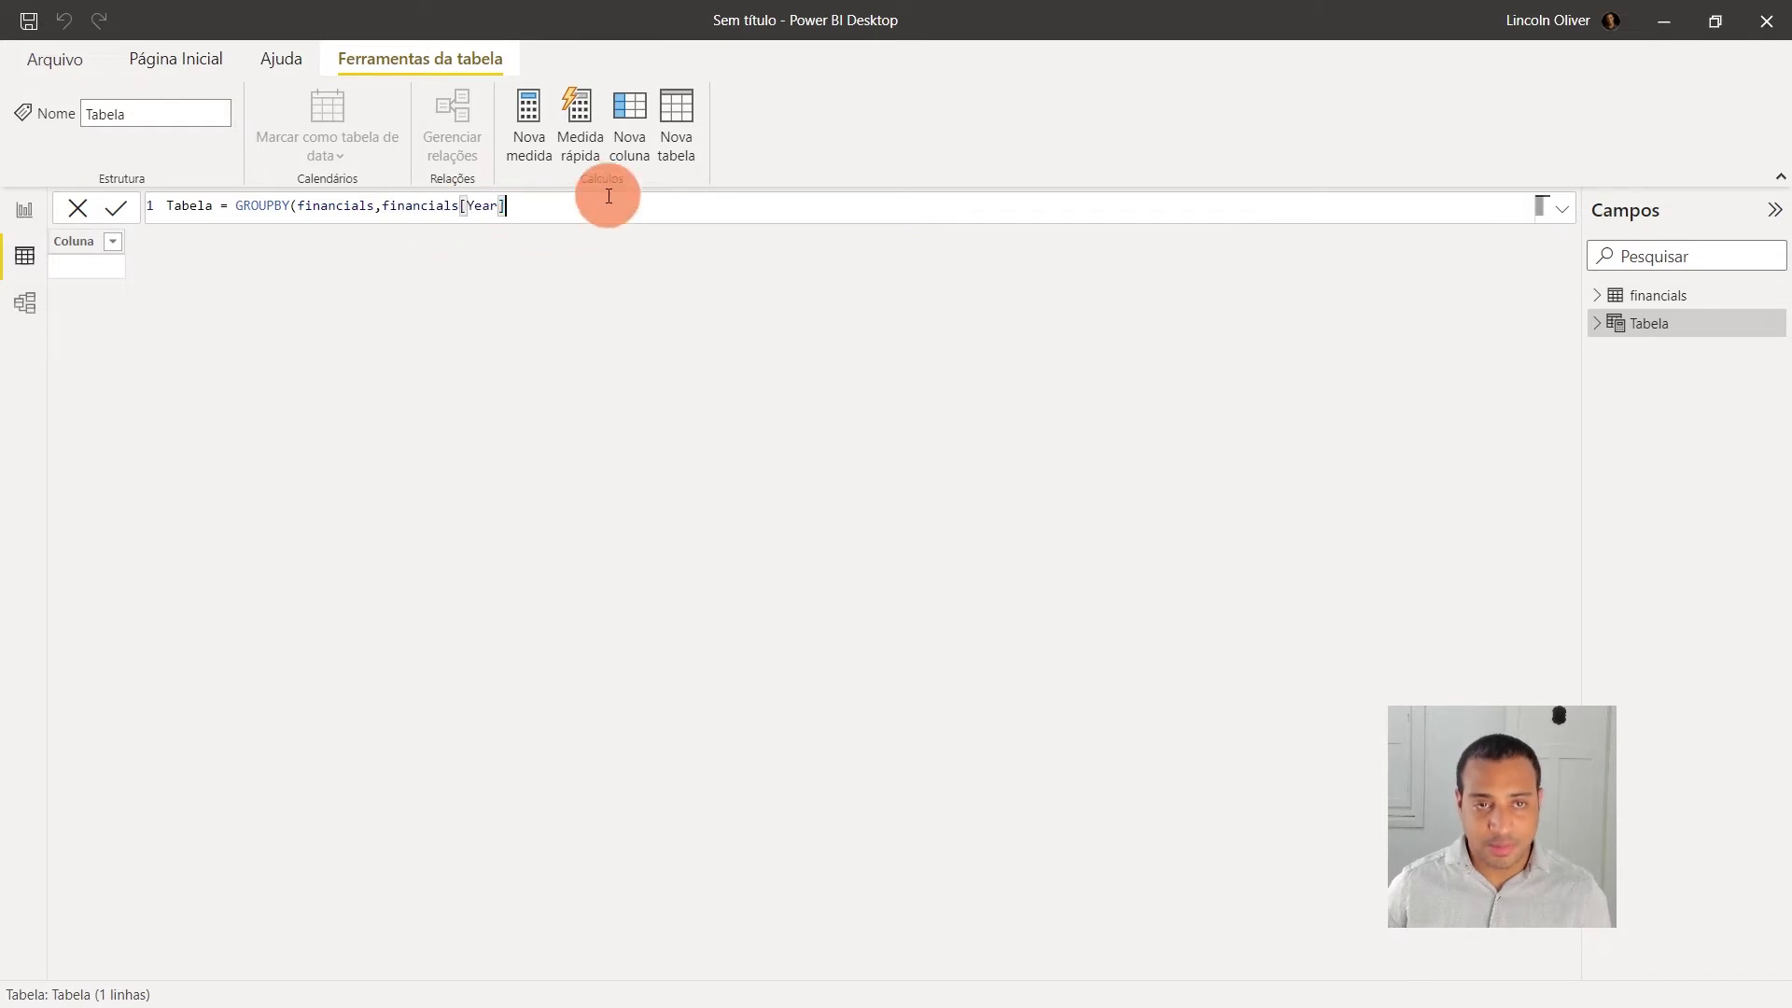
text(,mo)
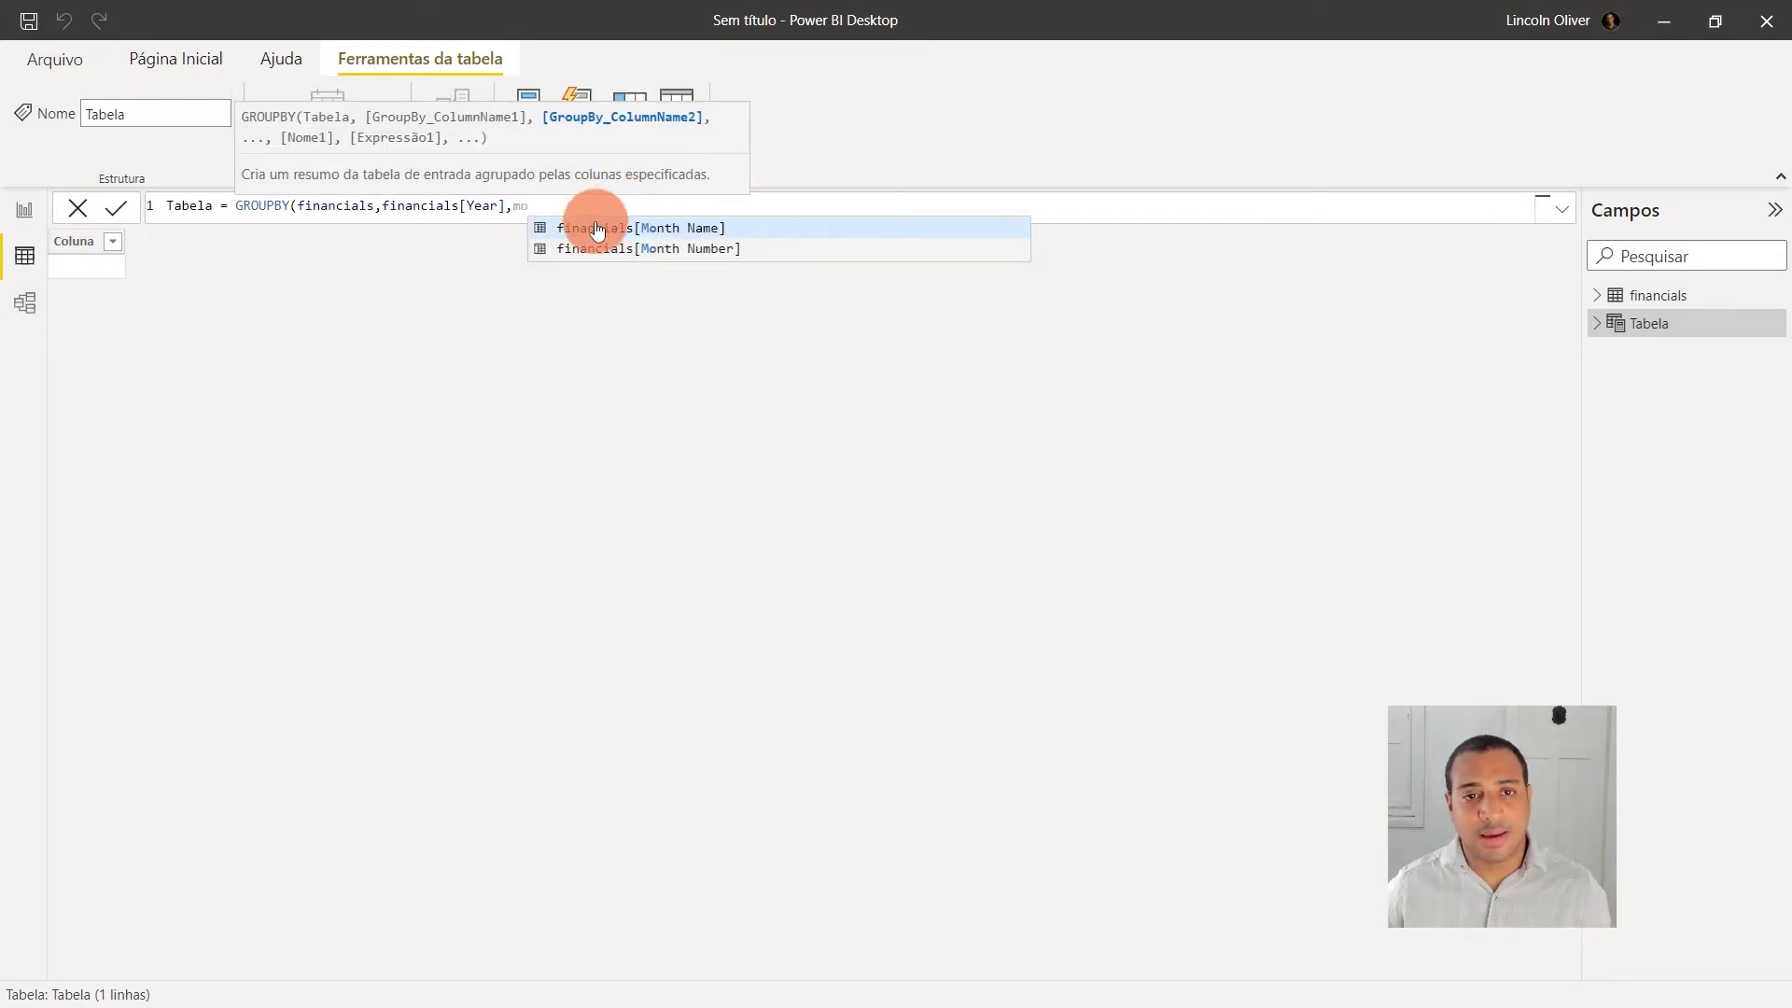
click(602, 228)
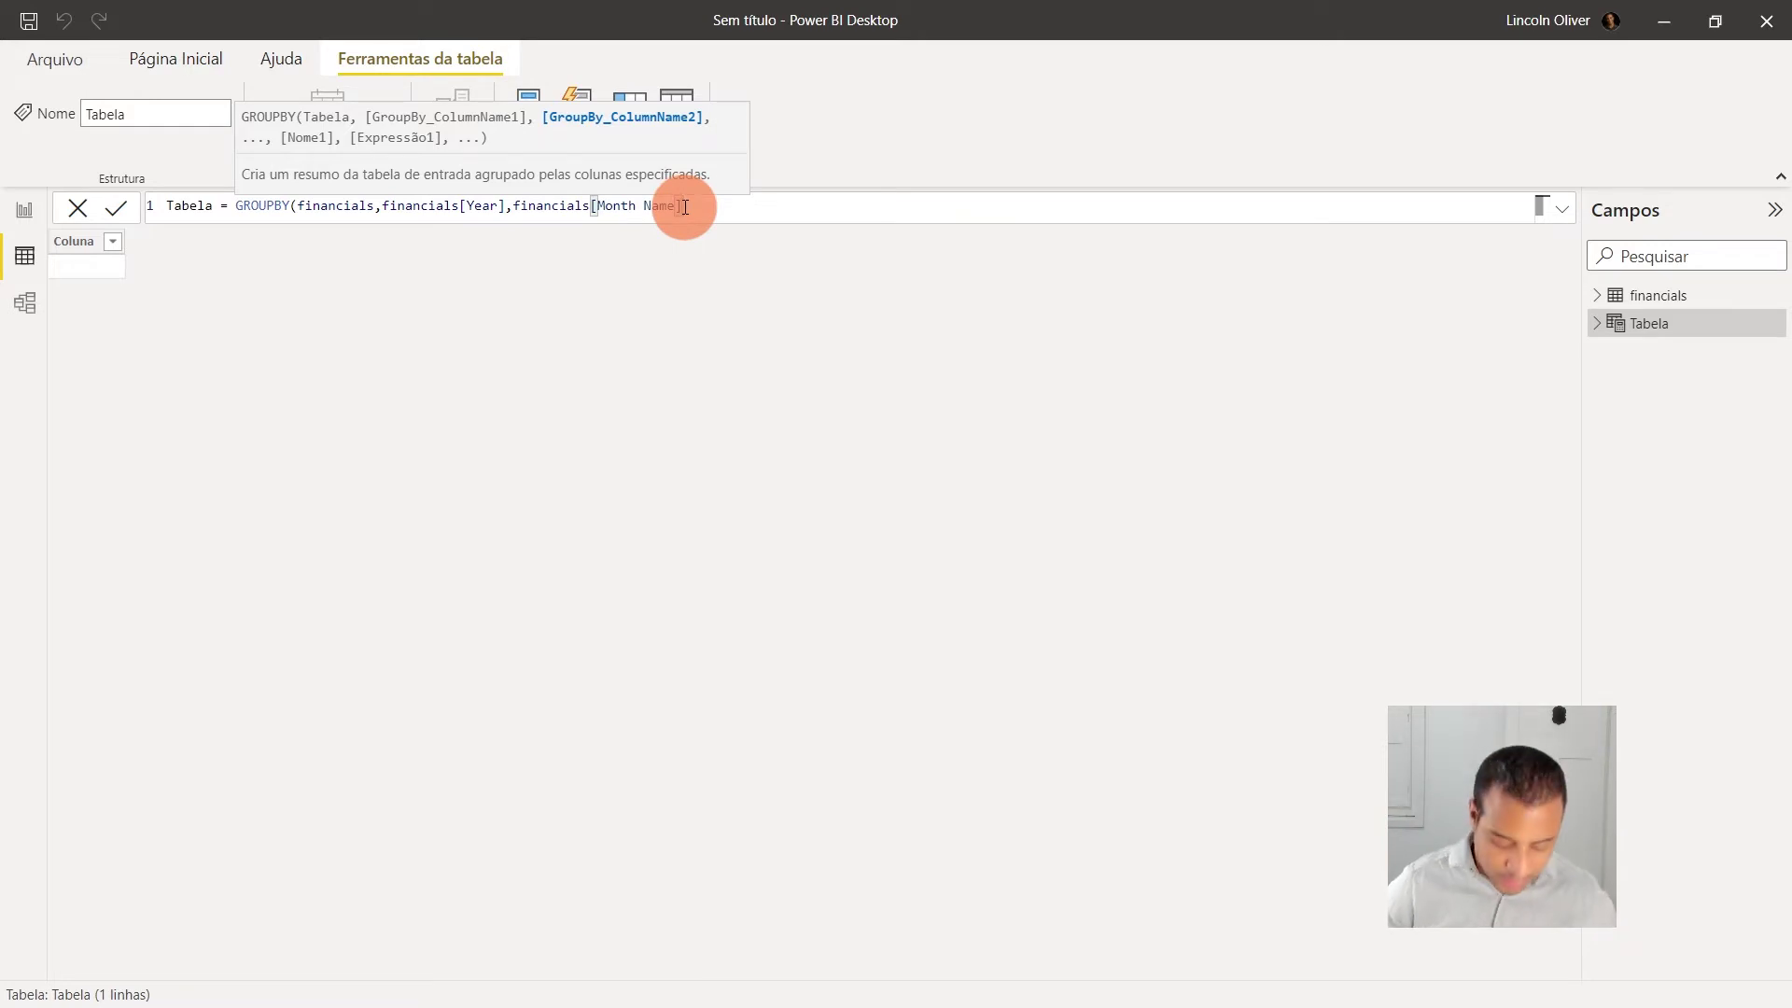
text(,)
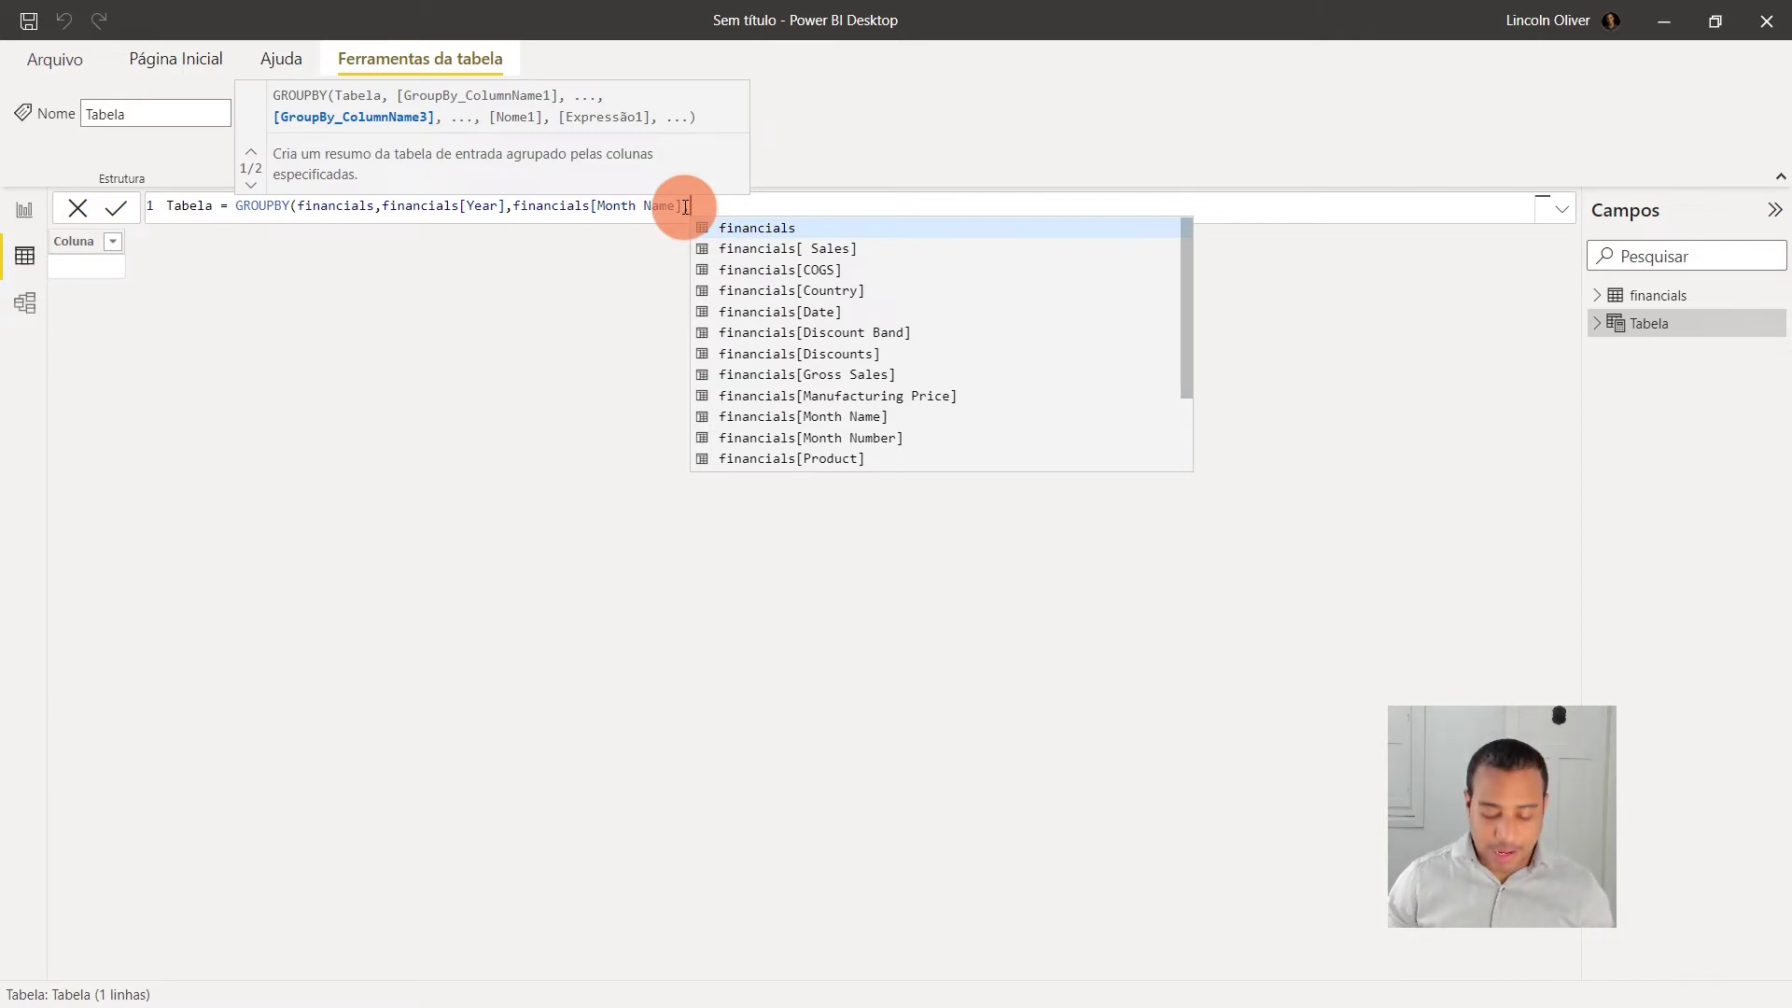
key(BackSpace)
text())
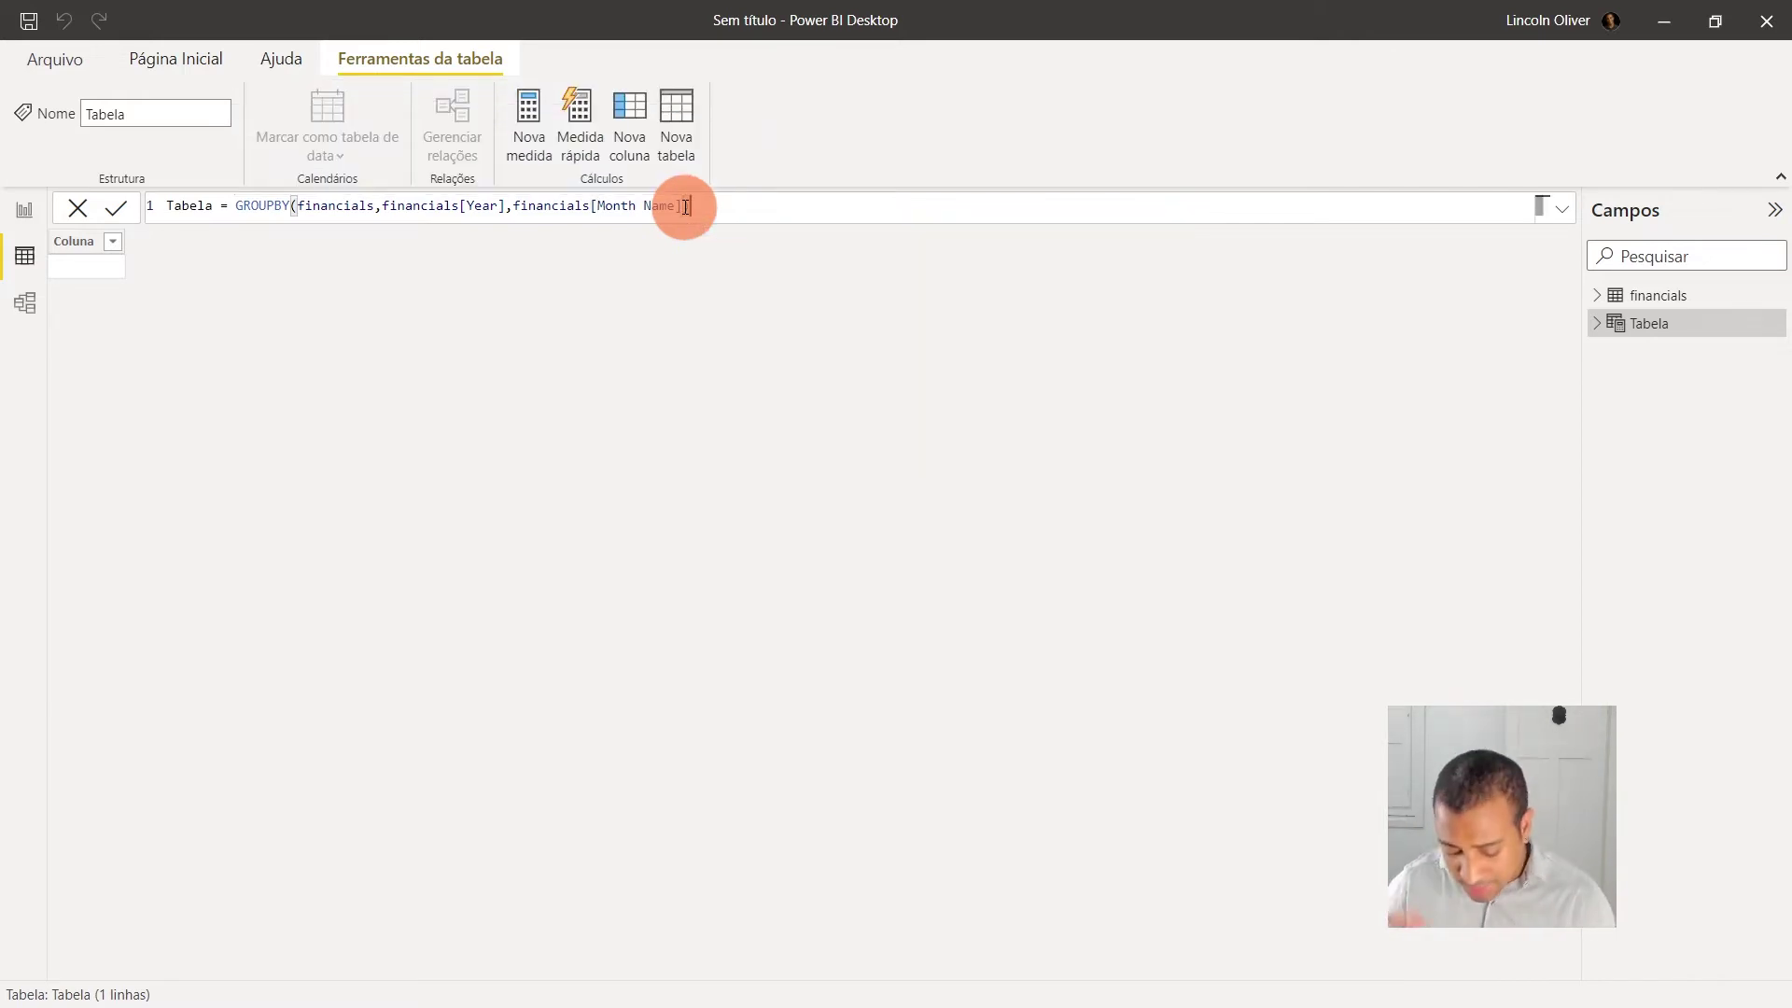
key(Return)
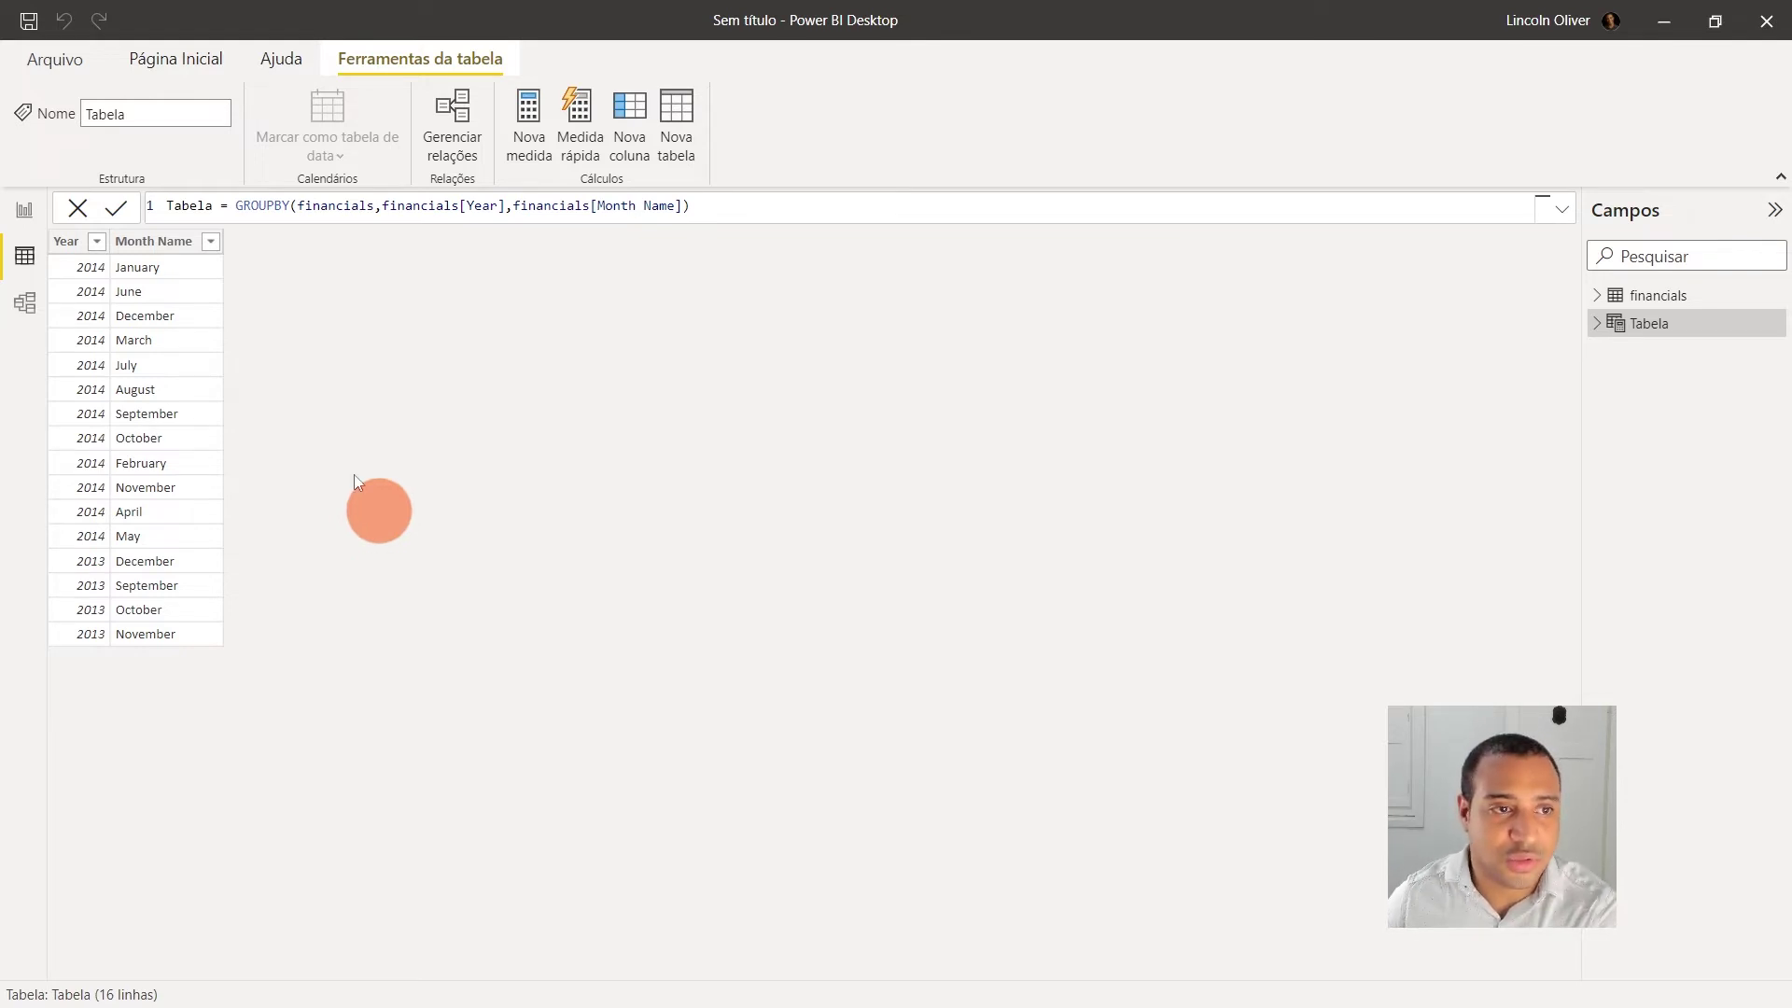
Step: Inspect Tabela's Month Name and Year columns, confirming 16 rows with 12 distinct month names
click(172, 278)
click(103, 274)
click(170, 277)
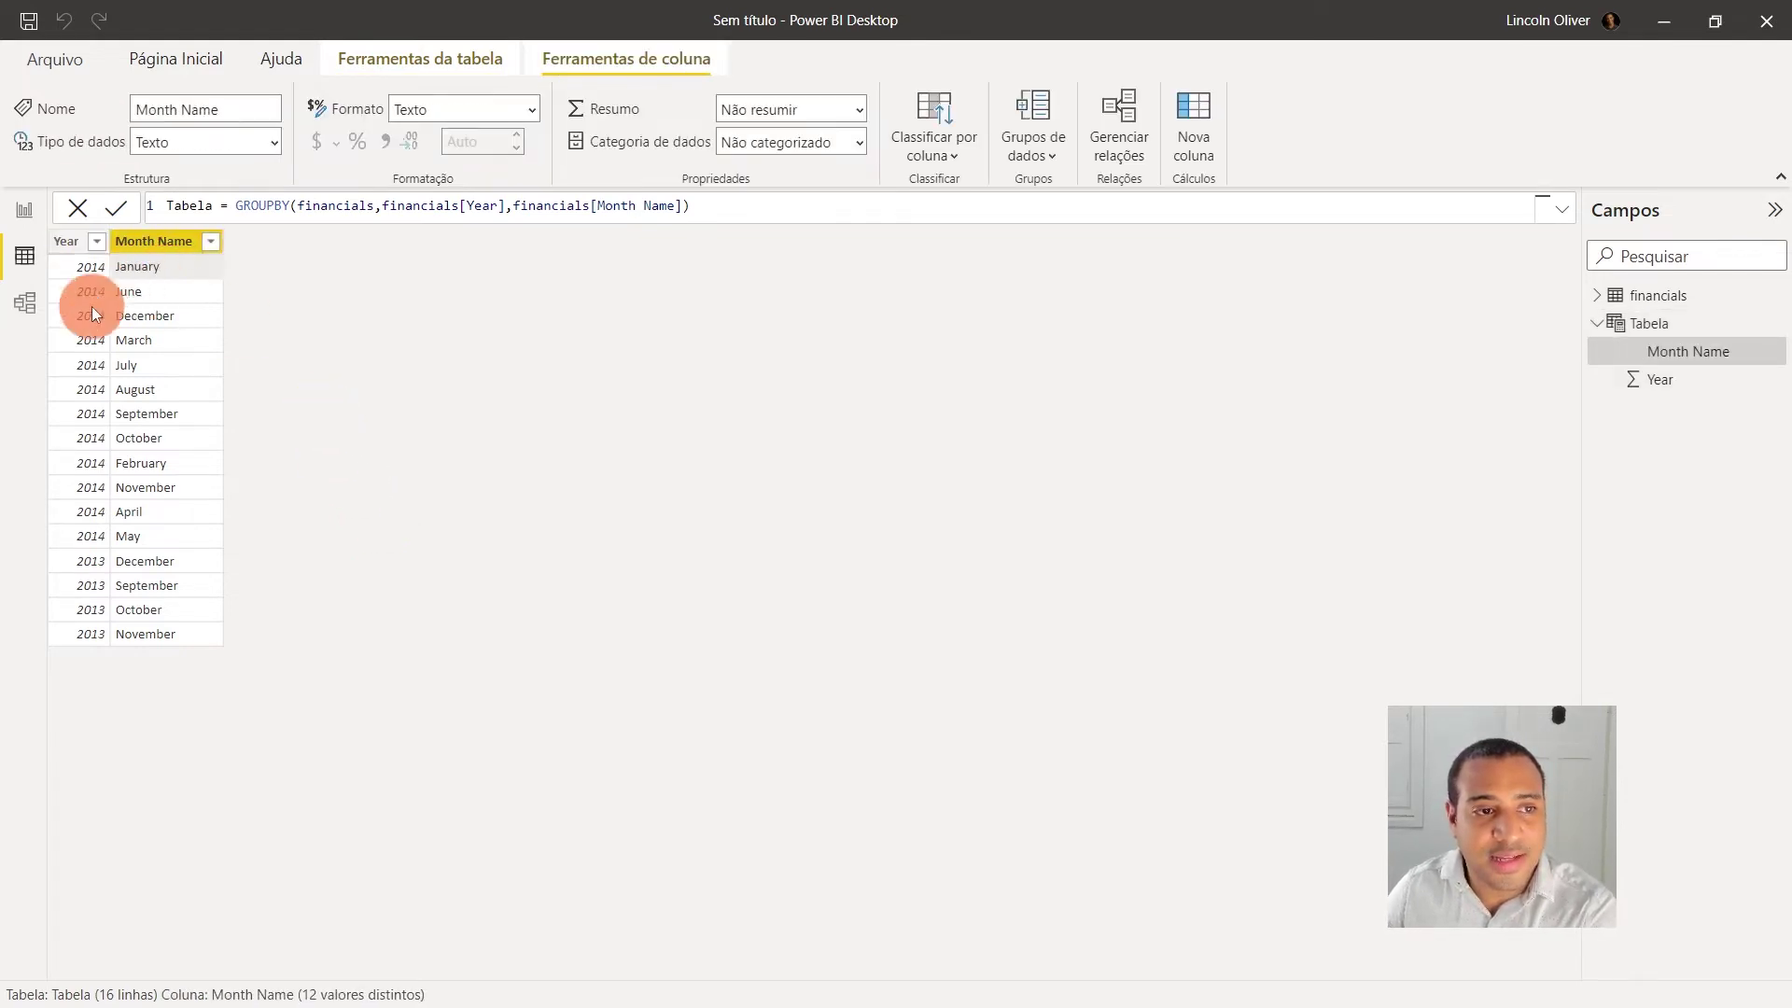
click(95, 335)
click(138, 374)
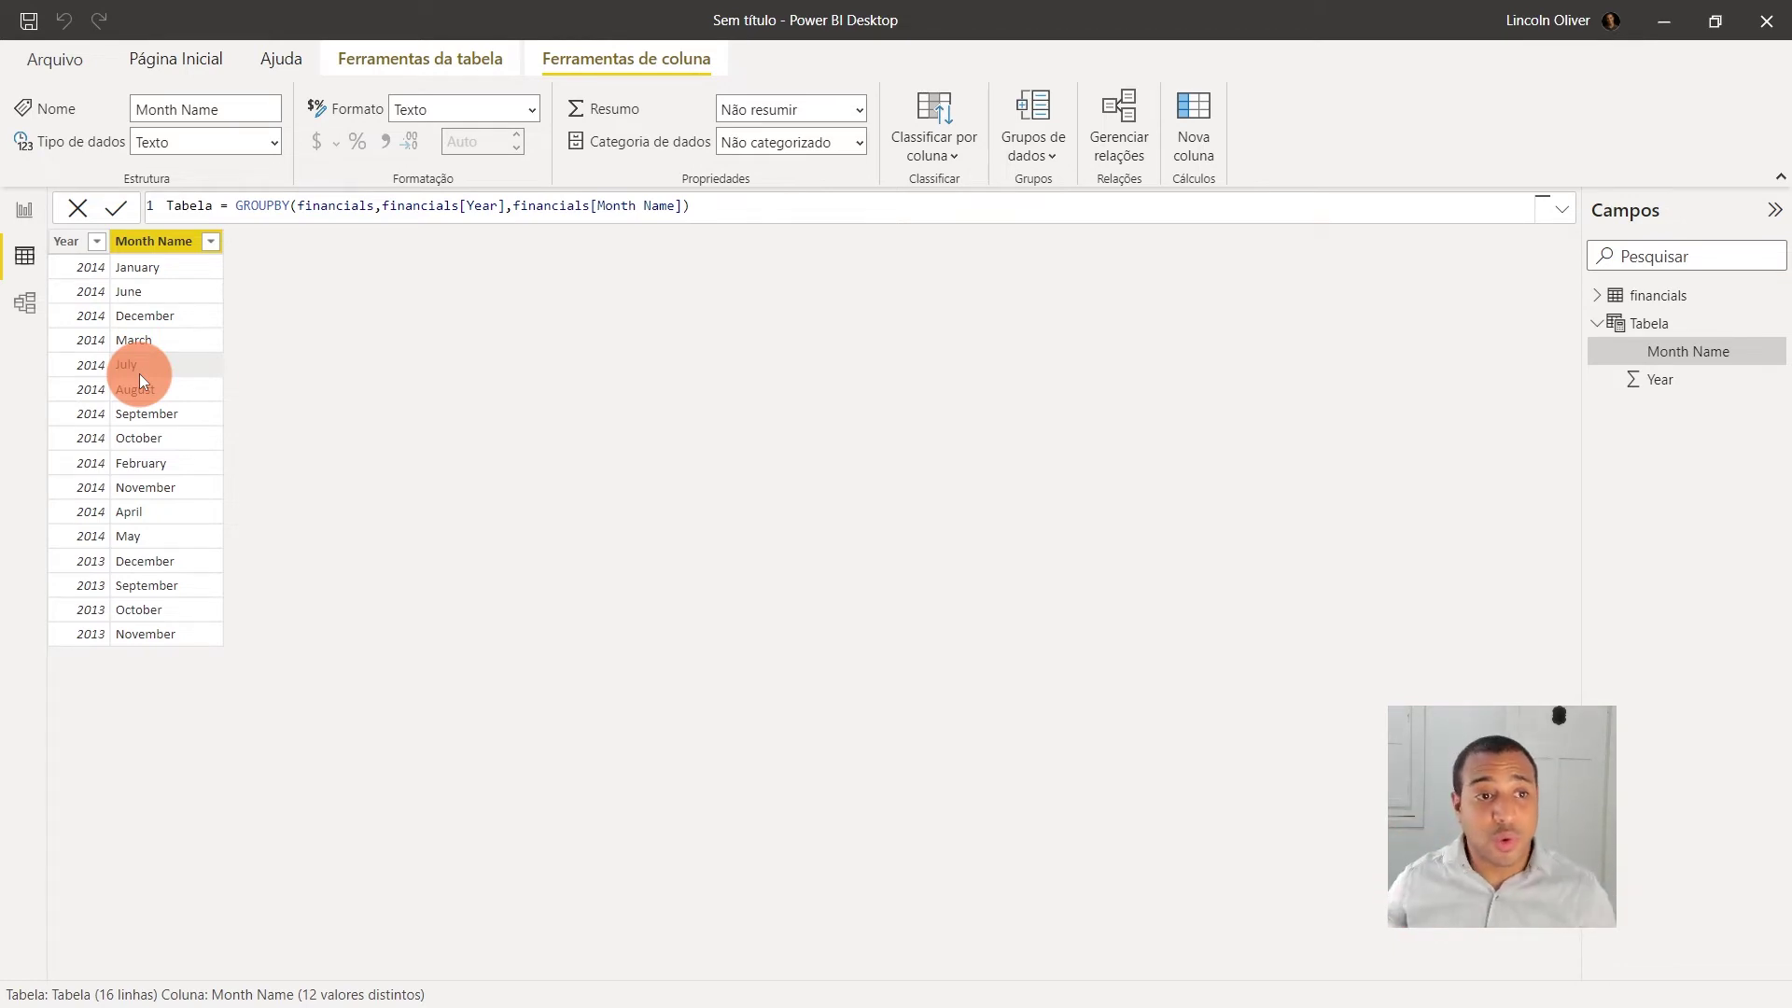
click(203, 250)
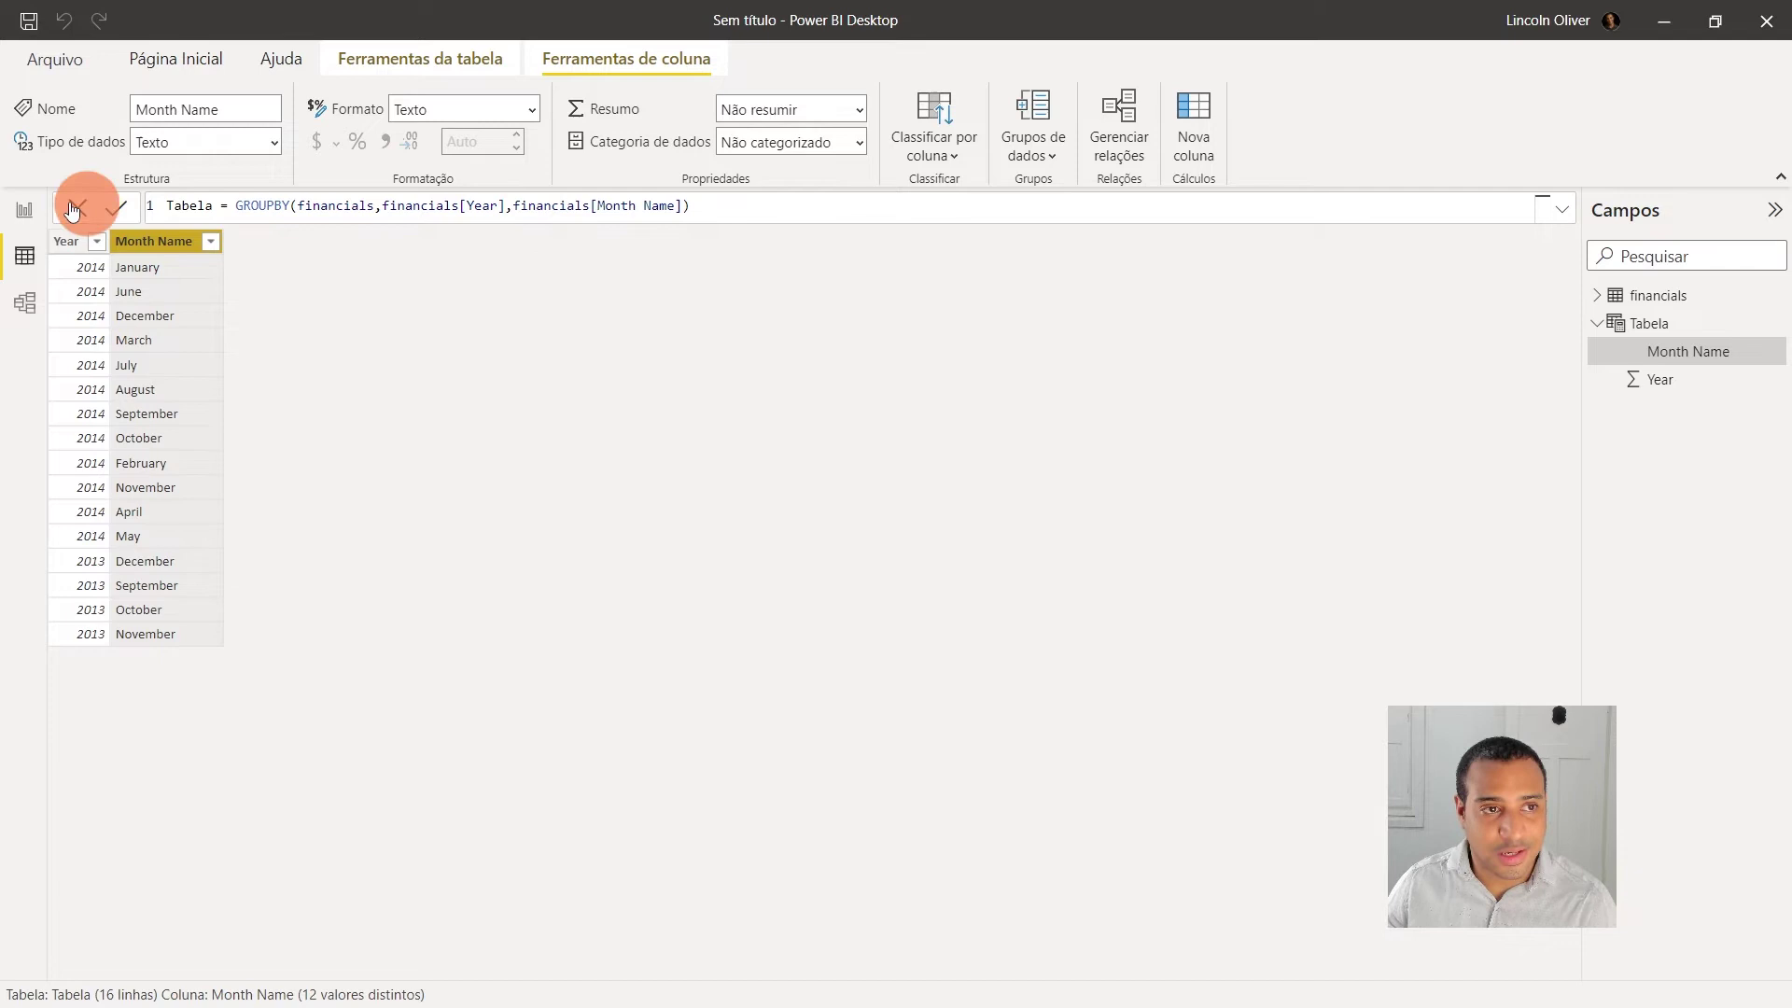
click(239, 206)
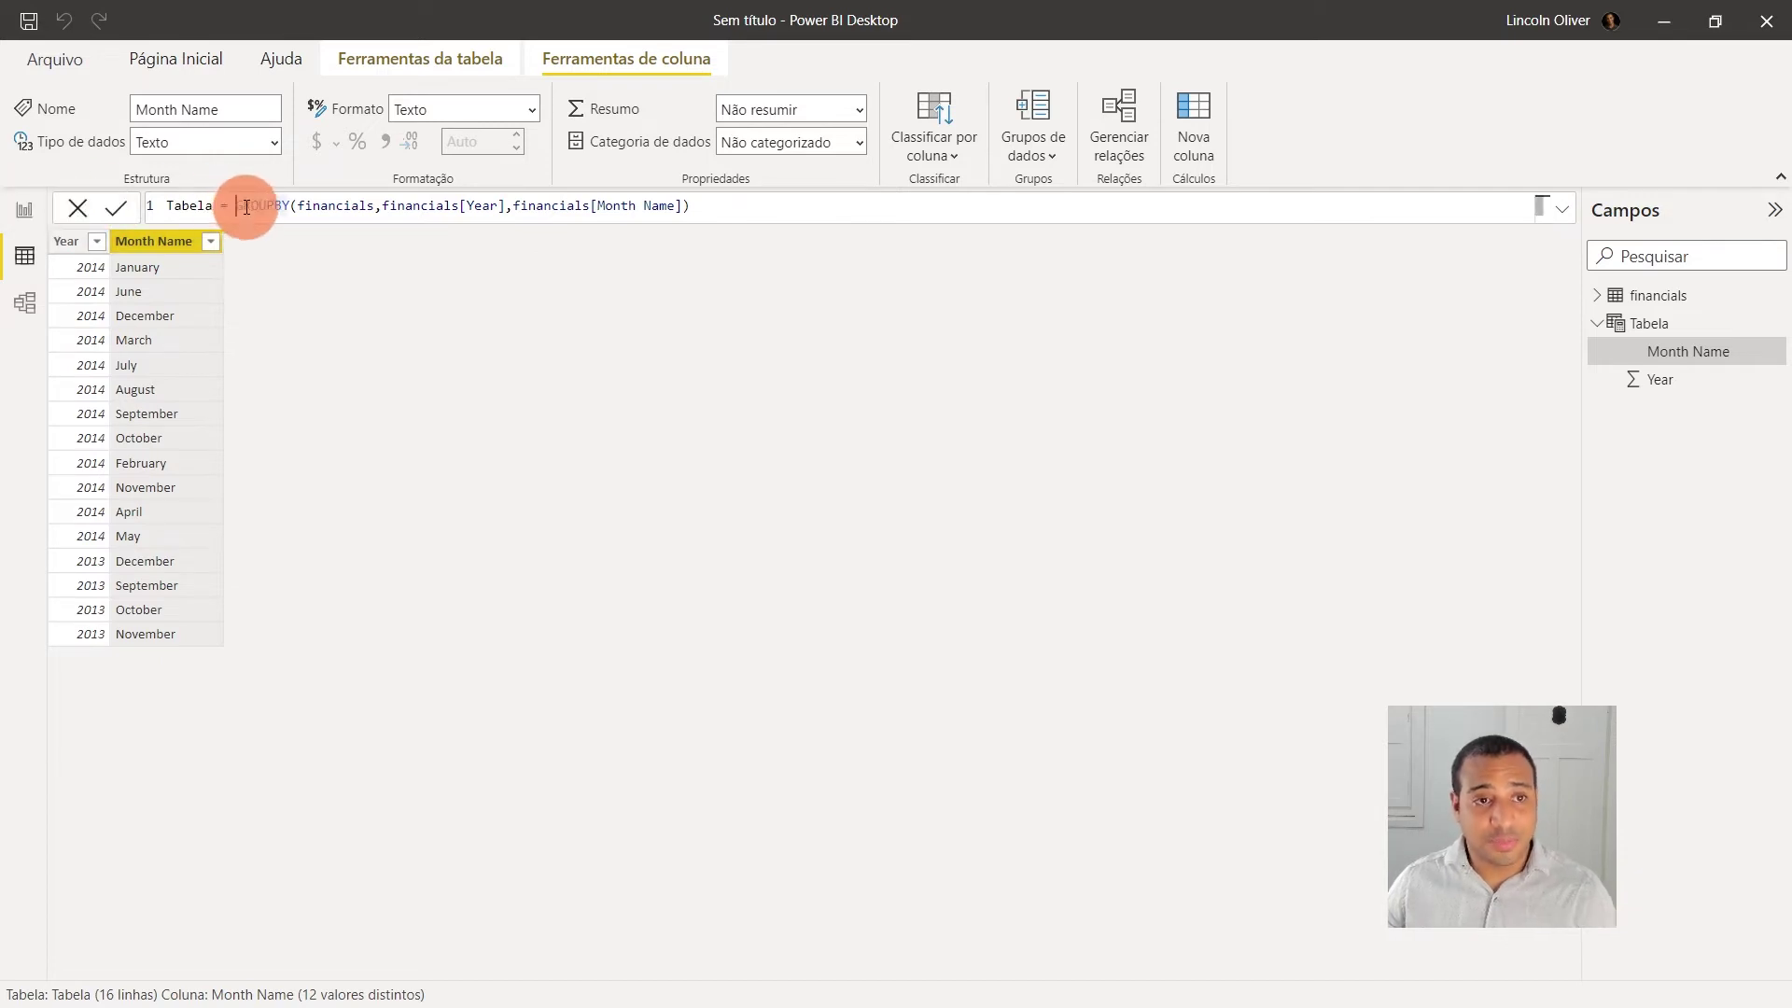
drag(246, 206, 236, 204)
text(sum)
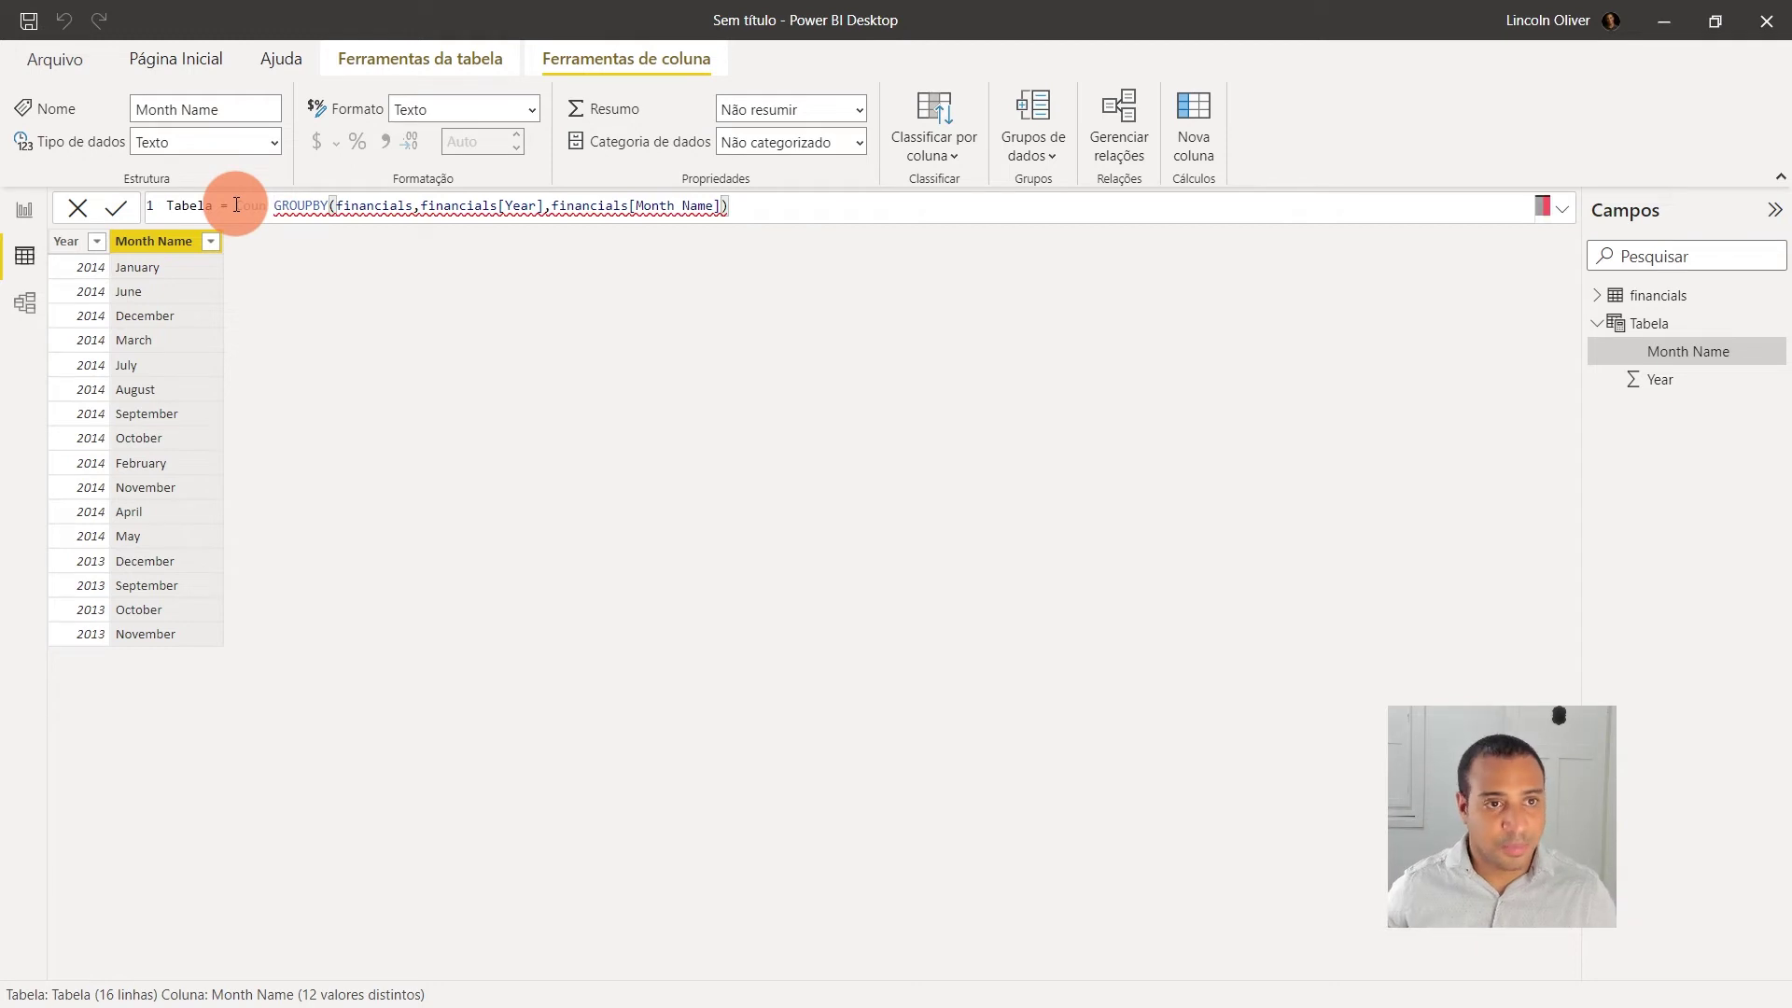
drag(236, 204, 268, 206)
text(t()
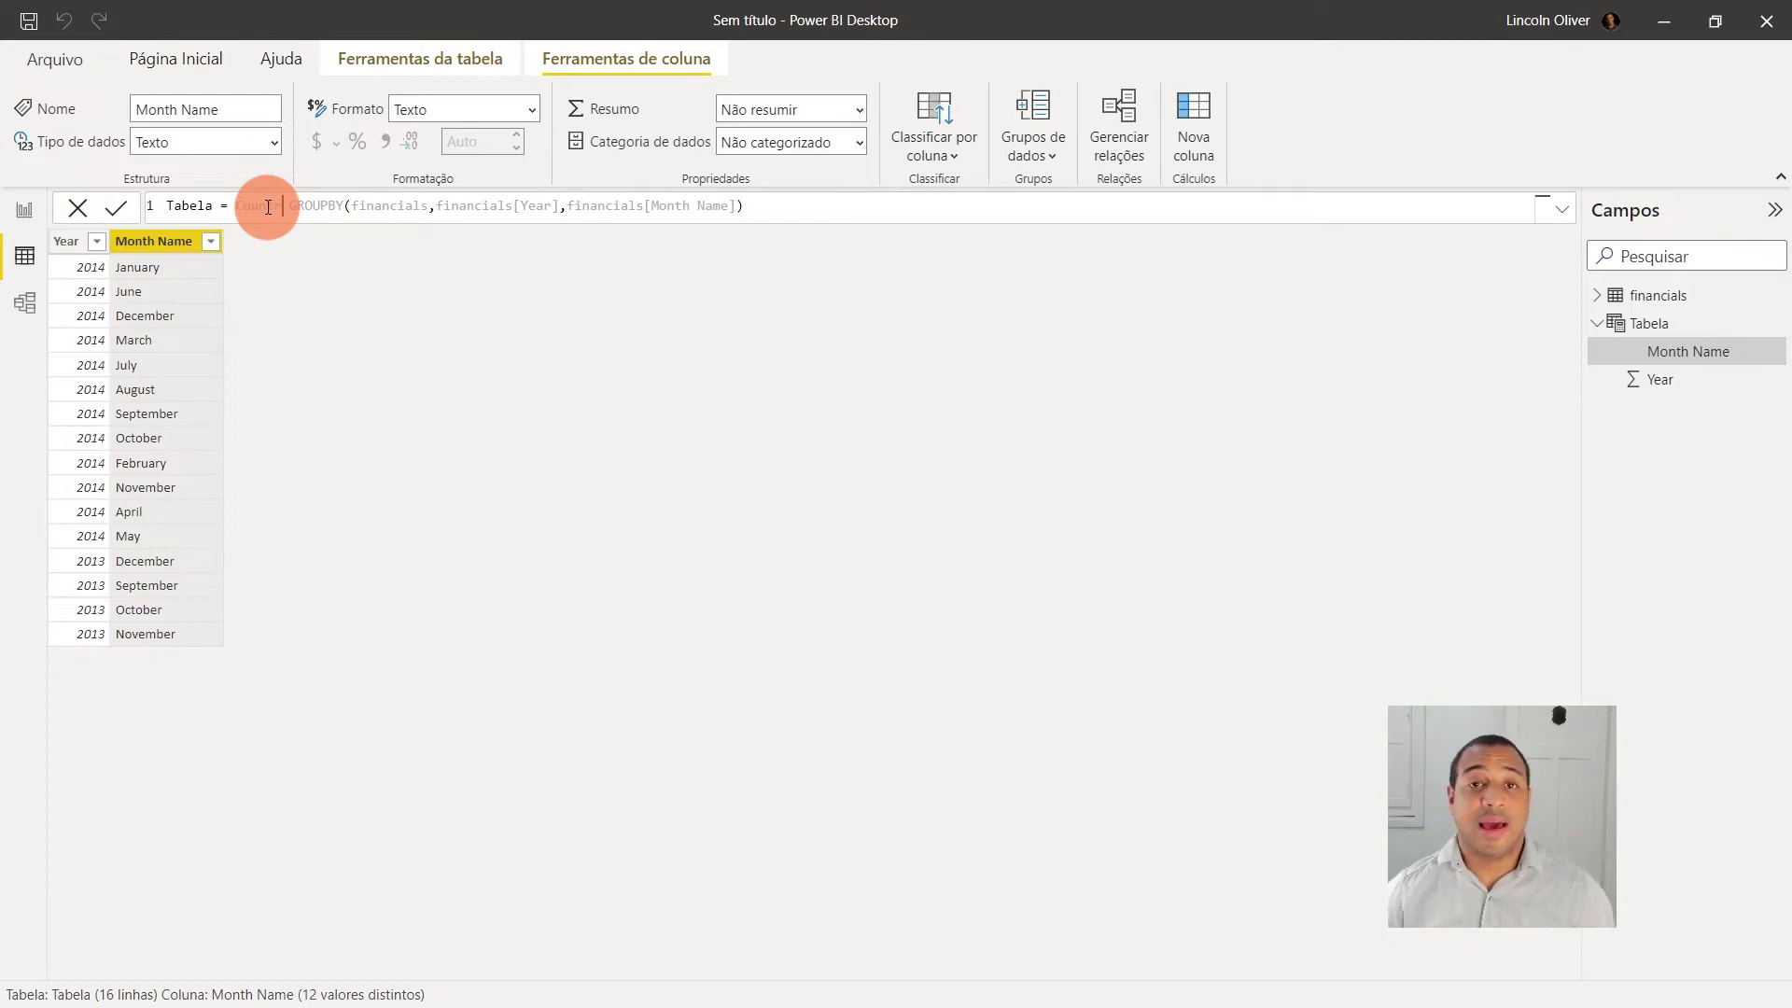
double_click(261, 205)
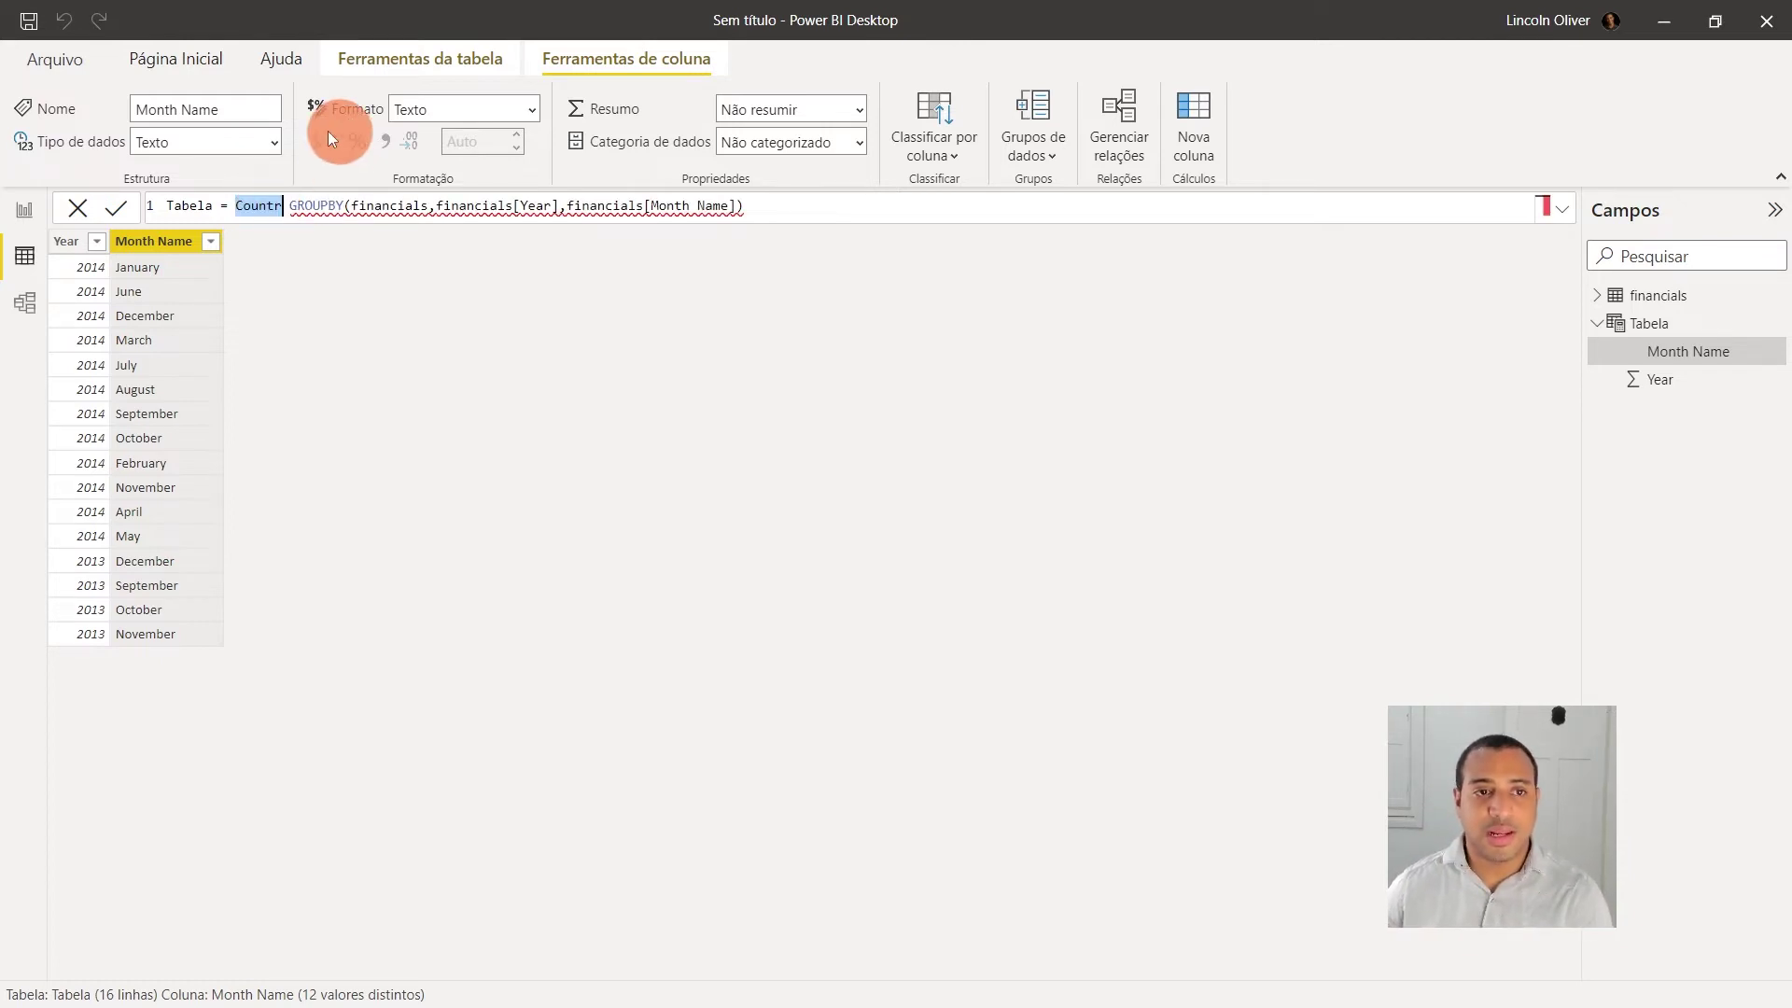
mouse_move(316, 205)
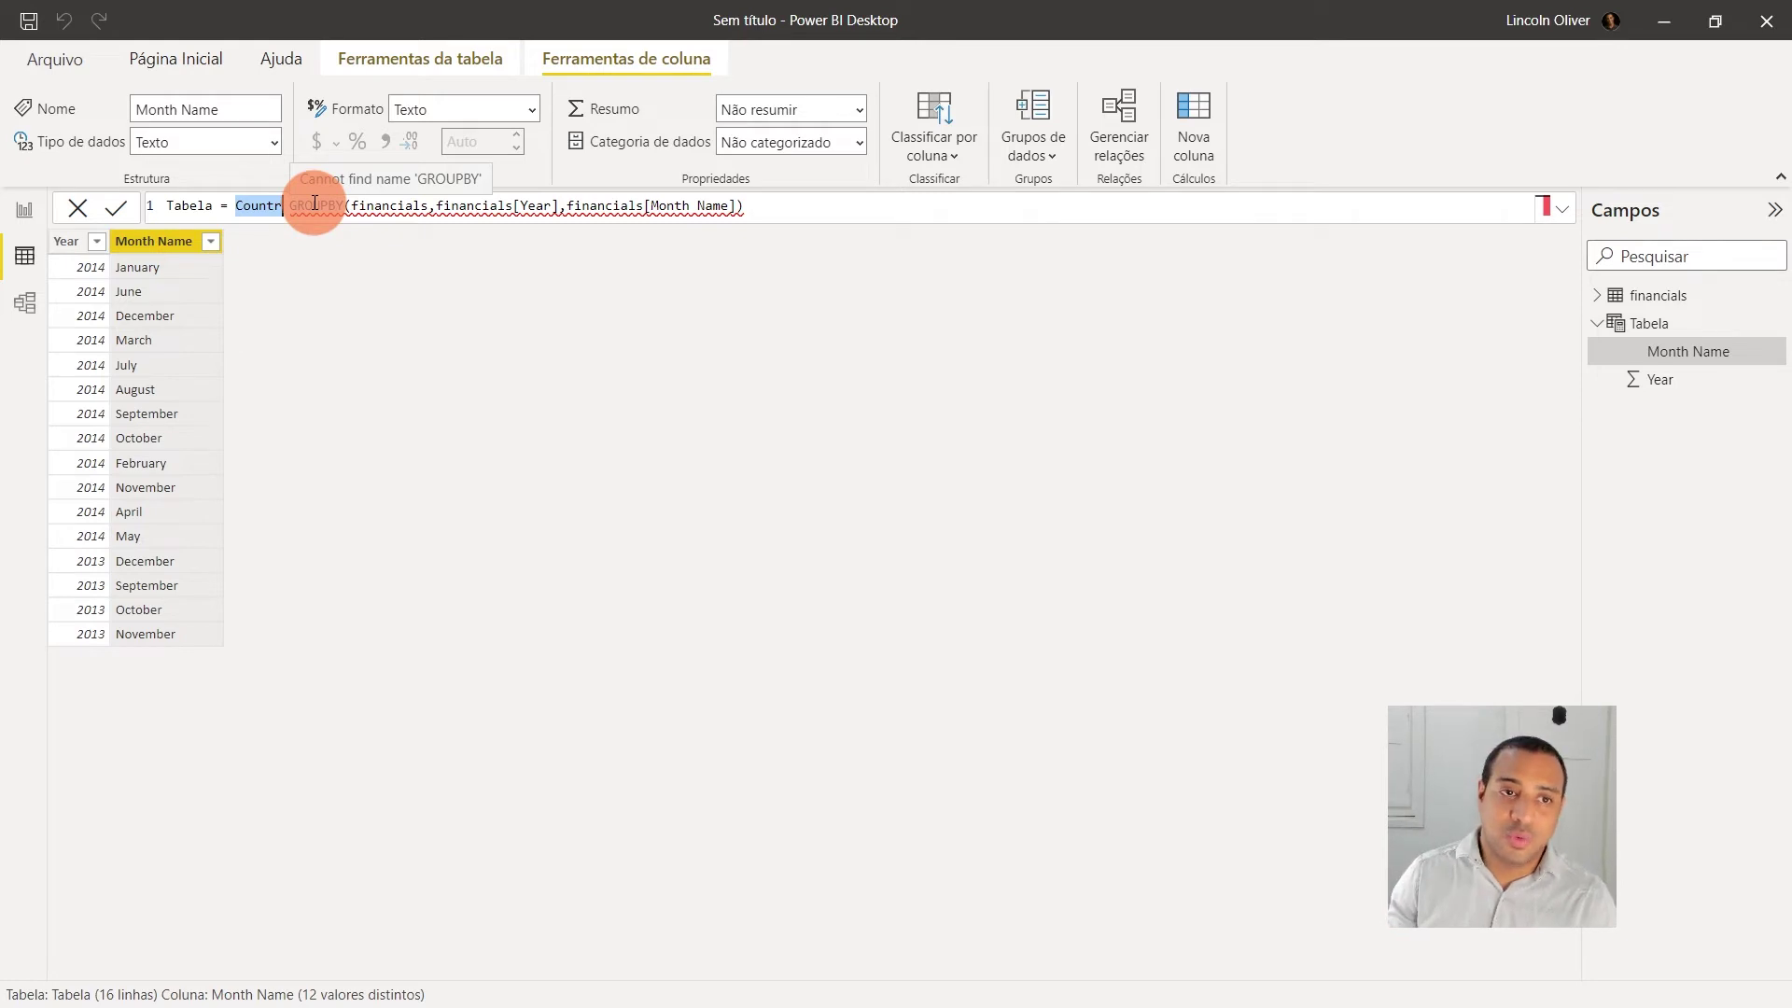
key(BackSpace)
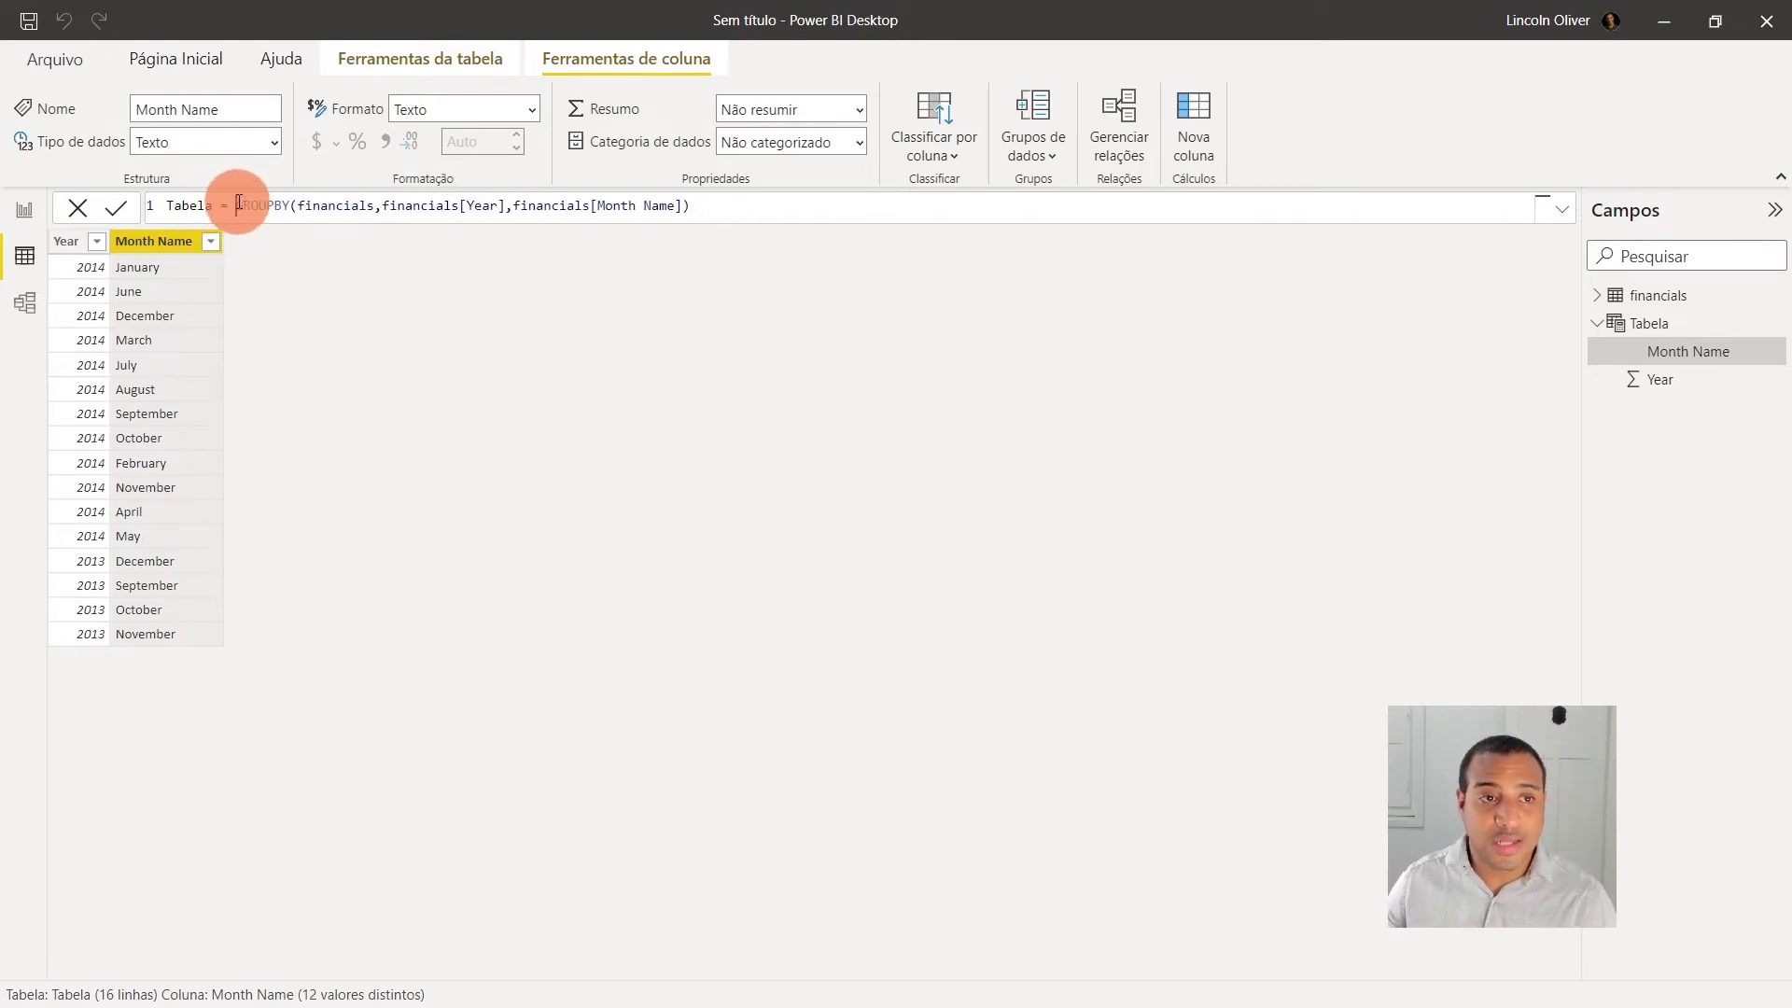
drag(235, 207, 943, 208)
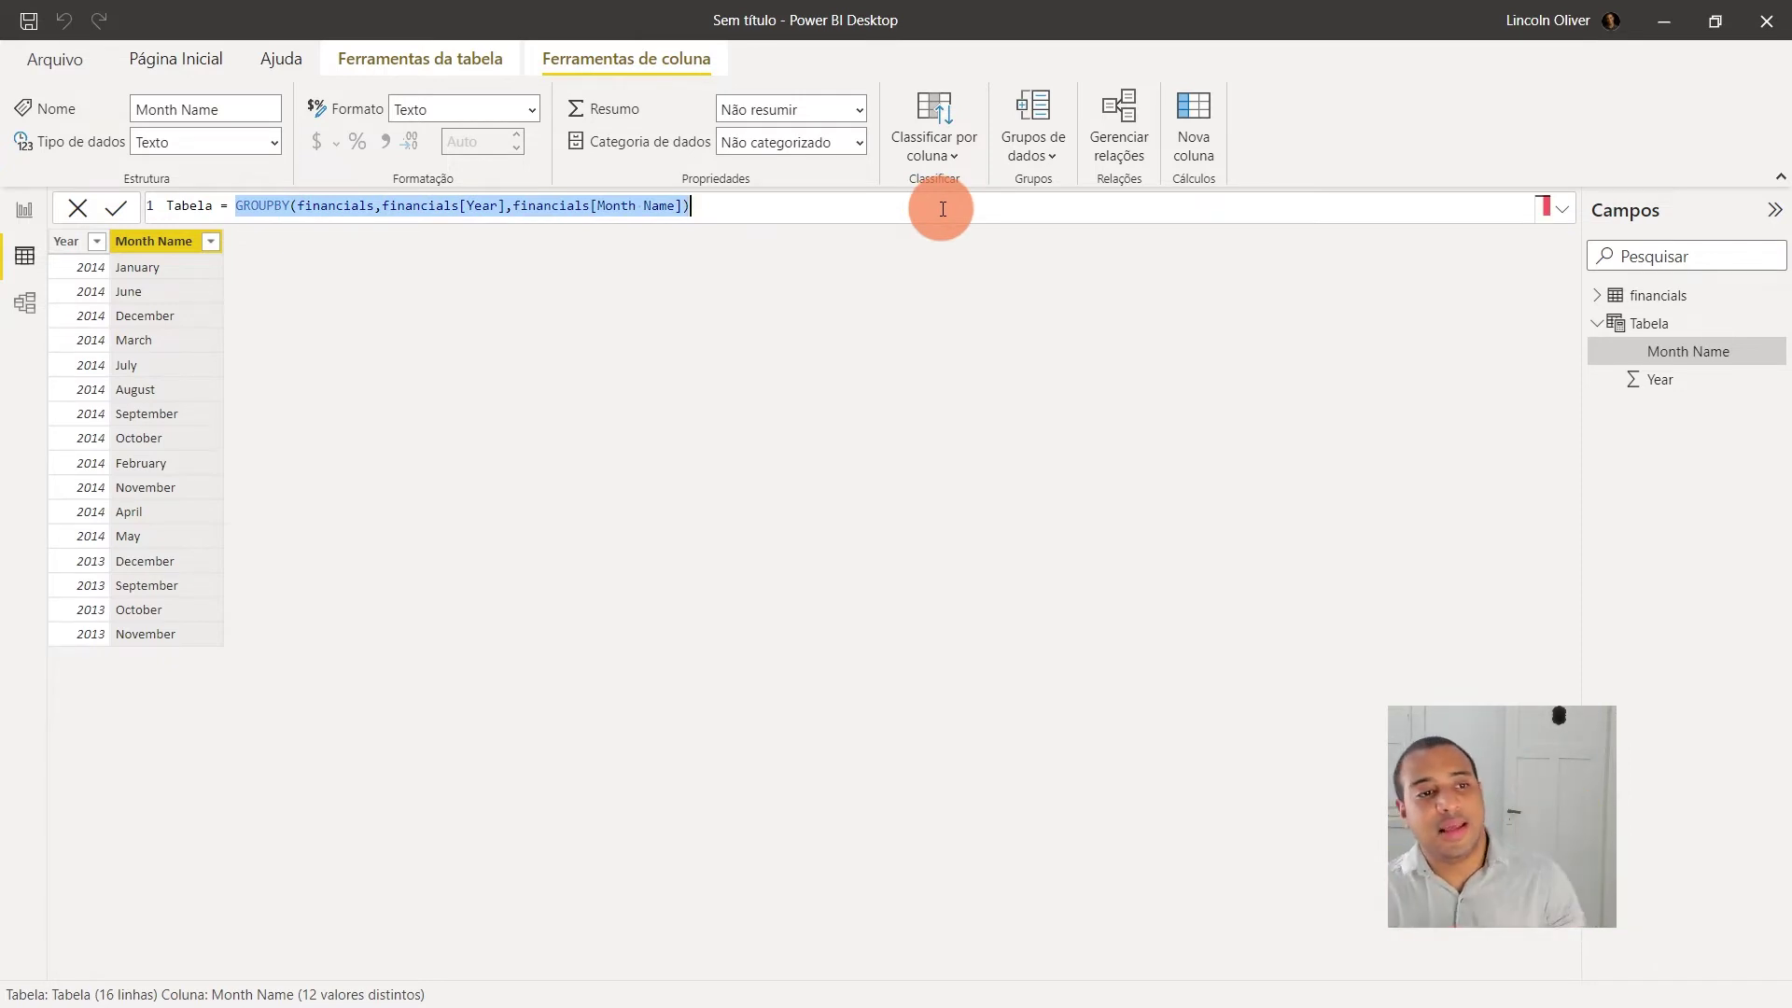
click(271, 205)
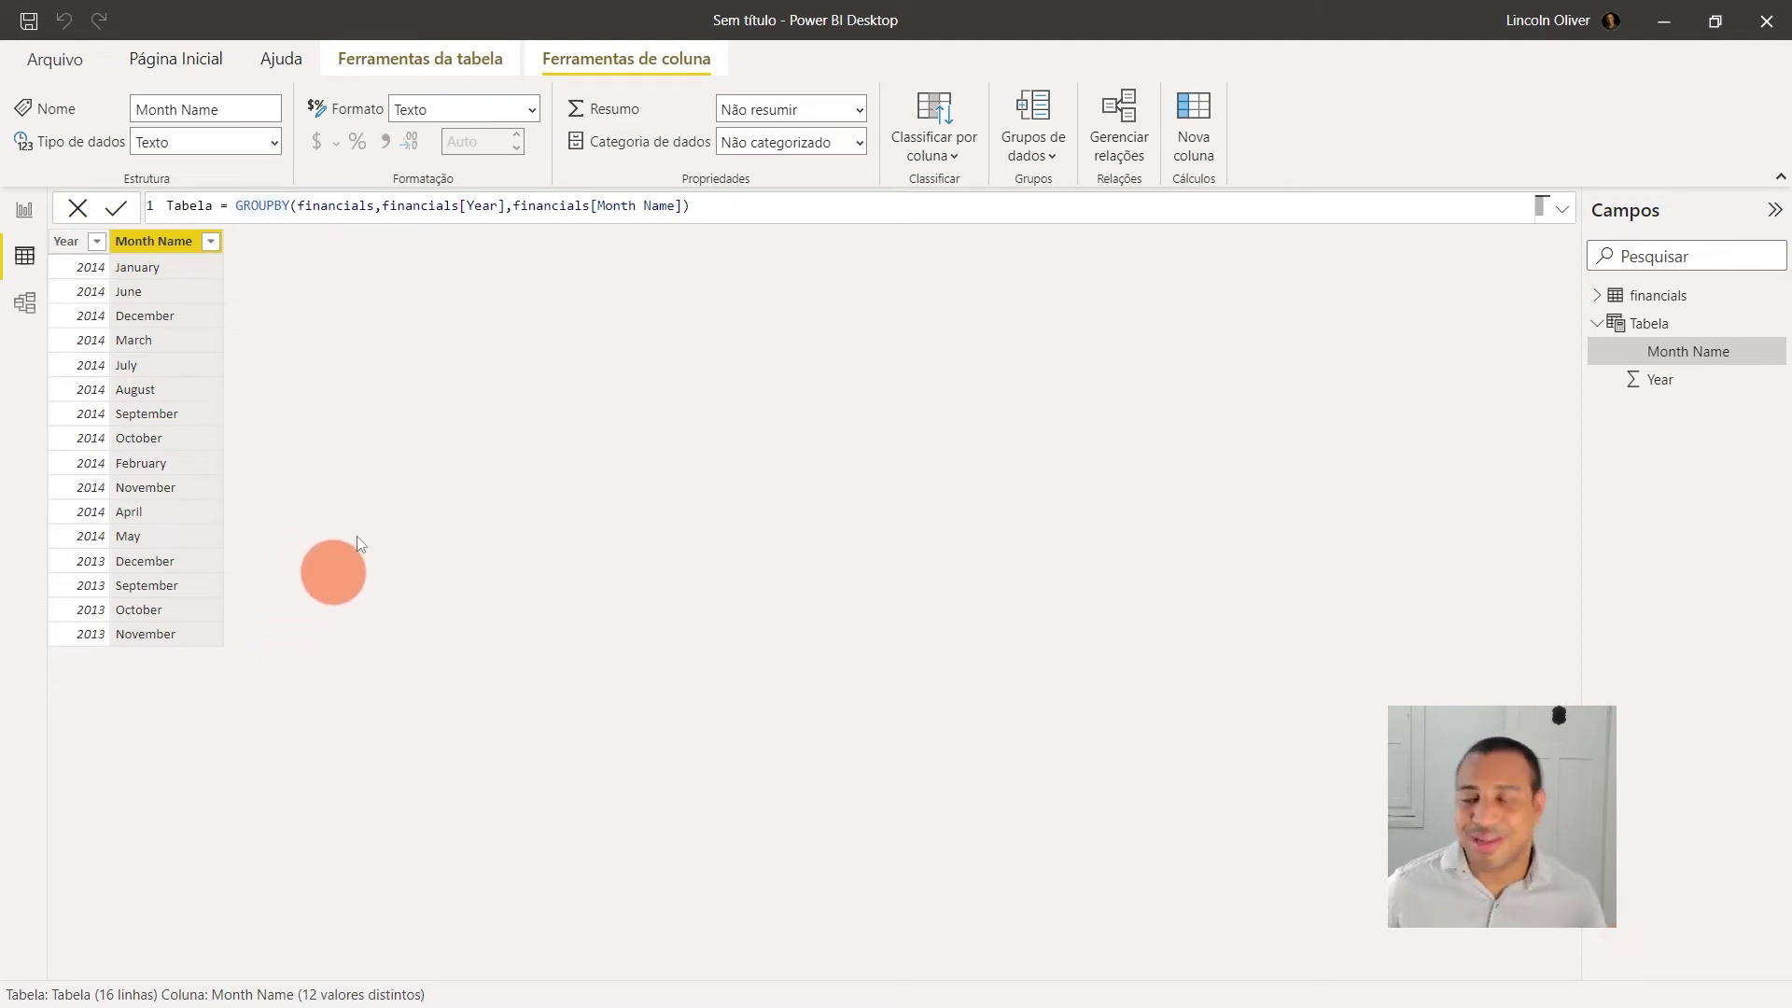
Step: Delete the Tabela calculated table from the model
click(1694, 323)
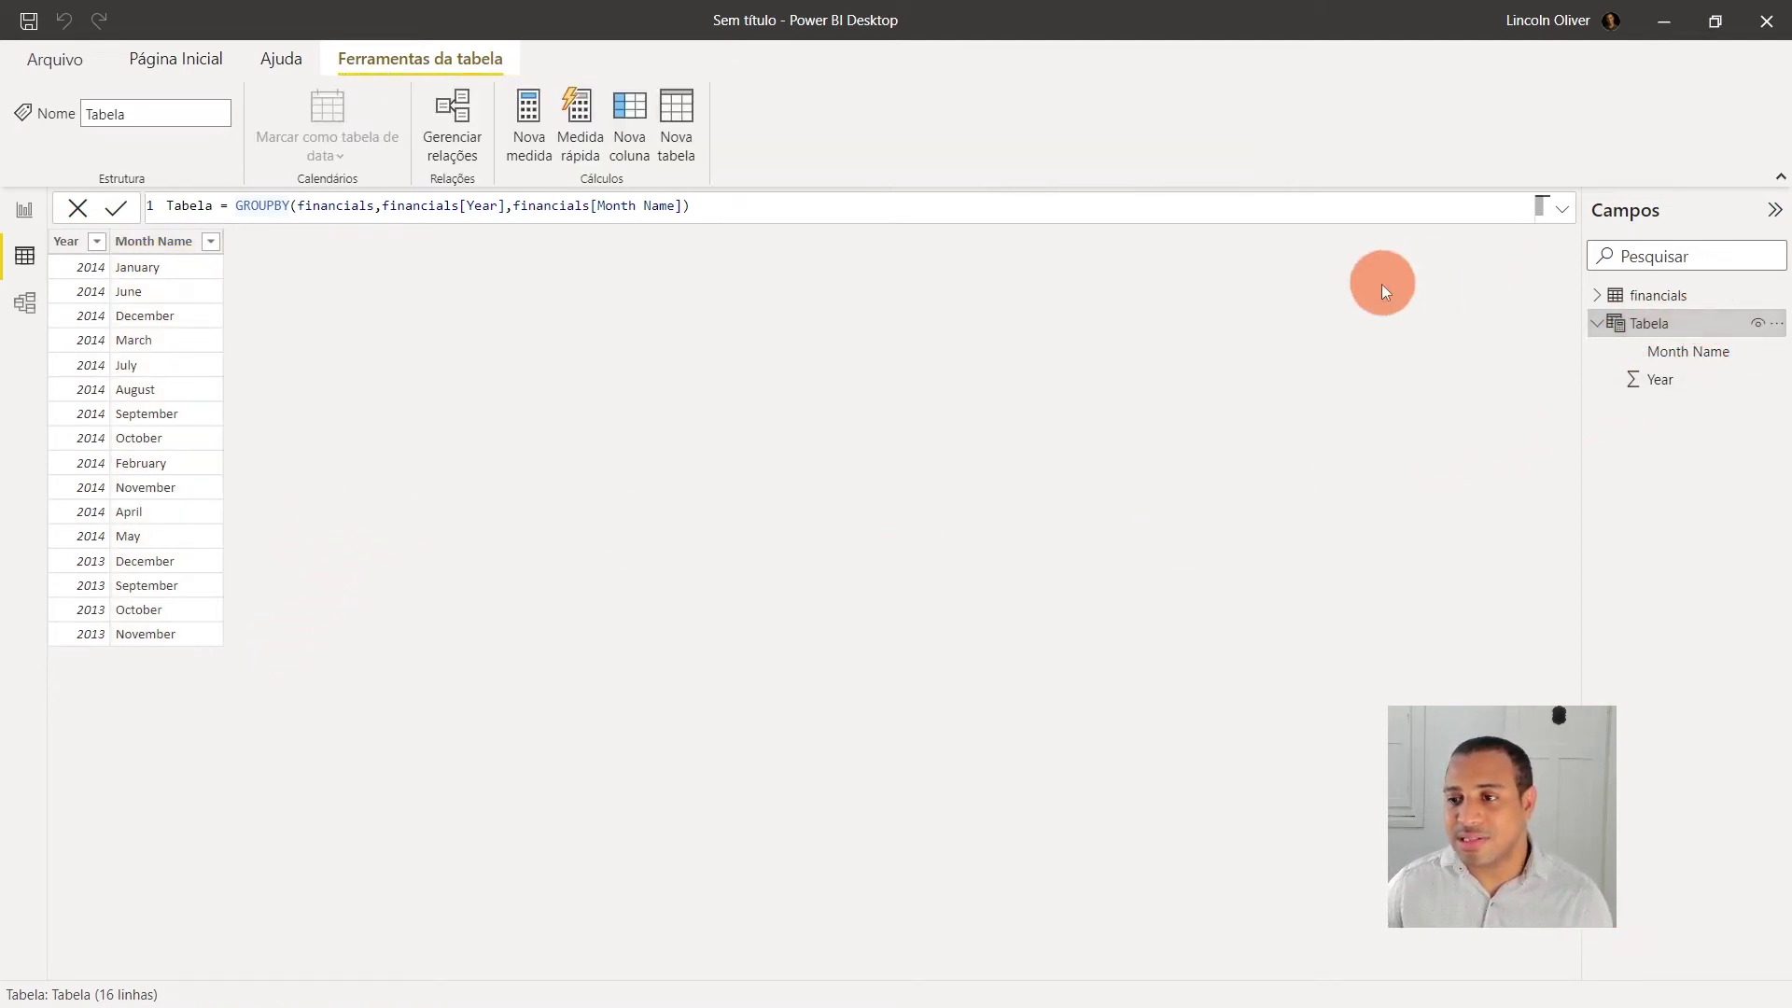
click(1775, 323)
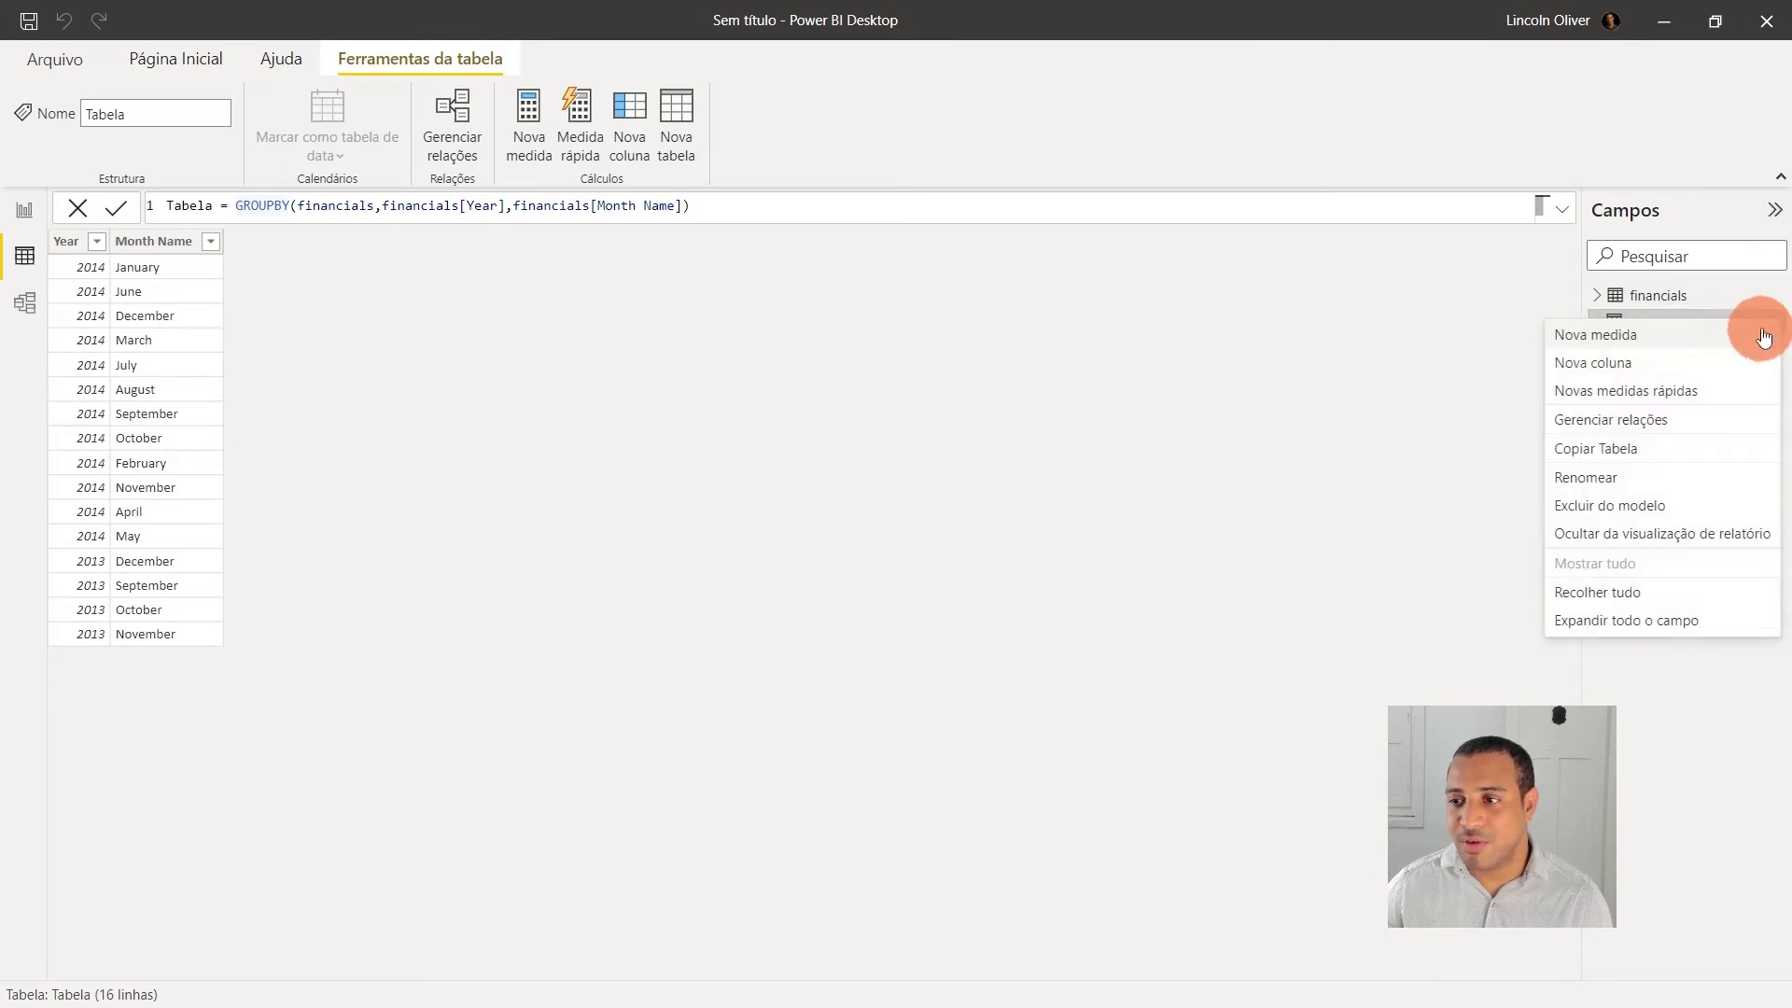
click(1728, 511)
click(1019, 563)
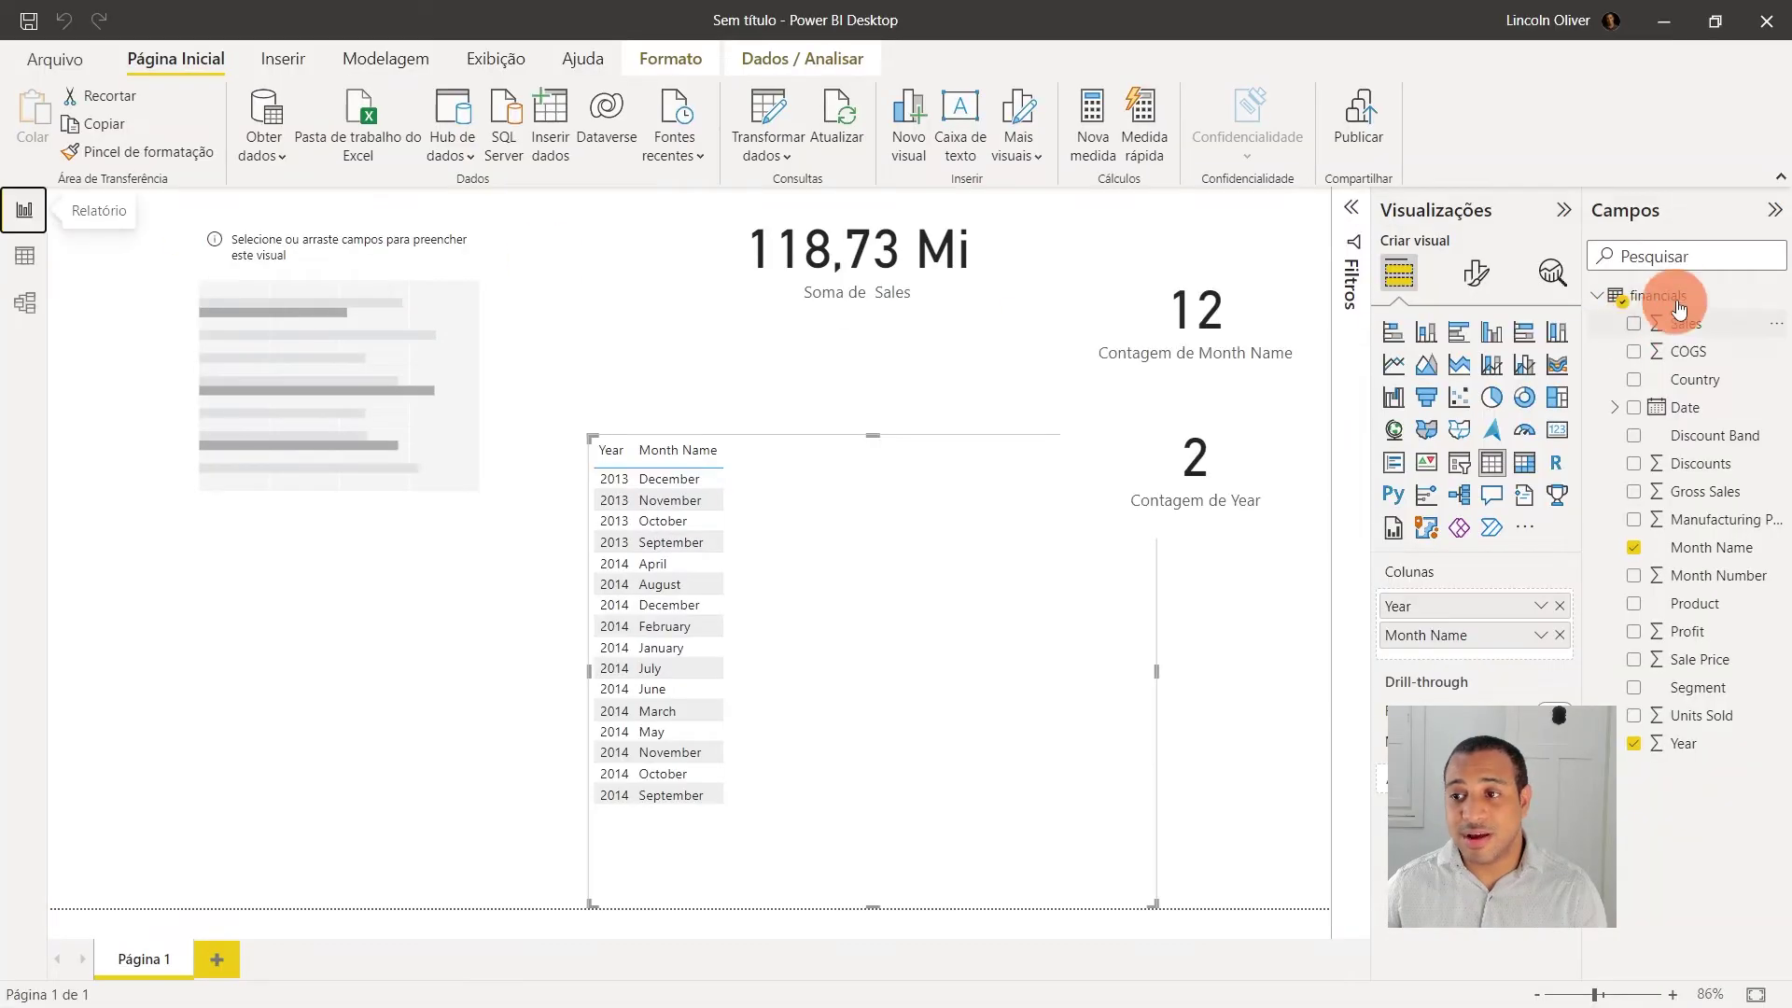
Step: Back on the report page, create a new measure in financials
click(1678, 296)
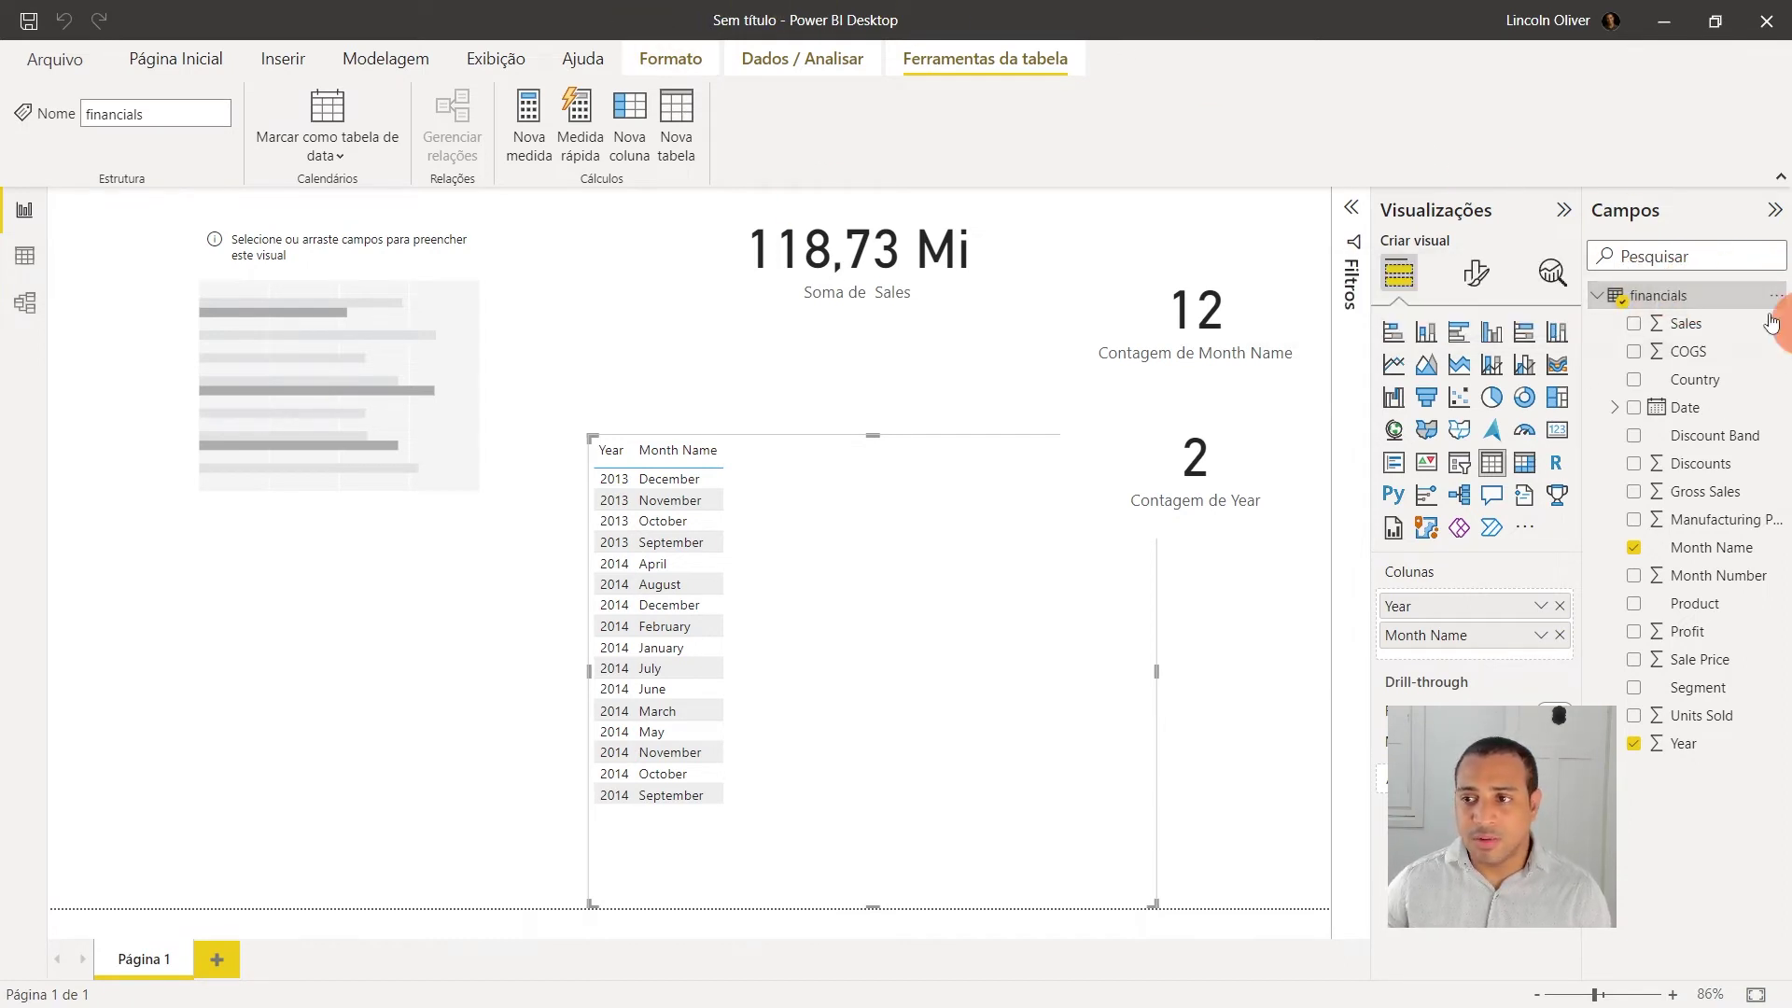
click(511, 151)
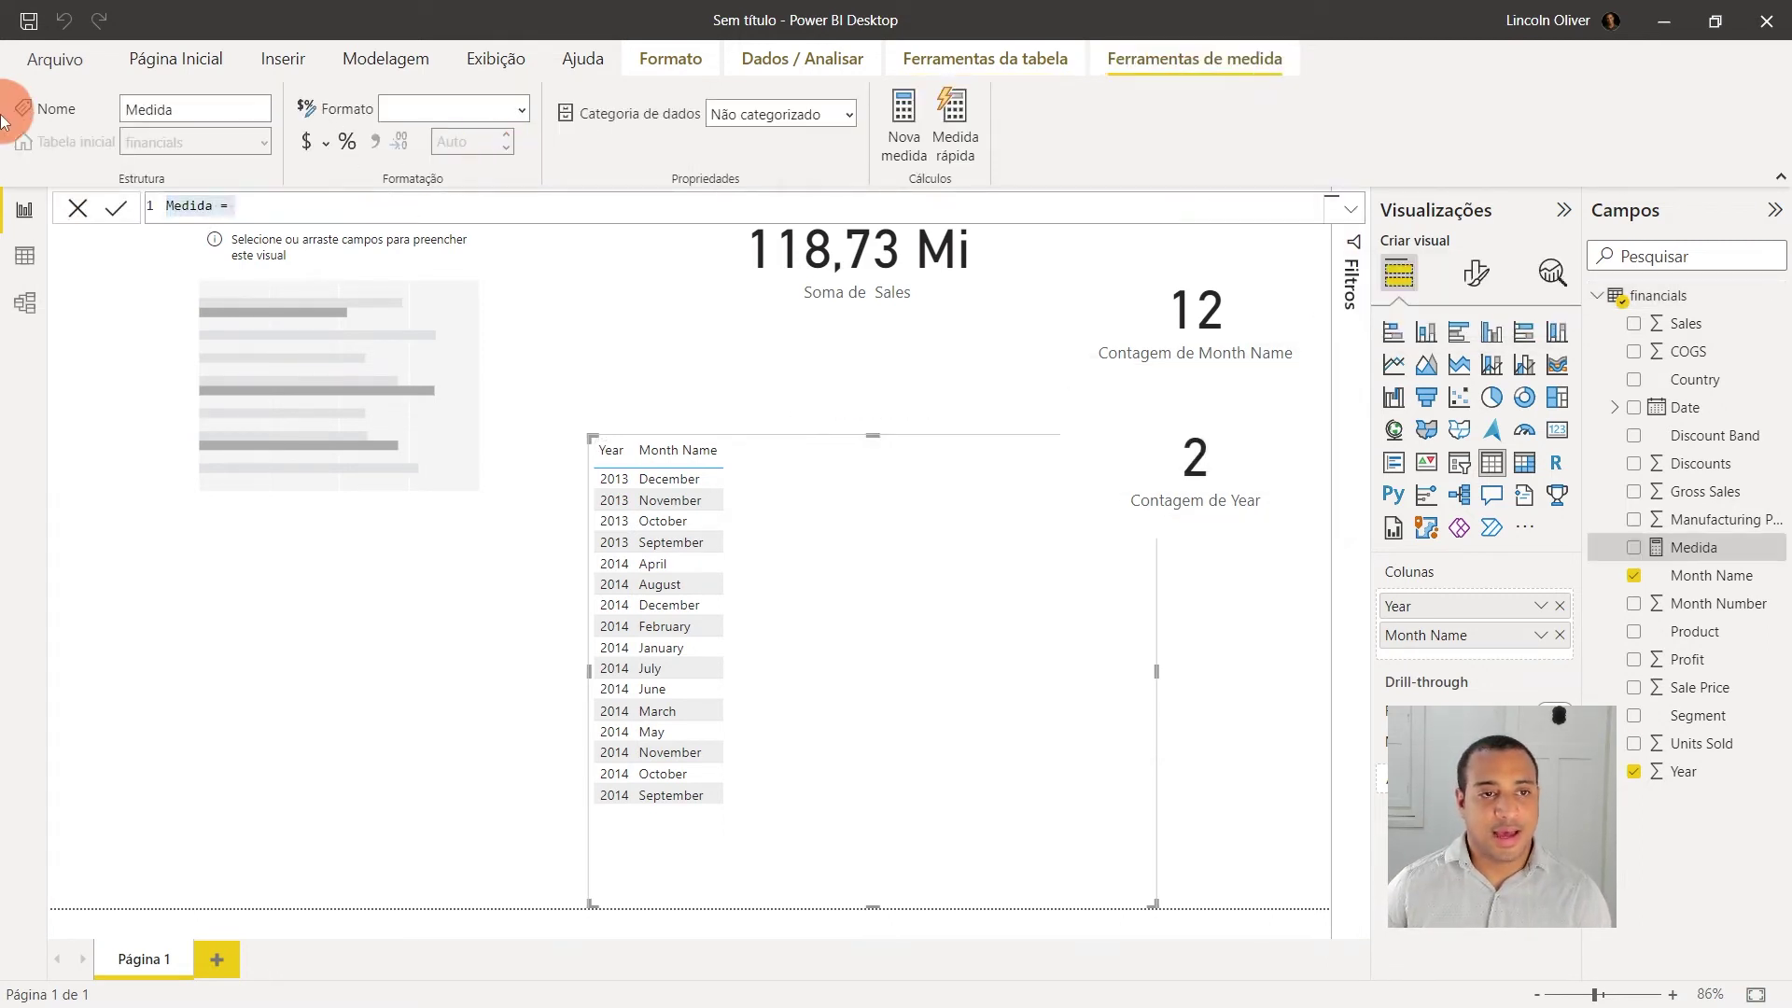
click(191, 203)
Step: Create the measure Quantidade de Meses Distinta = COUNTROWS(GROUPBY(financials, financials[Year], financials[Month Name]))
text(Quantidade de )
text(e Mes)
text(Distinta)
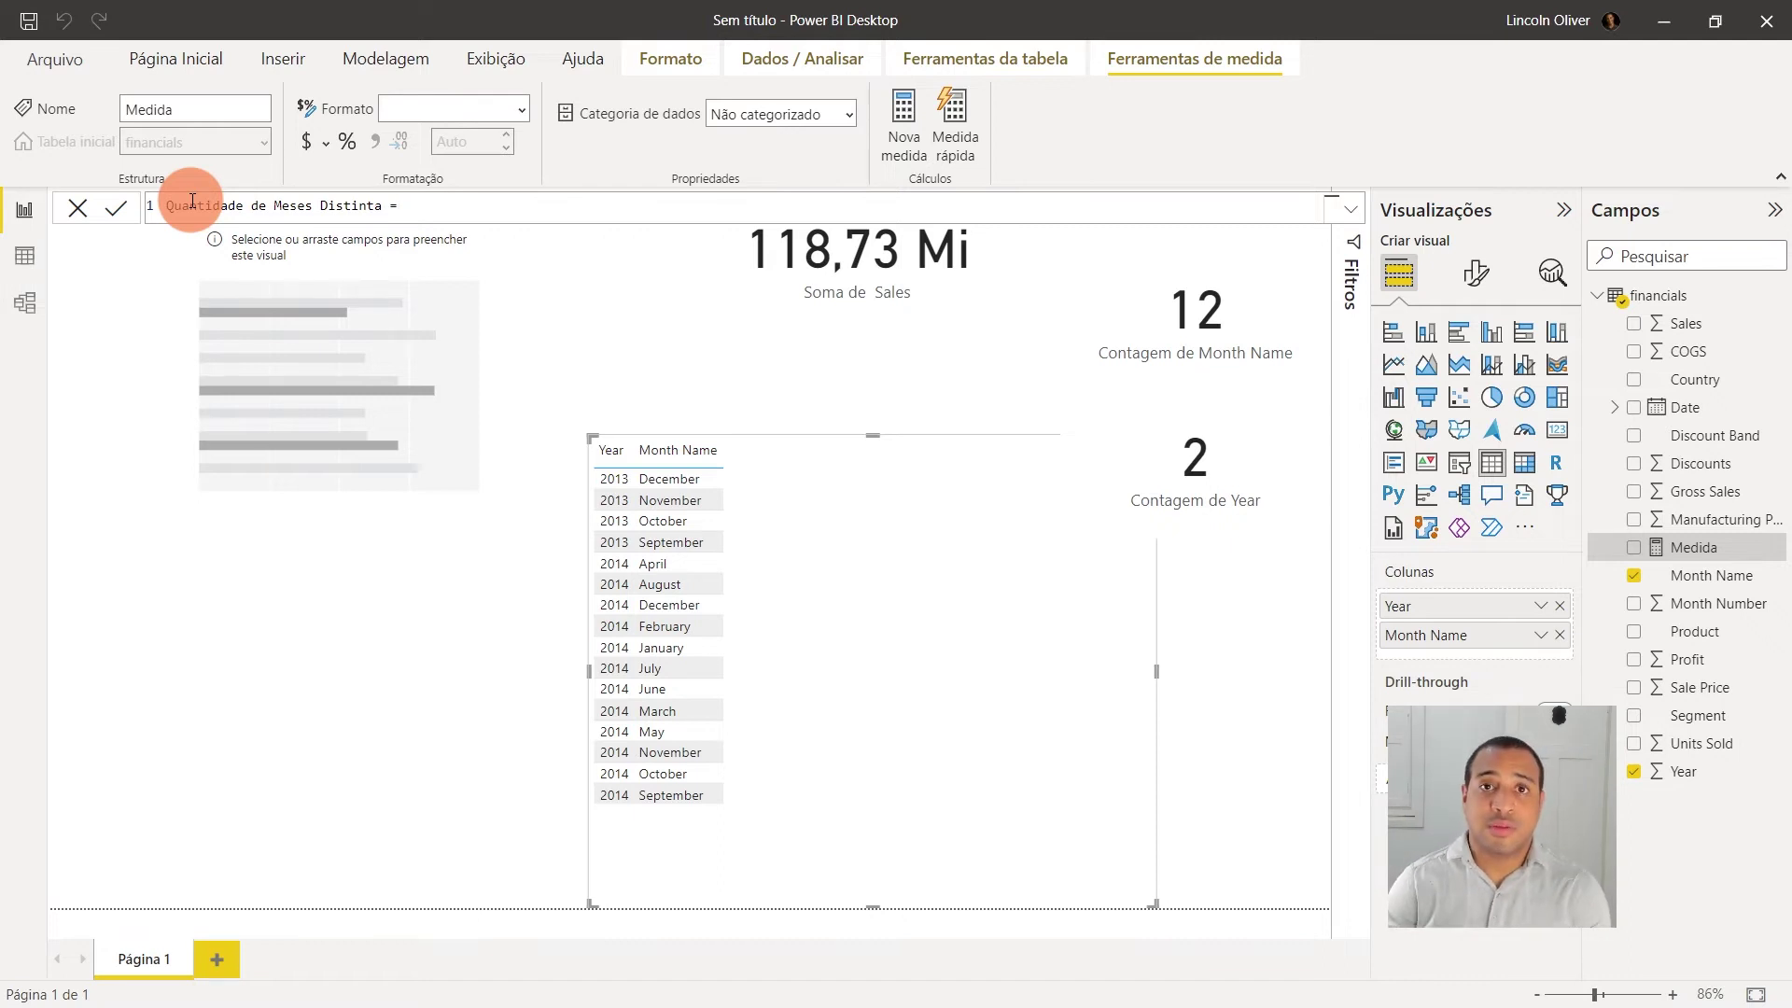
text(coun)
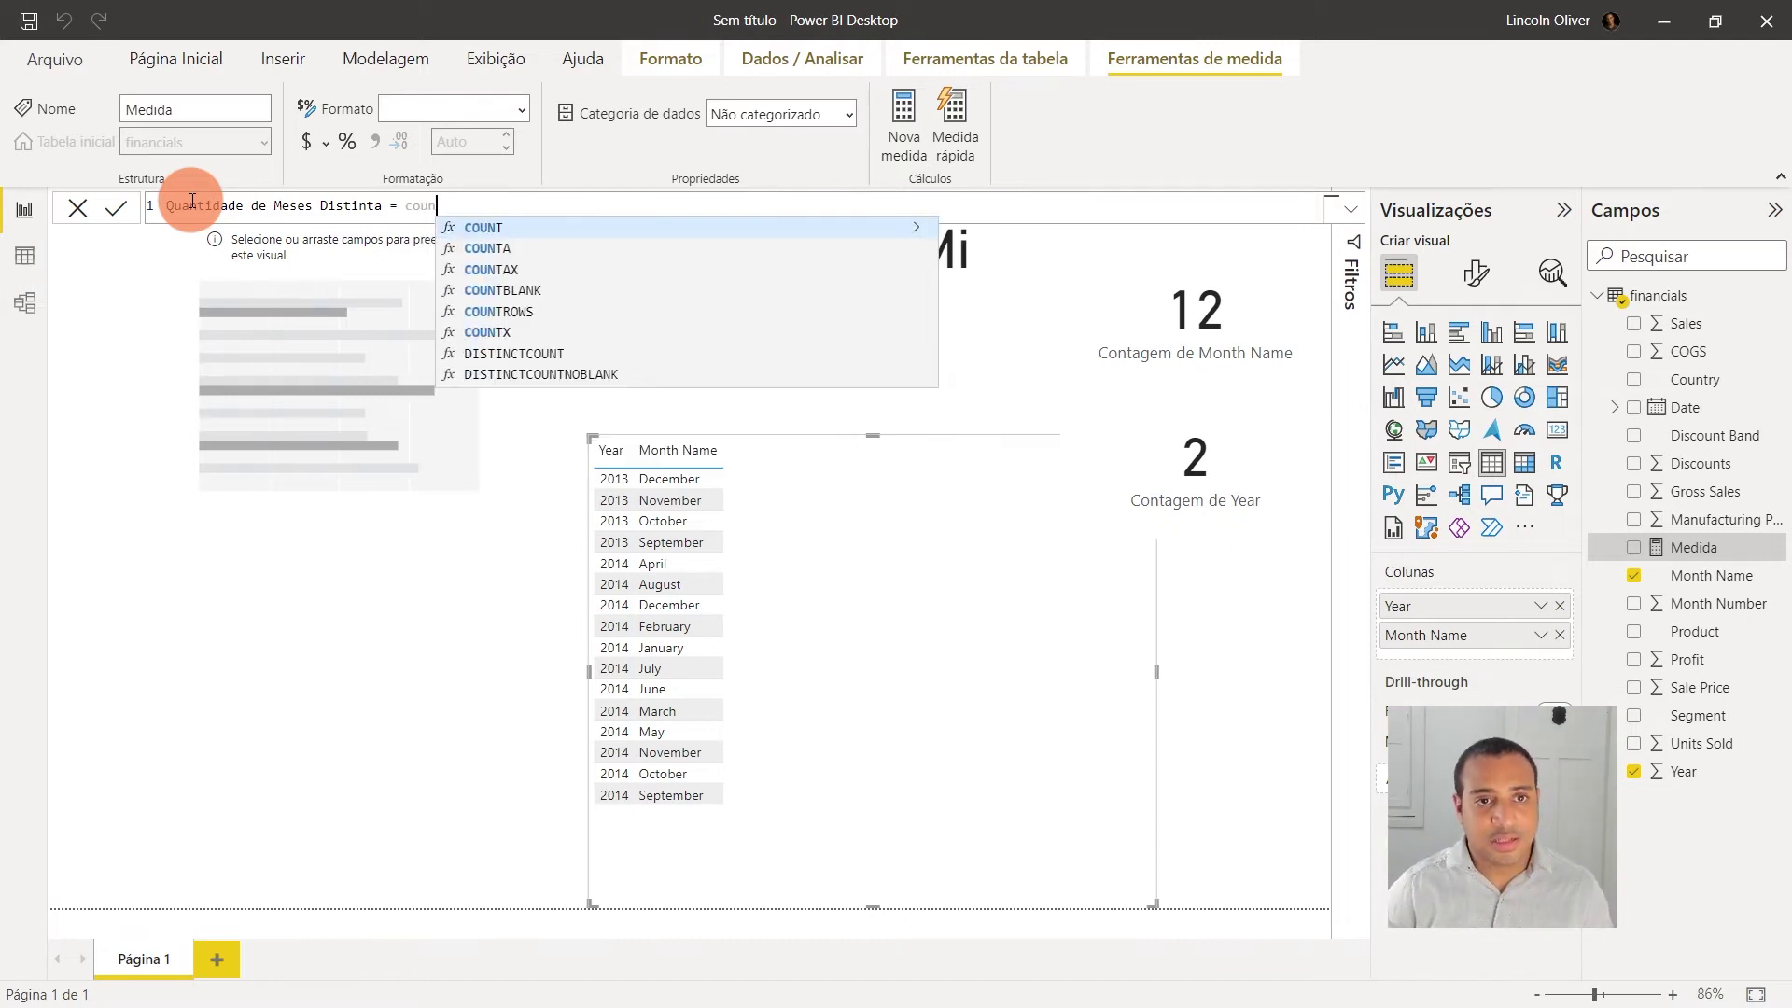
key(Down)
key(Down)
key(Down)
key(Tab)
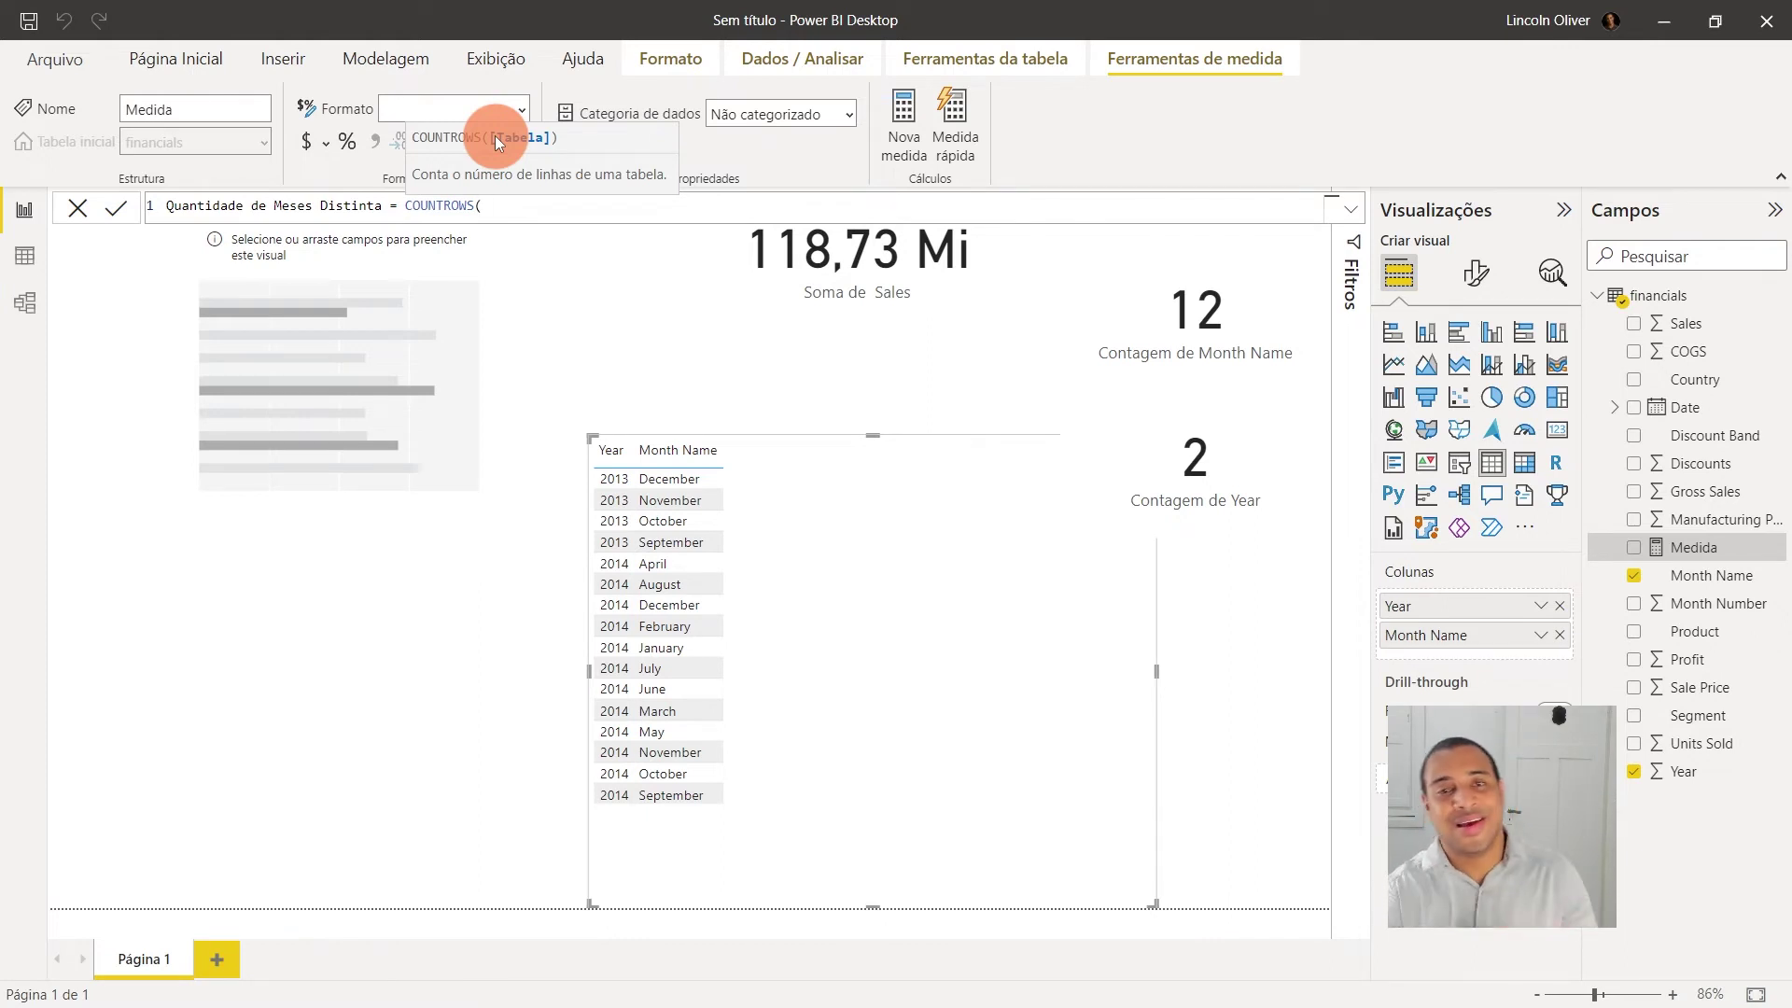
text( grou)
key(Tab)
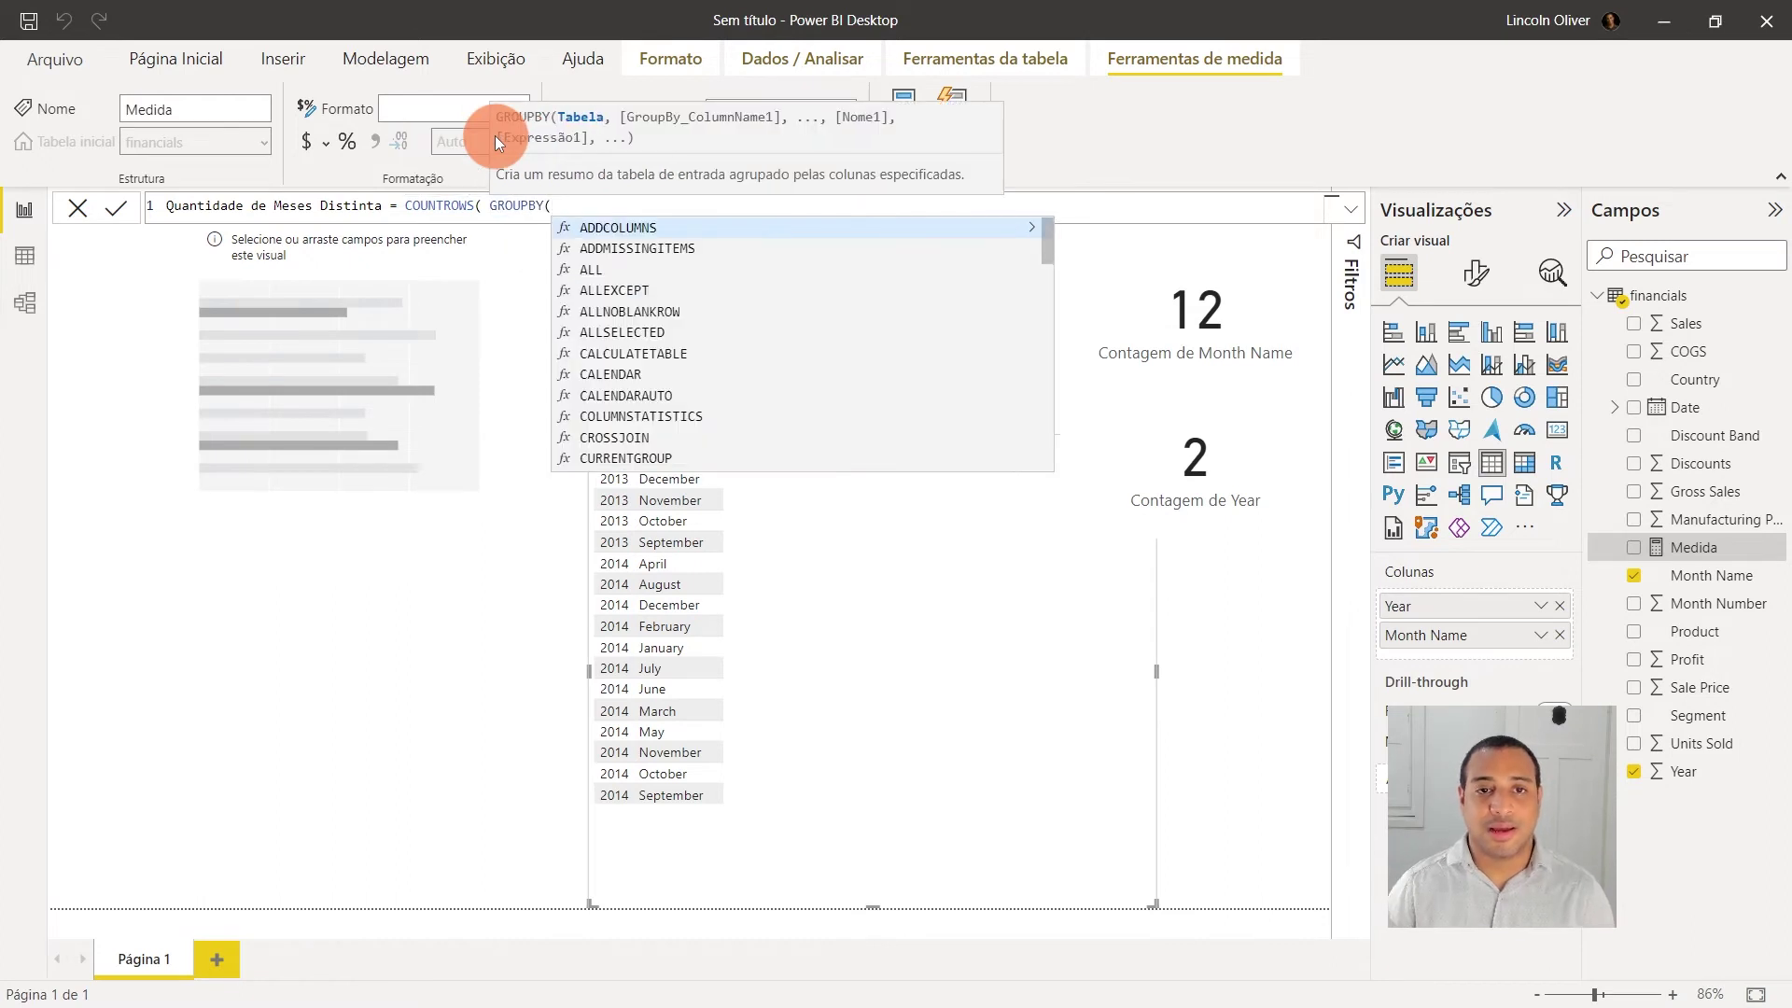
text(fin)
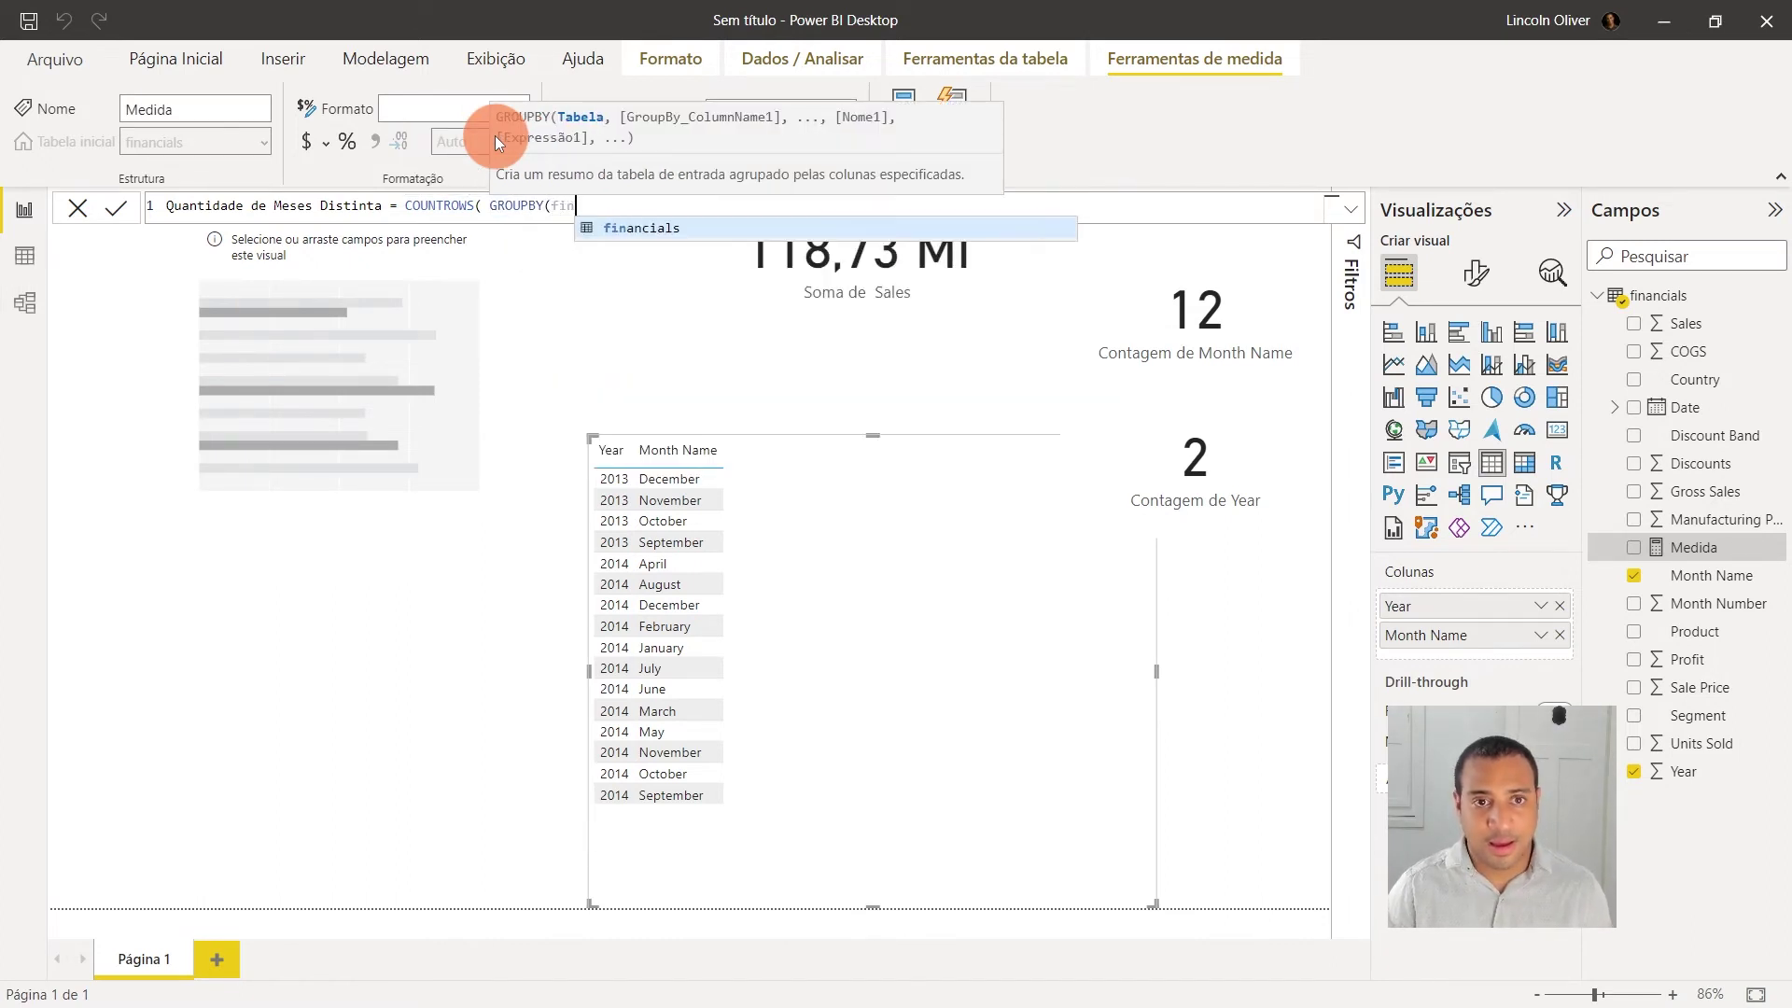
text(ancials)
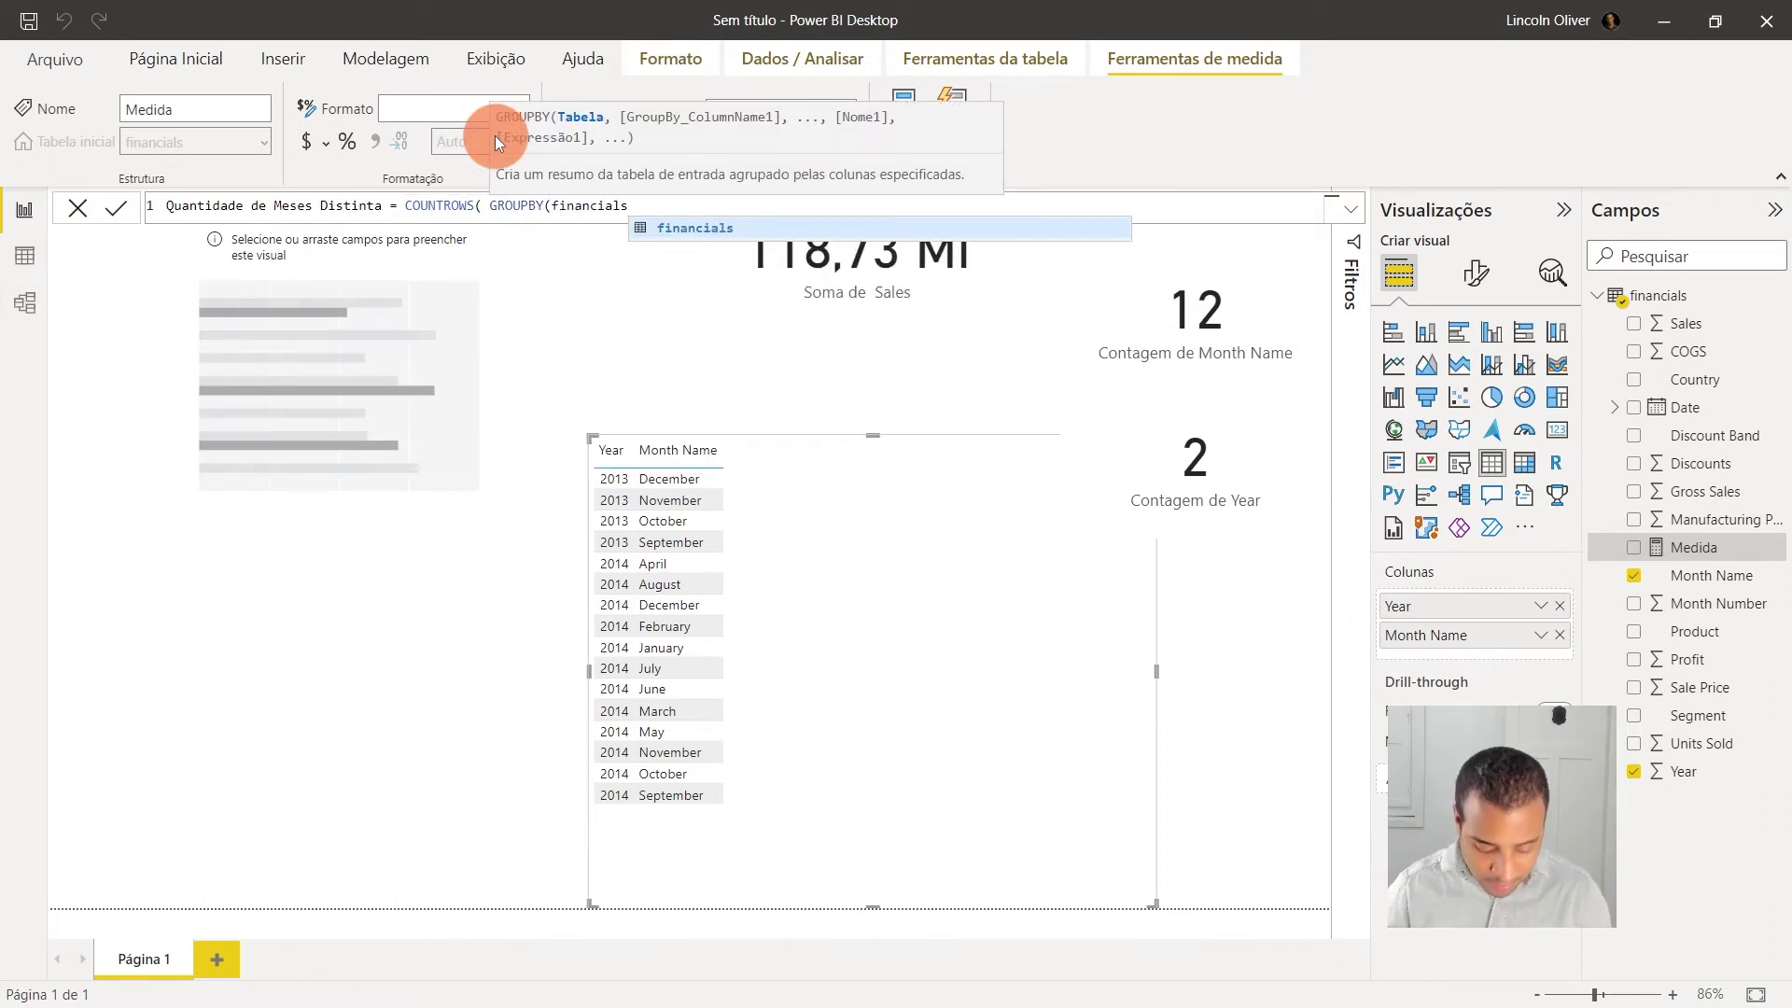
text(,year)
key(Tab)
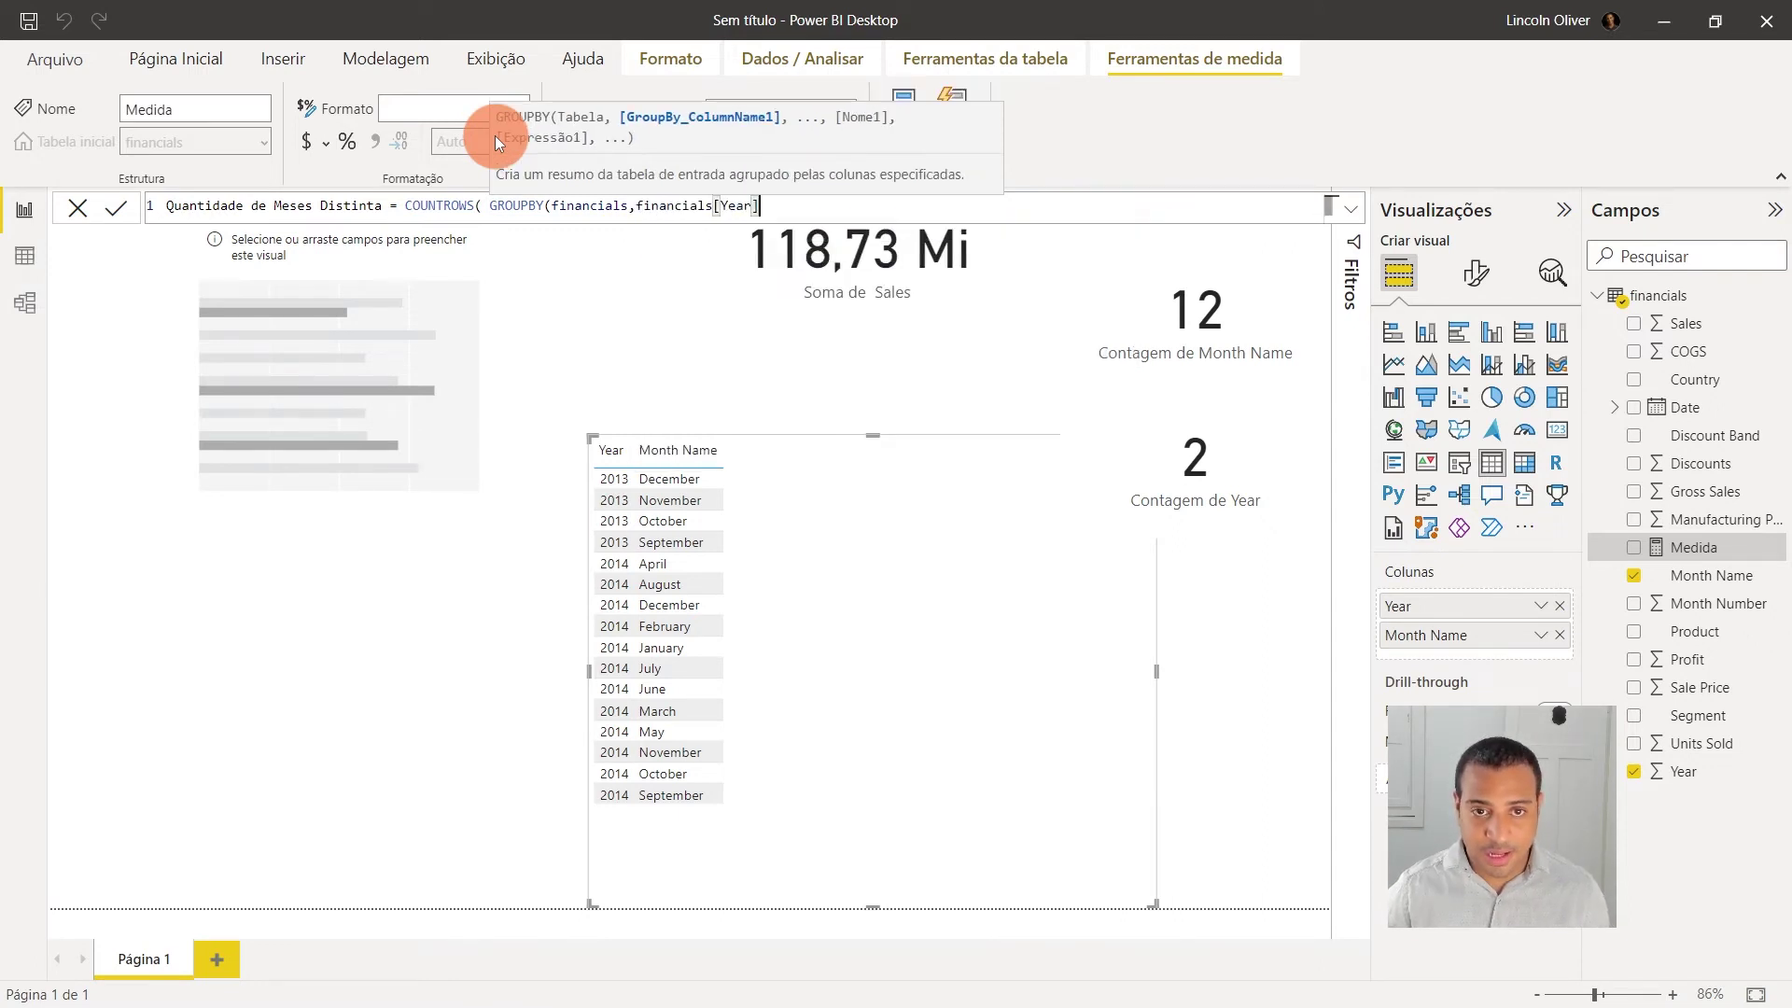
text(,)
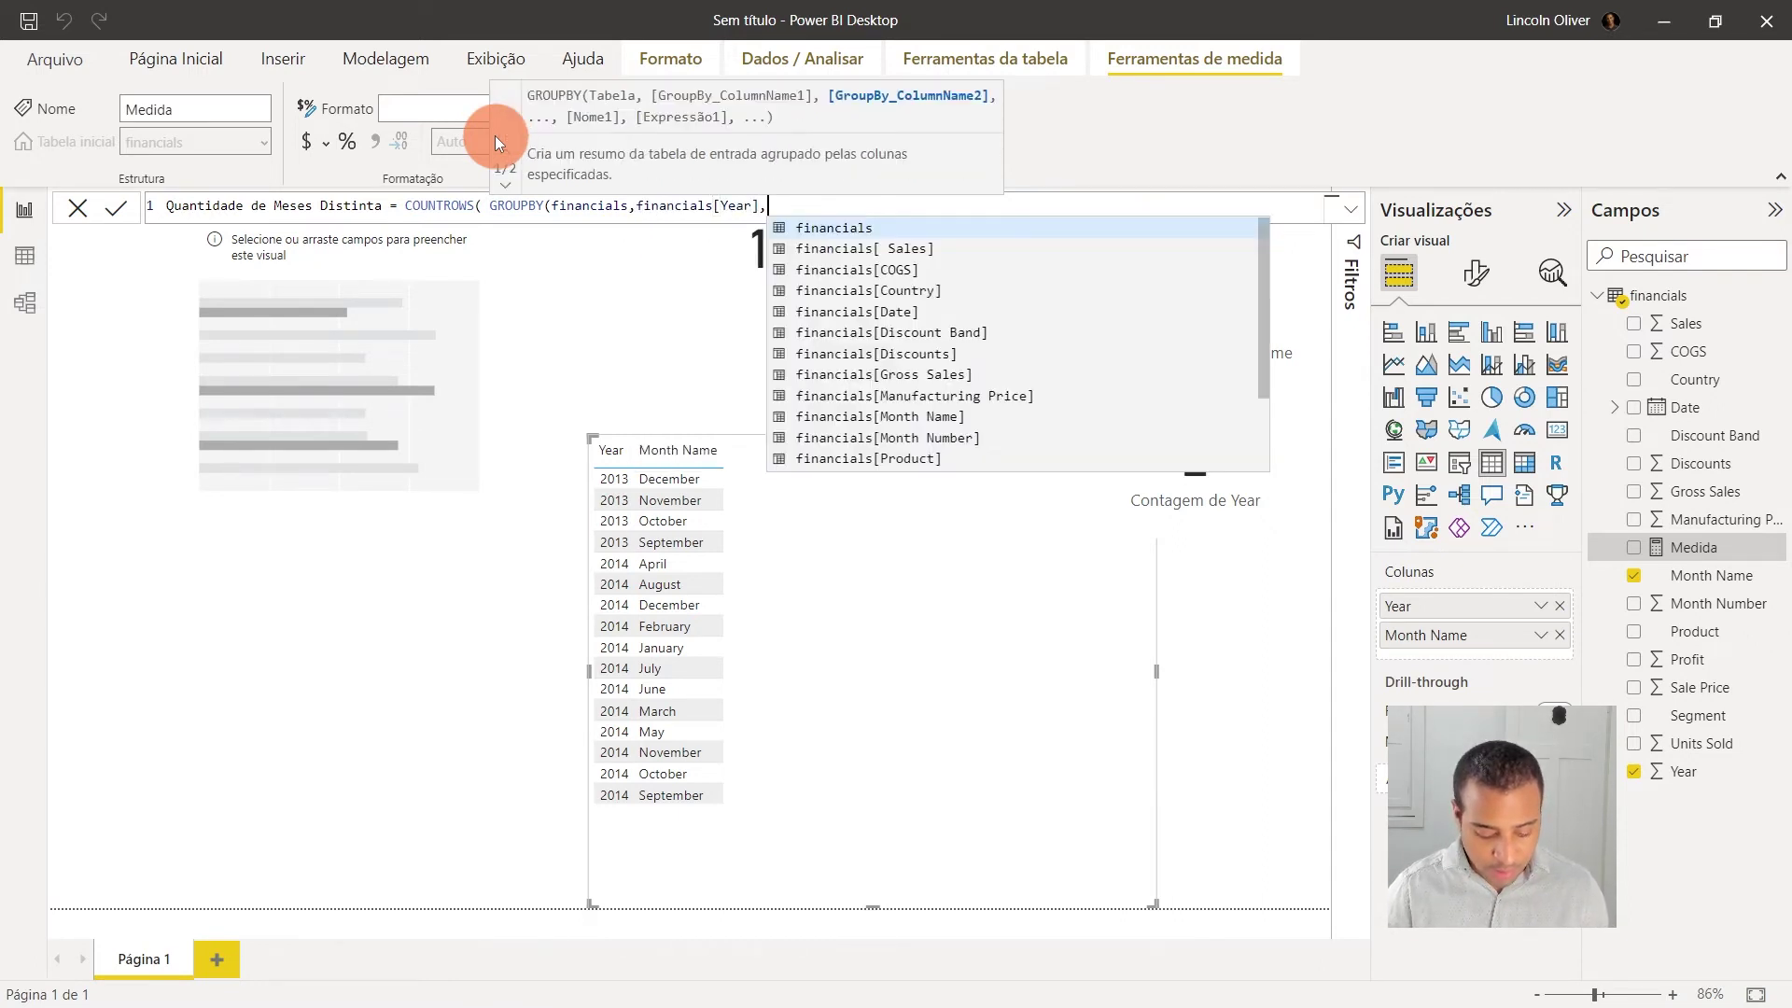
text(motn)
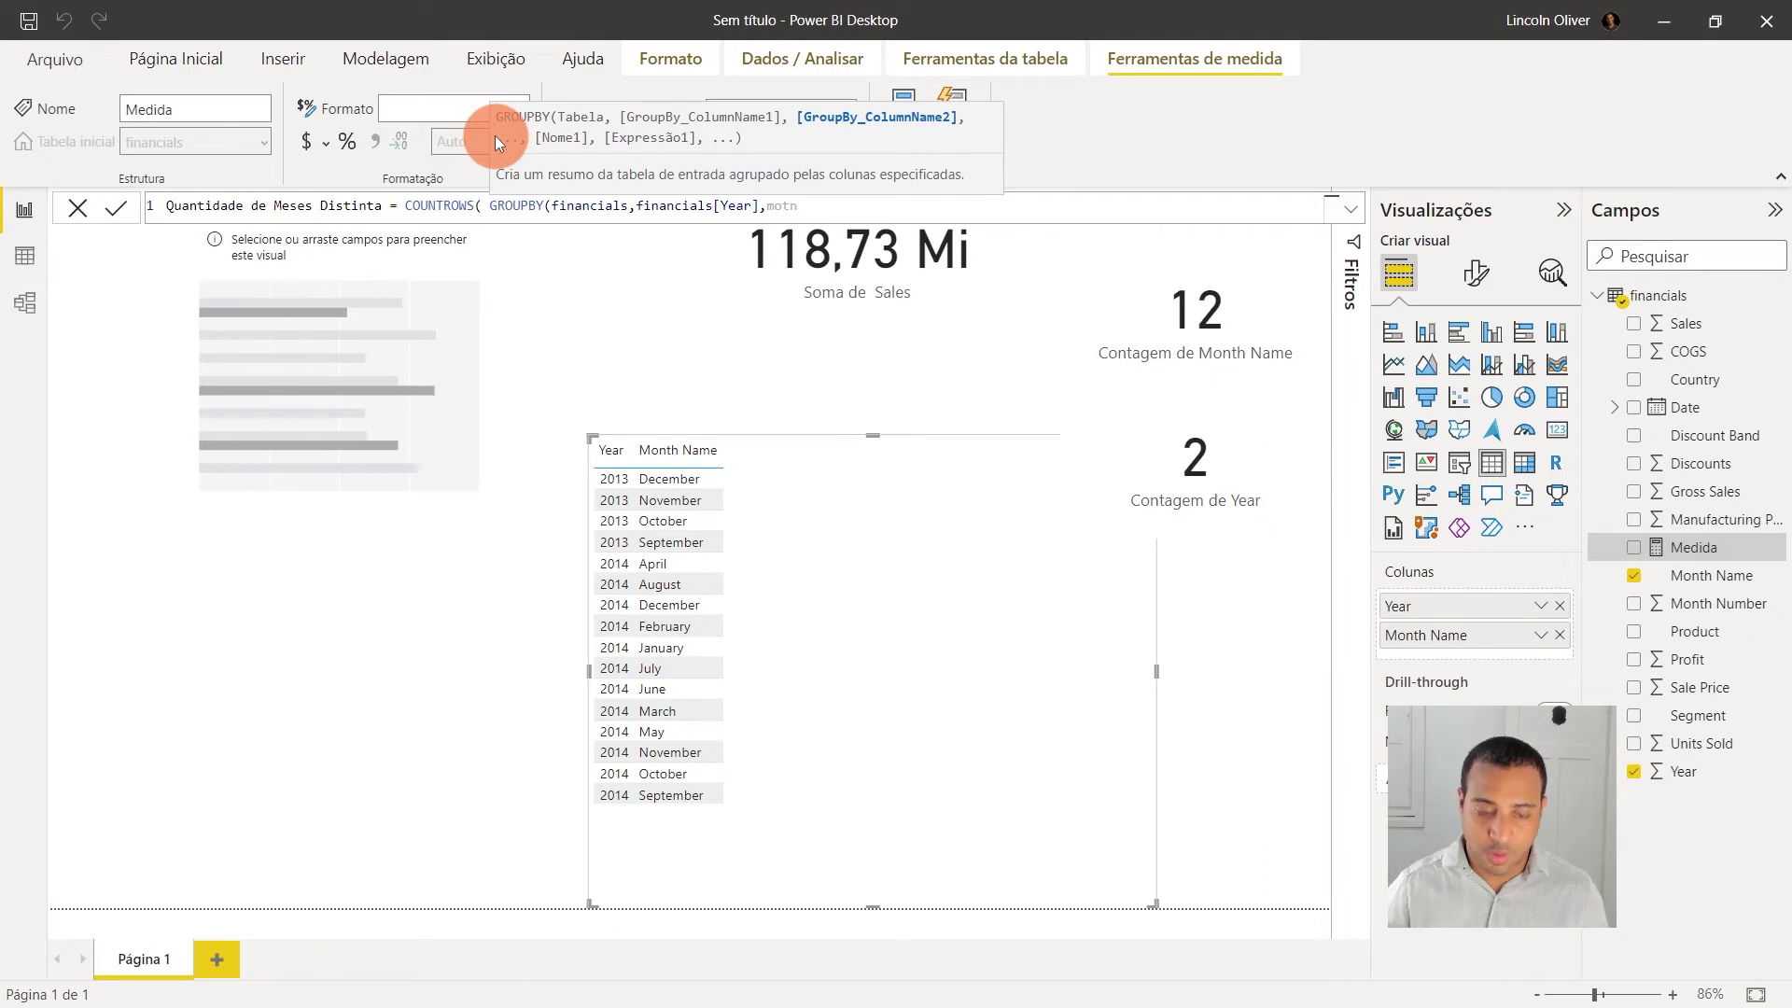
key(BackSpace)
key(BackSpace)
text(nt)
key(Tab)
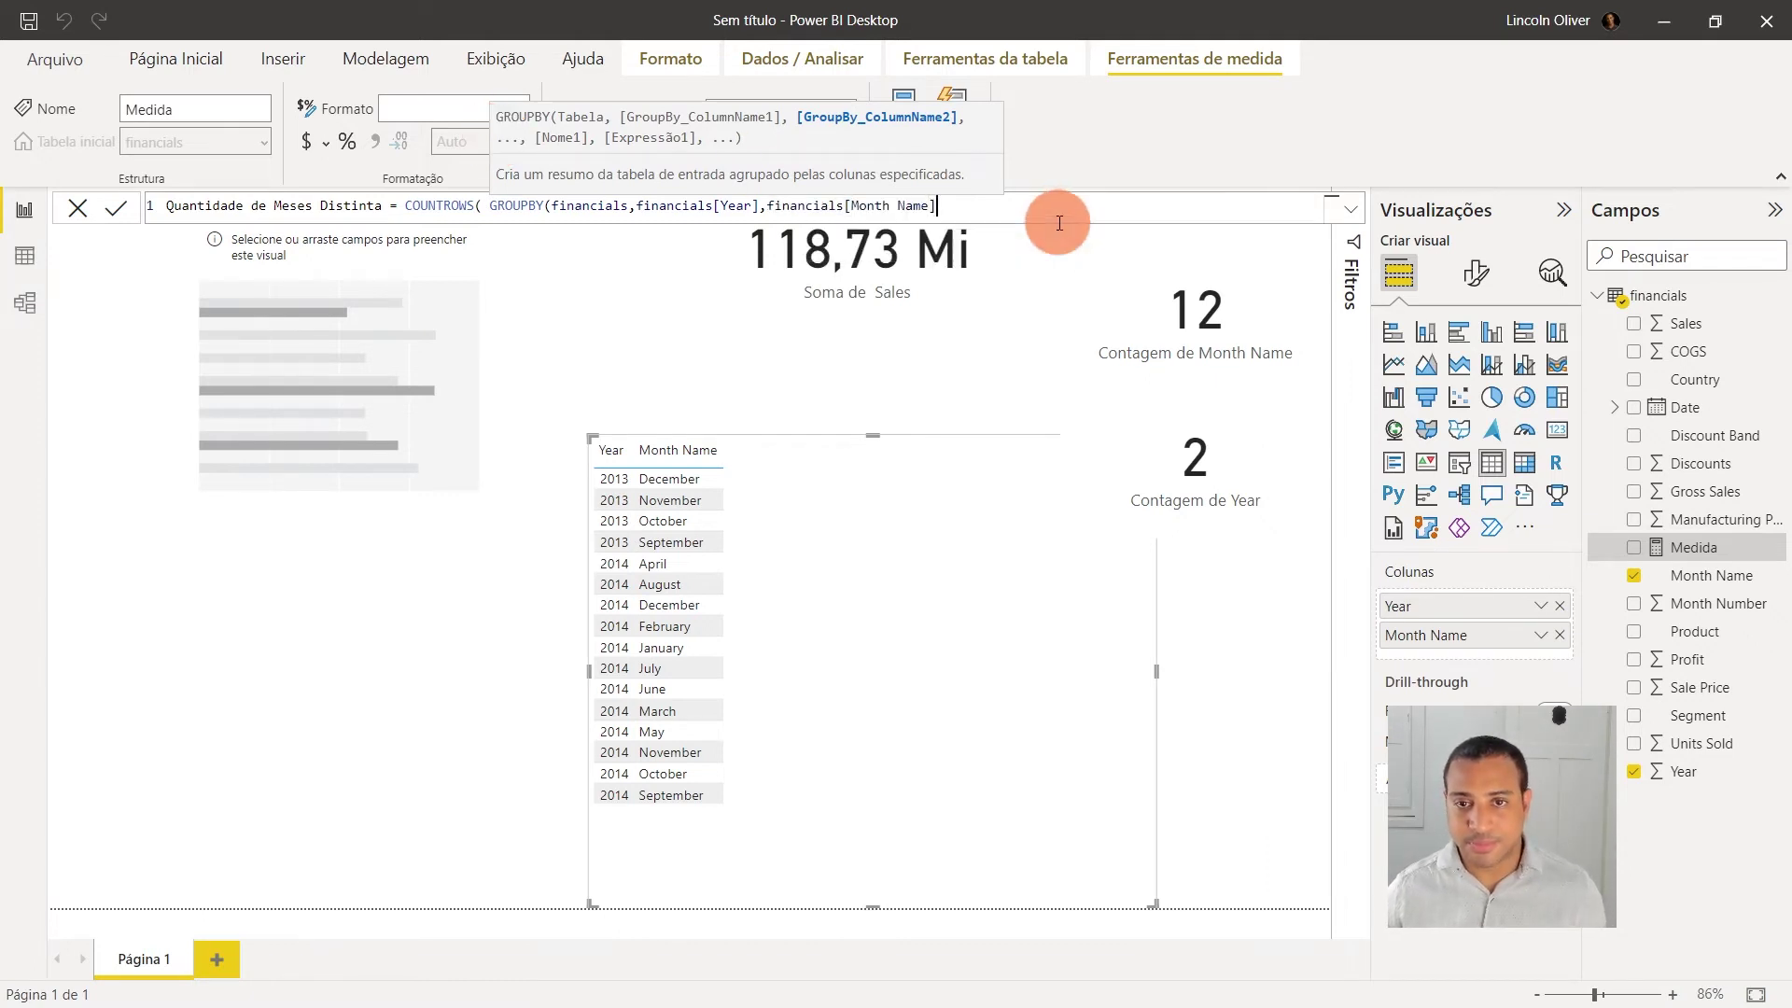
text())
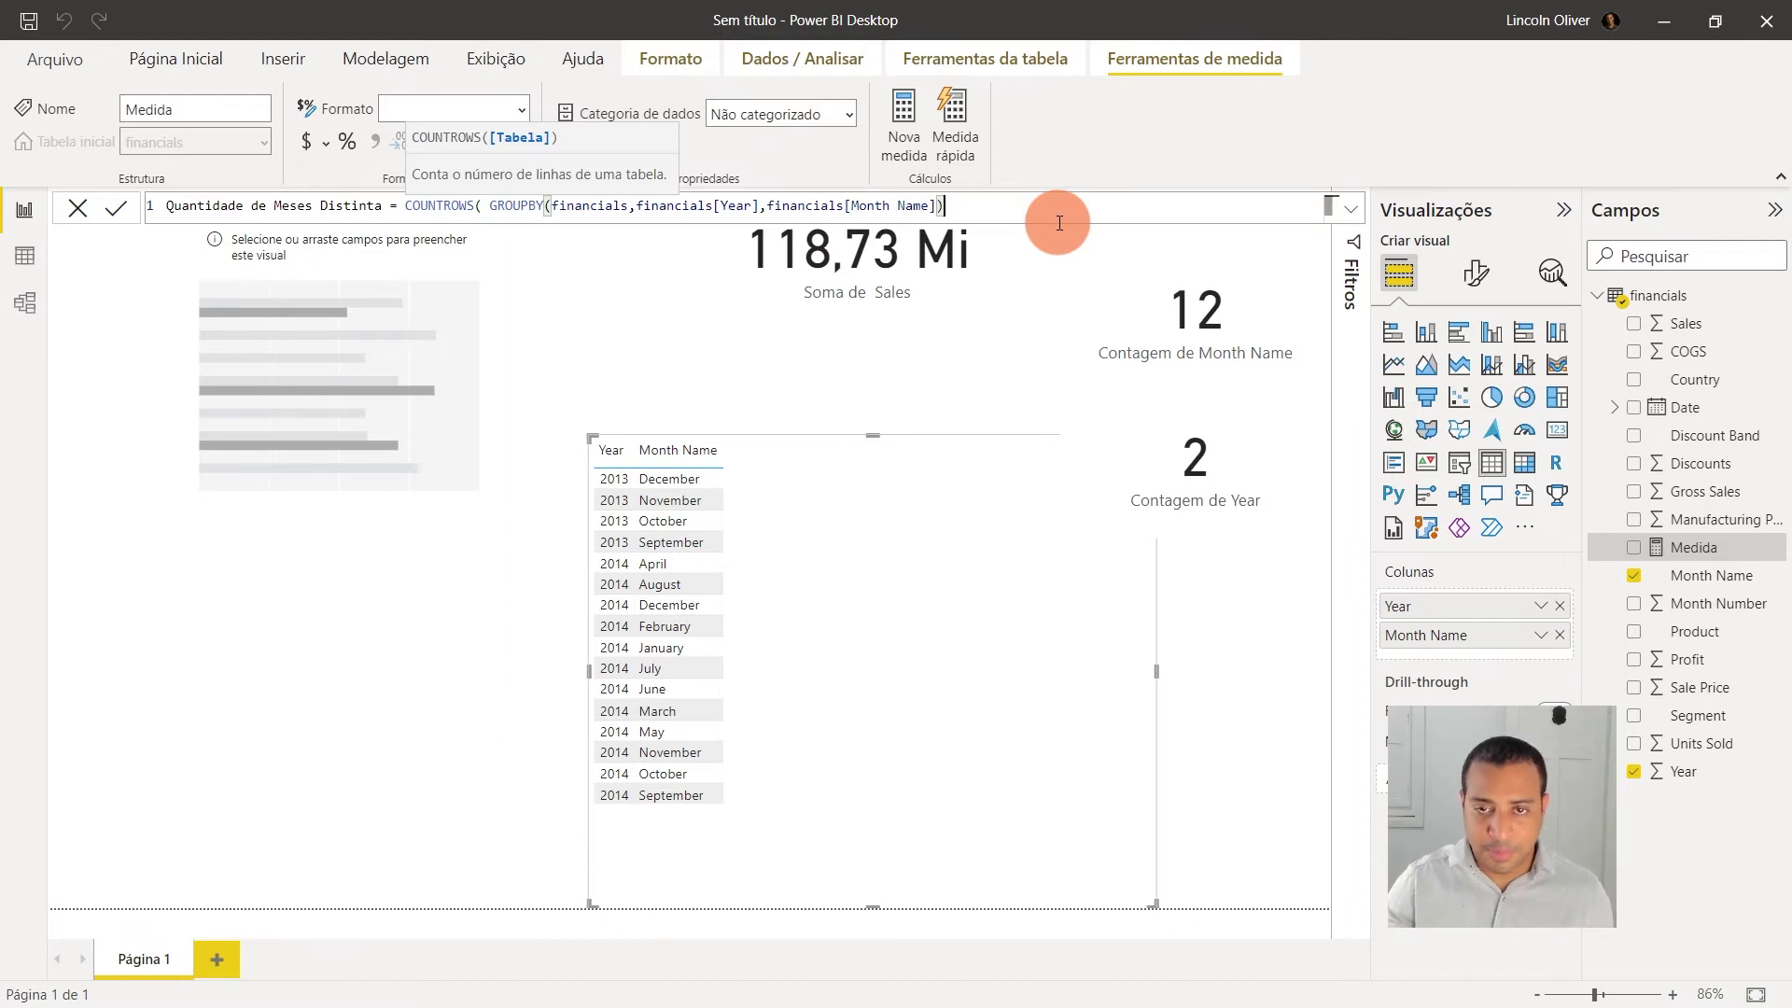
text())
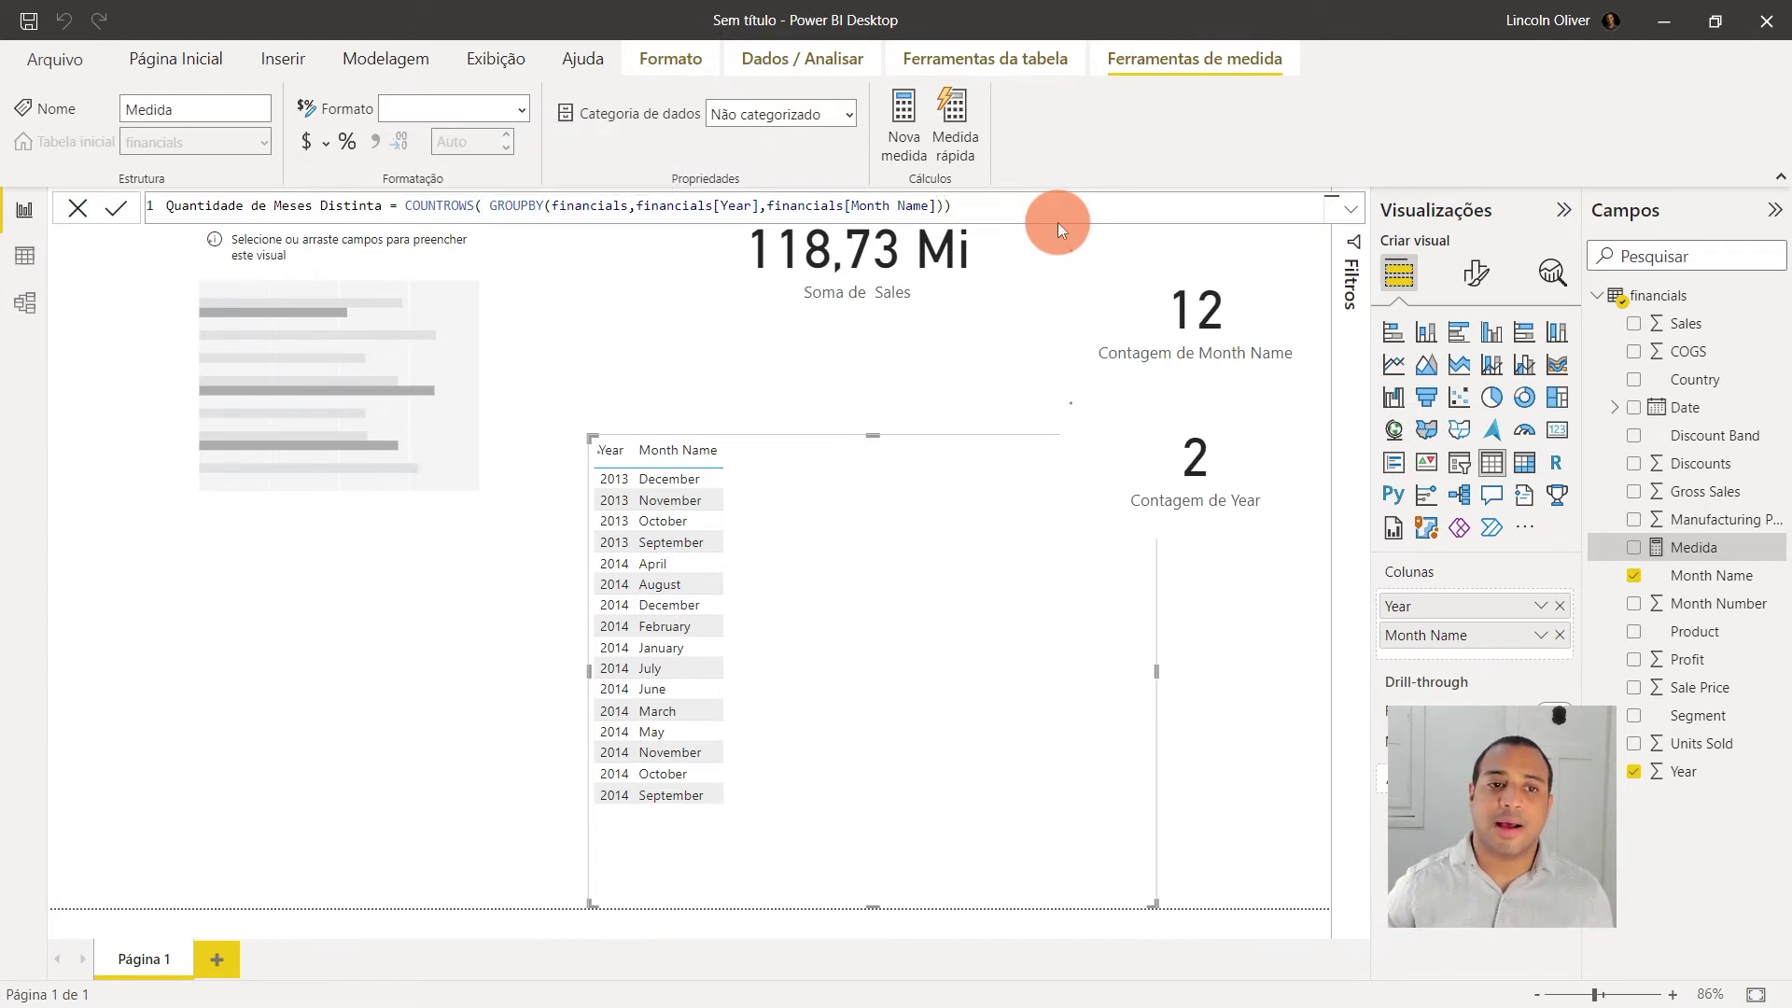
key(Return)
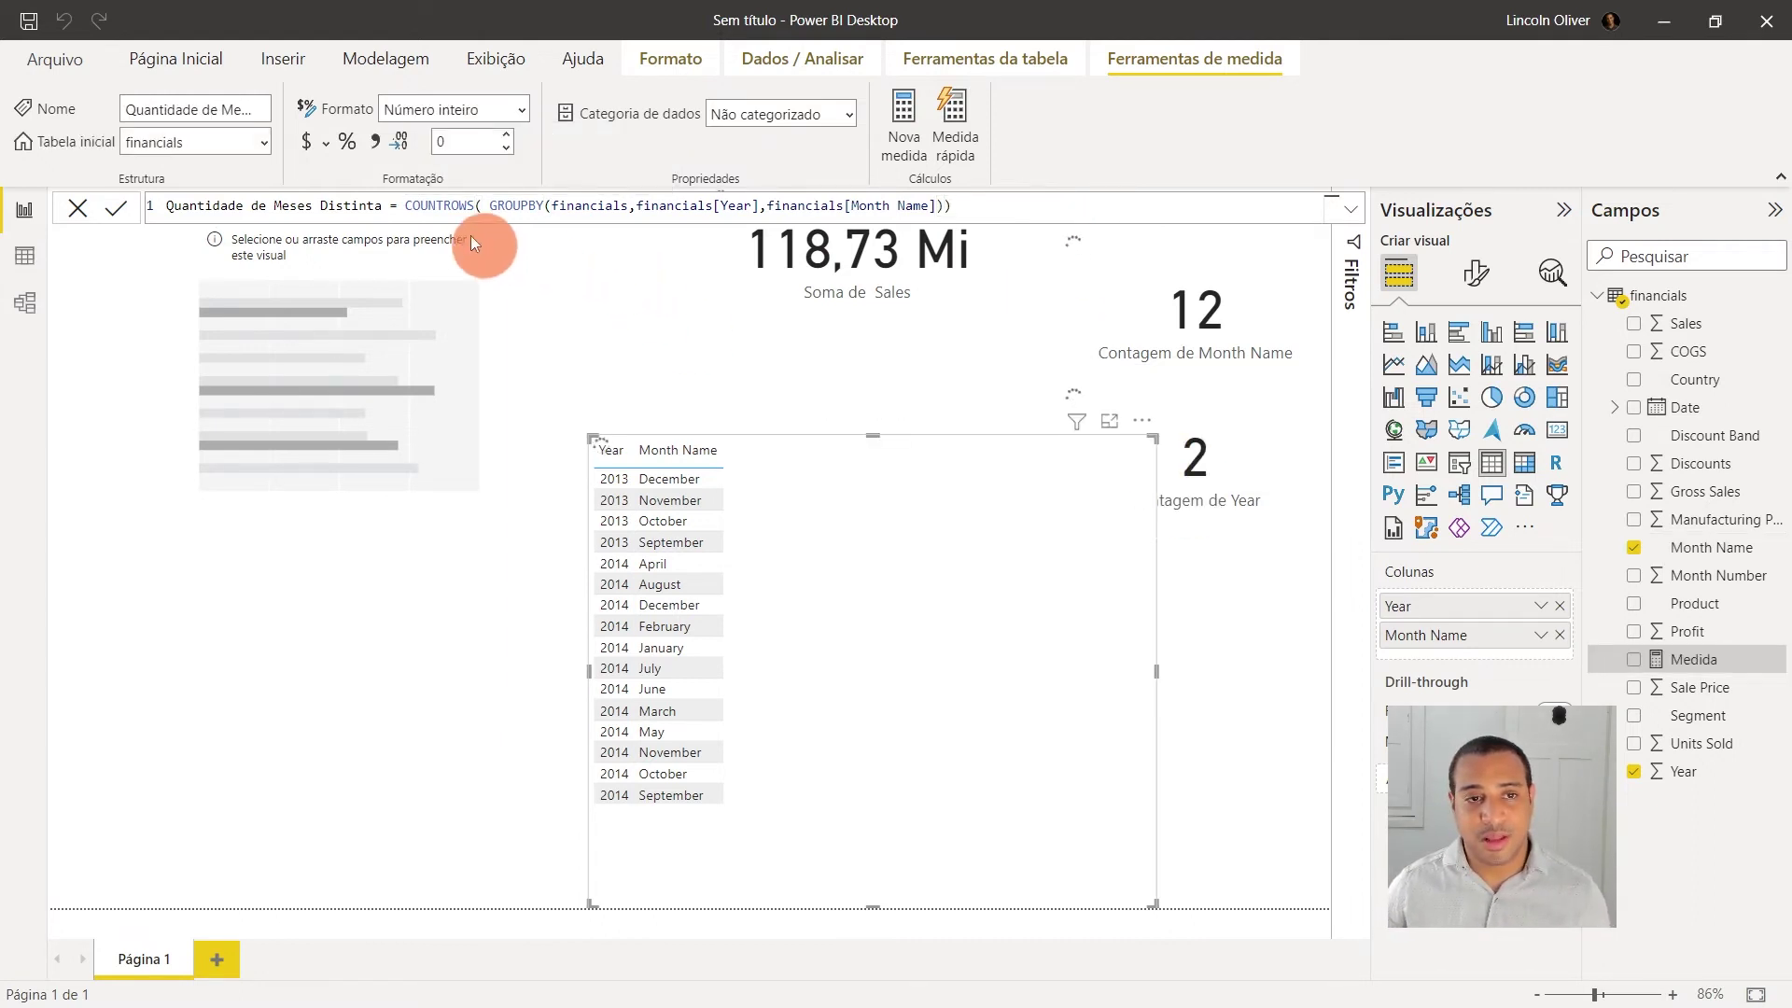
Step: Move the year–month table visual left and add a blank card visual to the page
drag(759, 660, 477, 652)
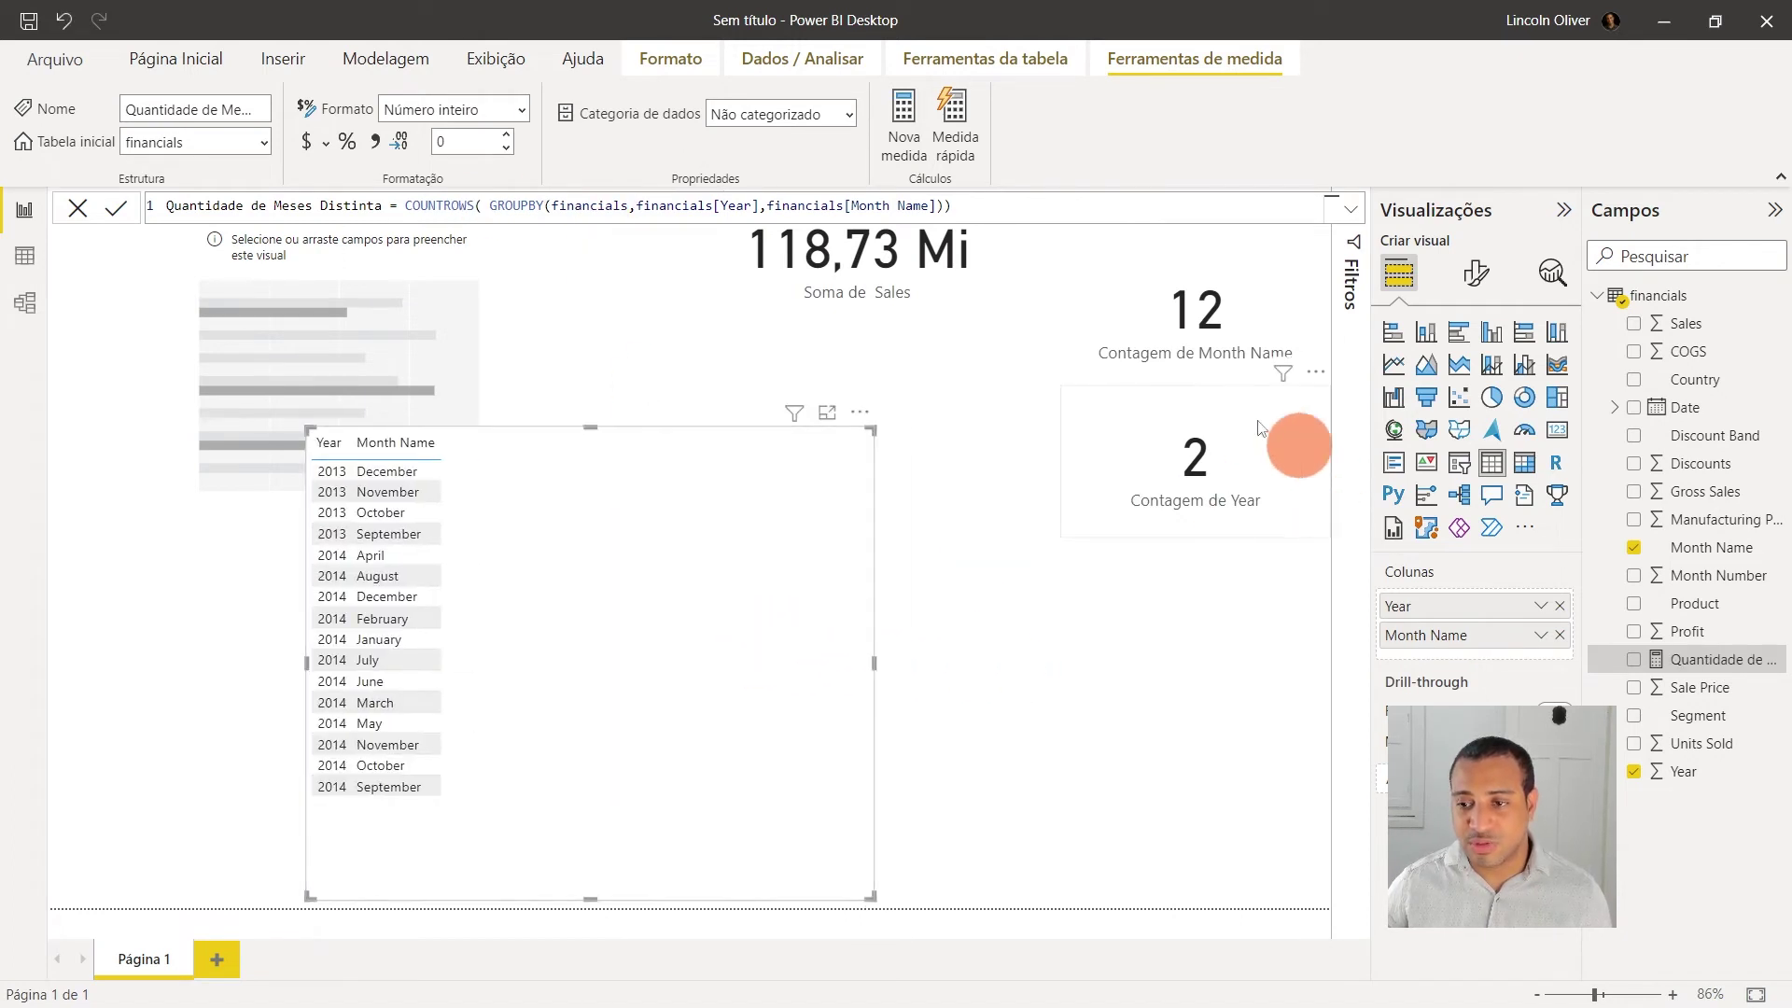
click(1195, 581)
click(1535, 476)
mouse_move(512, 658)
mouse_down()
mouse_move(1043, 635)
mouse_move(1208, 710)
mouse_up()
mouse_move(1699, 658)
mouse_down()
mouse_move(1624, 555)
mouse_move(1519, 607)
mouse_up()
Step: Put Quantidade de Meses Distinta (16) in the card and place it below Soma de Sales
drag(1183, 713, 894, 507)
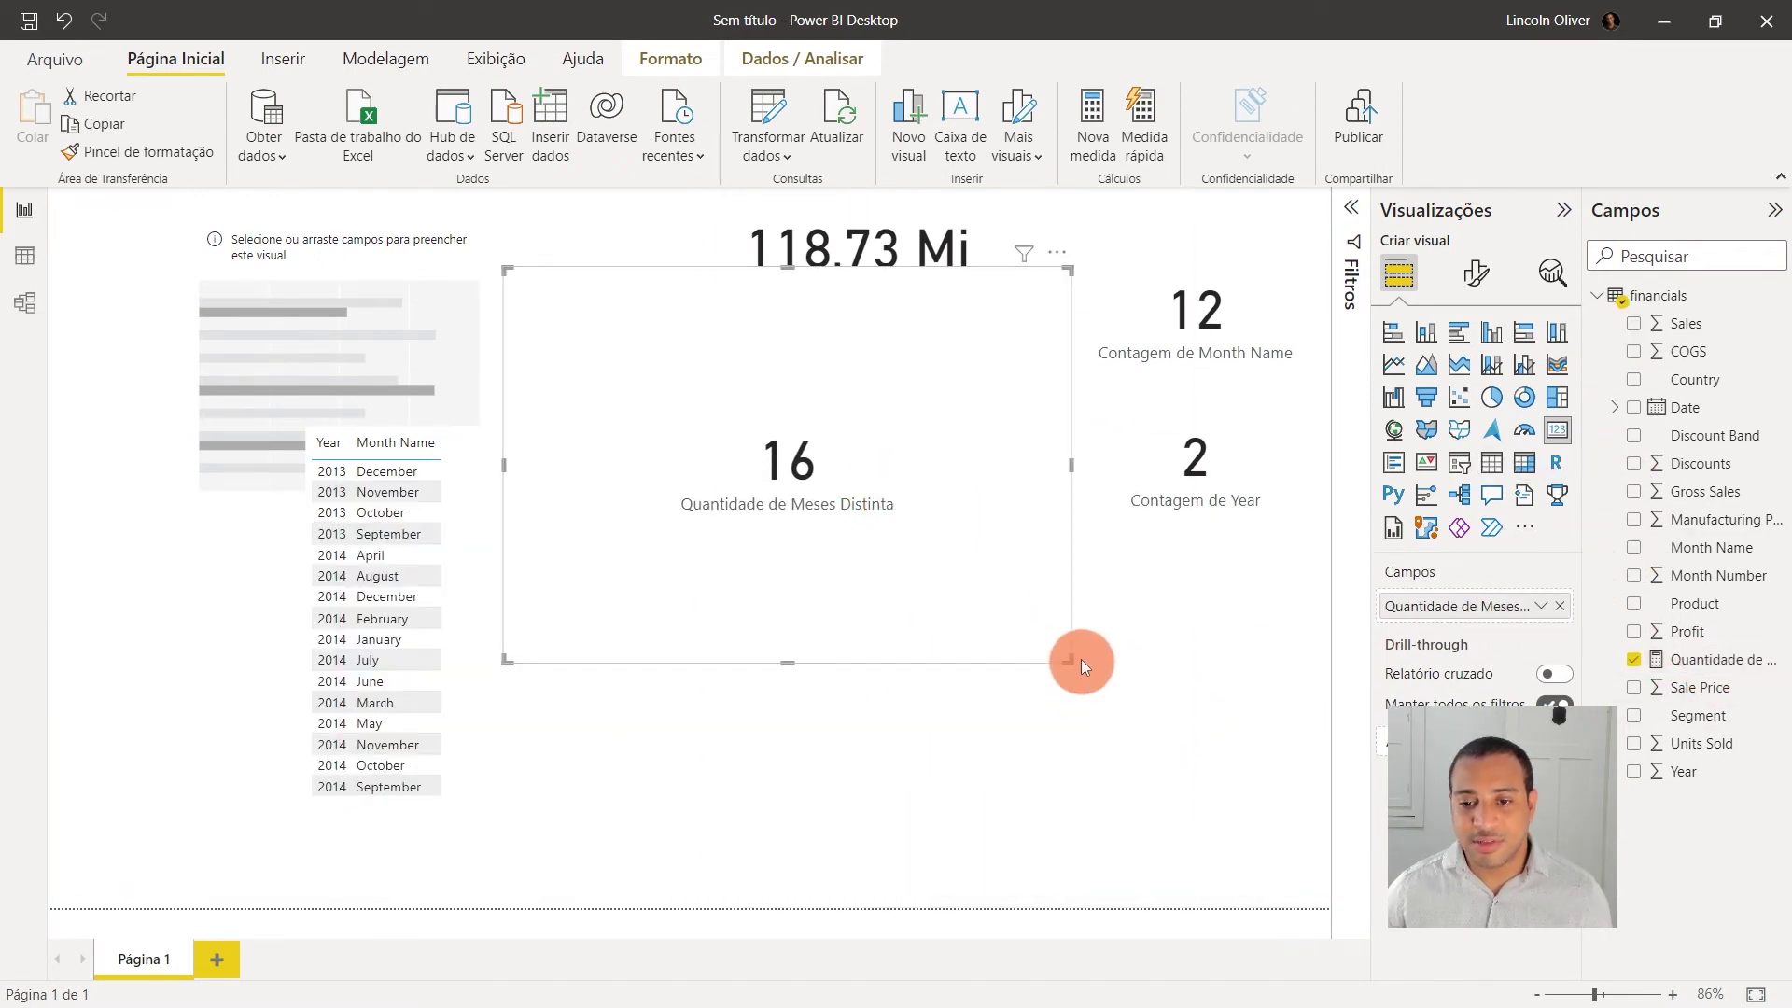
drag(1070, 665, 811, 448)
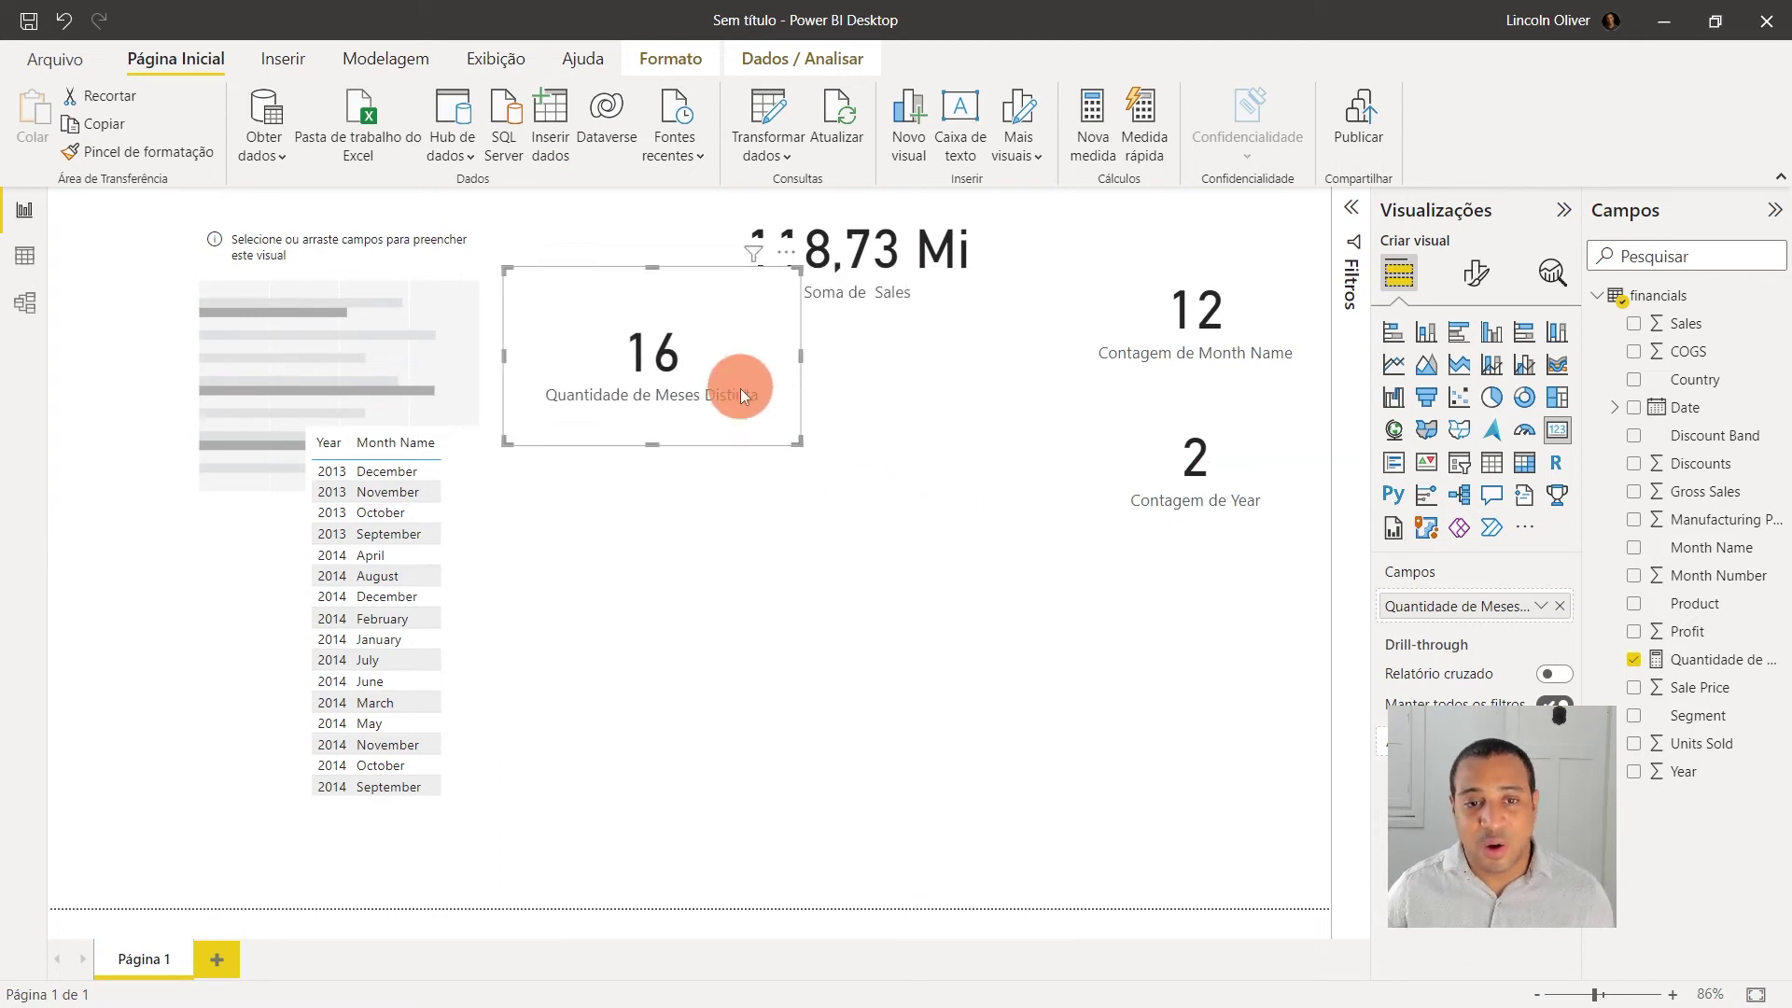
drag(741, 388, 782, 454)
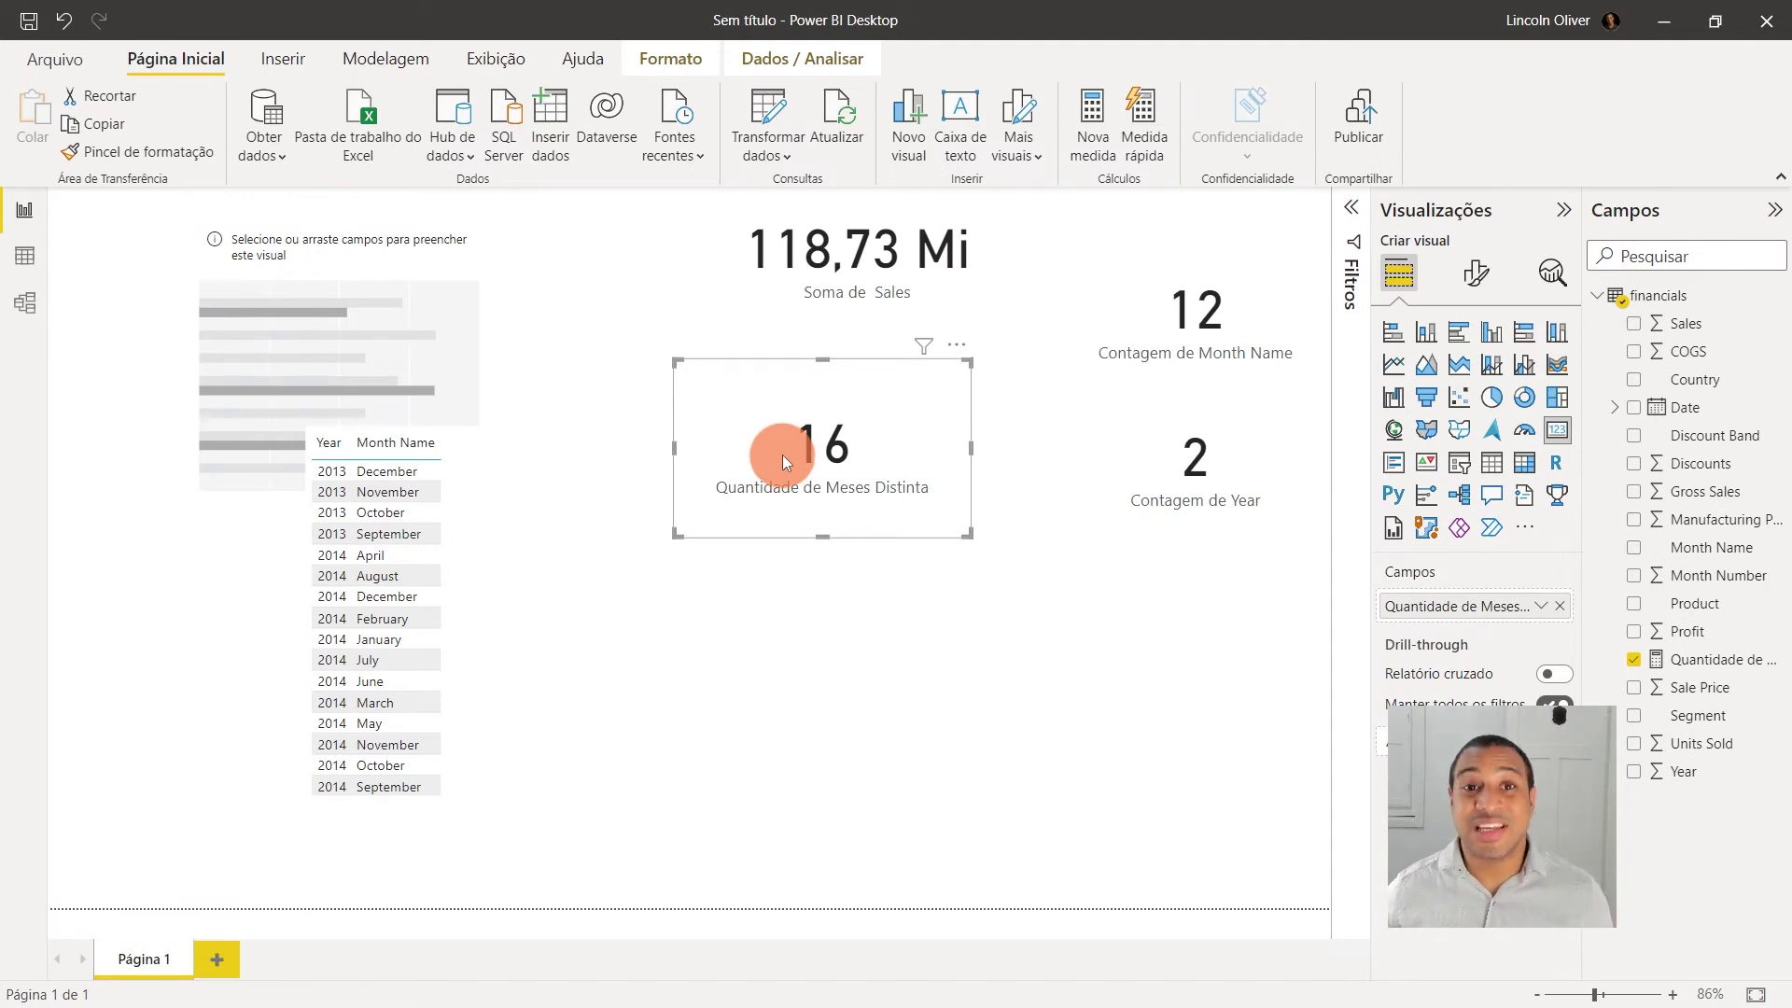
click(1690, 303)
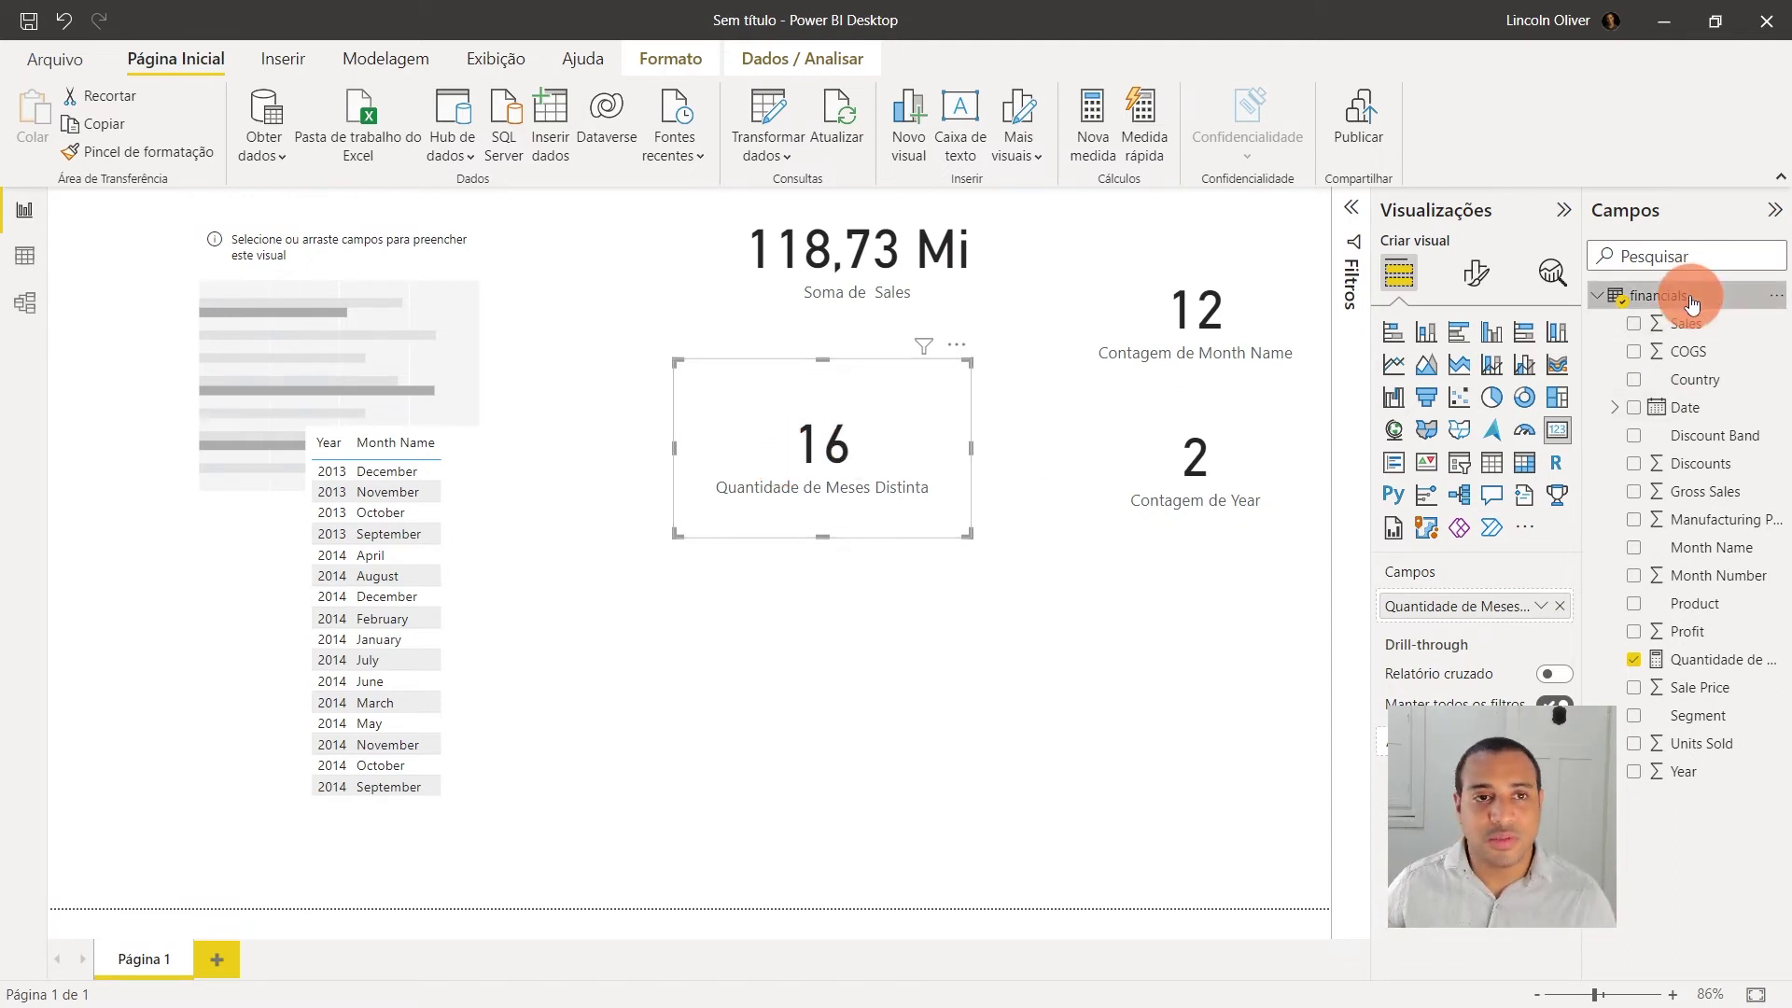
Step: Start a new measure with formula SUM(financials[ Sales])/[Quantidade de Meses Distinta]
click(525, 120)
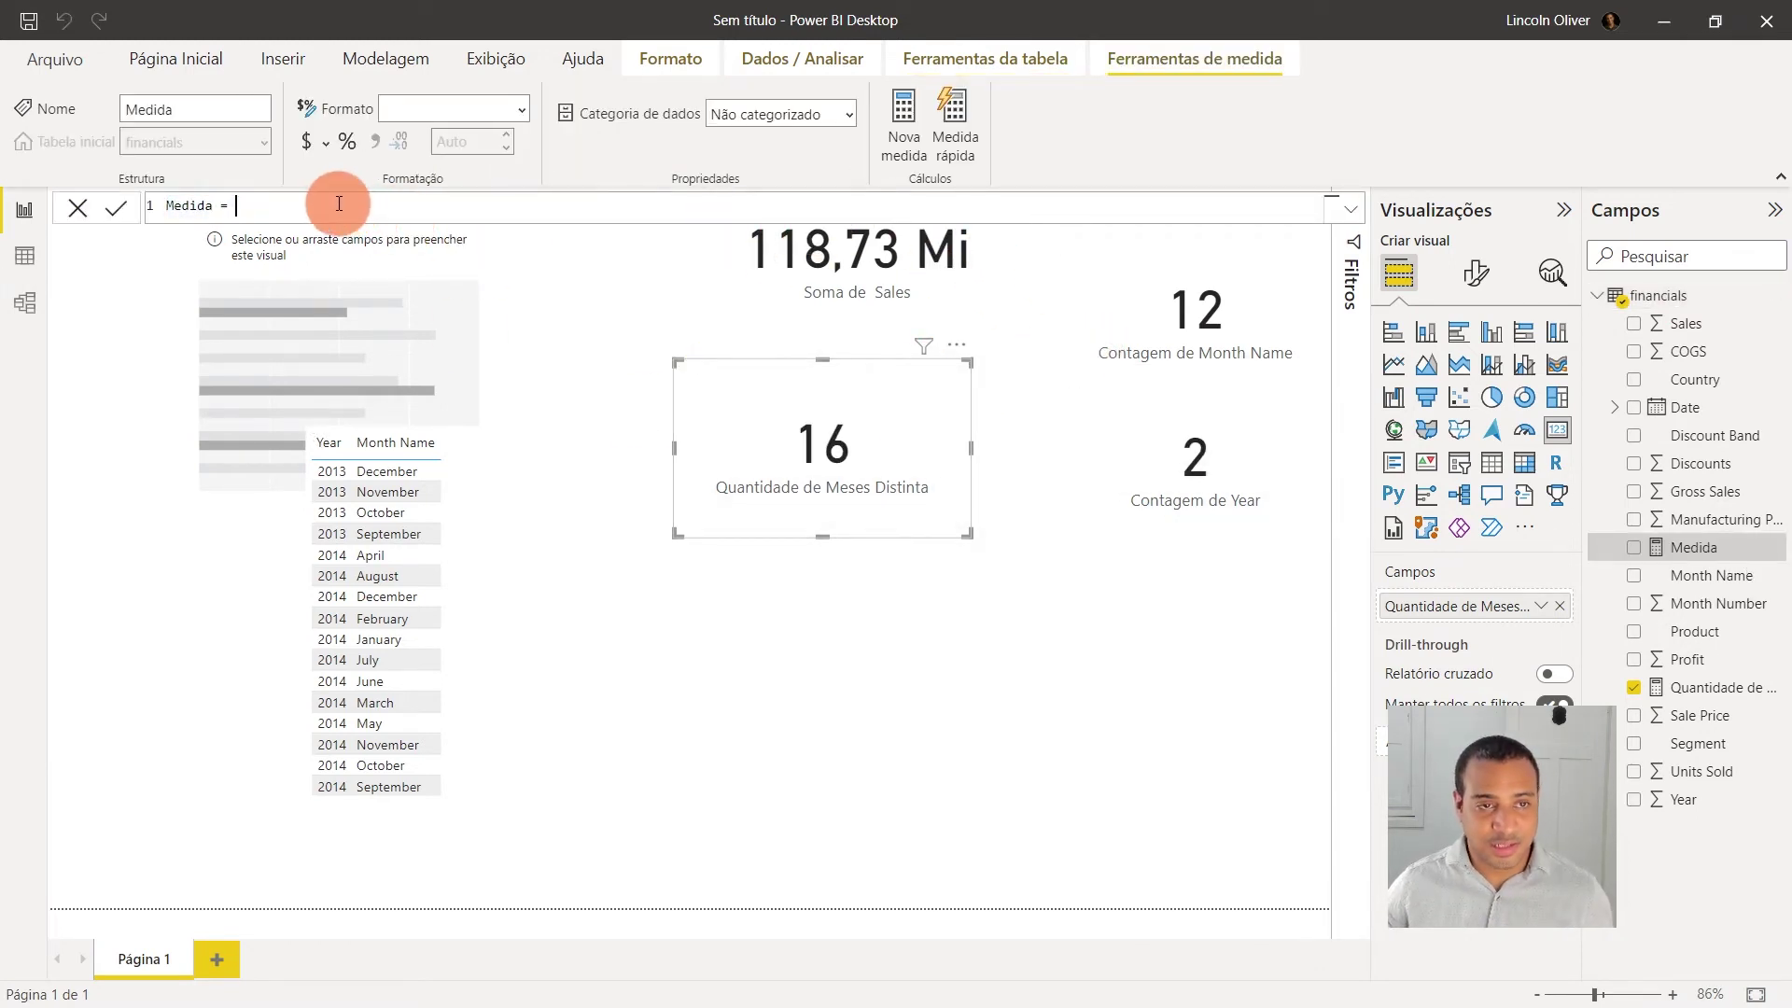
text(SUM()
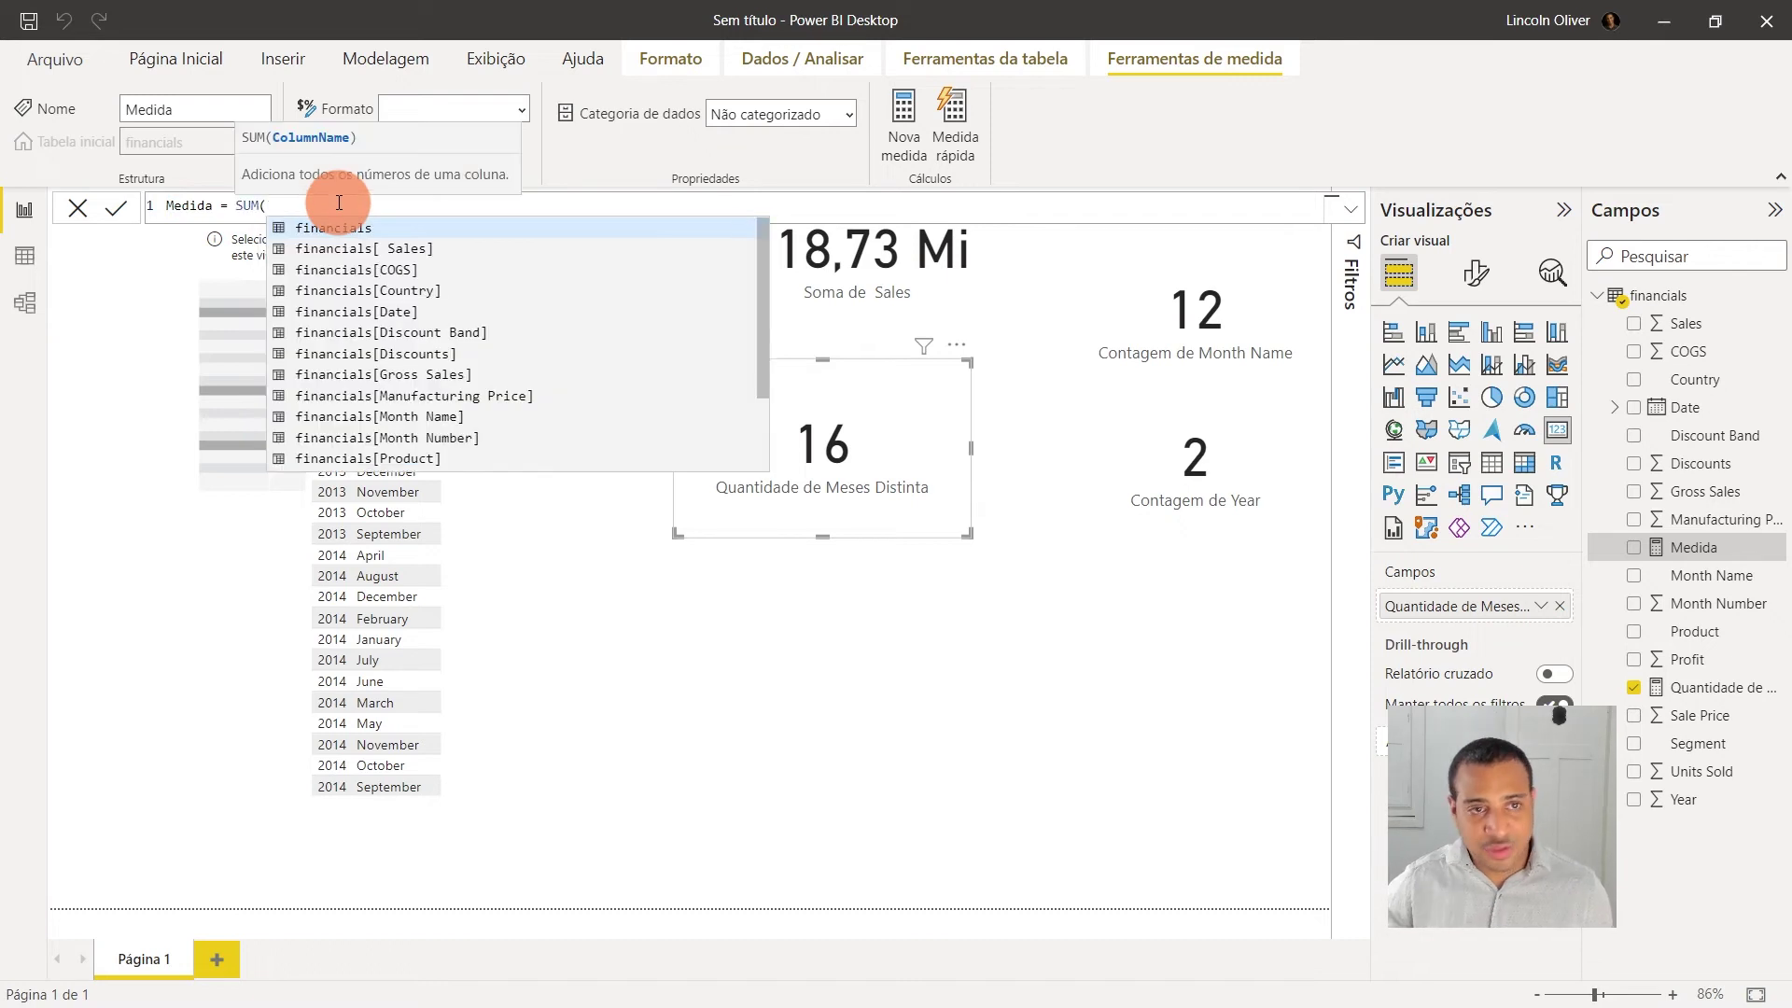
text(sal)
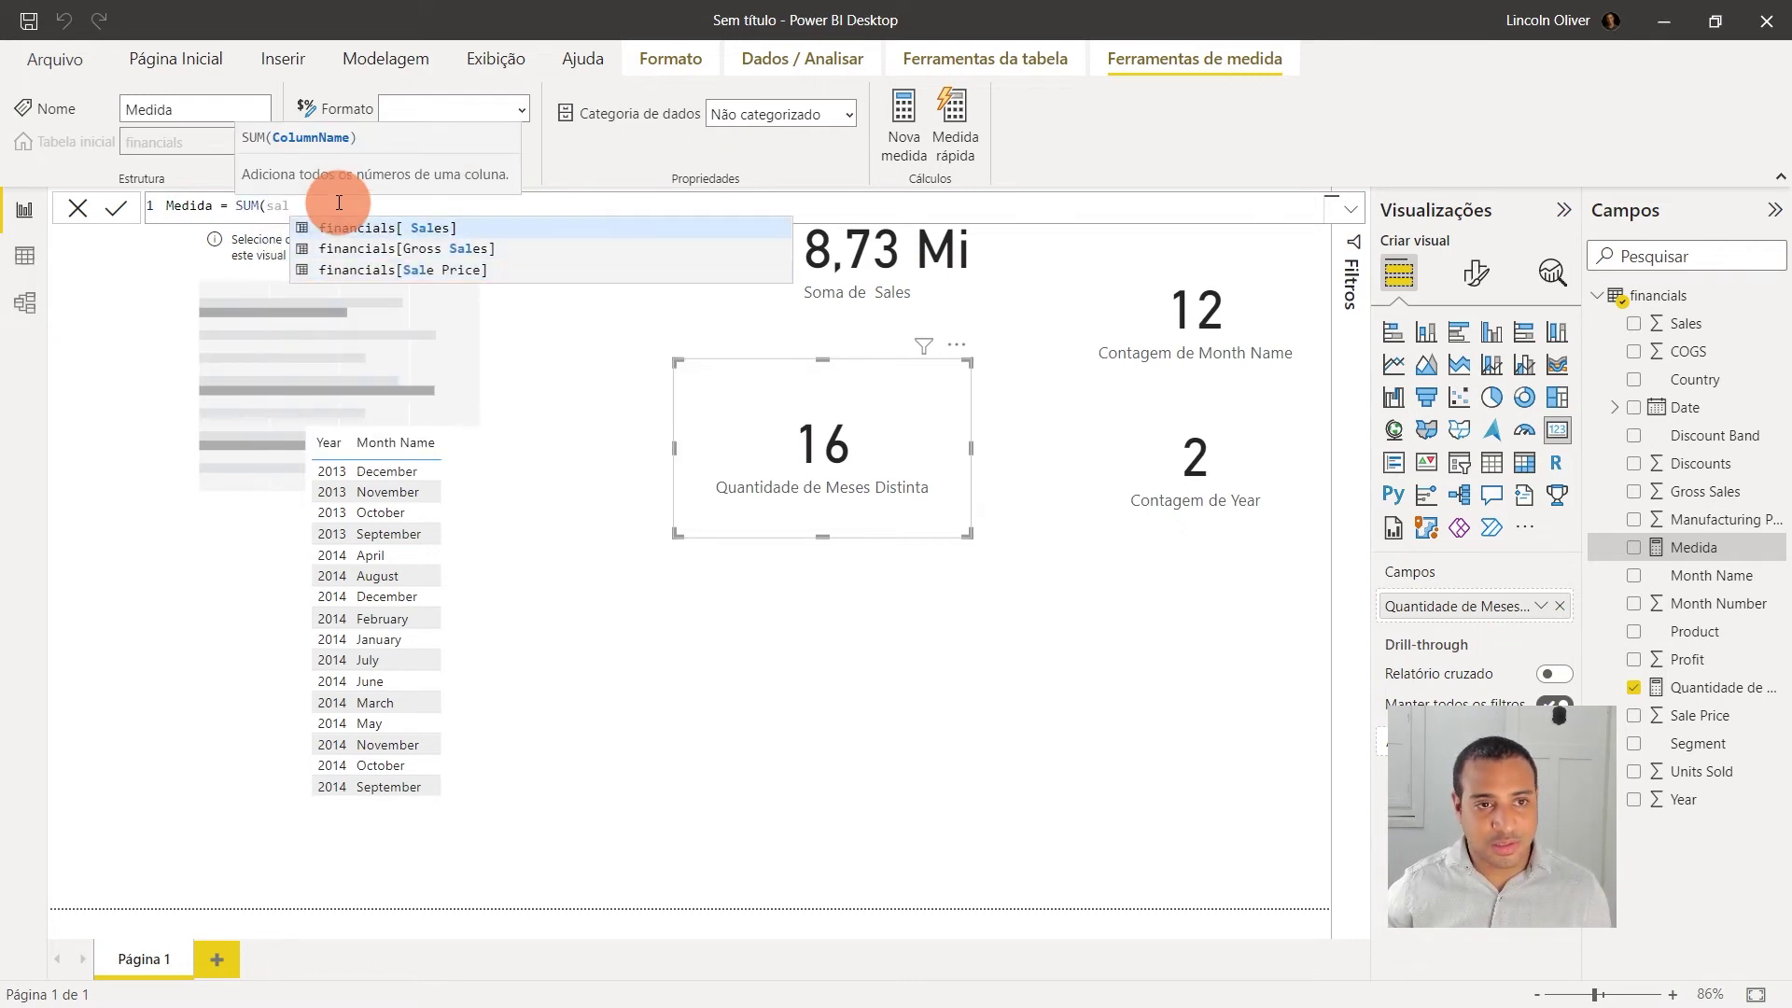
key(Tab)
text()/)
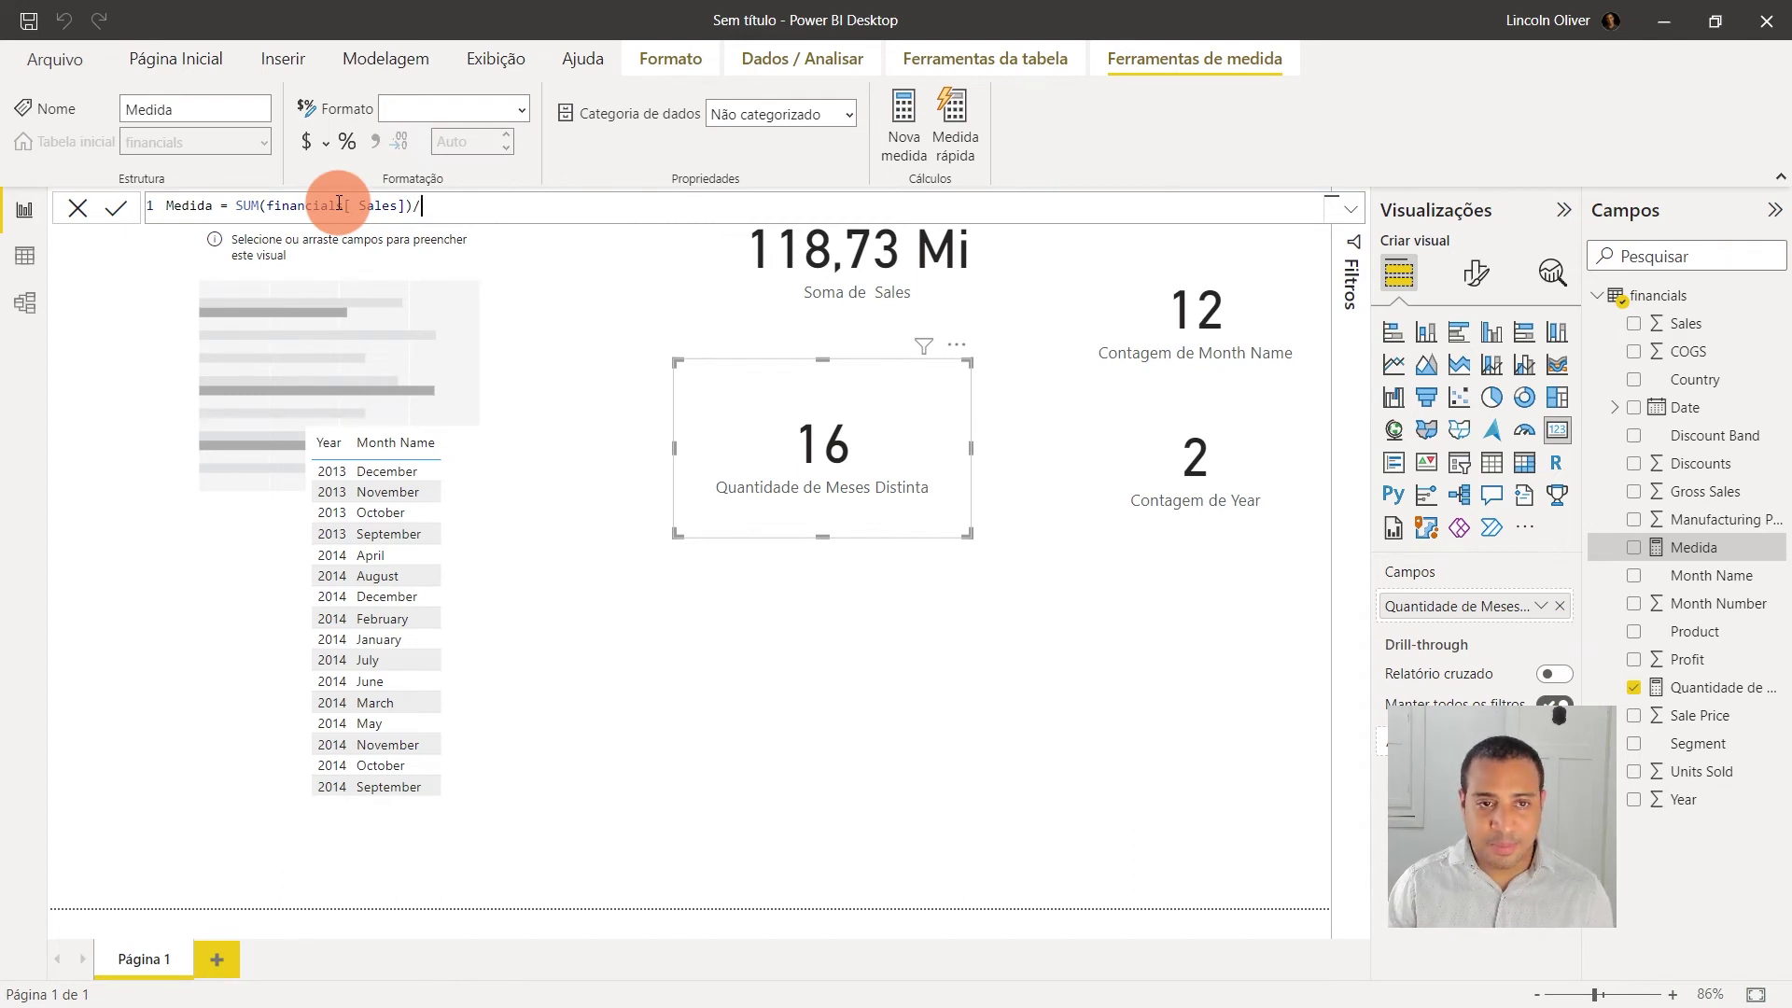
text(quan)
key(Tab)
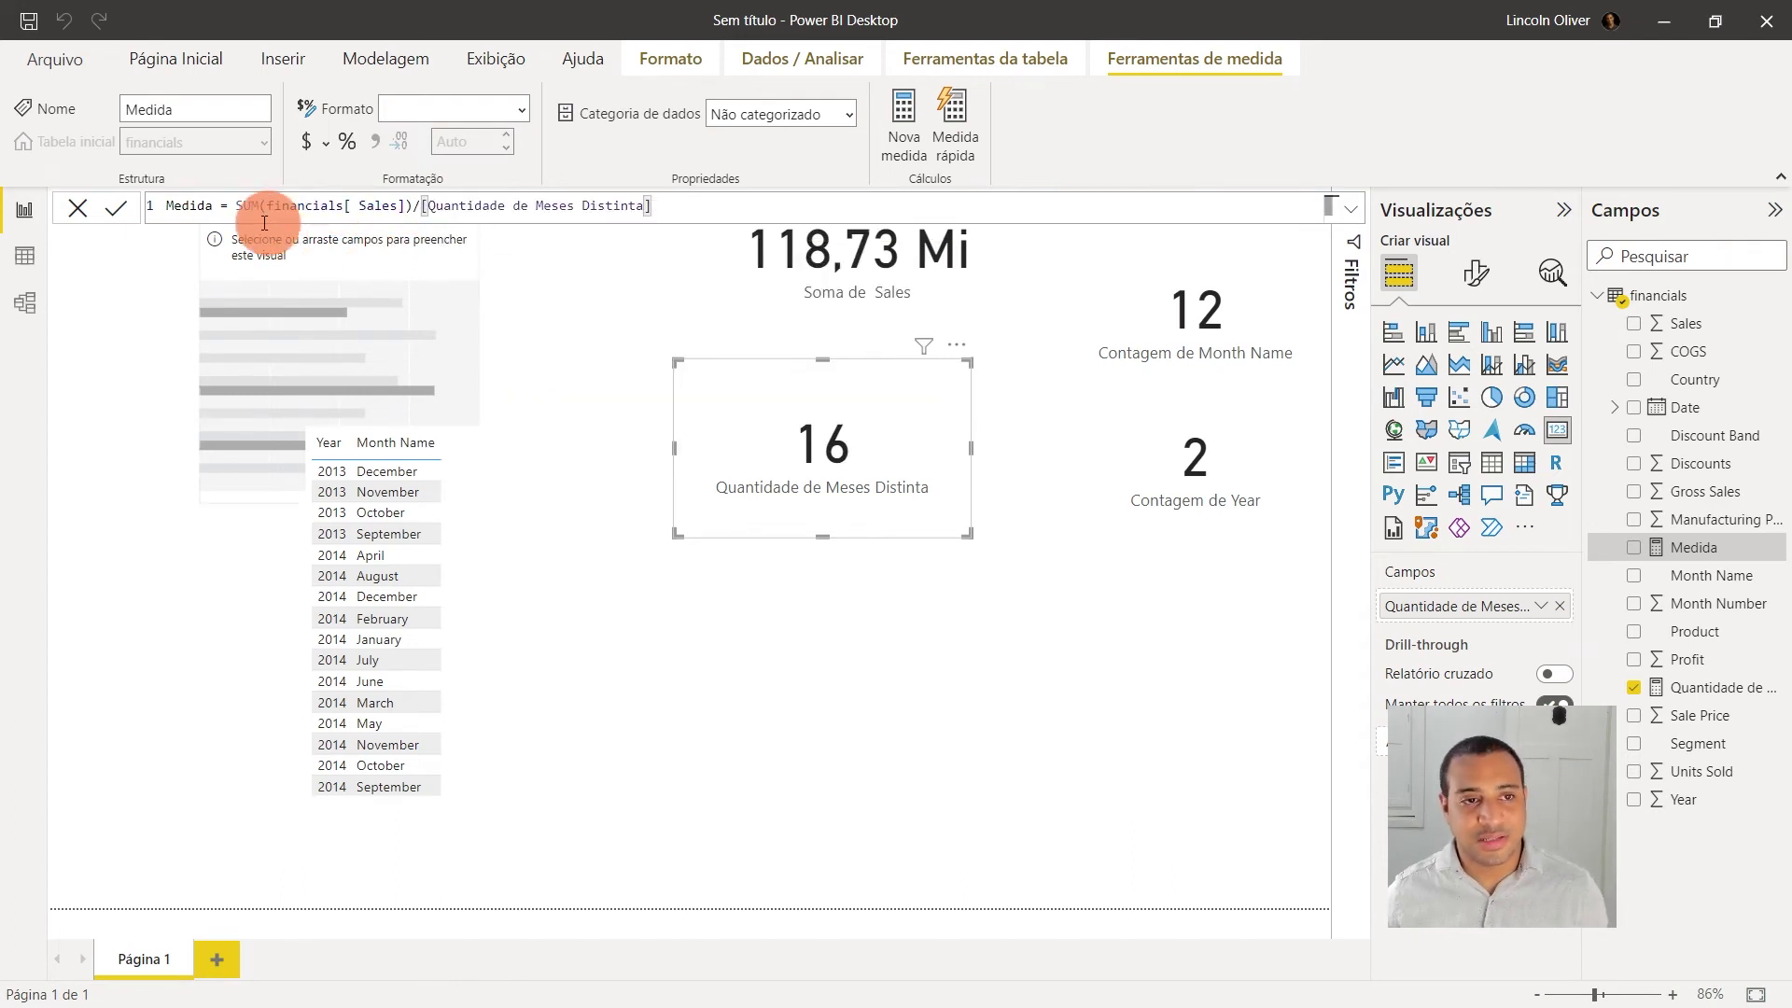
Step: Name the measure 'Média de Venda Mensal Geral' and commit it
double_click(189, 205)
text(Média de VEnd)
key(BackSpace)
key(BackSpace)
key(BackSpace)
text(enda Mensal Geral)
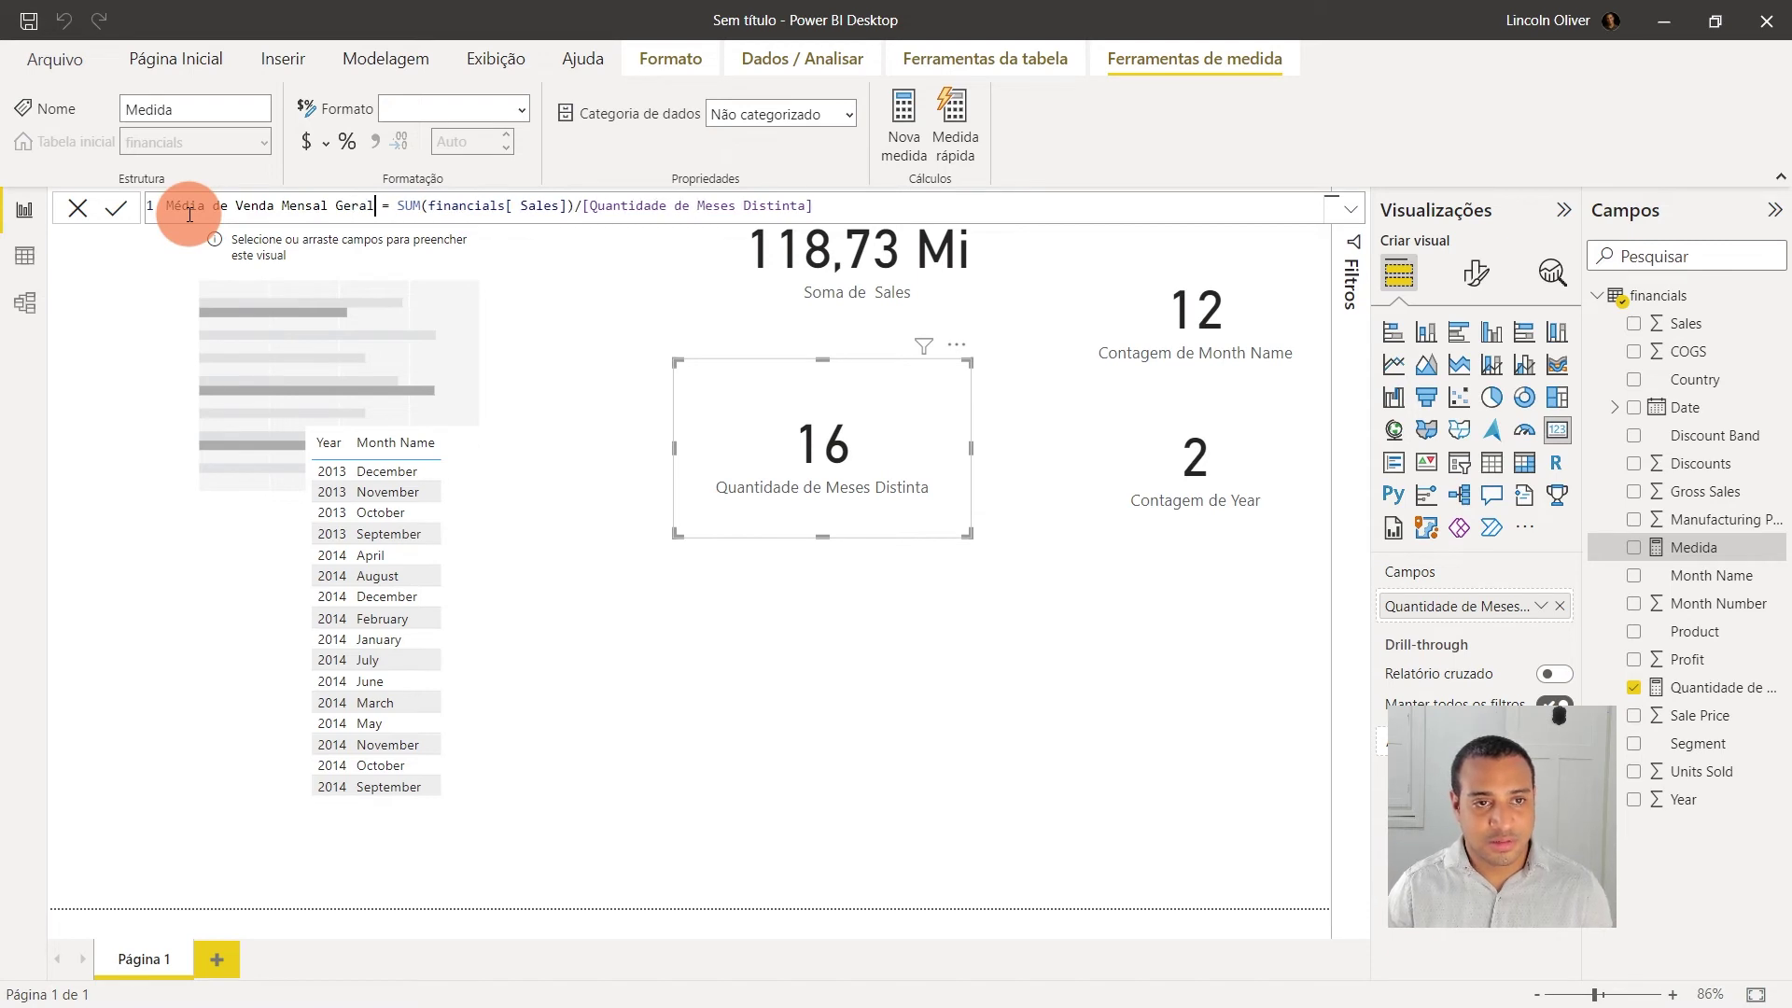
key(Return)
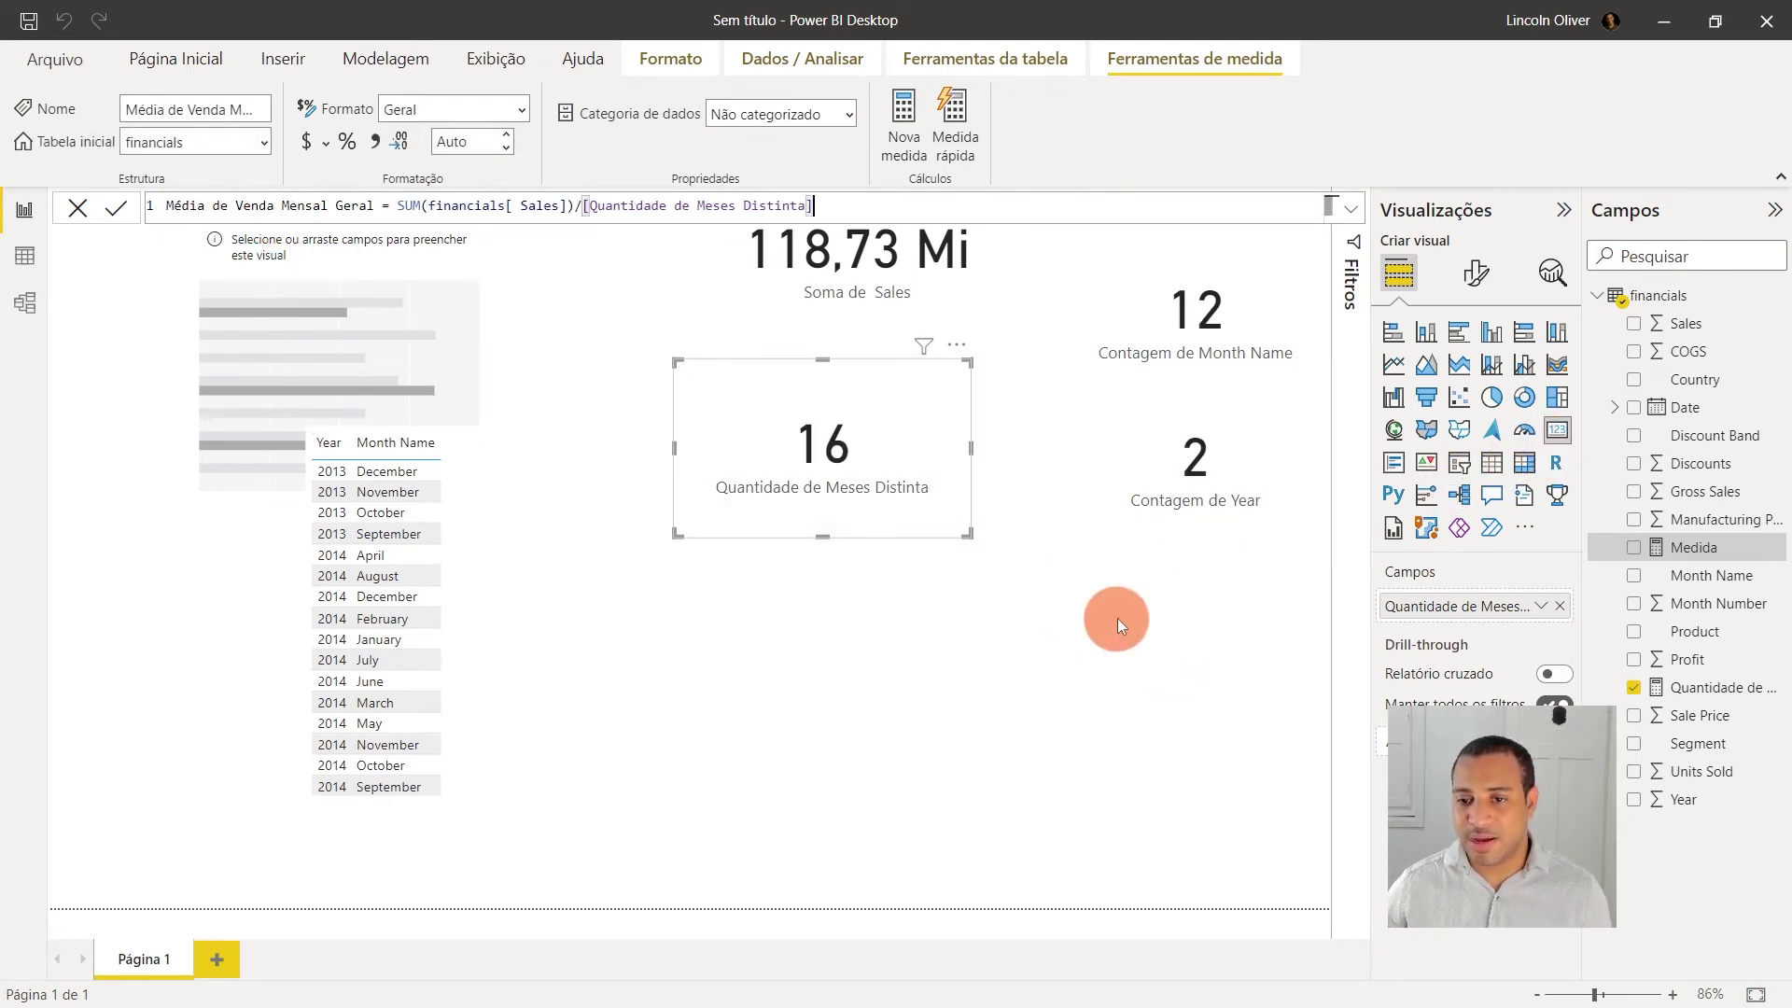
click(1124, 679)
Step: Add a Média de Venda Mensal Geral card (7,42 Mi) and shrink it beside the other cards
click(1557, 429)
mouse_move(547, 692)
mouse_down()
mouse_move(1332, 474)
mouse_move(1213, 602)
mouse_up()
drag(1160, 749, 1146, 543)
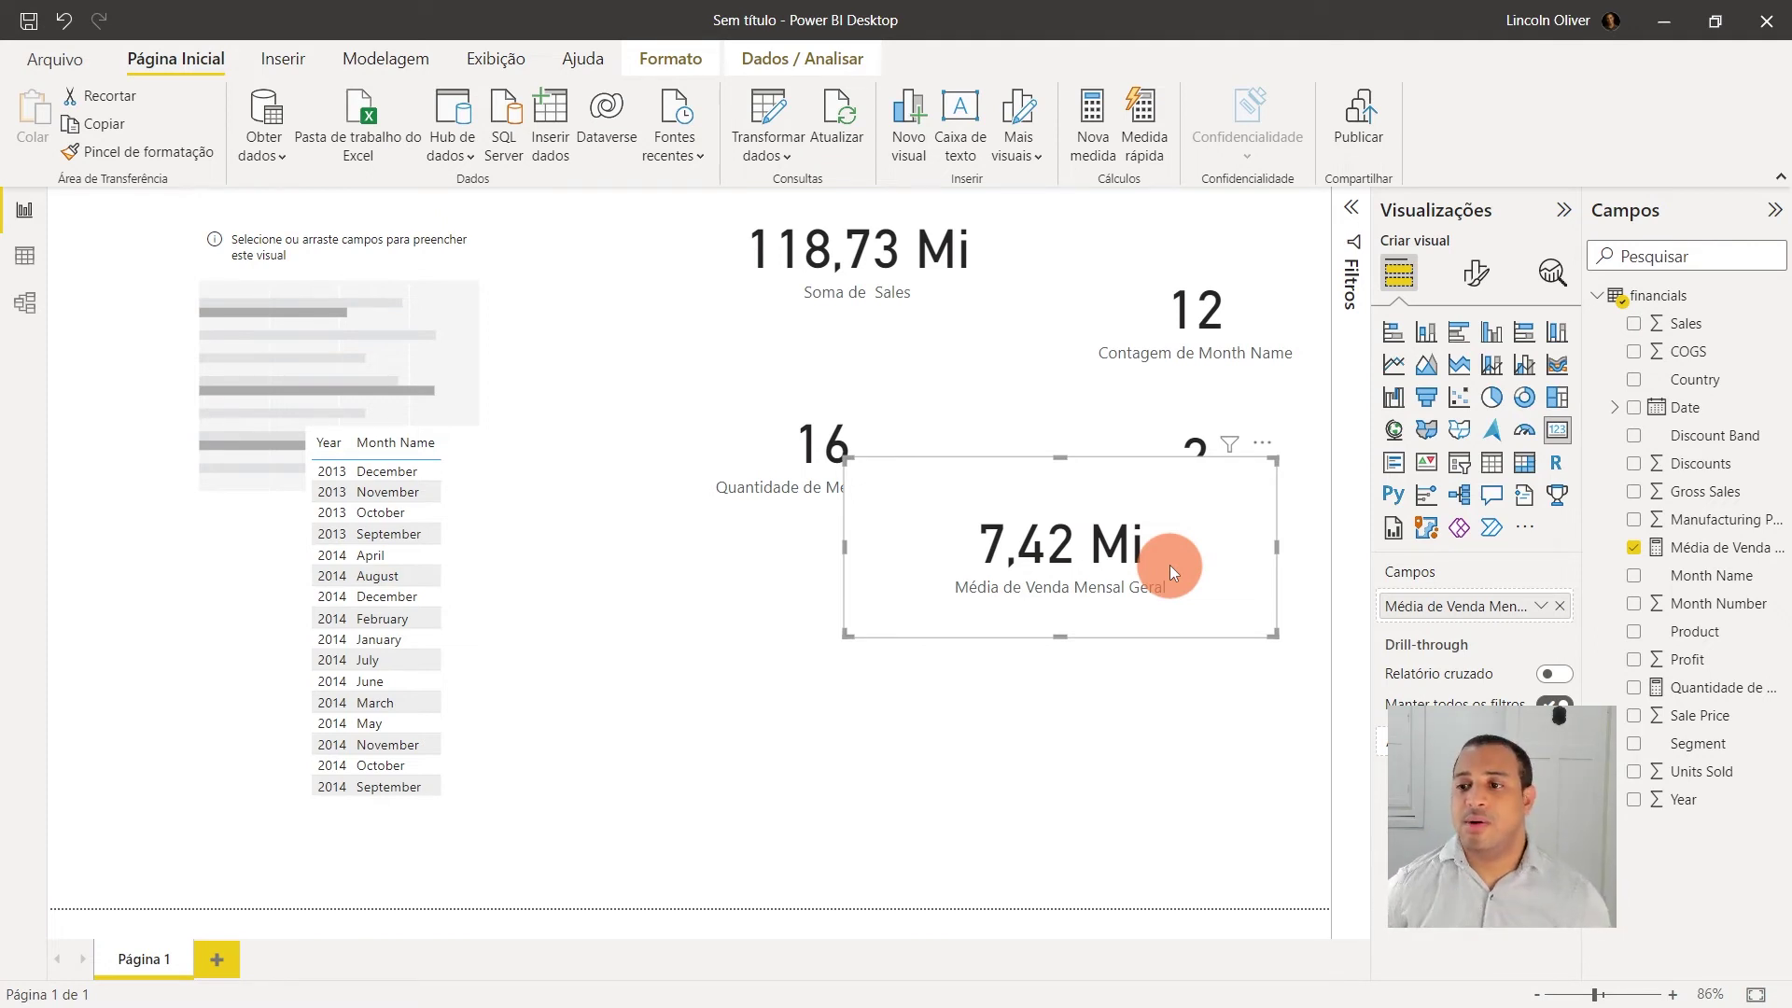
click(1715, 687)
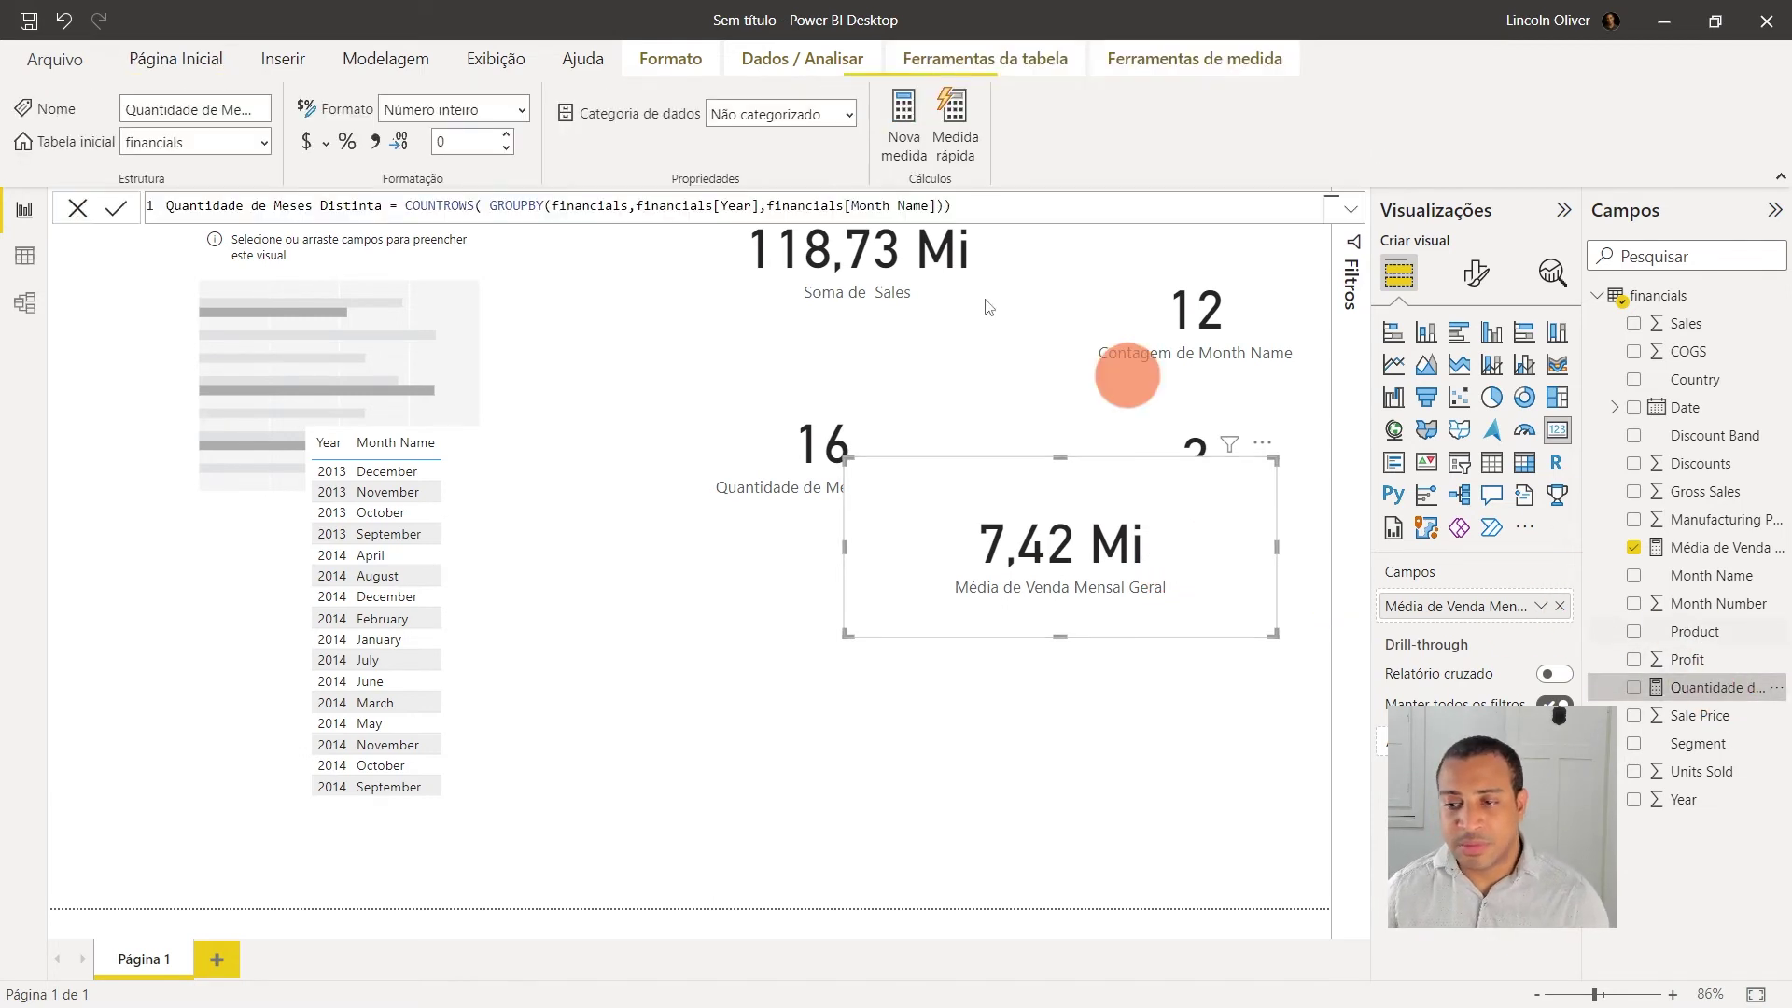
Step: Remove the space after COUNTROWS( and push the expression down to line 3
click(842, 311)
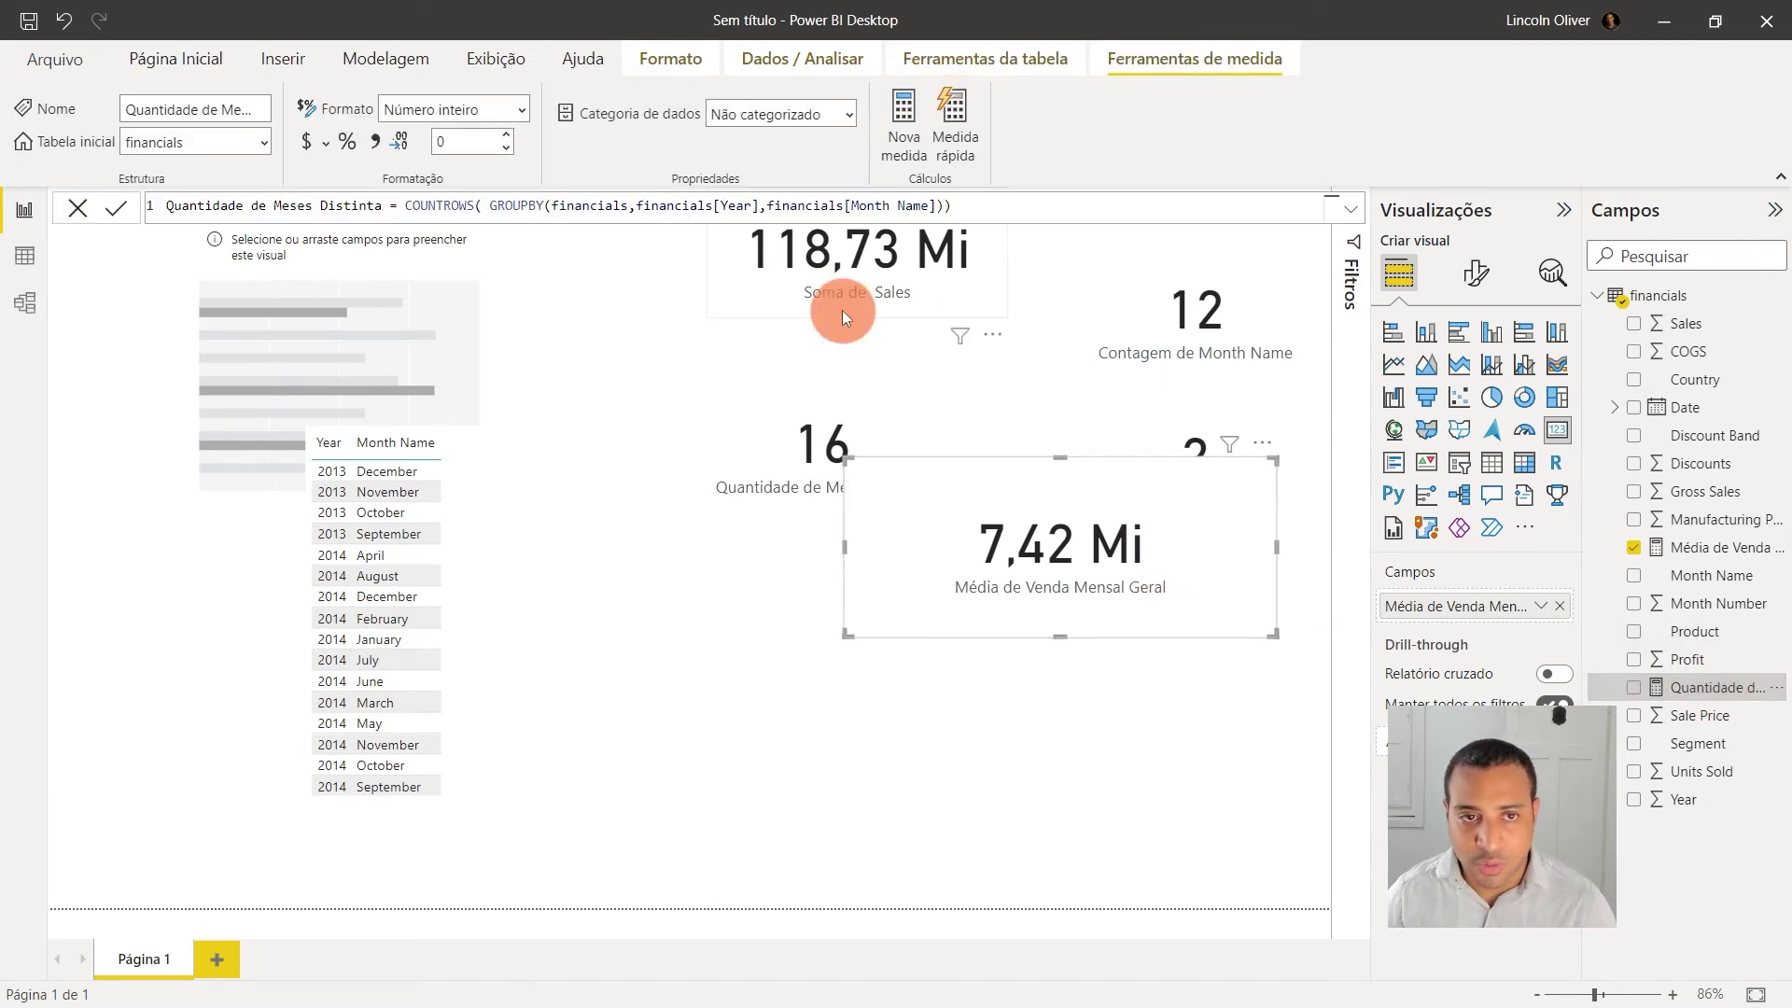
key(Delete)
click(628, 204)
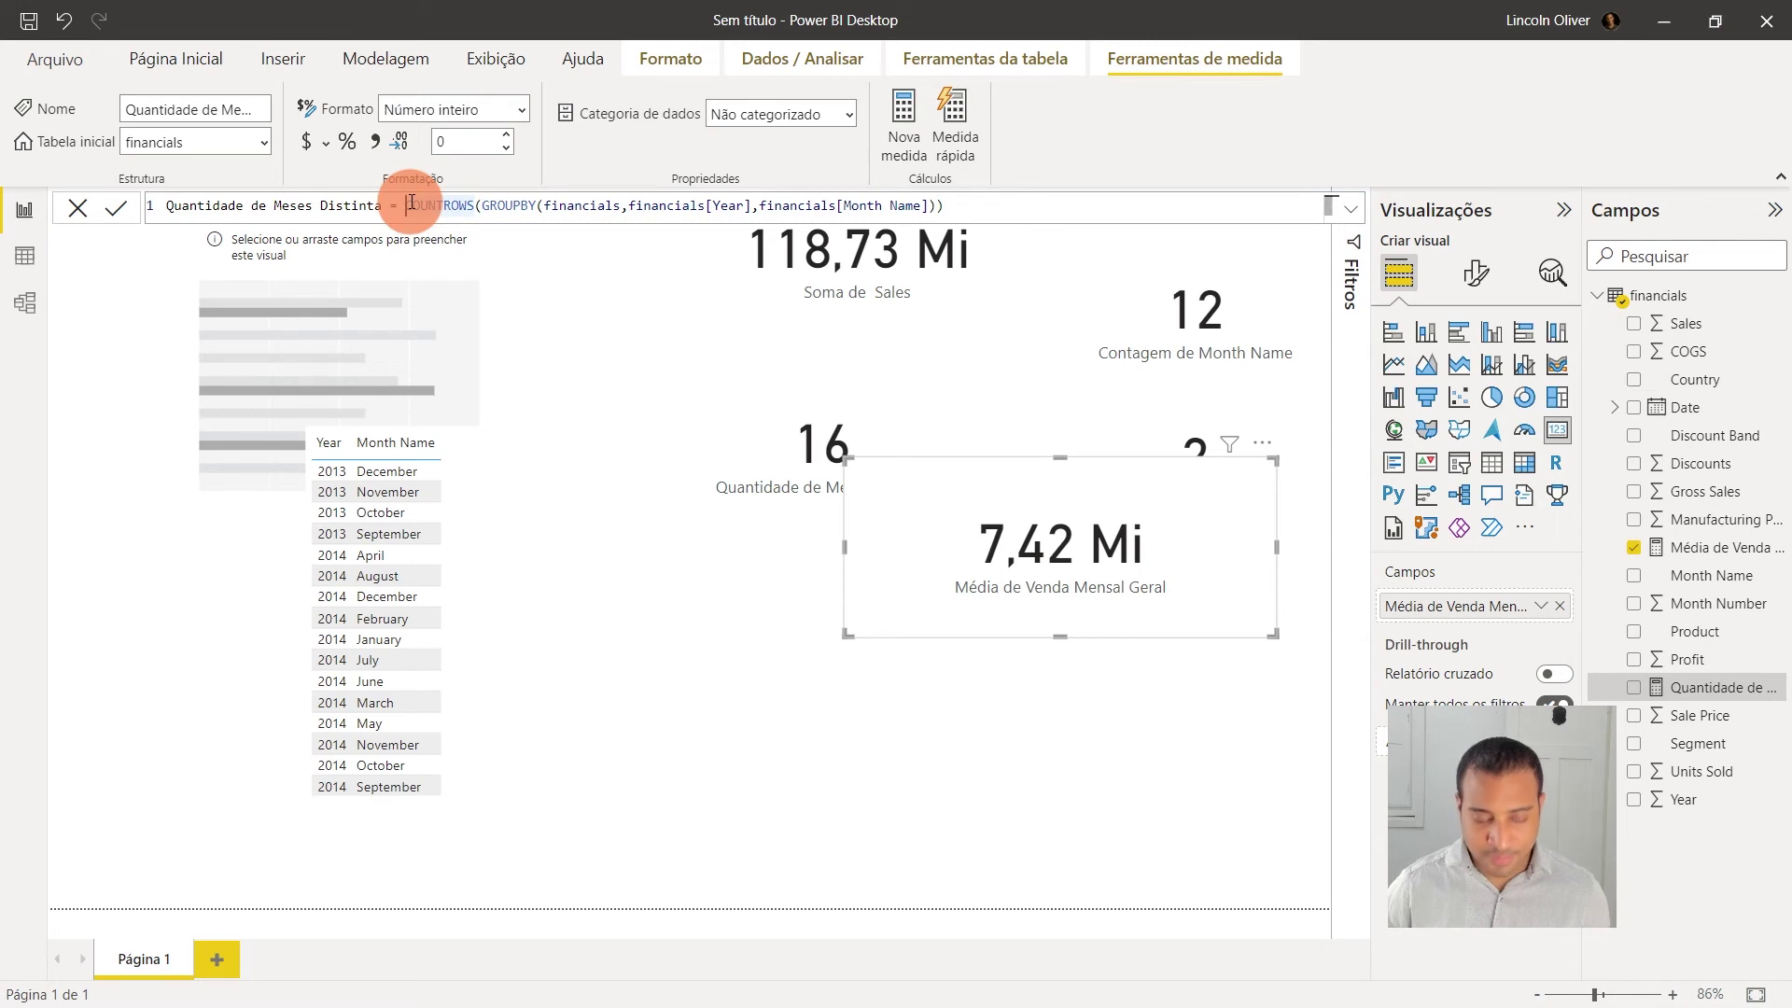
key(shift+Return)
key(shift+Return)
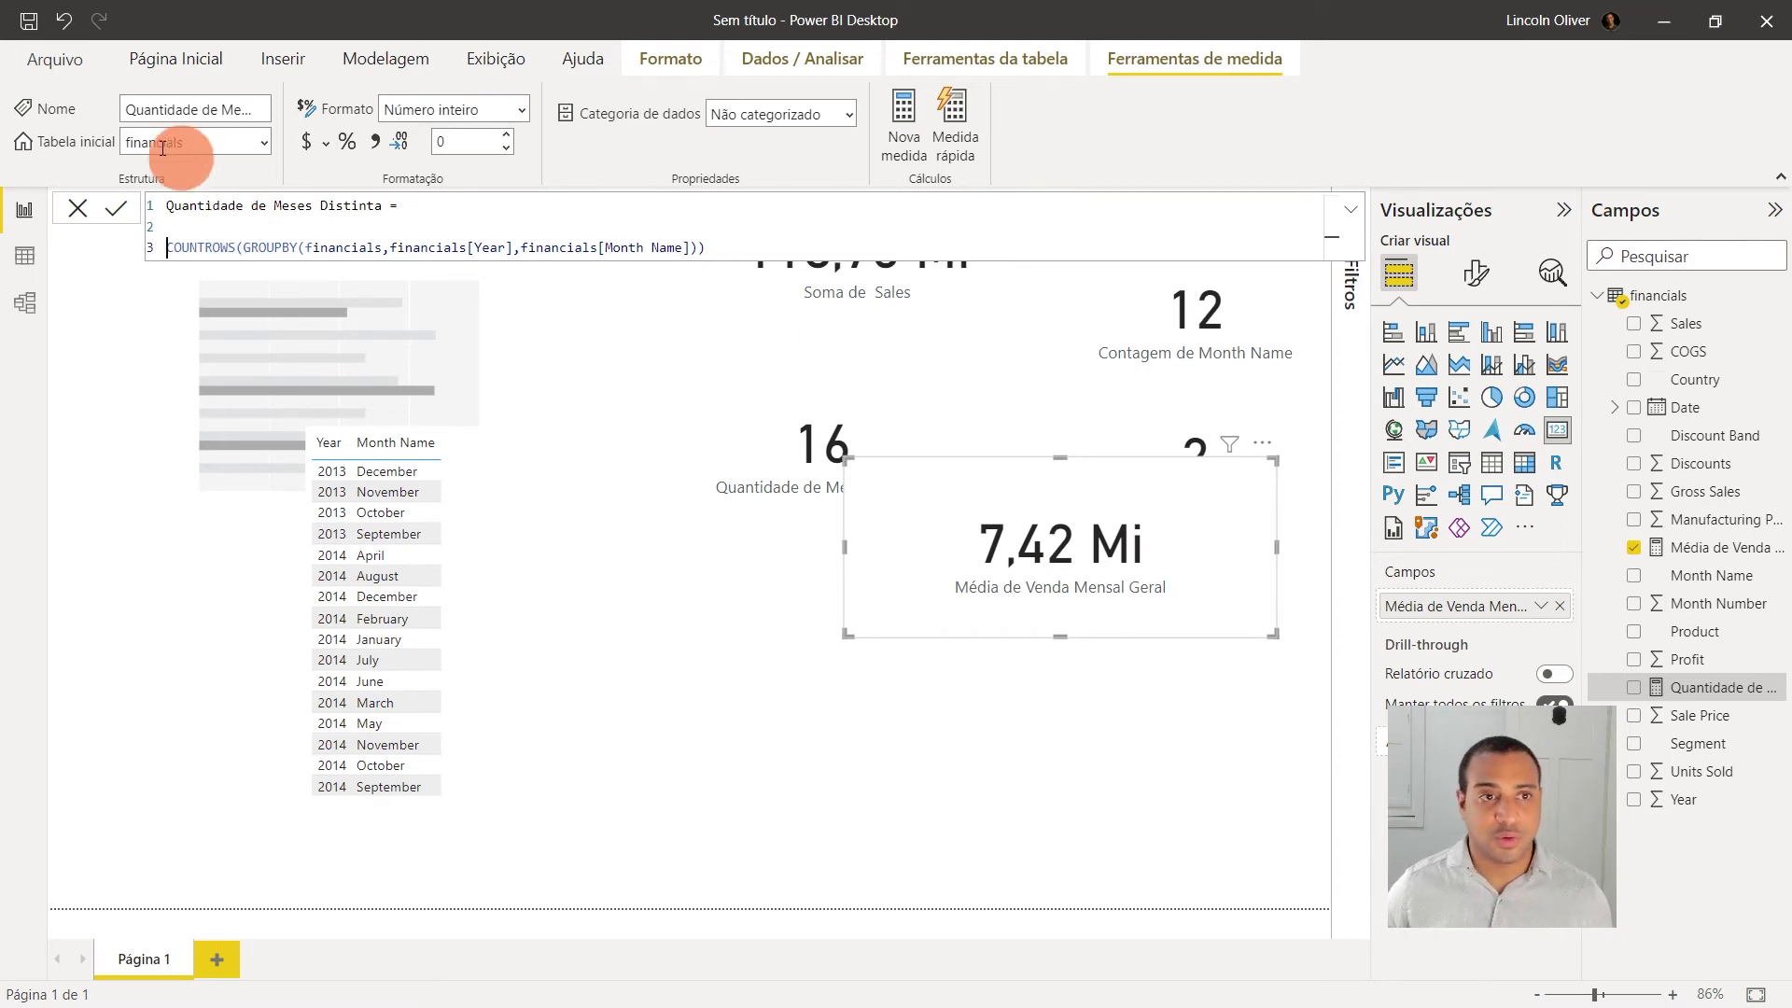
click(349, 223)
Step: Begin a 'VAR Meses =' declaration on a new line above COUNTROWS
key(shift+Return)
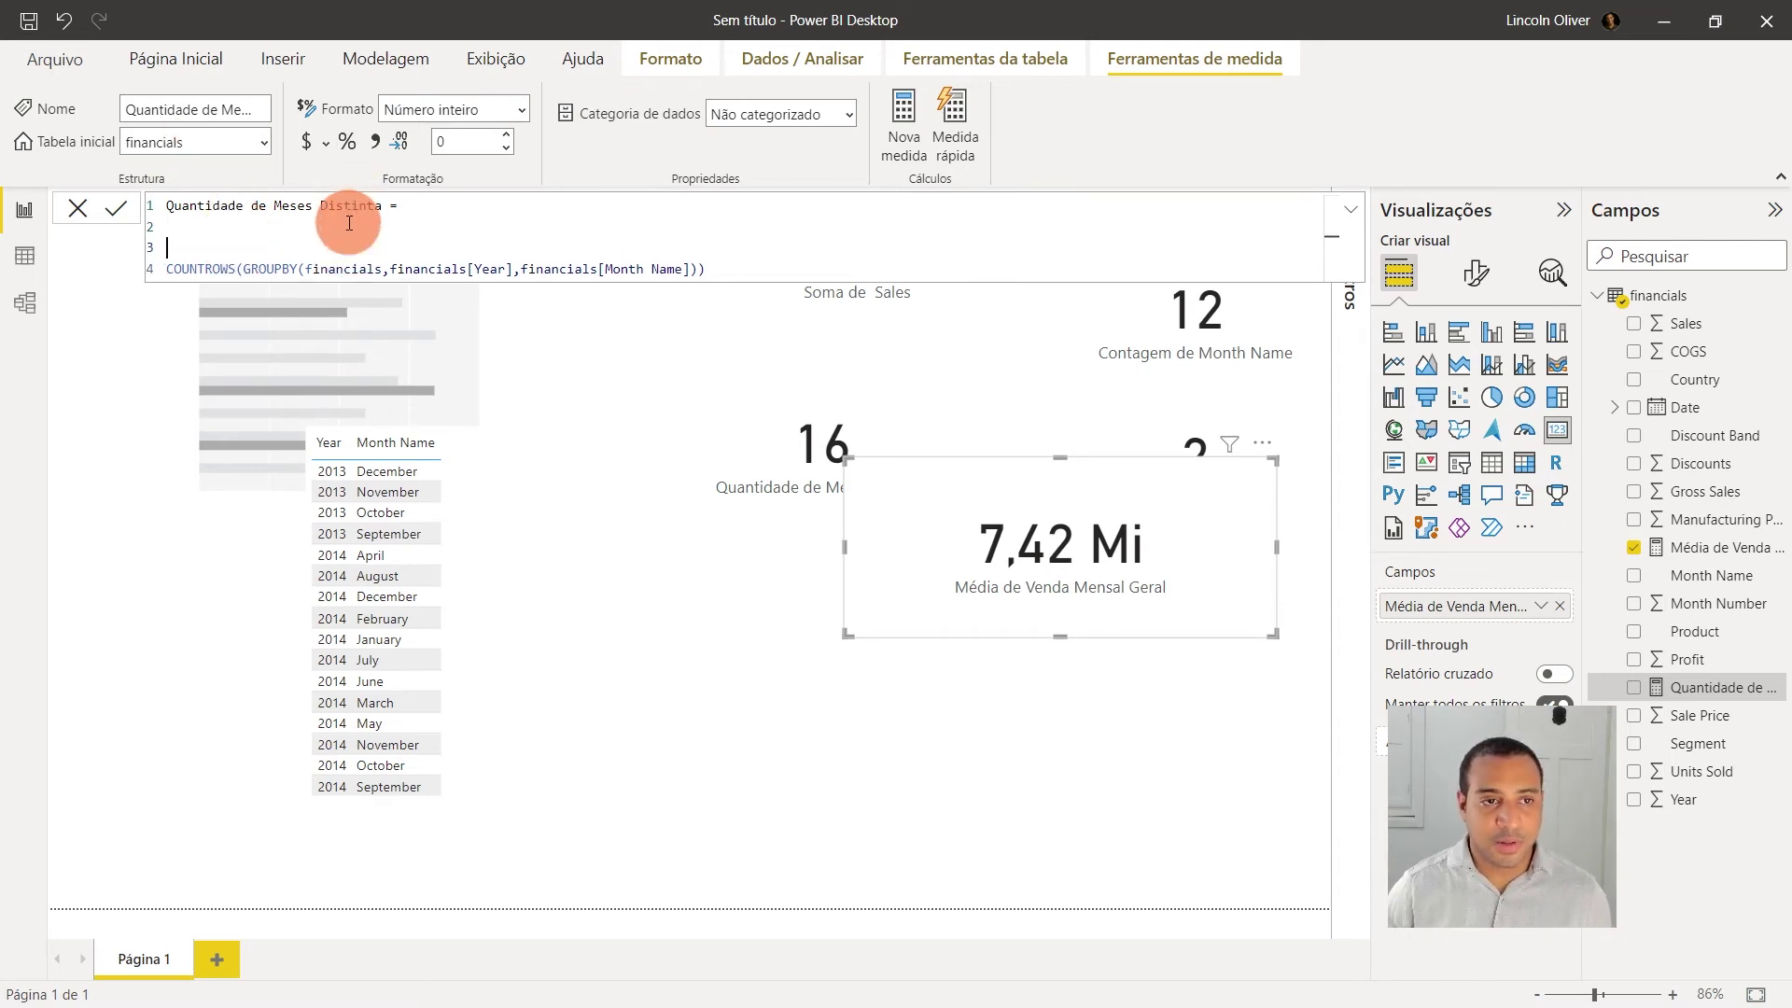
key(shift+Return)
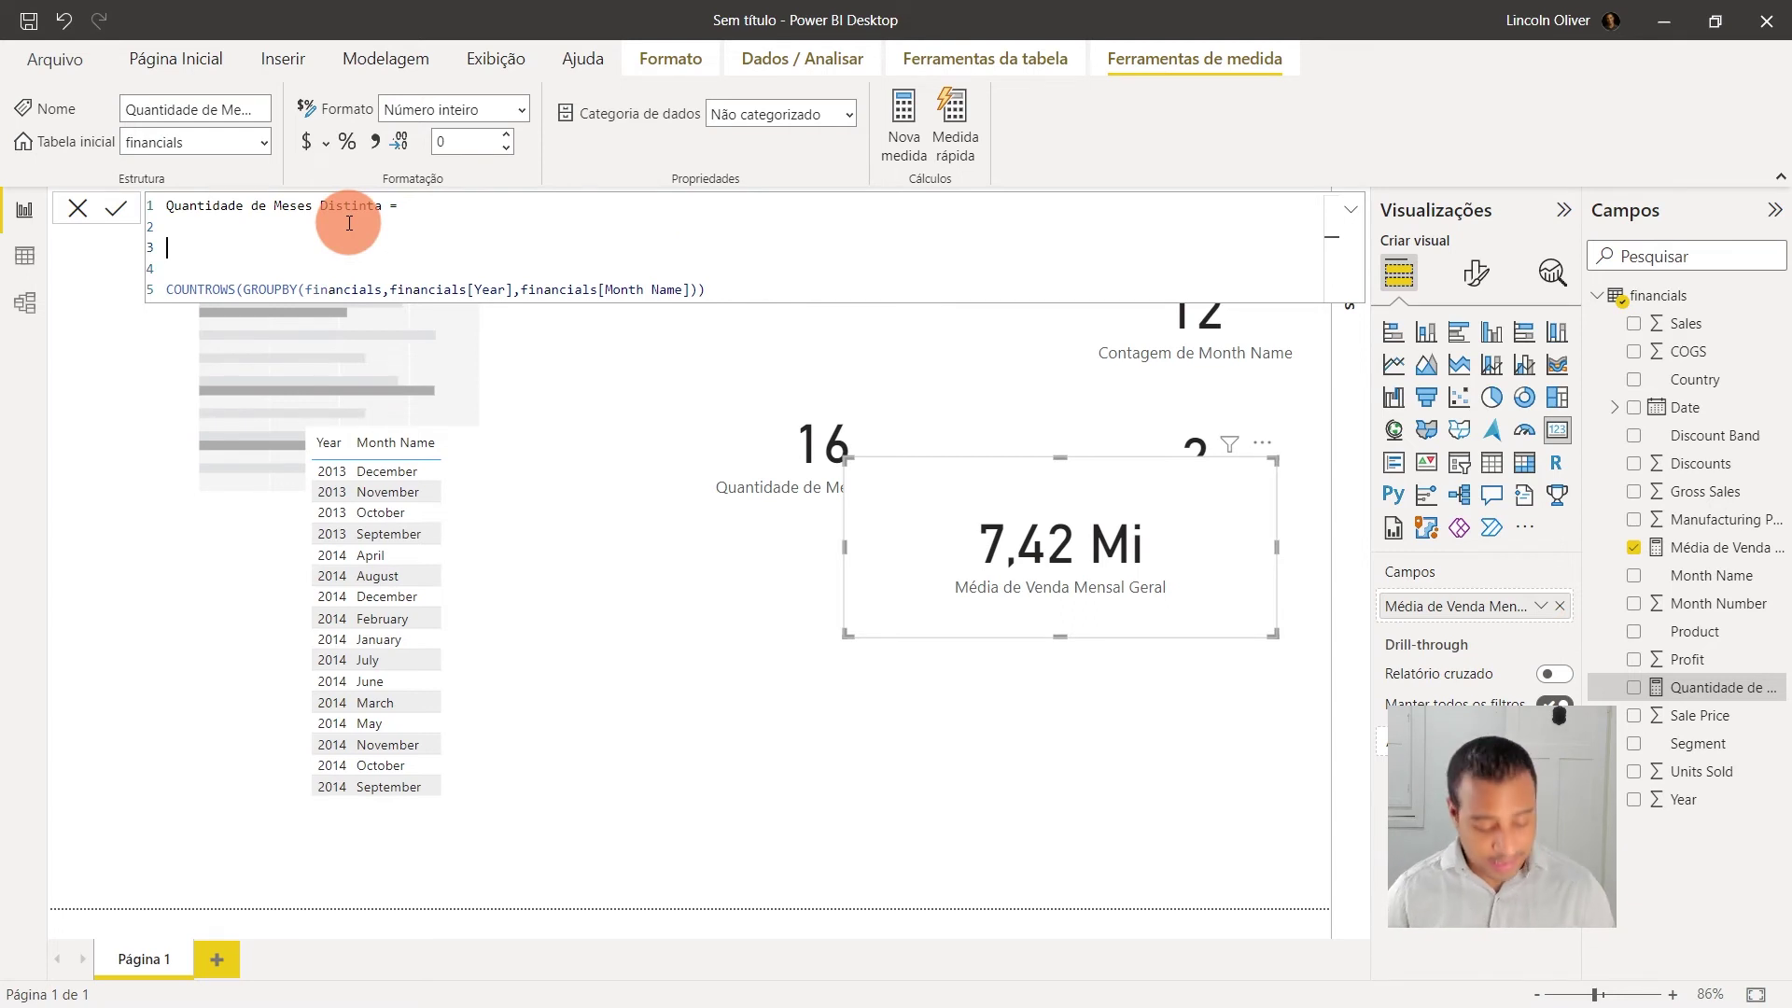
key(Caps_Lock)
text(VAR)
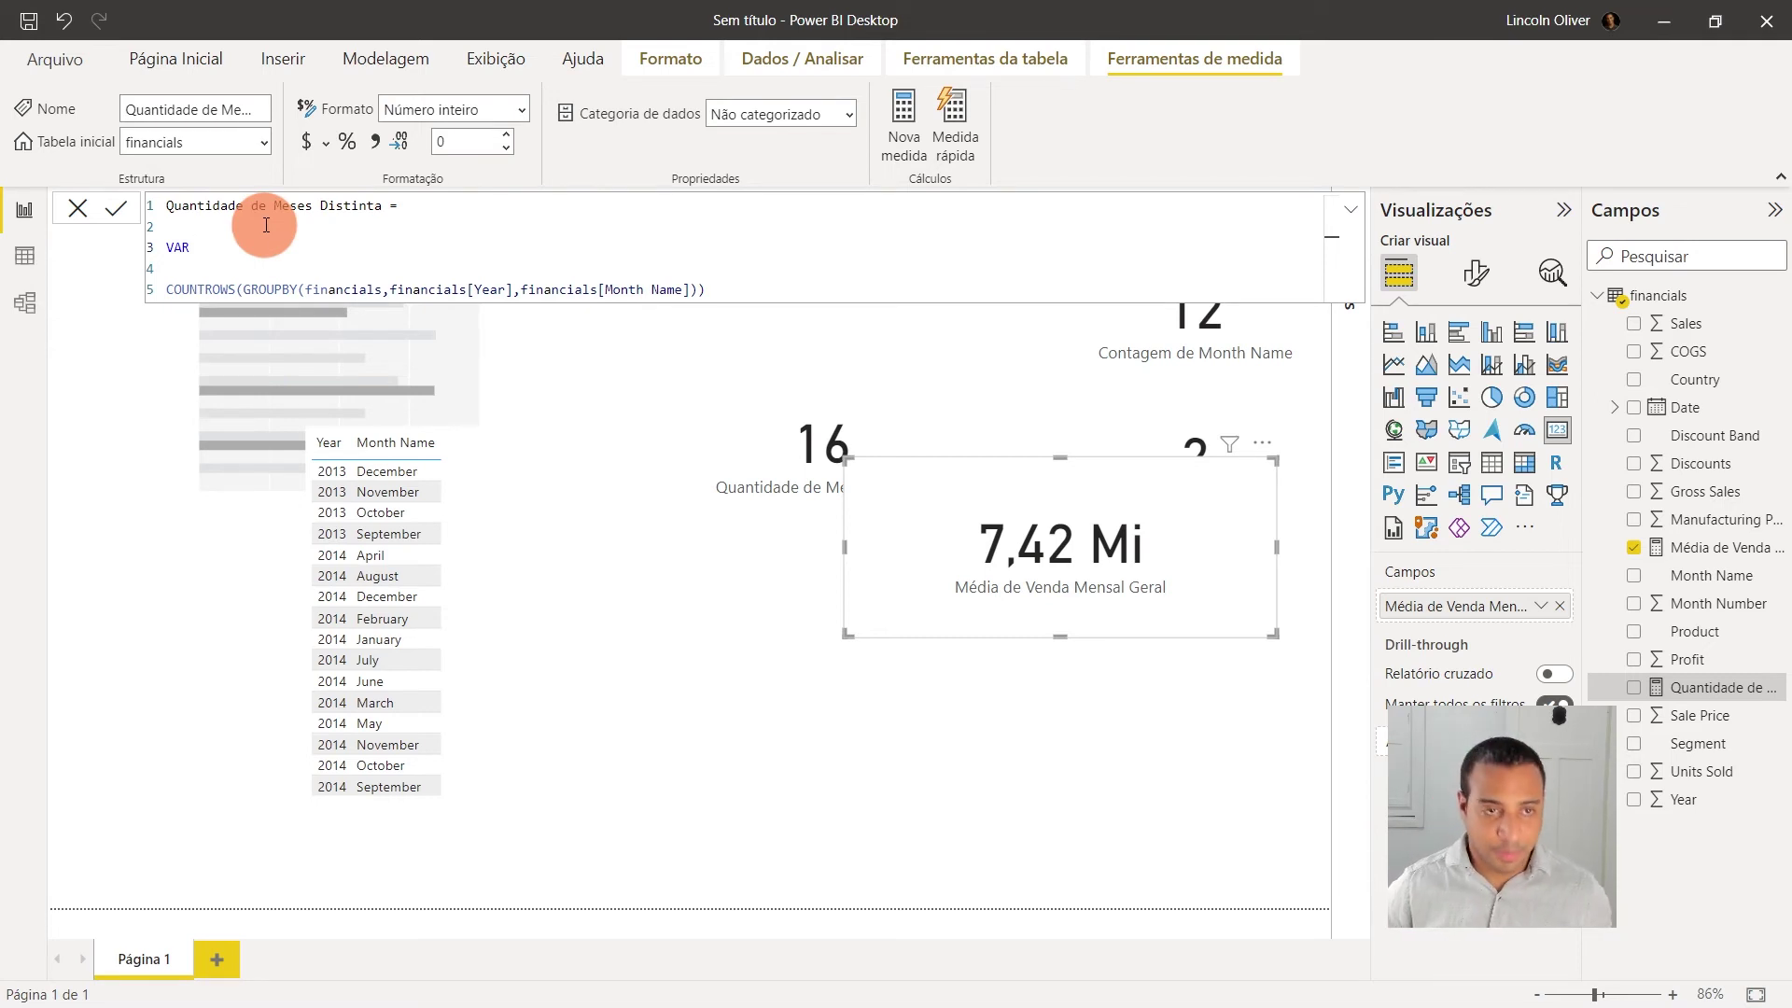
key(Caps_Lock)
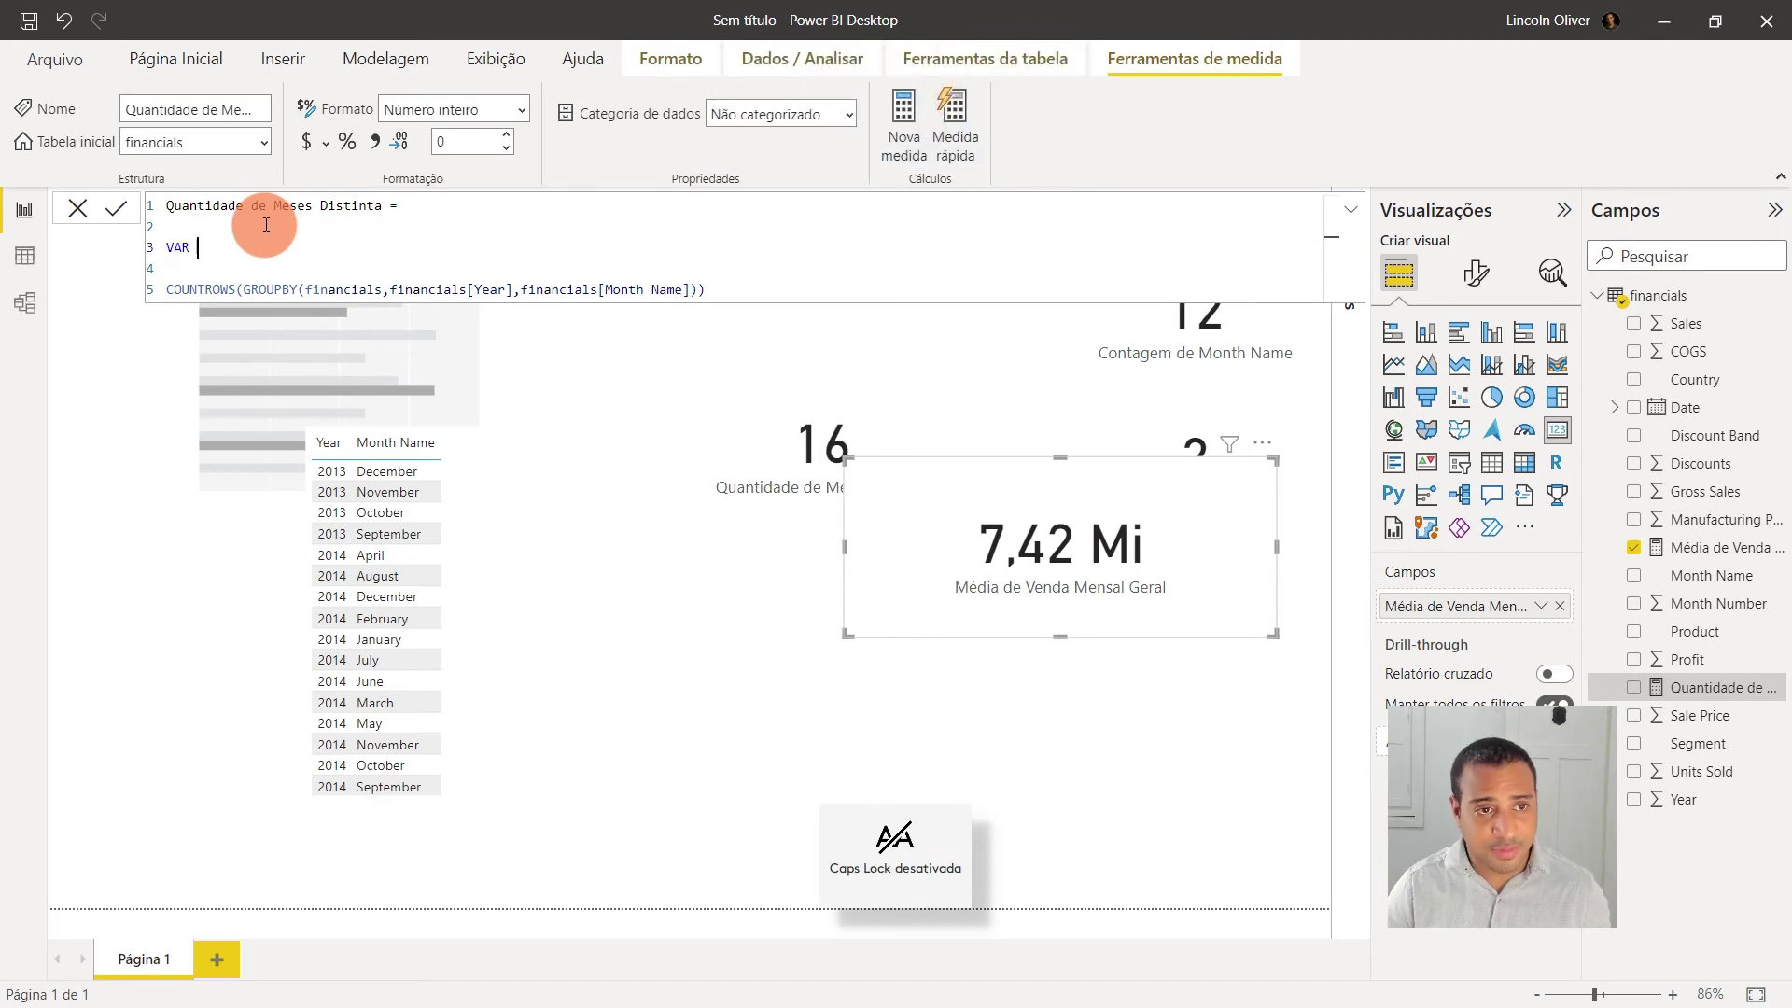
text(Meses)
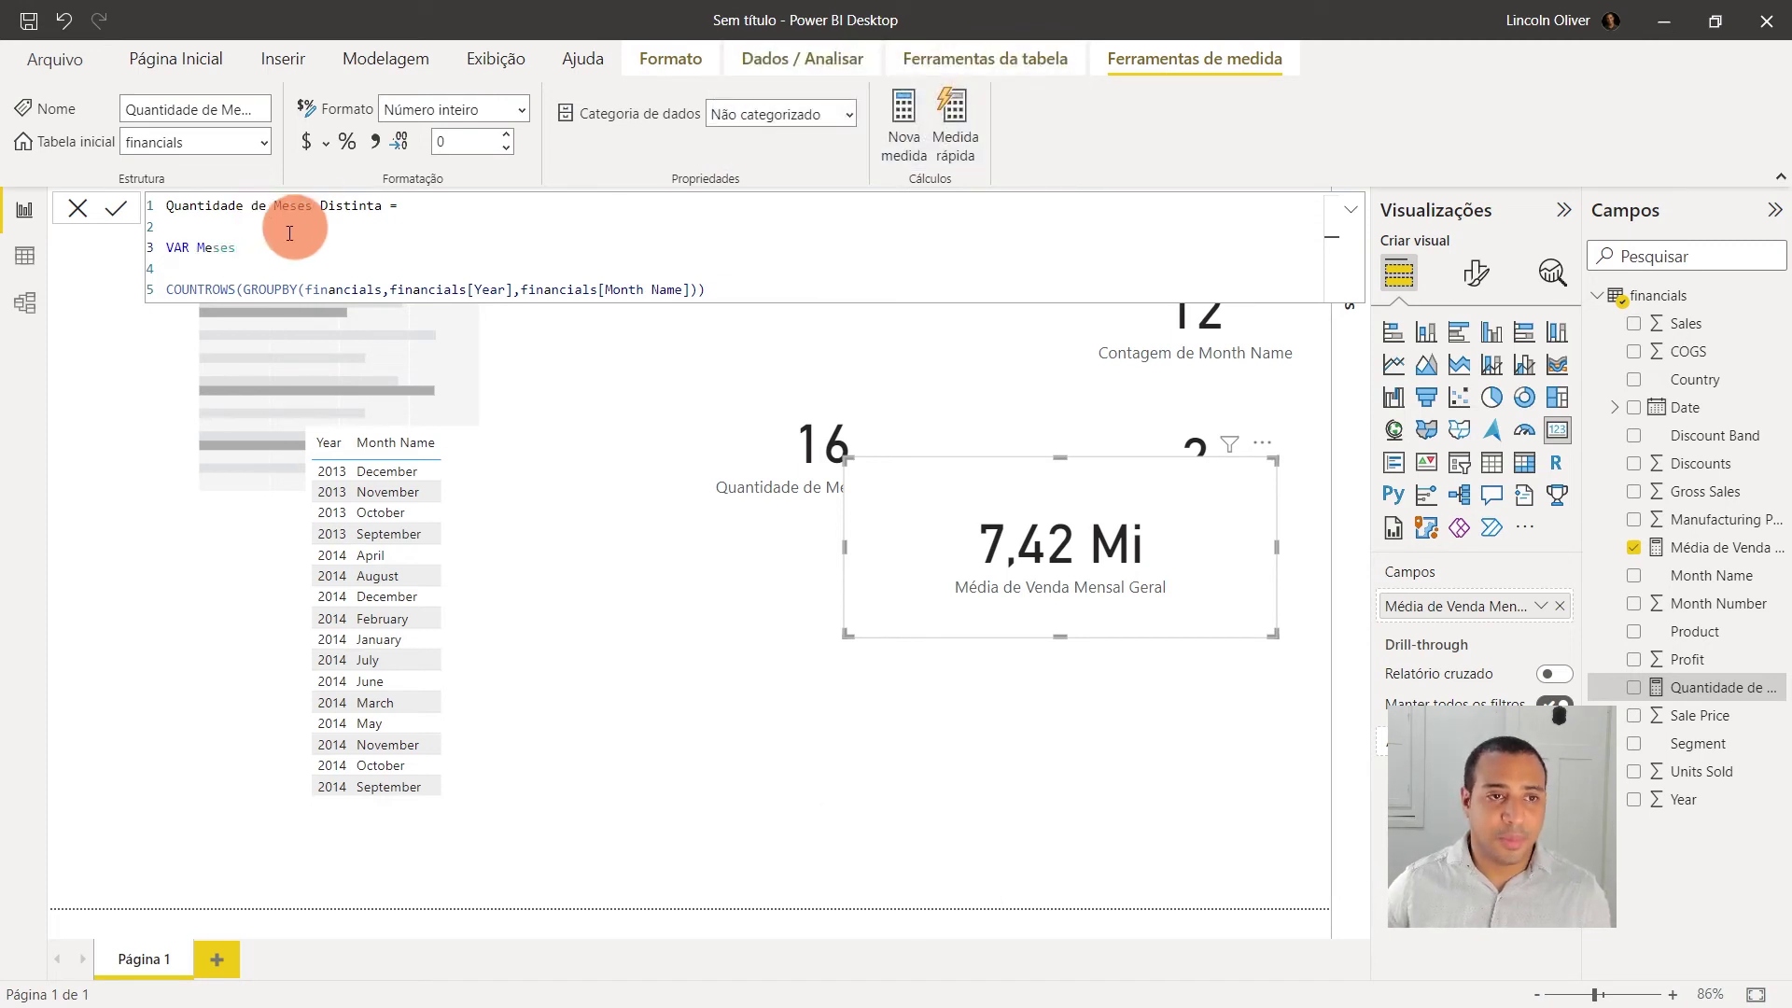
click(164, 250)
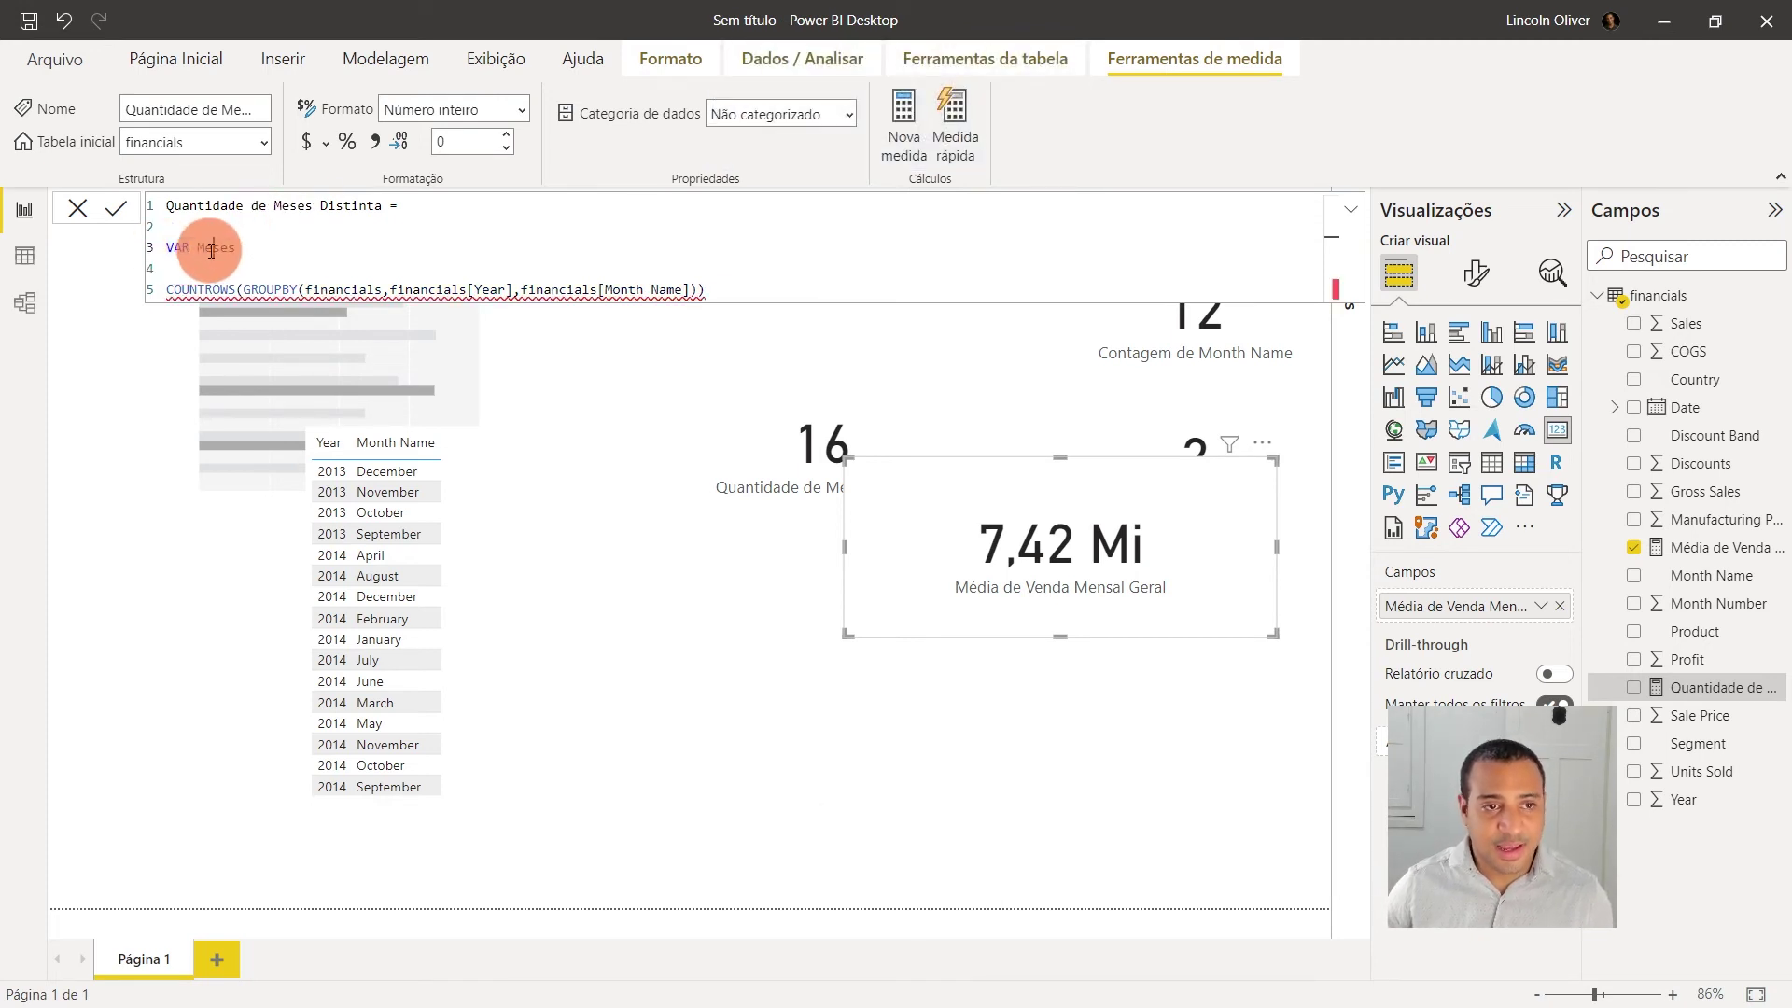
click(240, 248)
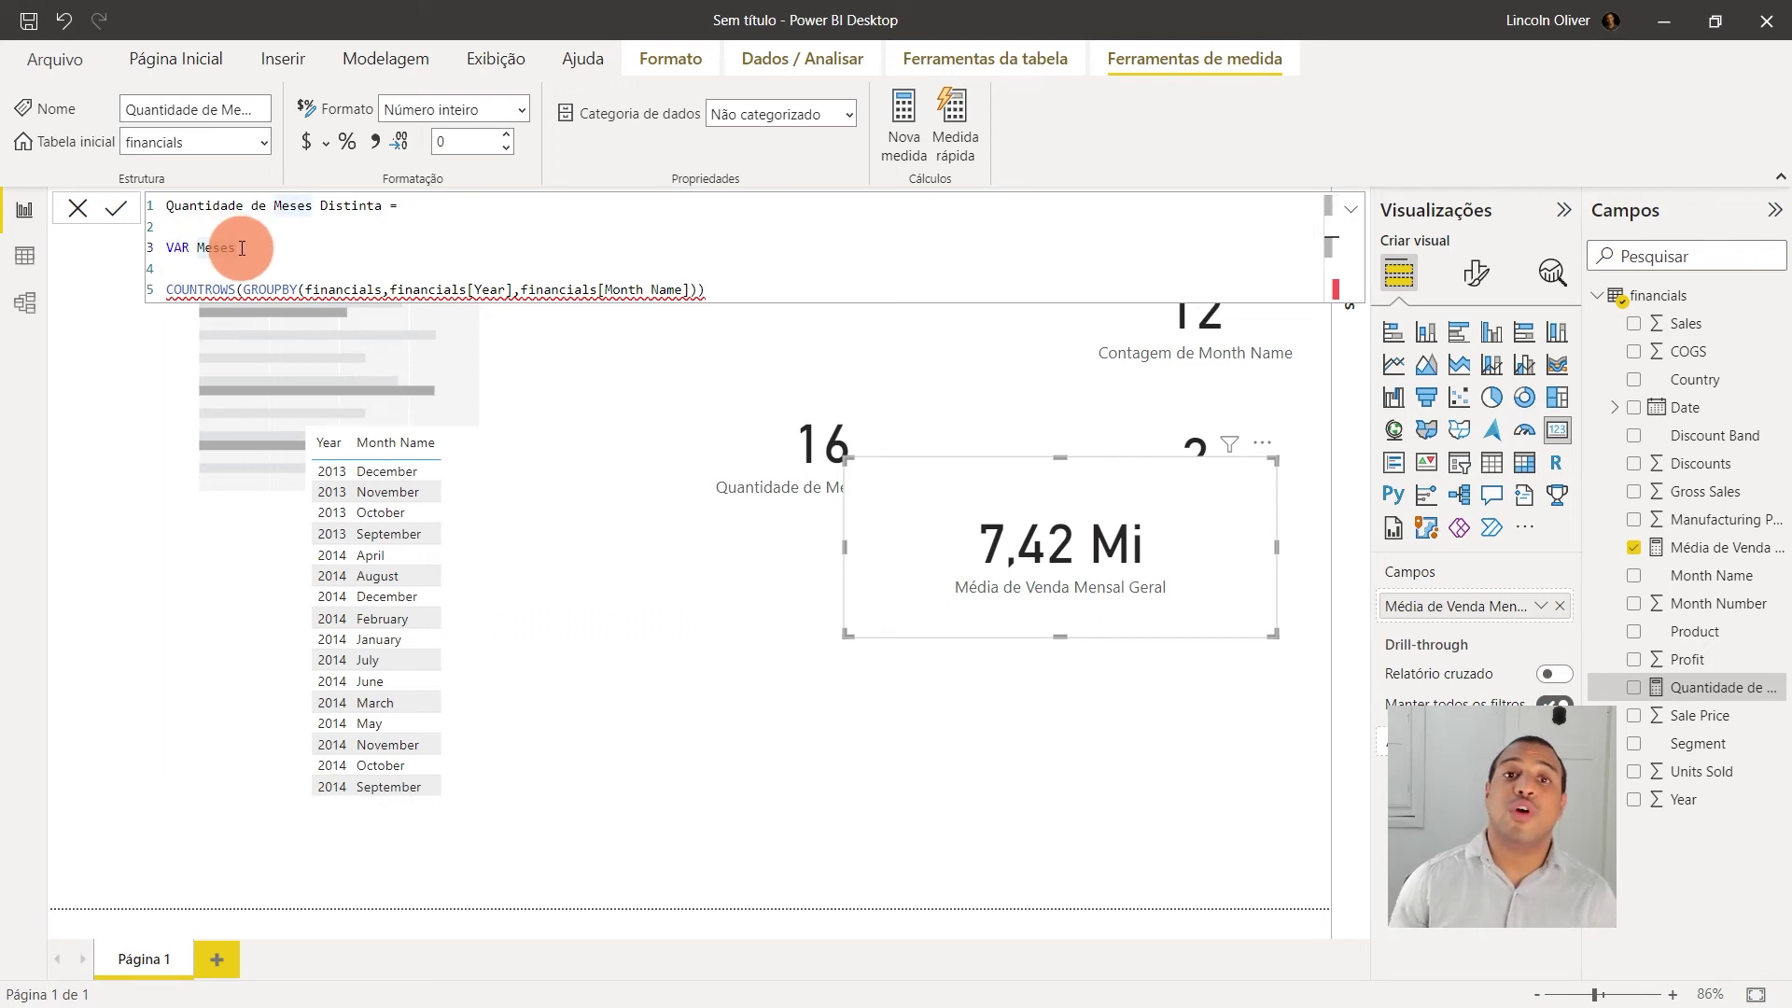
text( =)
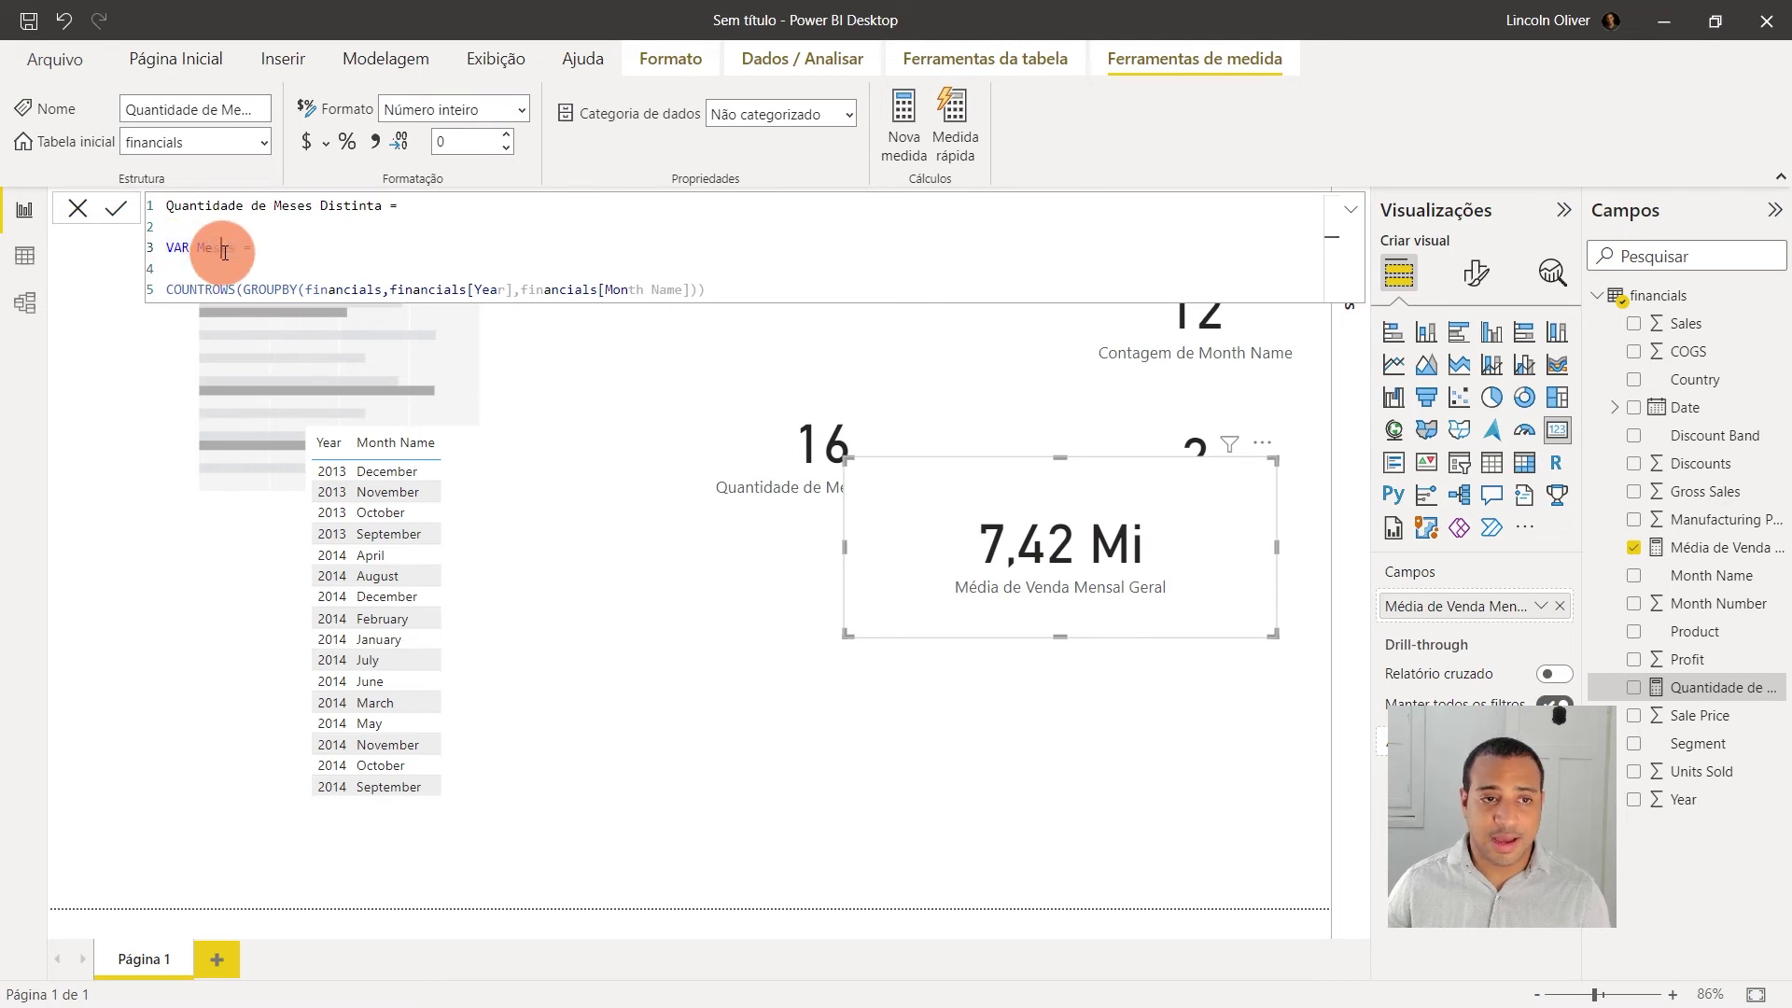
Step: Complete Meses as GROUPBY(financials, financials[Year], financials[Month Name]) and add blank lines below
drag(248, 289, 419, 308)
click(289, 265)
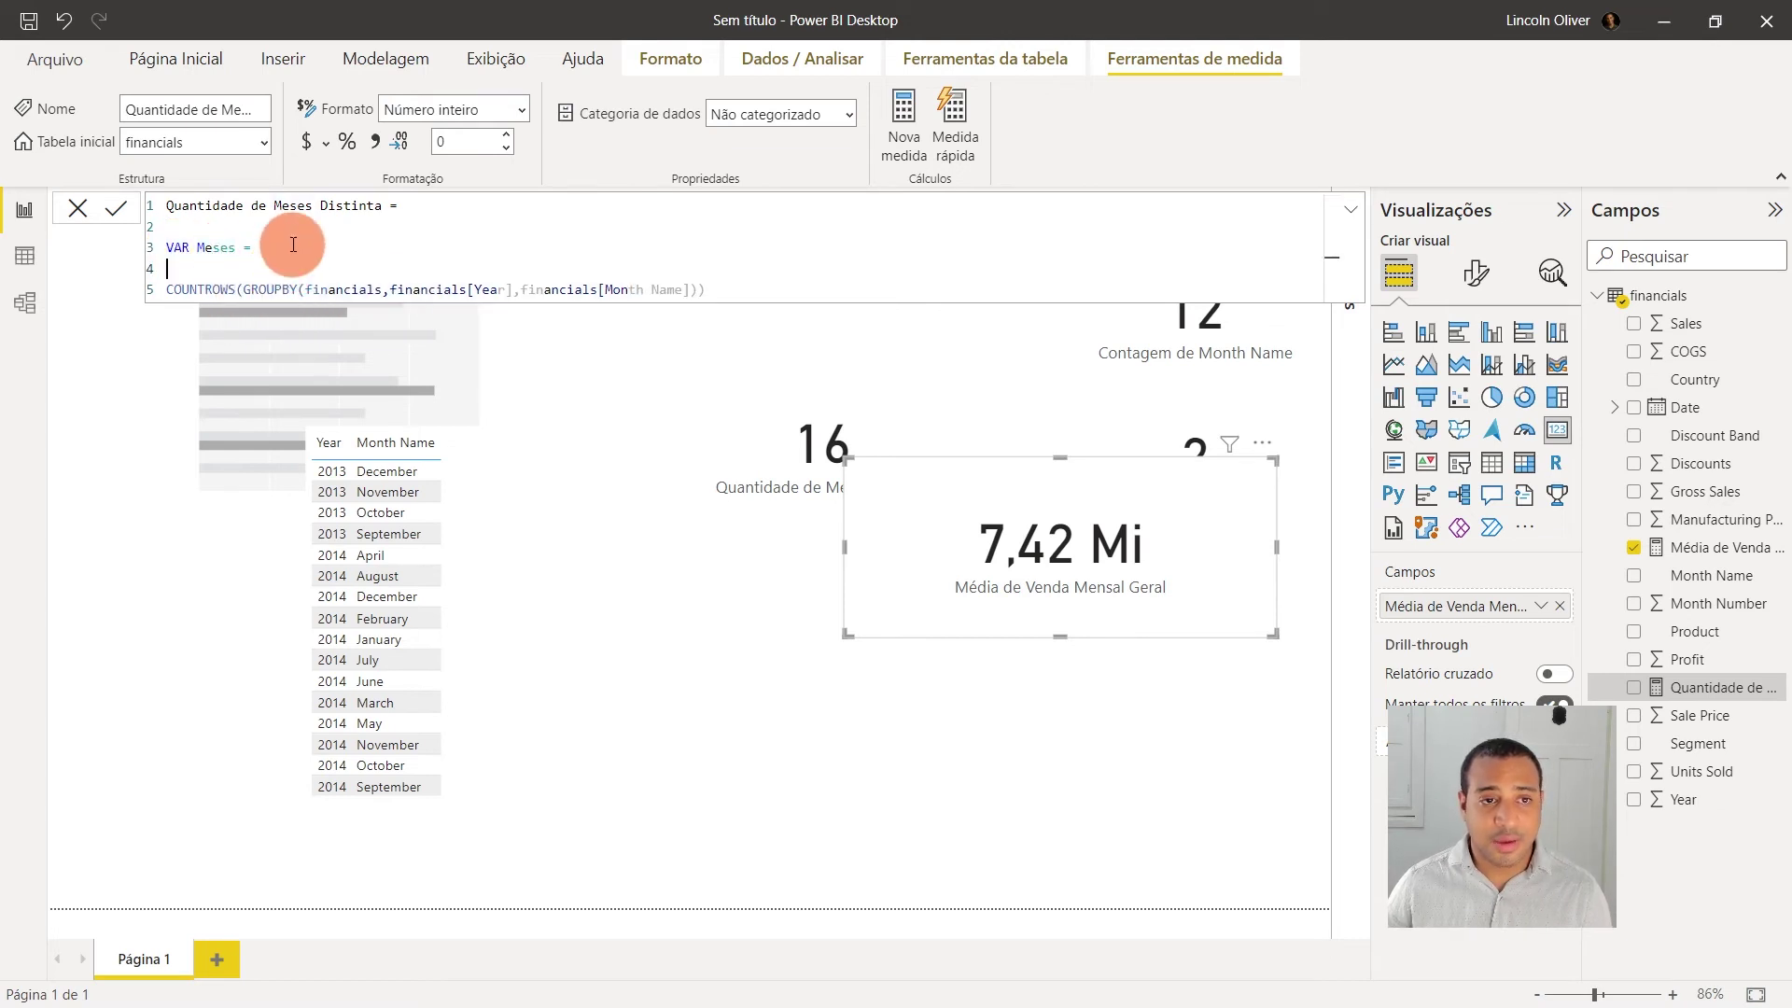
text(grou)
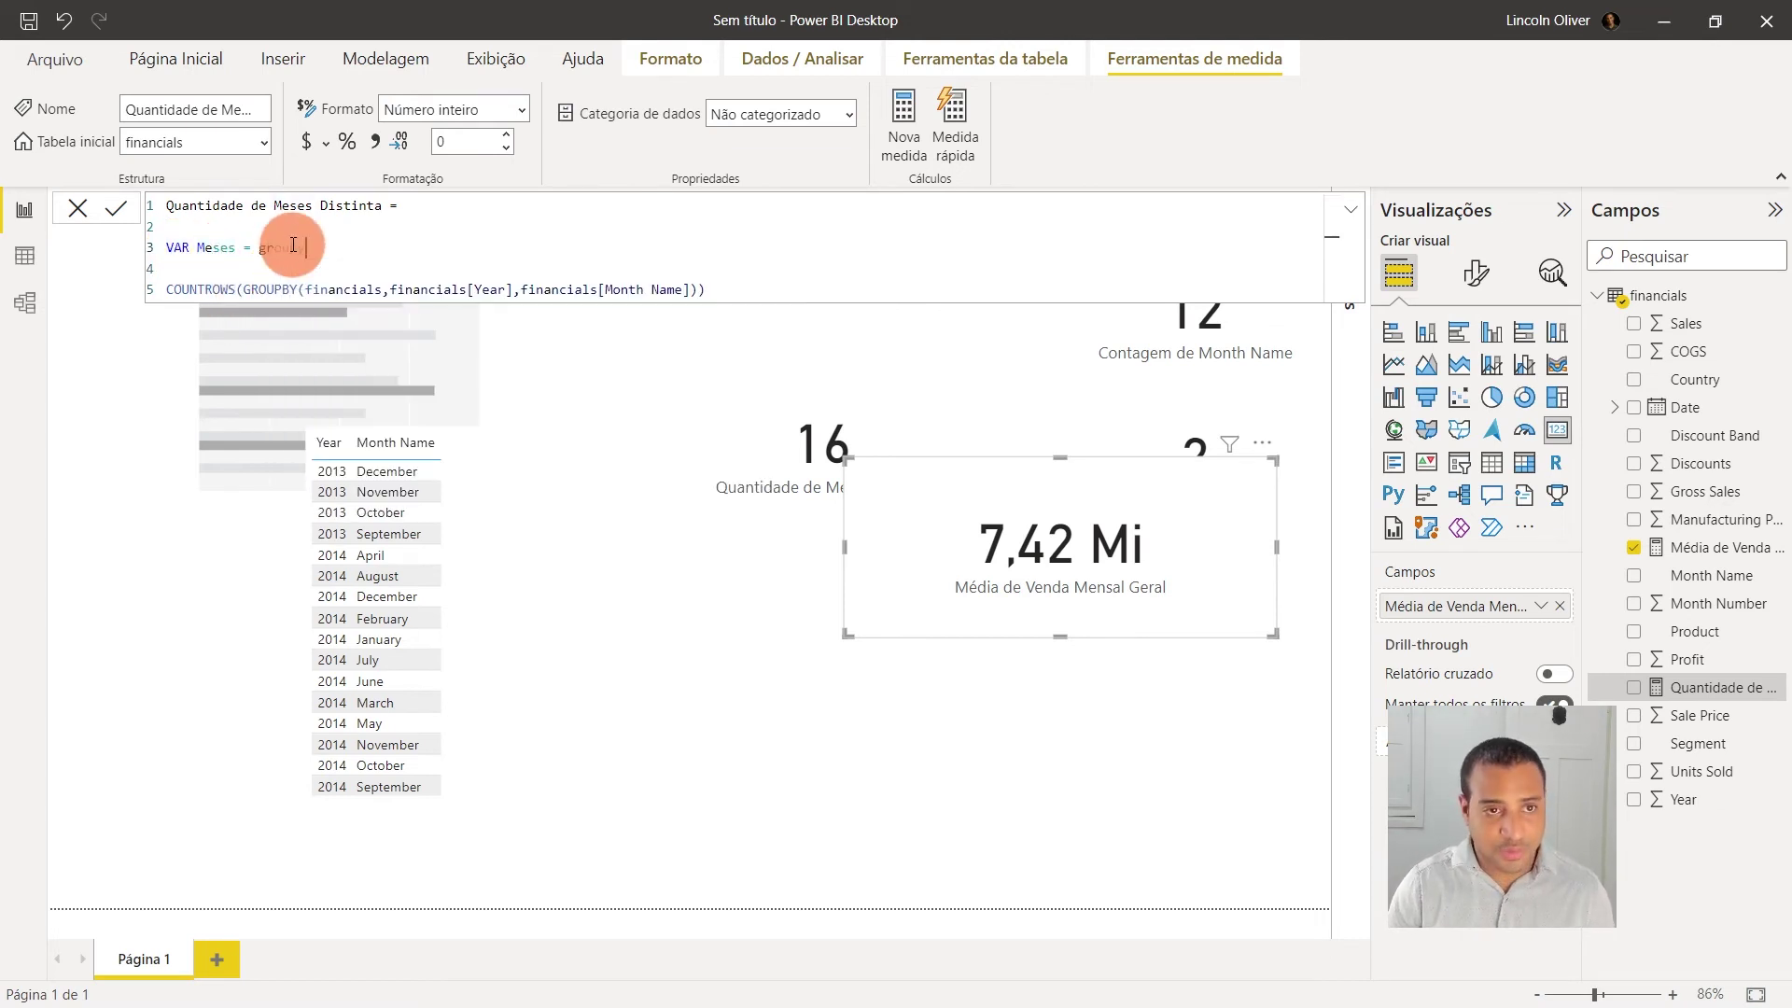
key(BackSpace)
key(BackSpace)
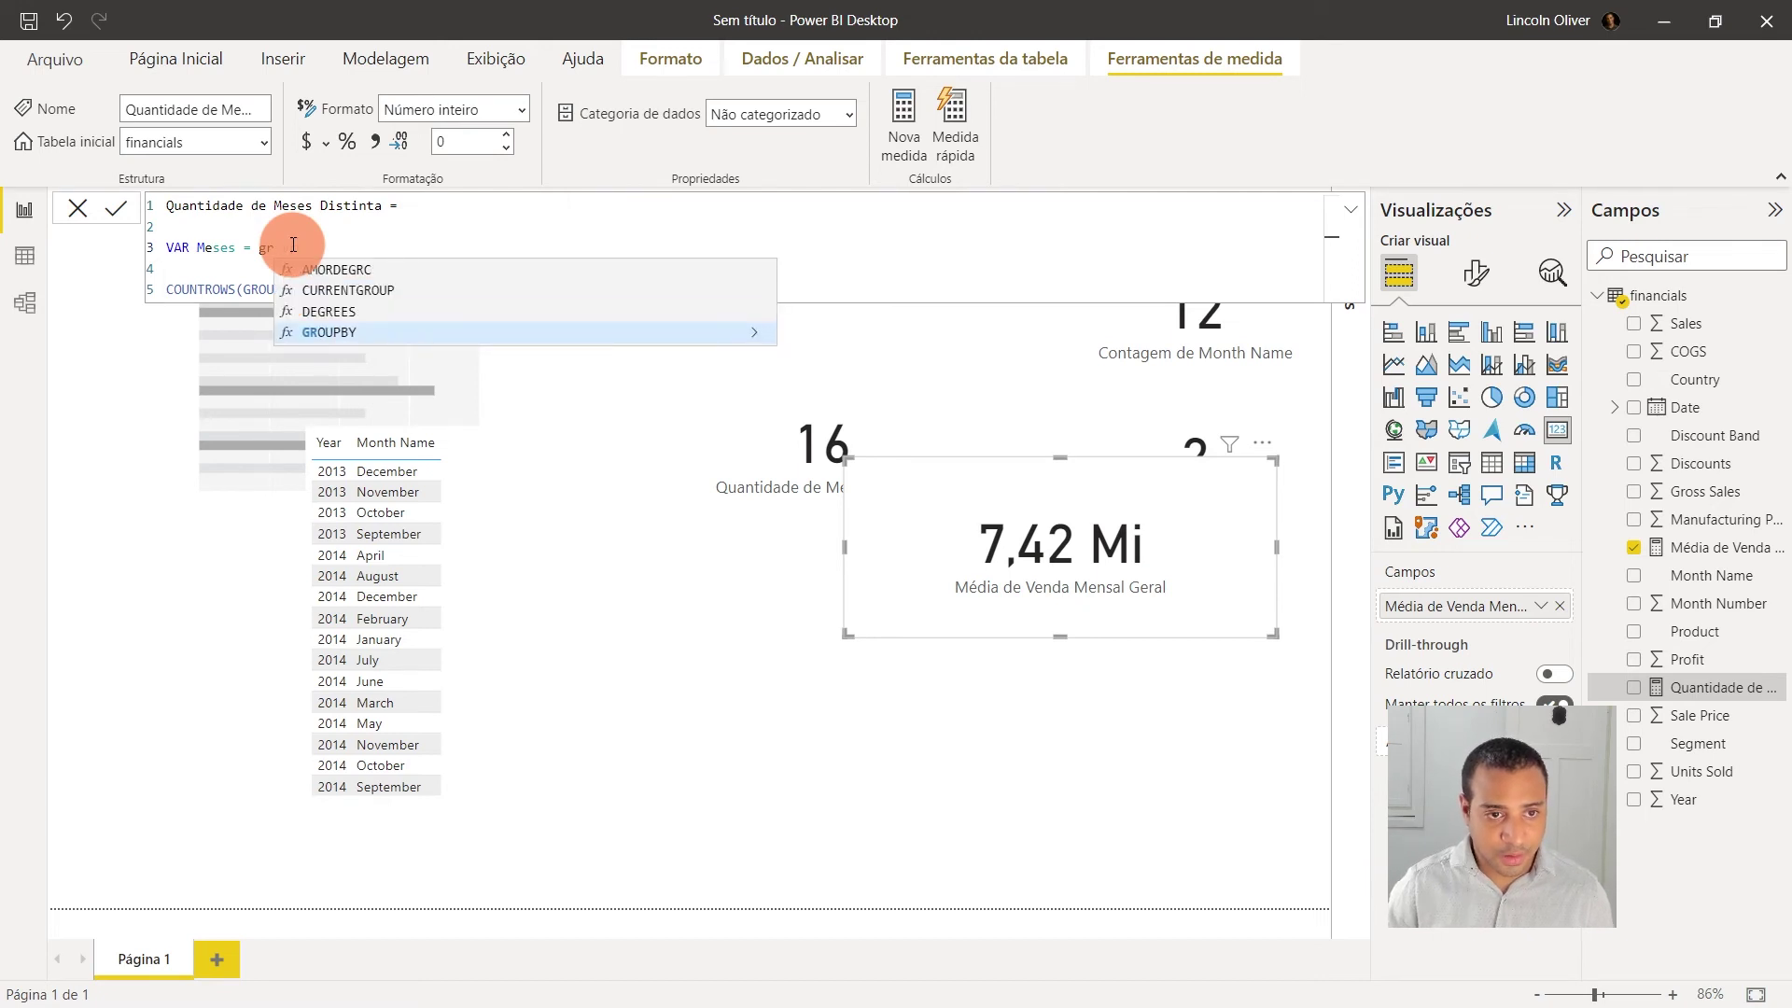
key(Tab)
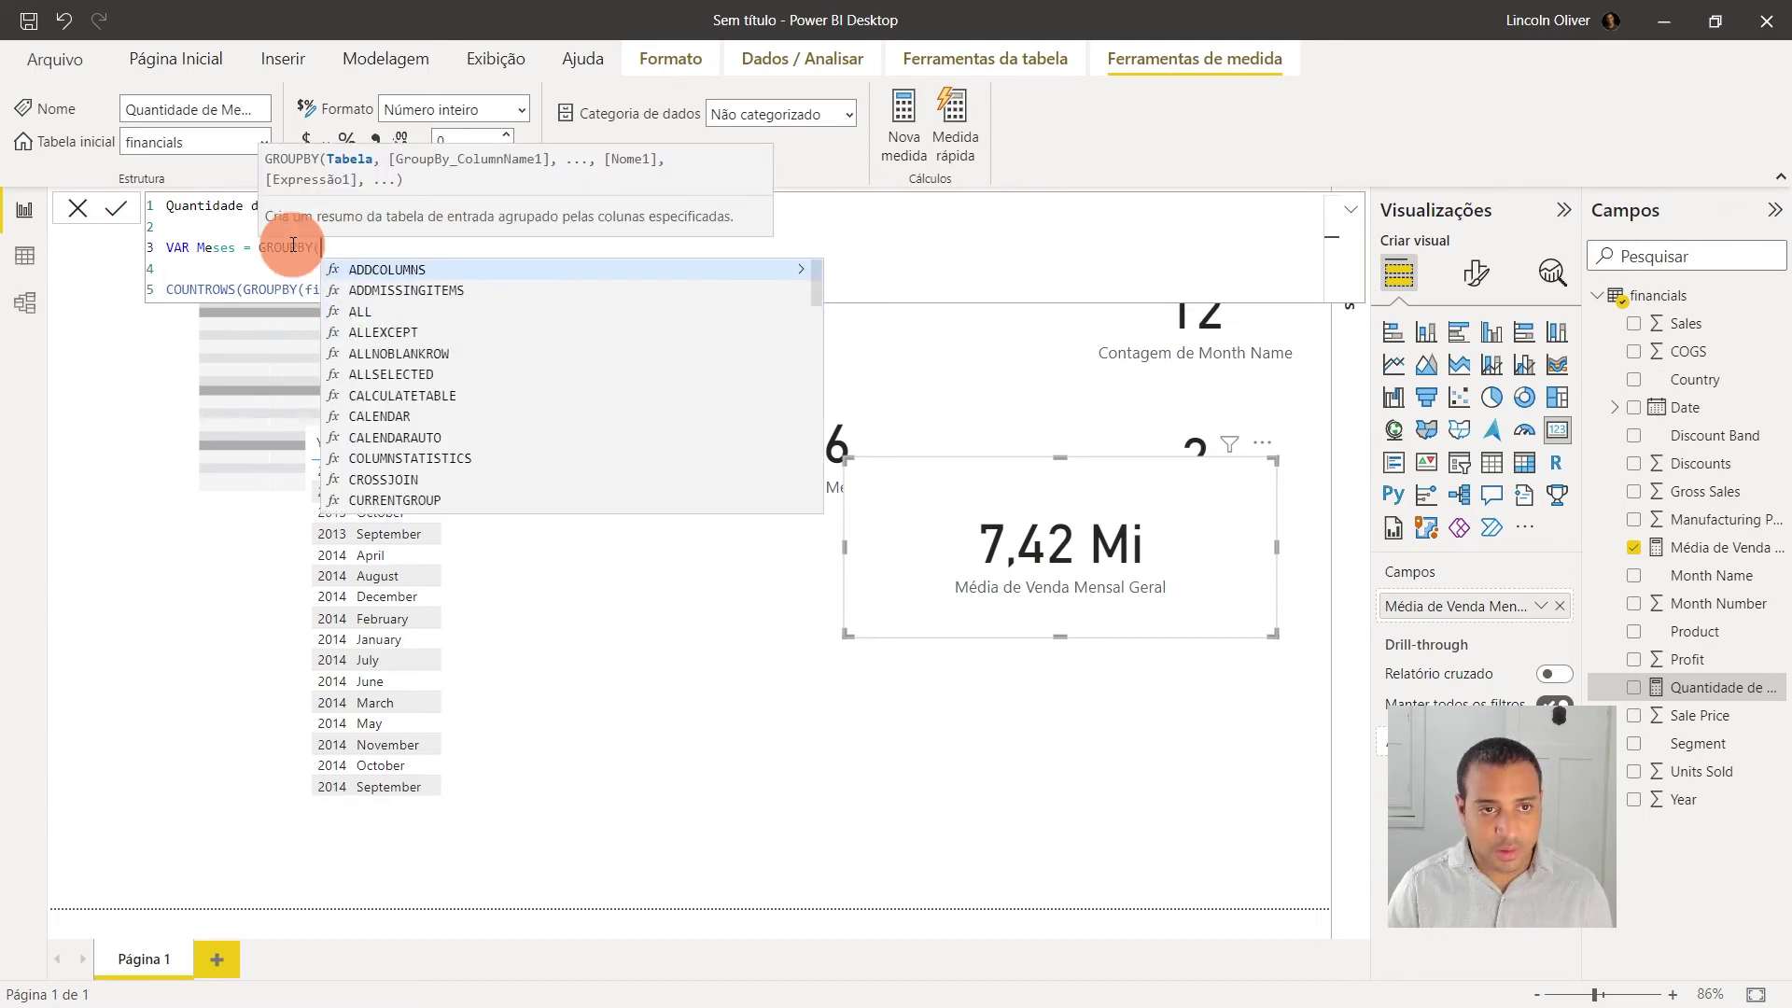
text(financials,)
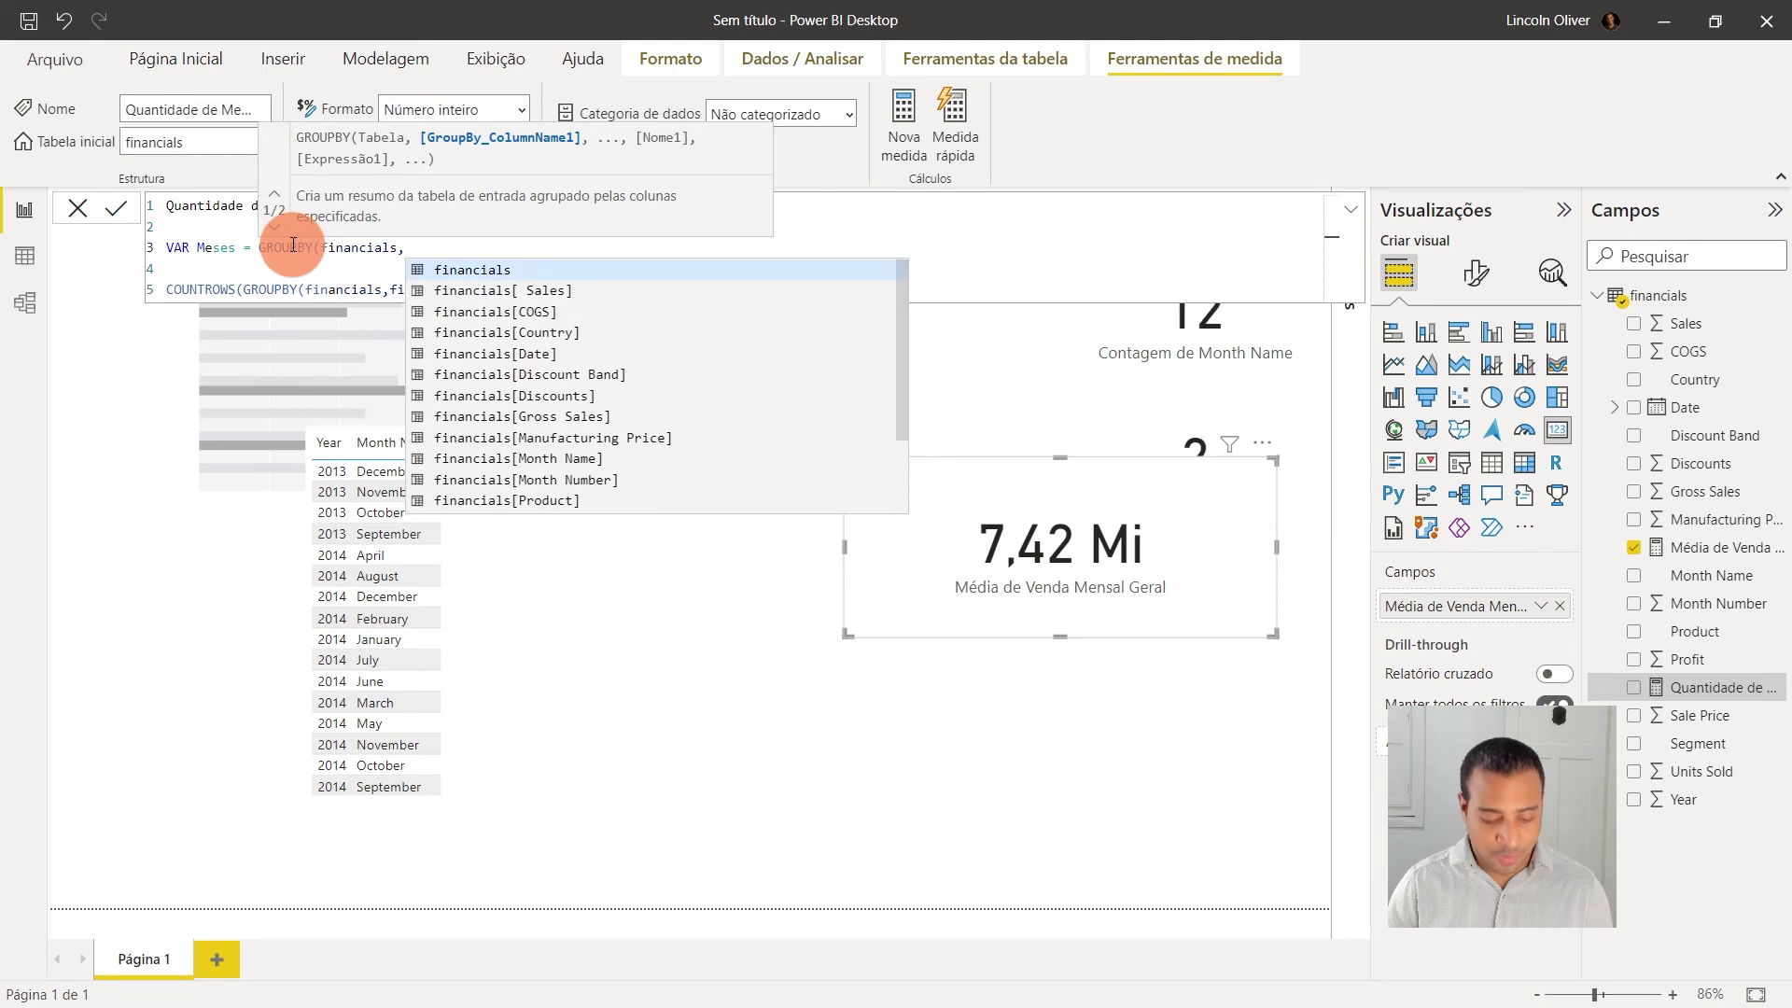
text(year)
key(Tab)
text(,)
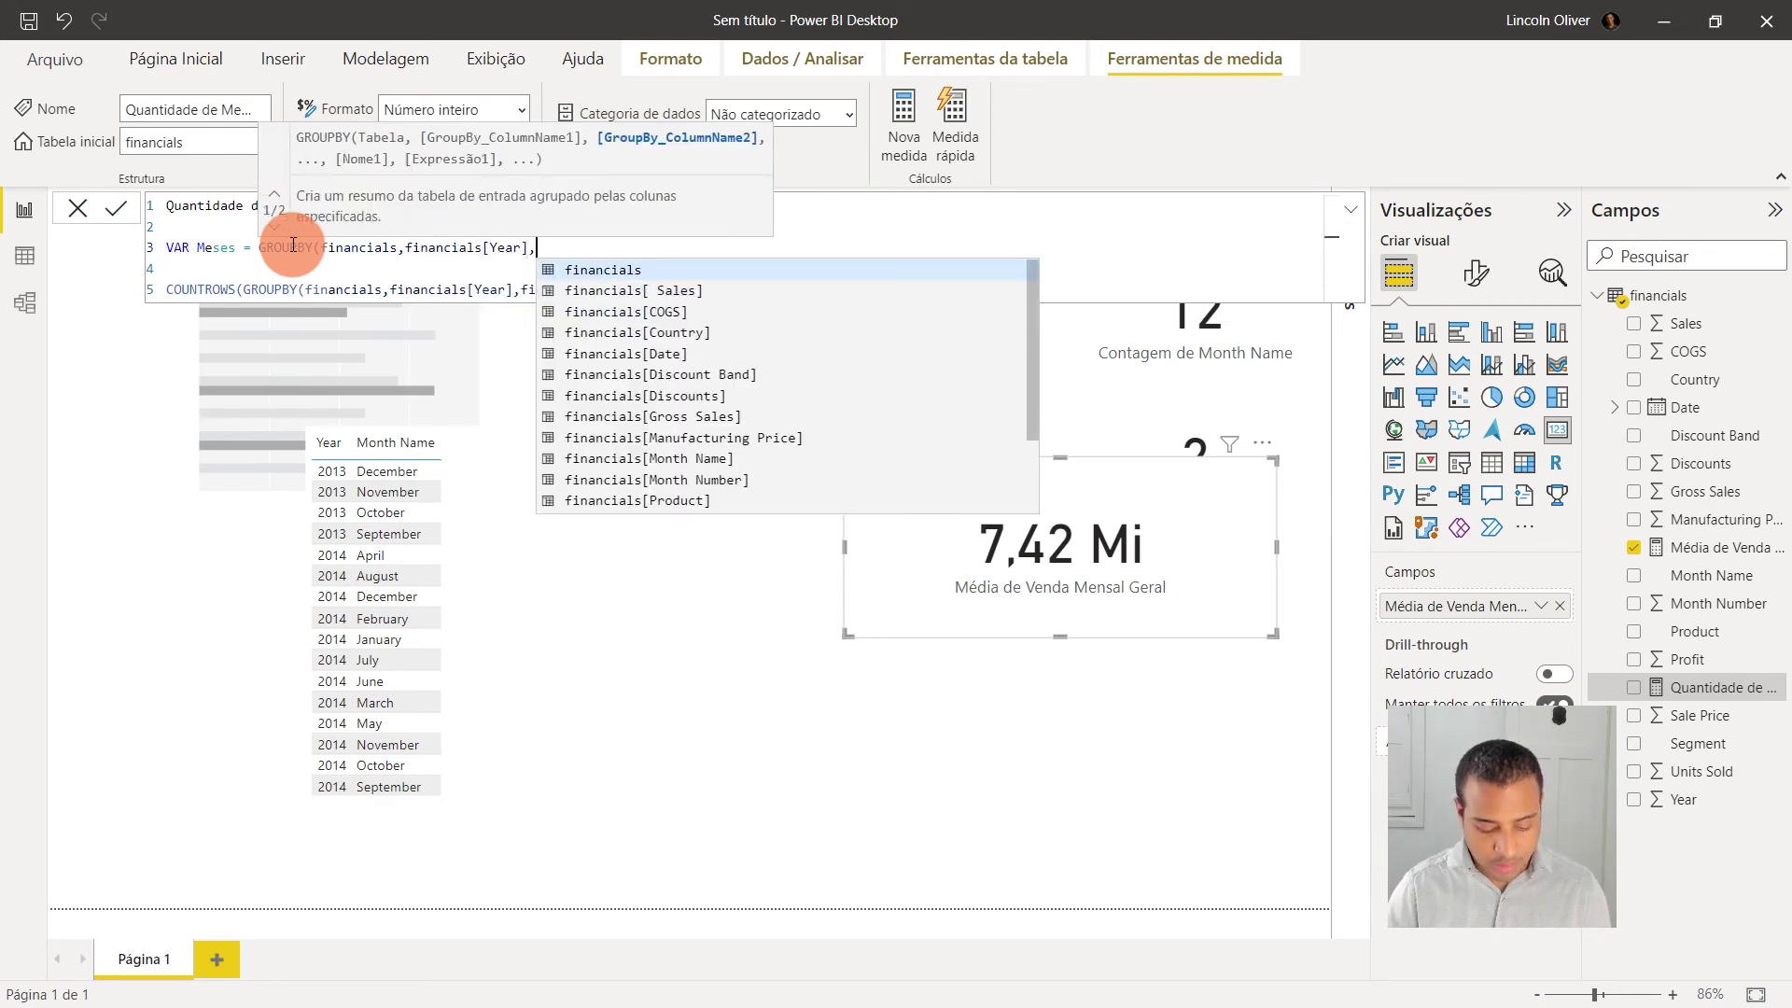
text(mon)
key(Tab)
text())
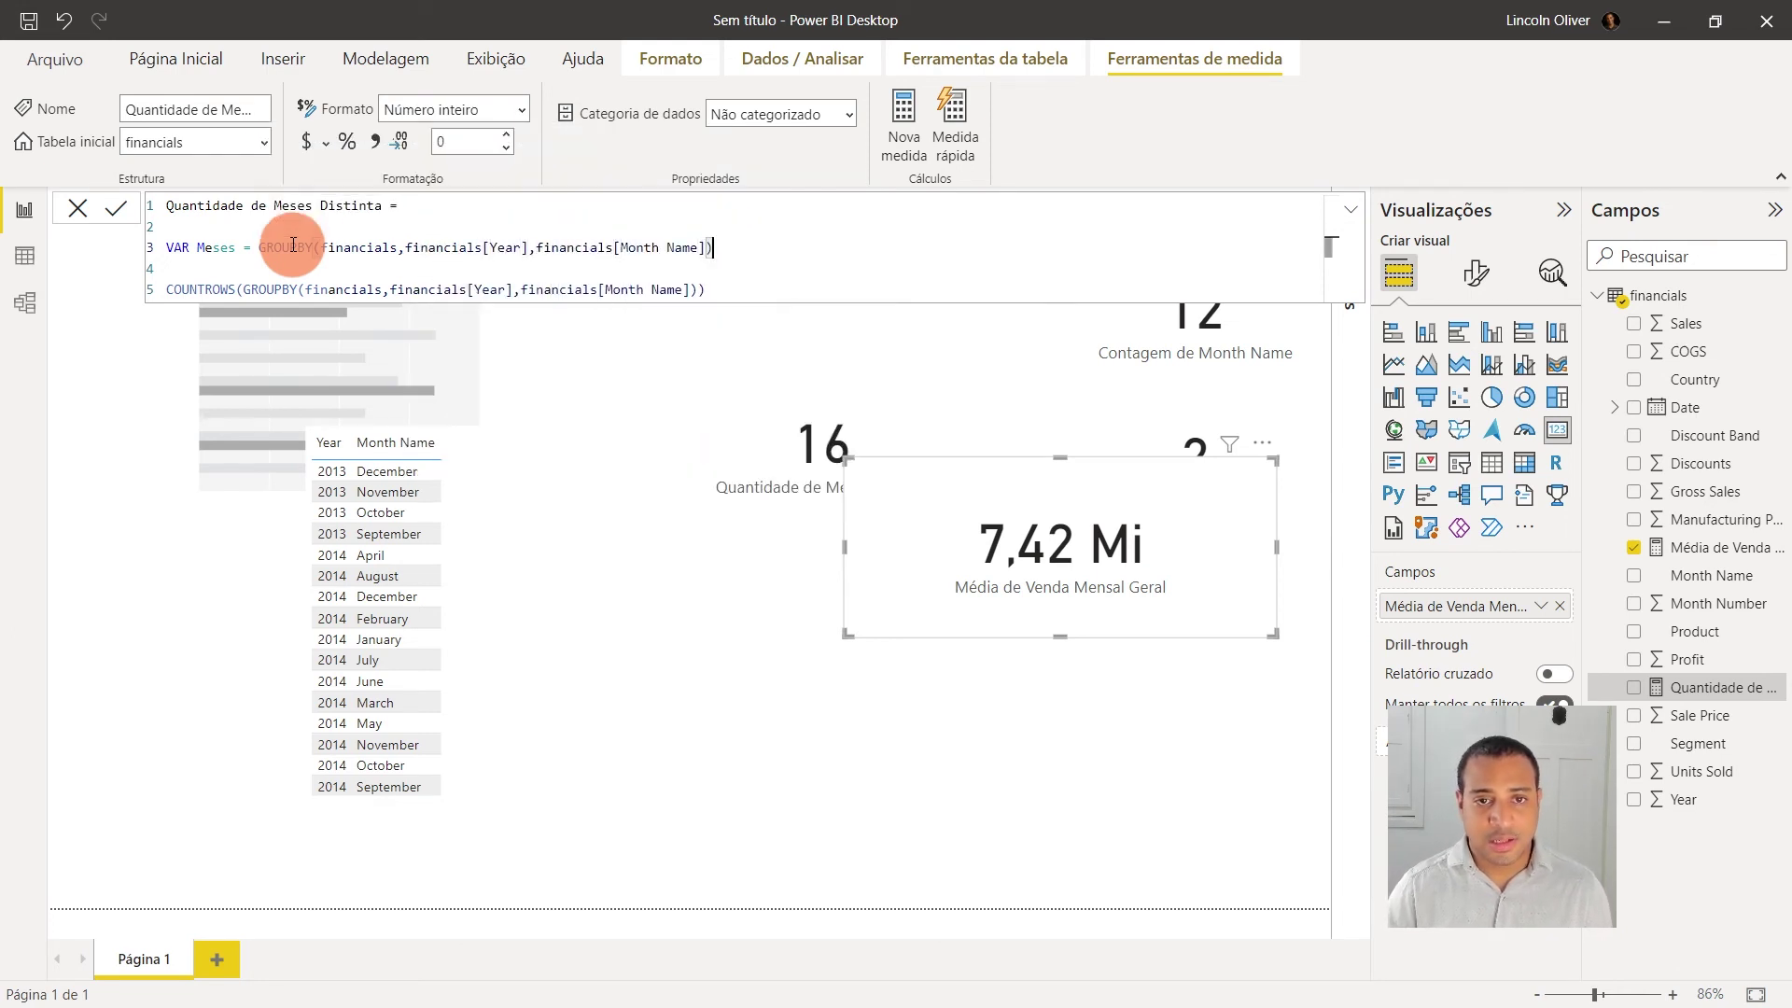
key(shift+Return)
key(shift+Return)
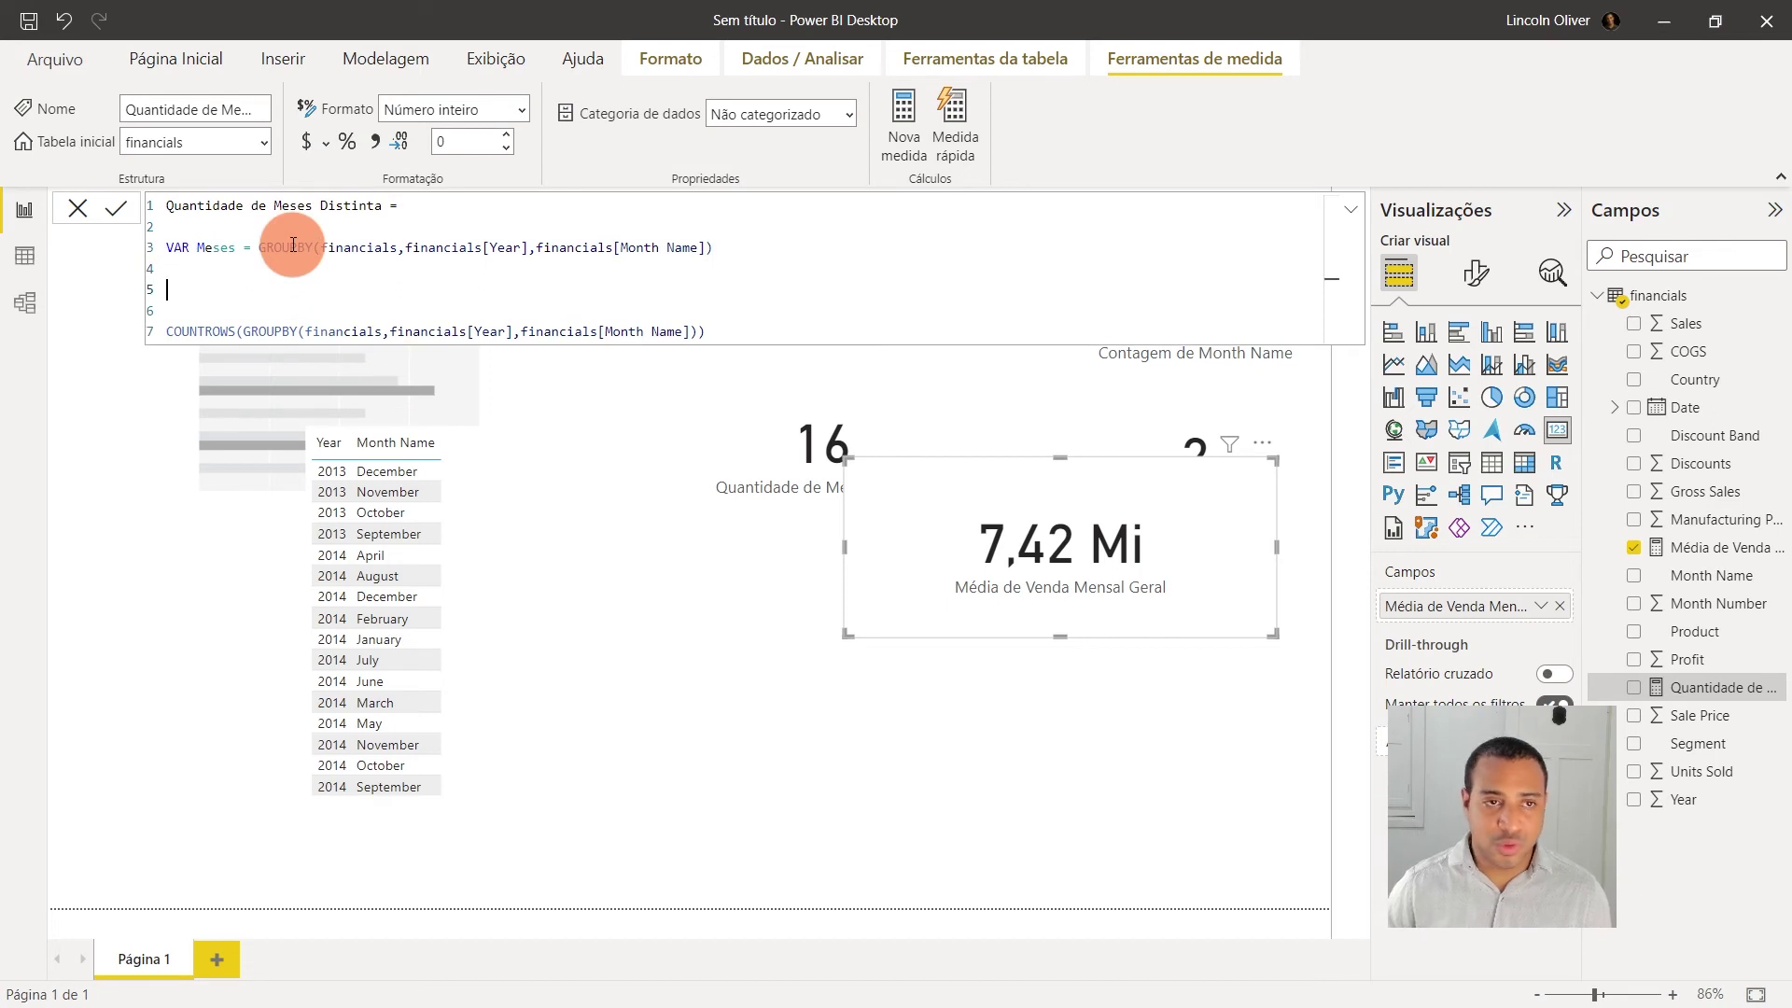
drag(835, 328, 165, 317)
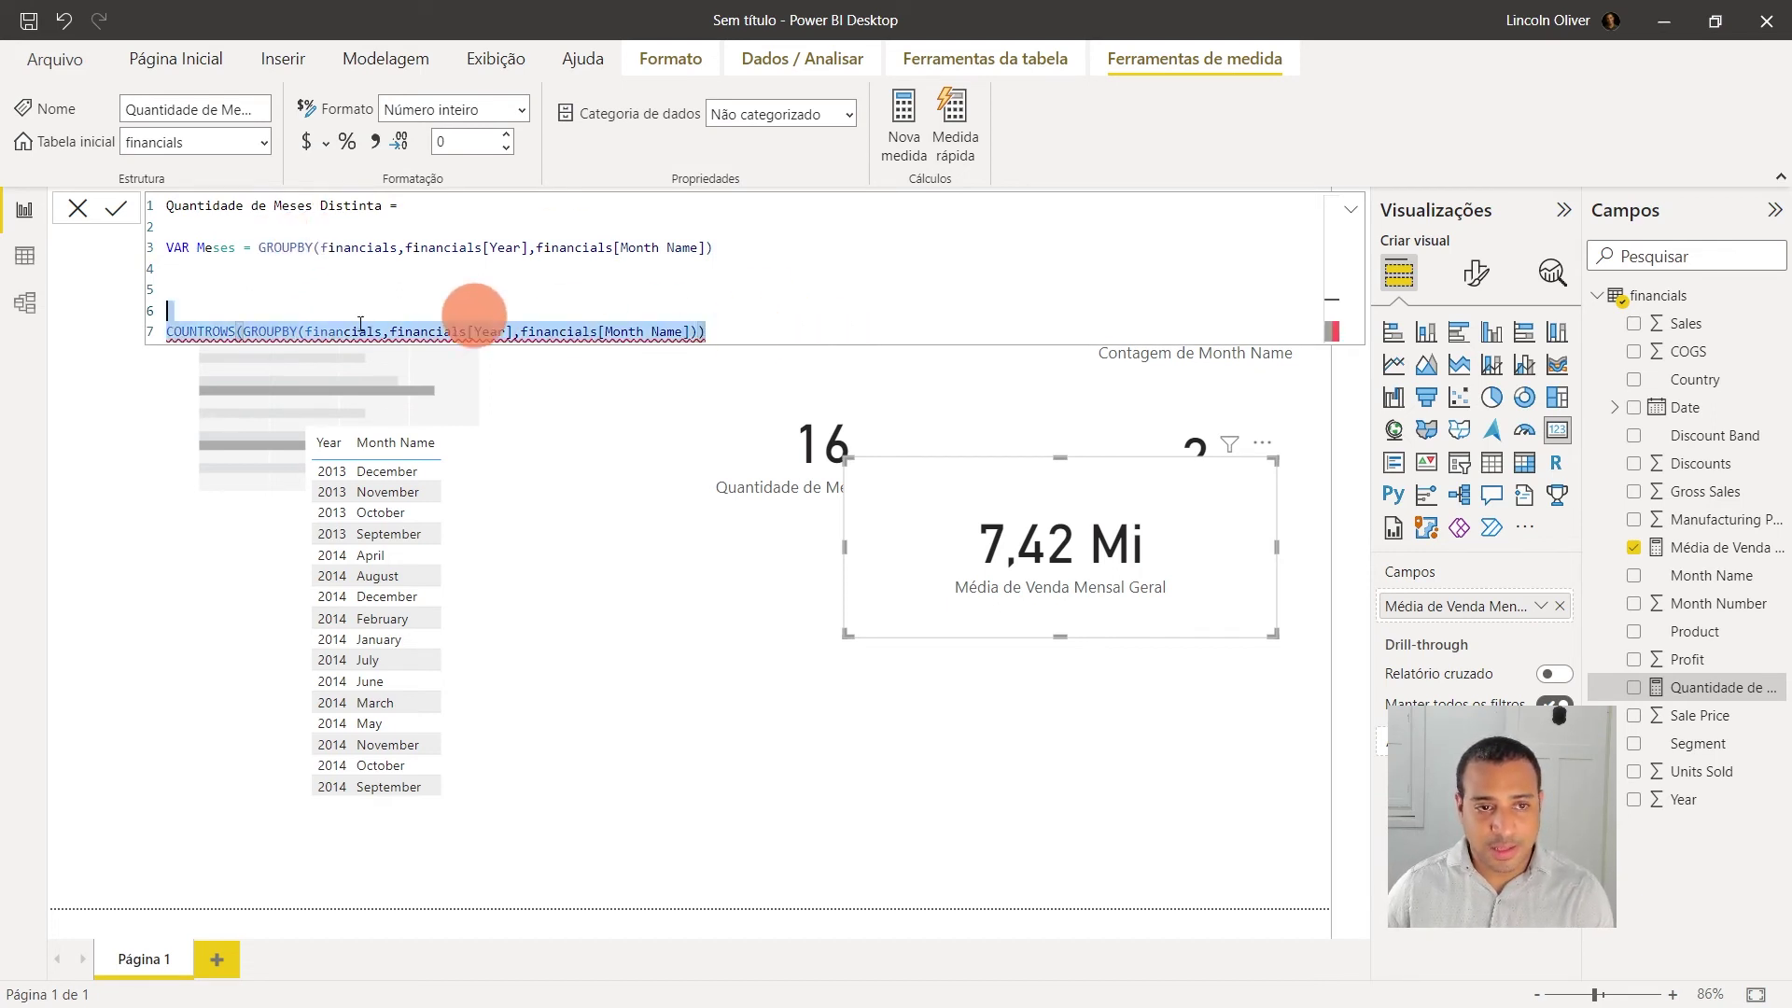
Step: Delete the old COUNTROWS line from the measure formula
key(Delete)
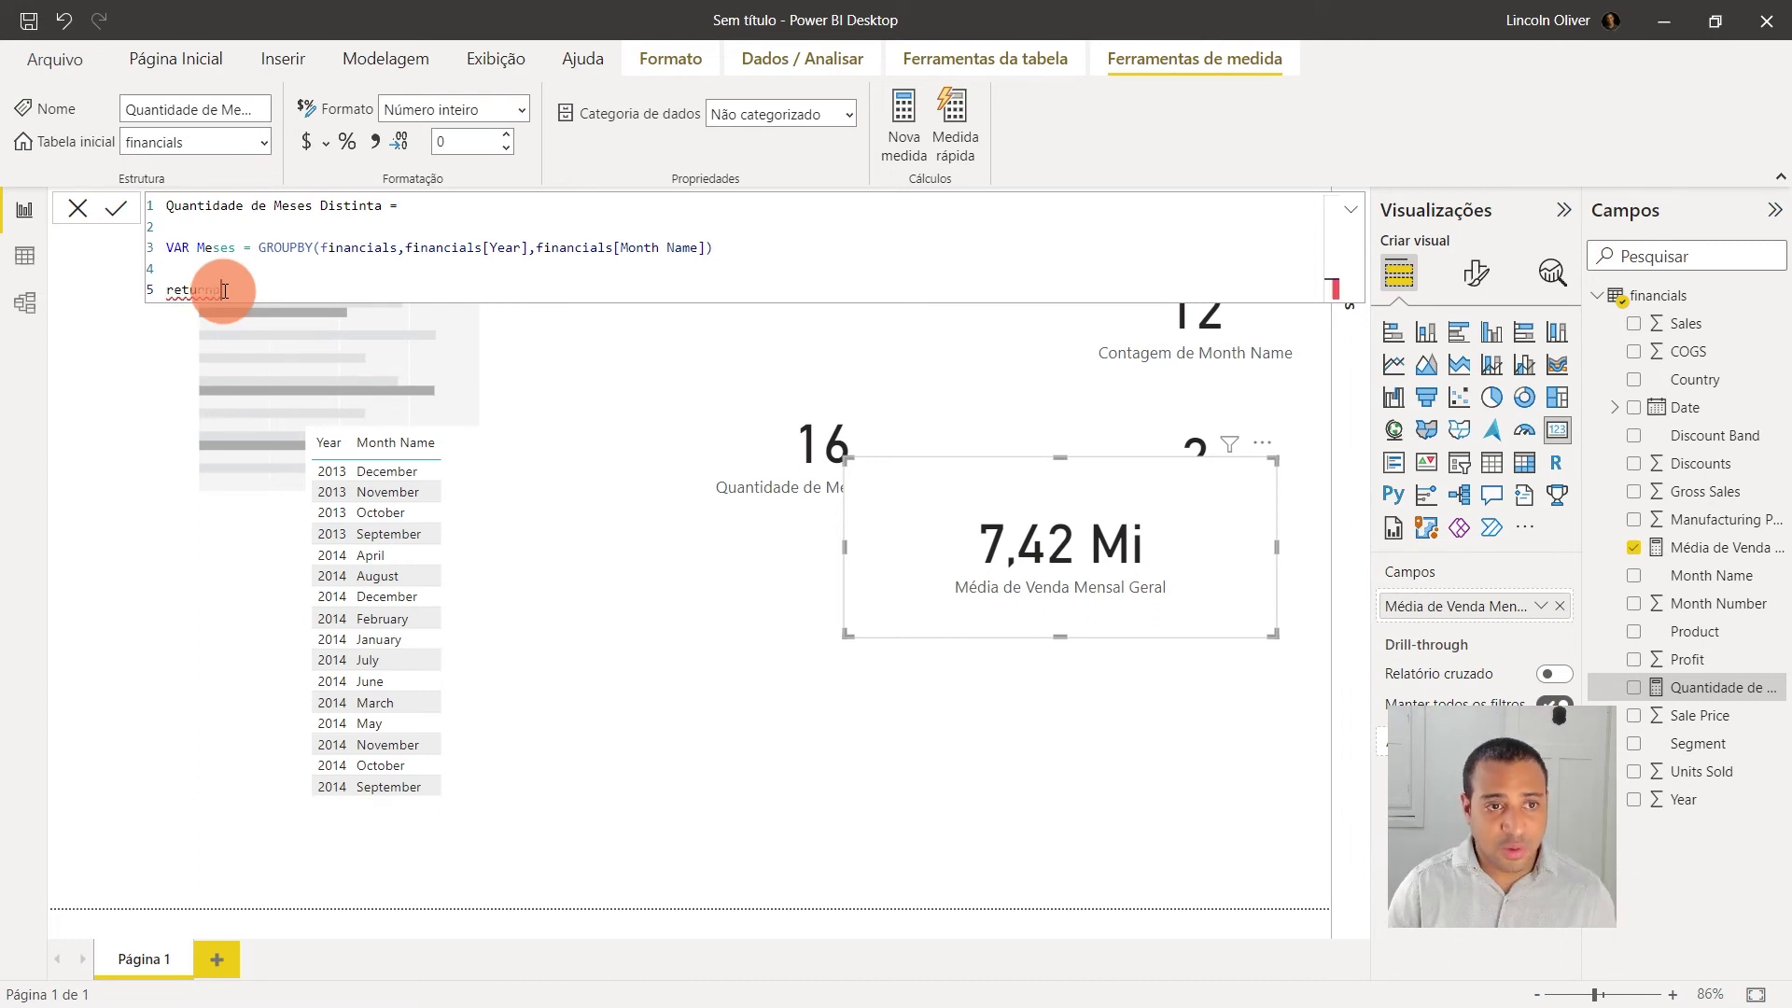
key(Caps_Lock)
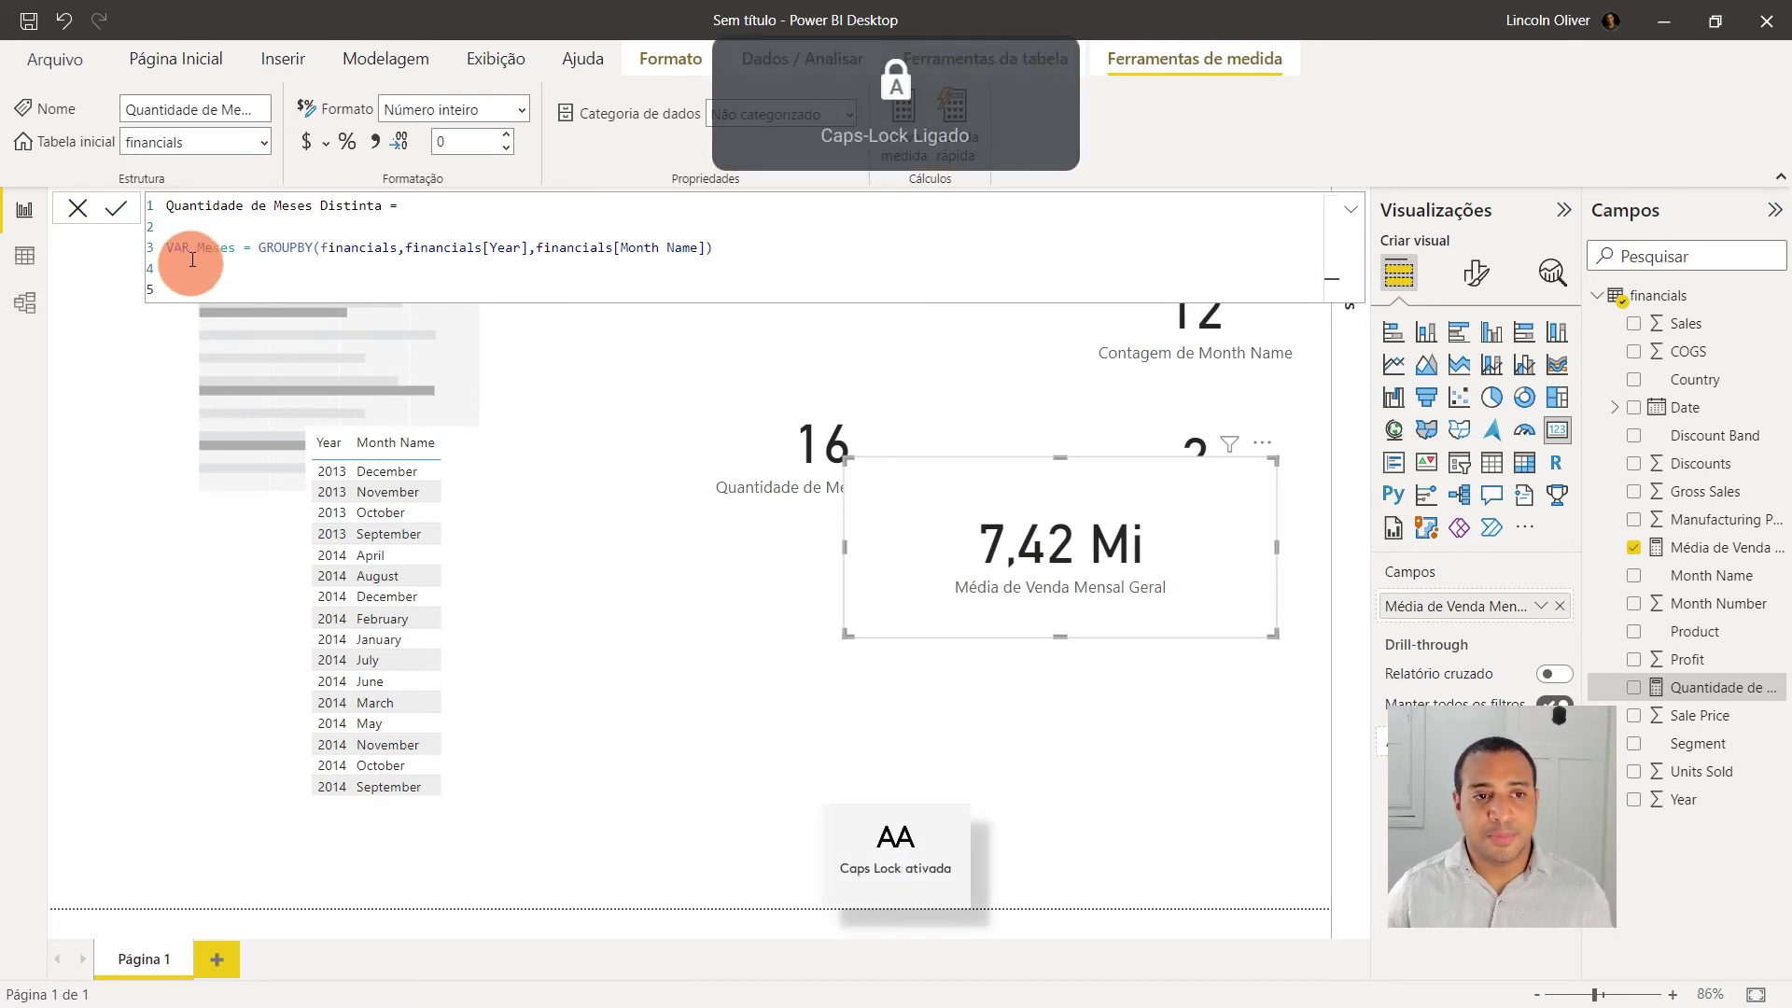
click(180, 247)
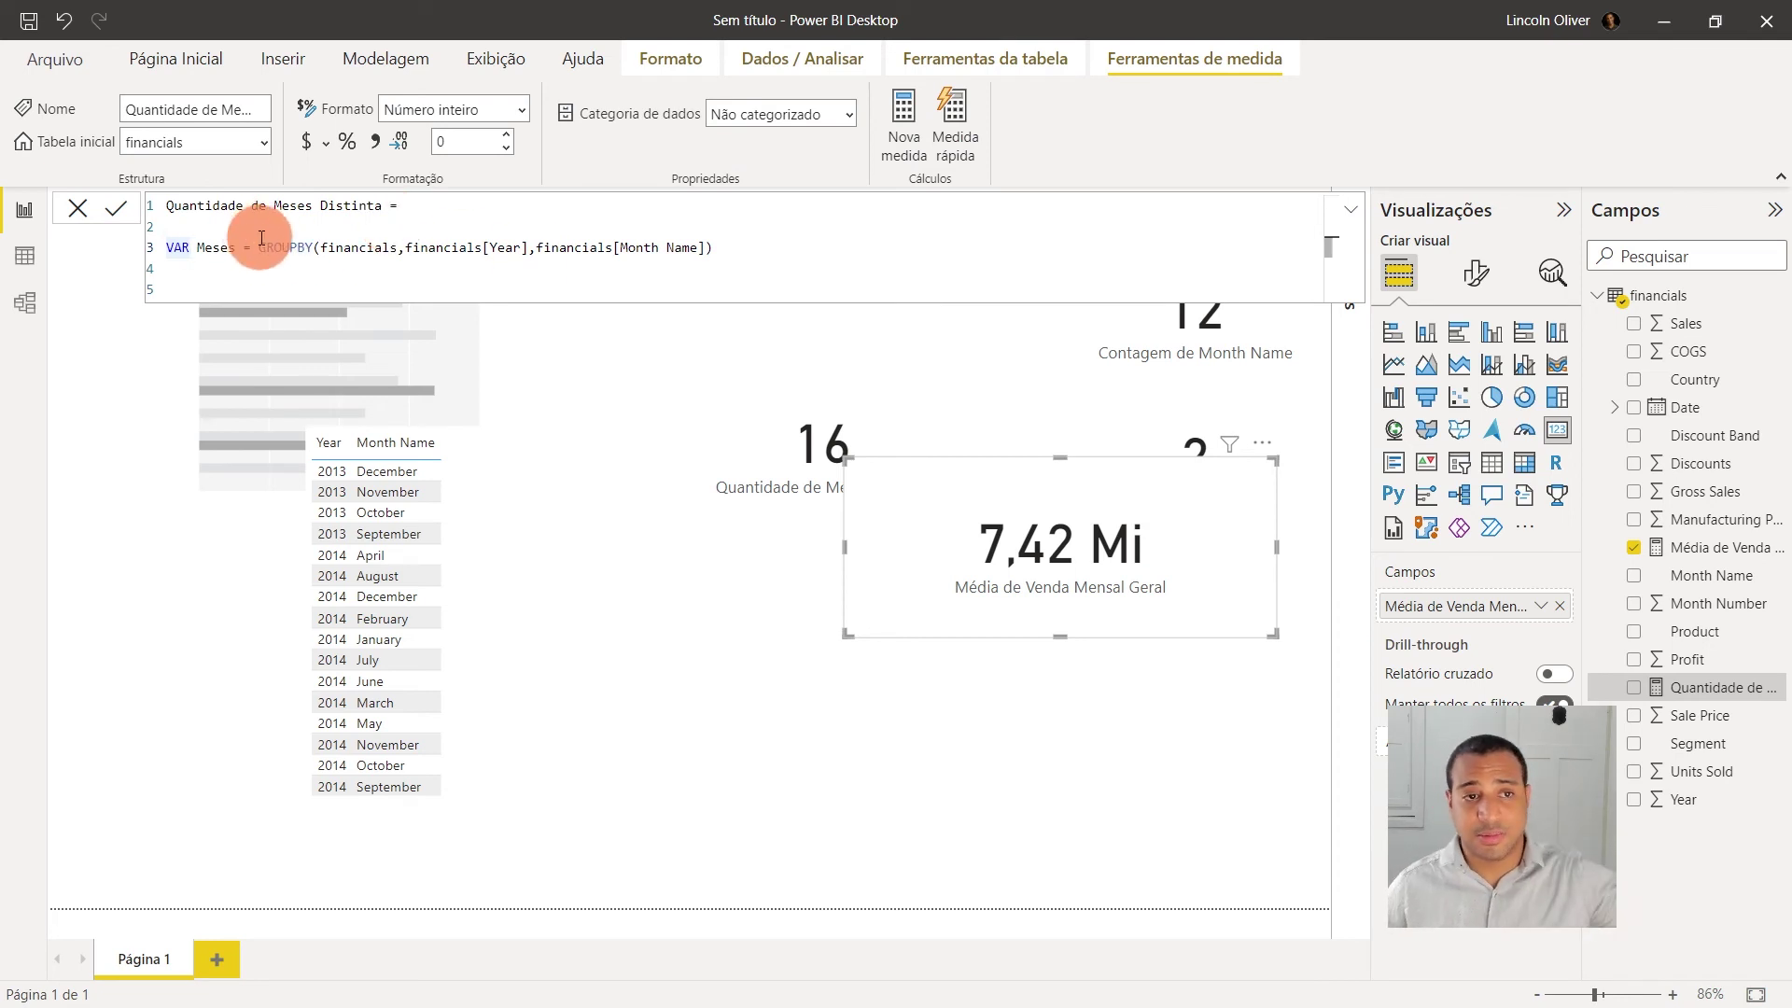
drag(258, 247, 709, 262)
click(771, 263)
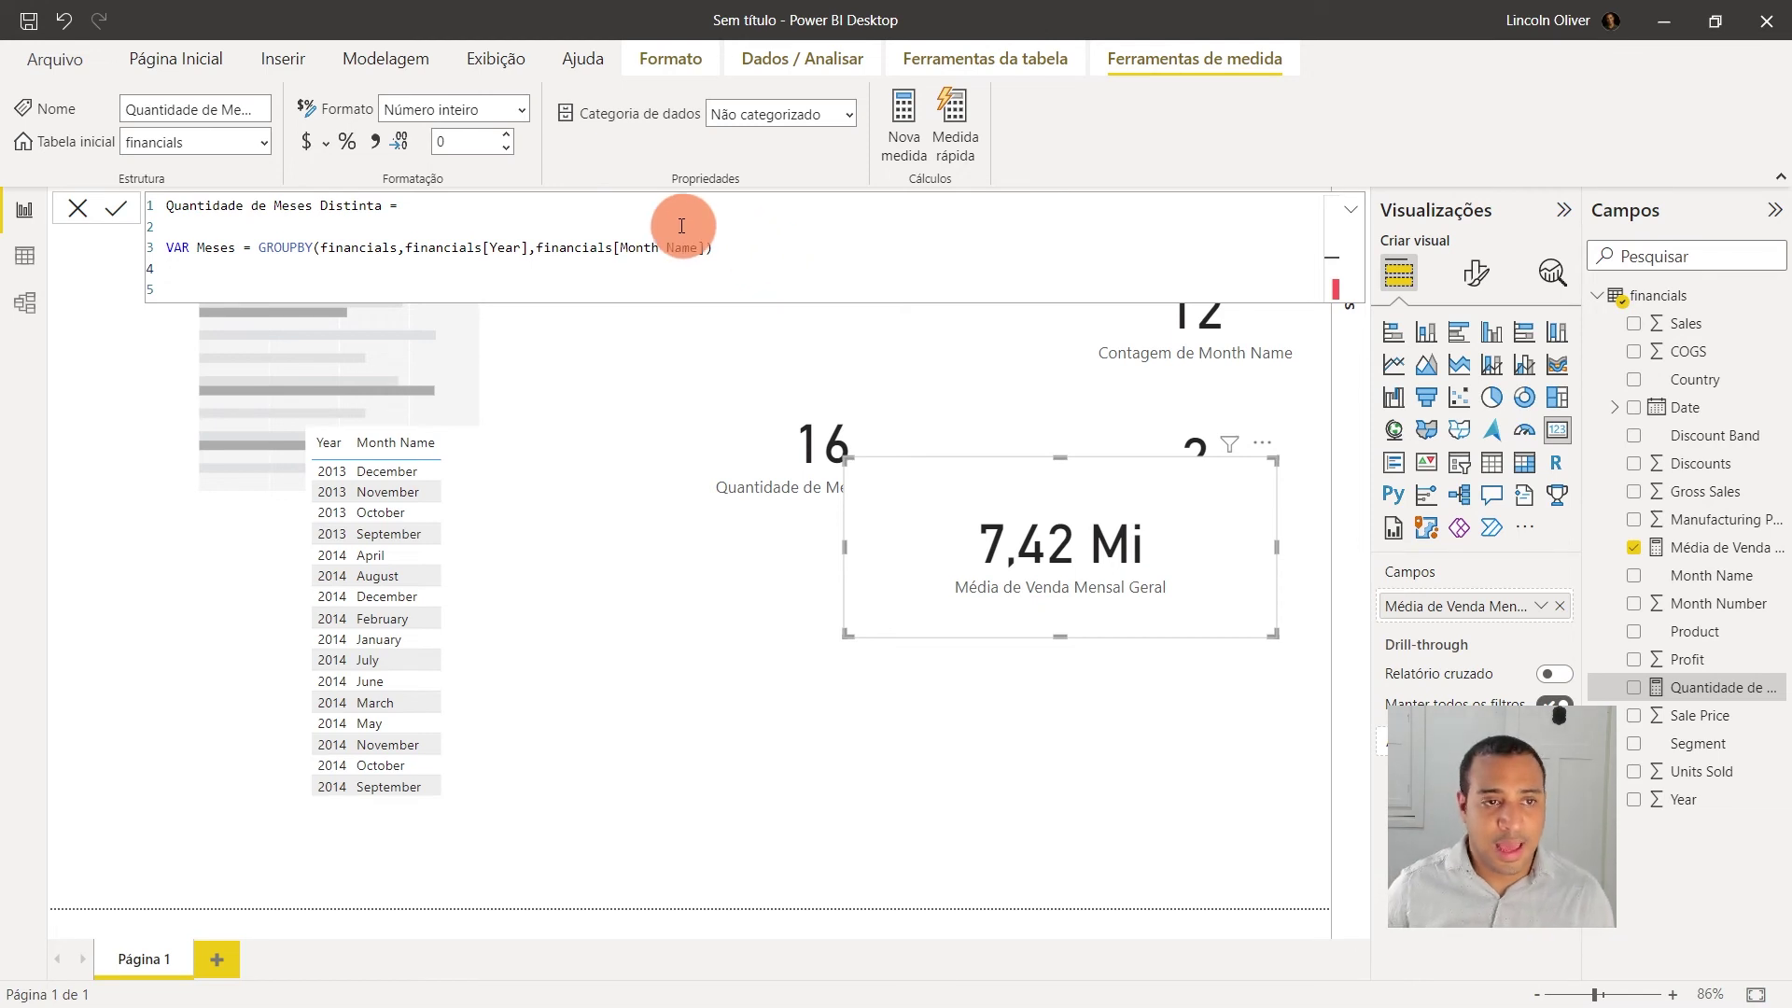
key(Caps_Lock)
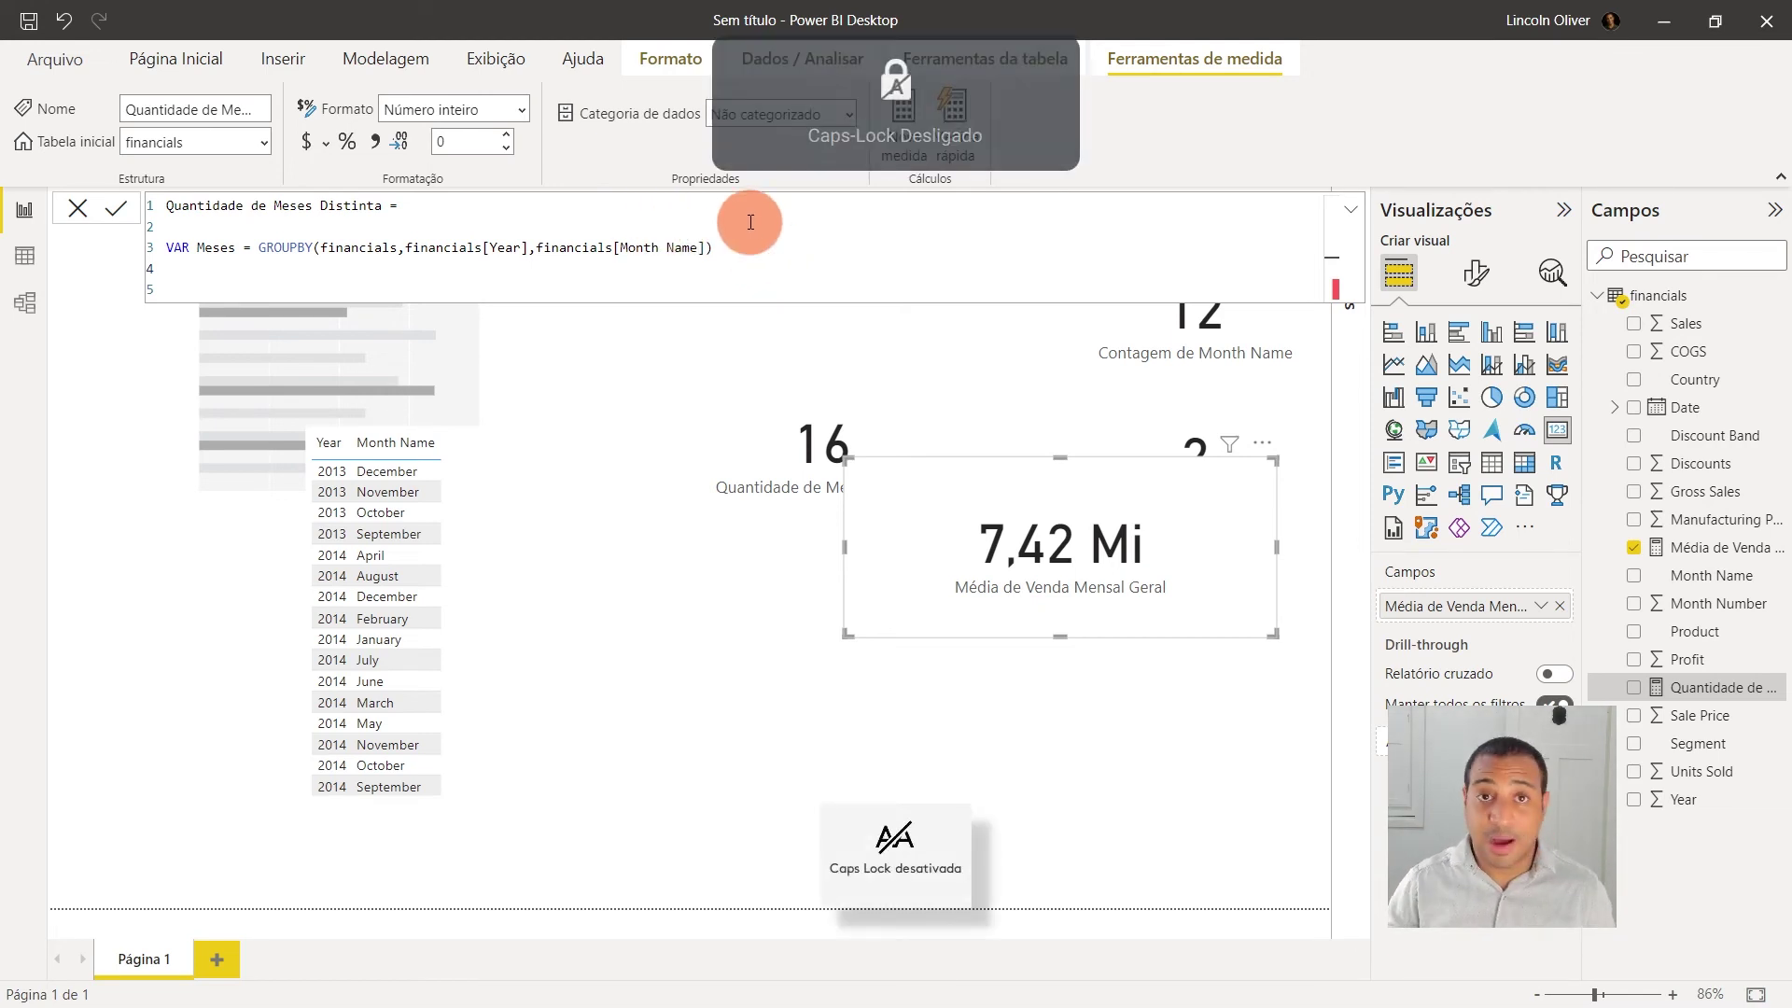
Step: Declare VAR SomaVendas = SUM(financials[ Sales]) below VAR Meses
text(var)
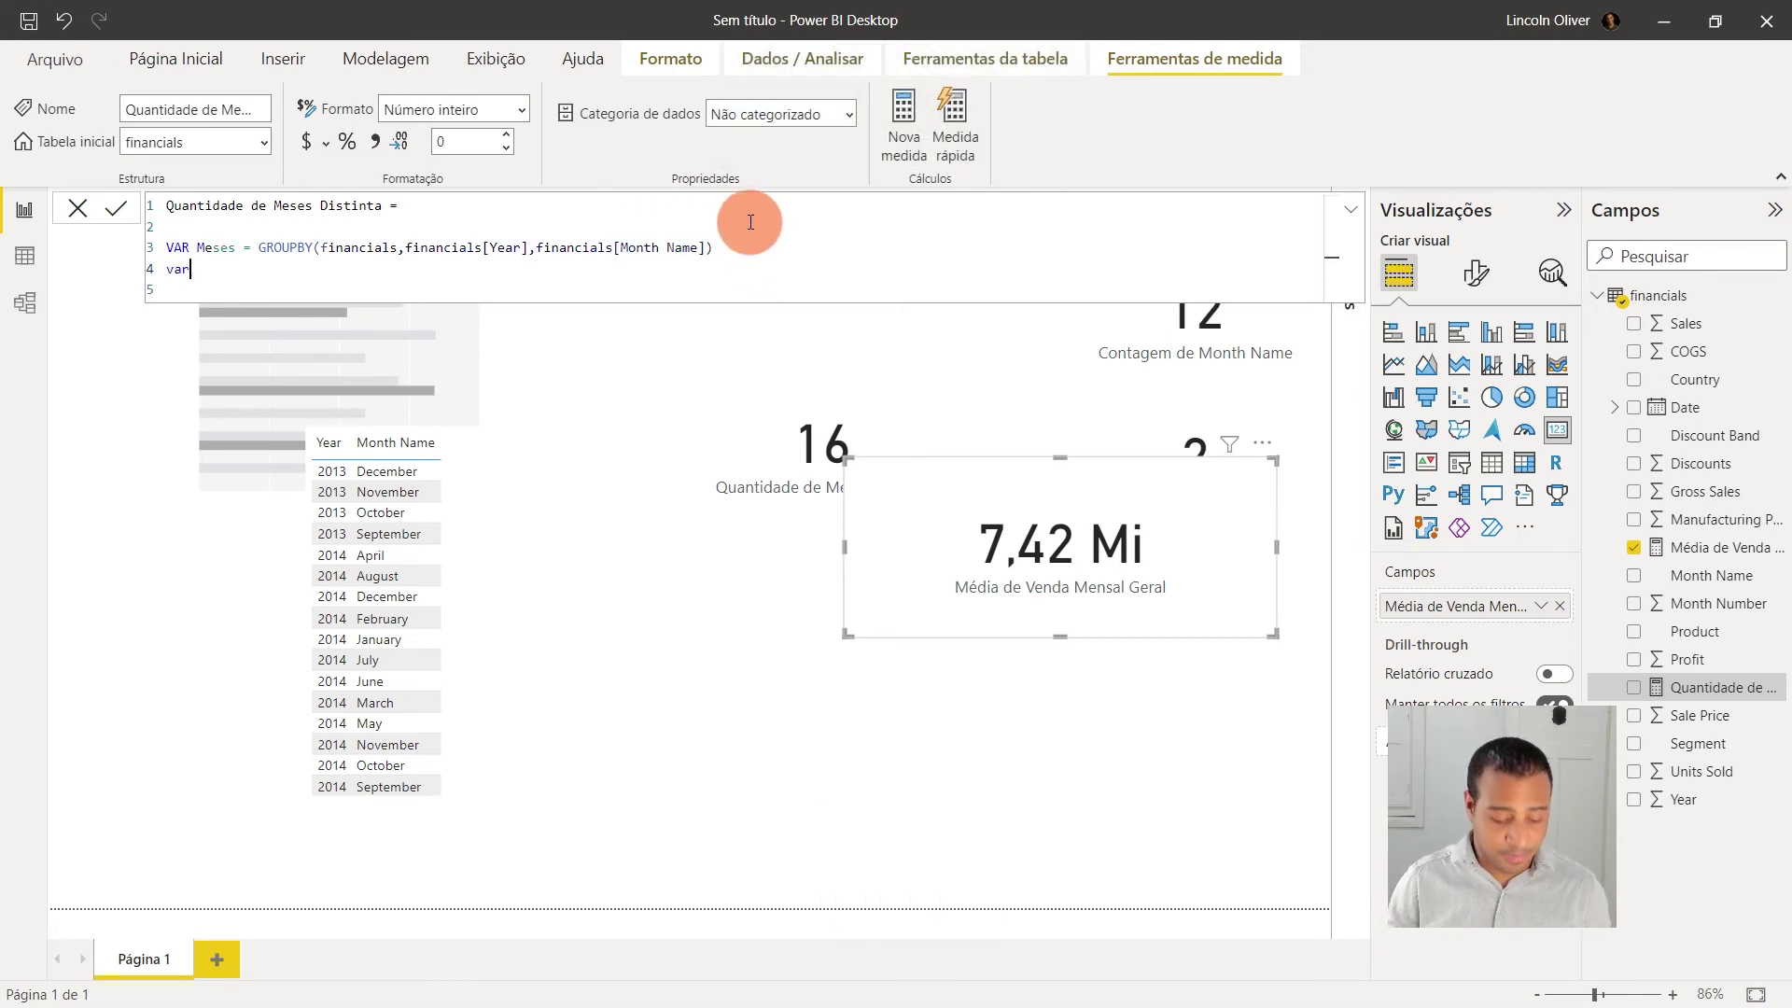
key(Caps_Lock)
key(BackSpace)
text(VAR)
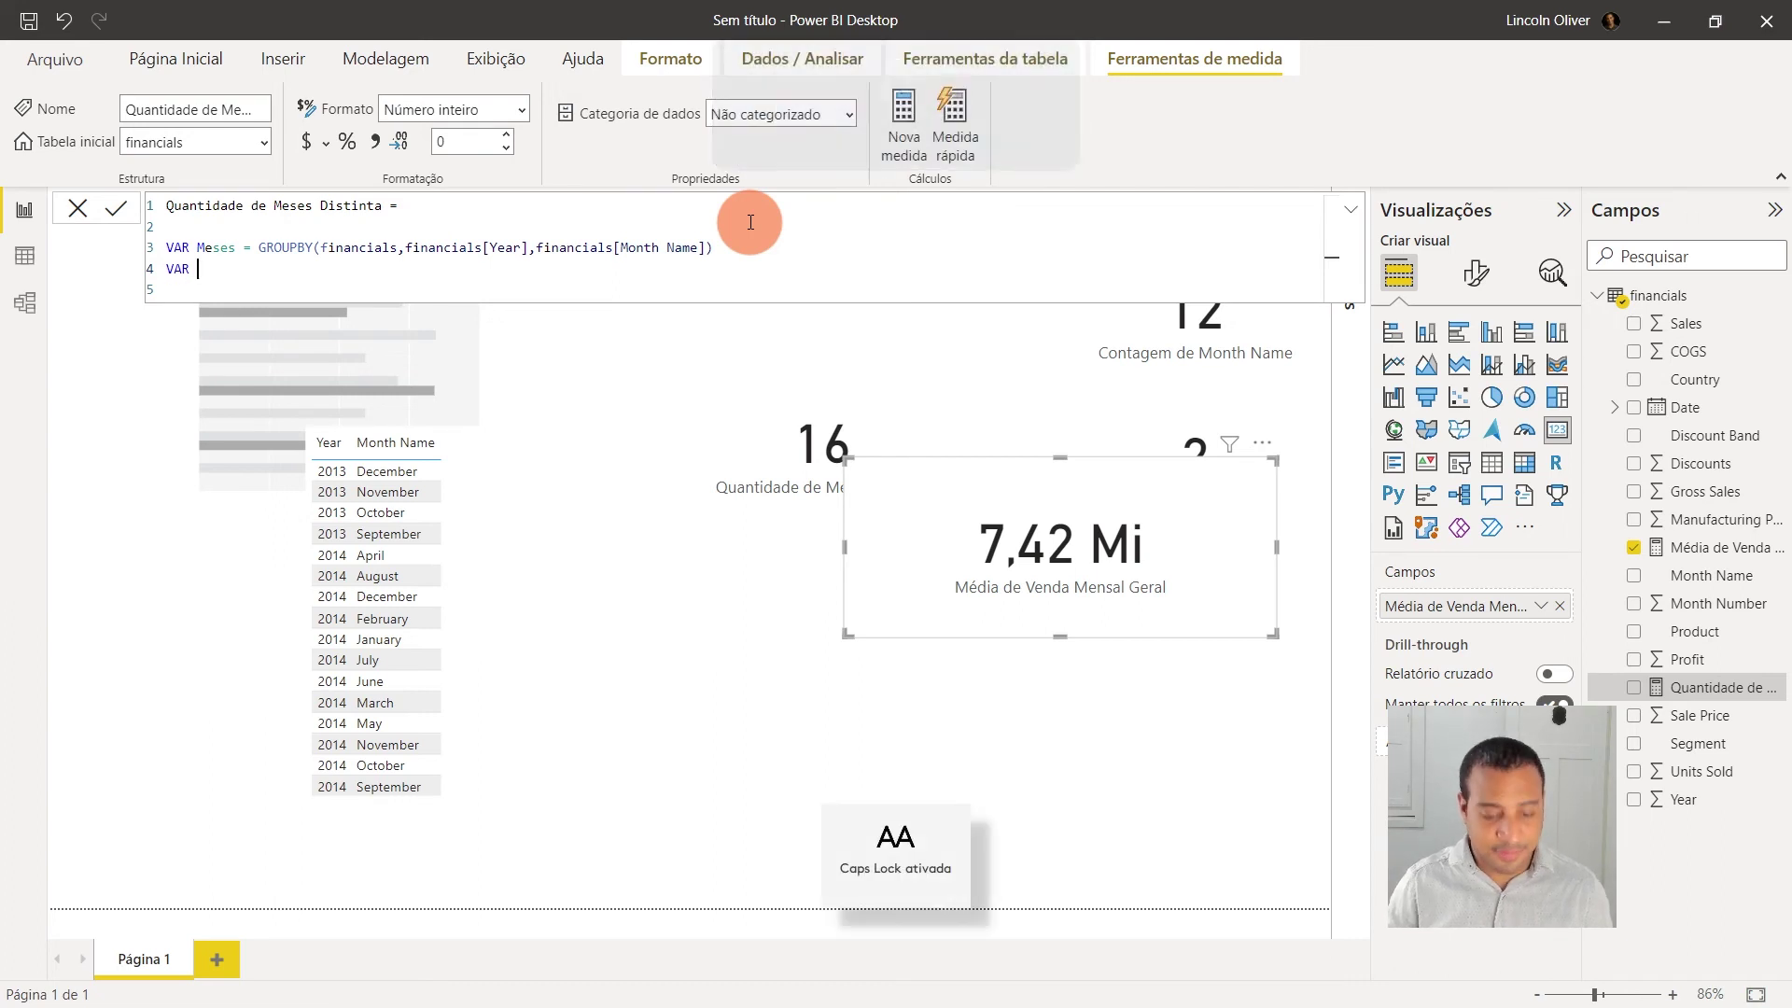
key(Caps_Lock)
text(oma)
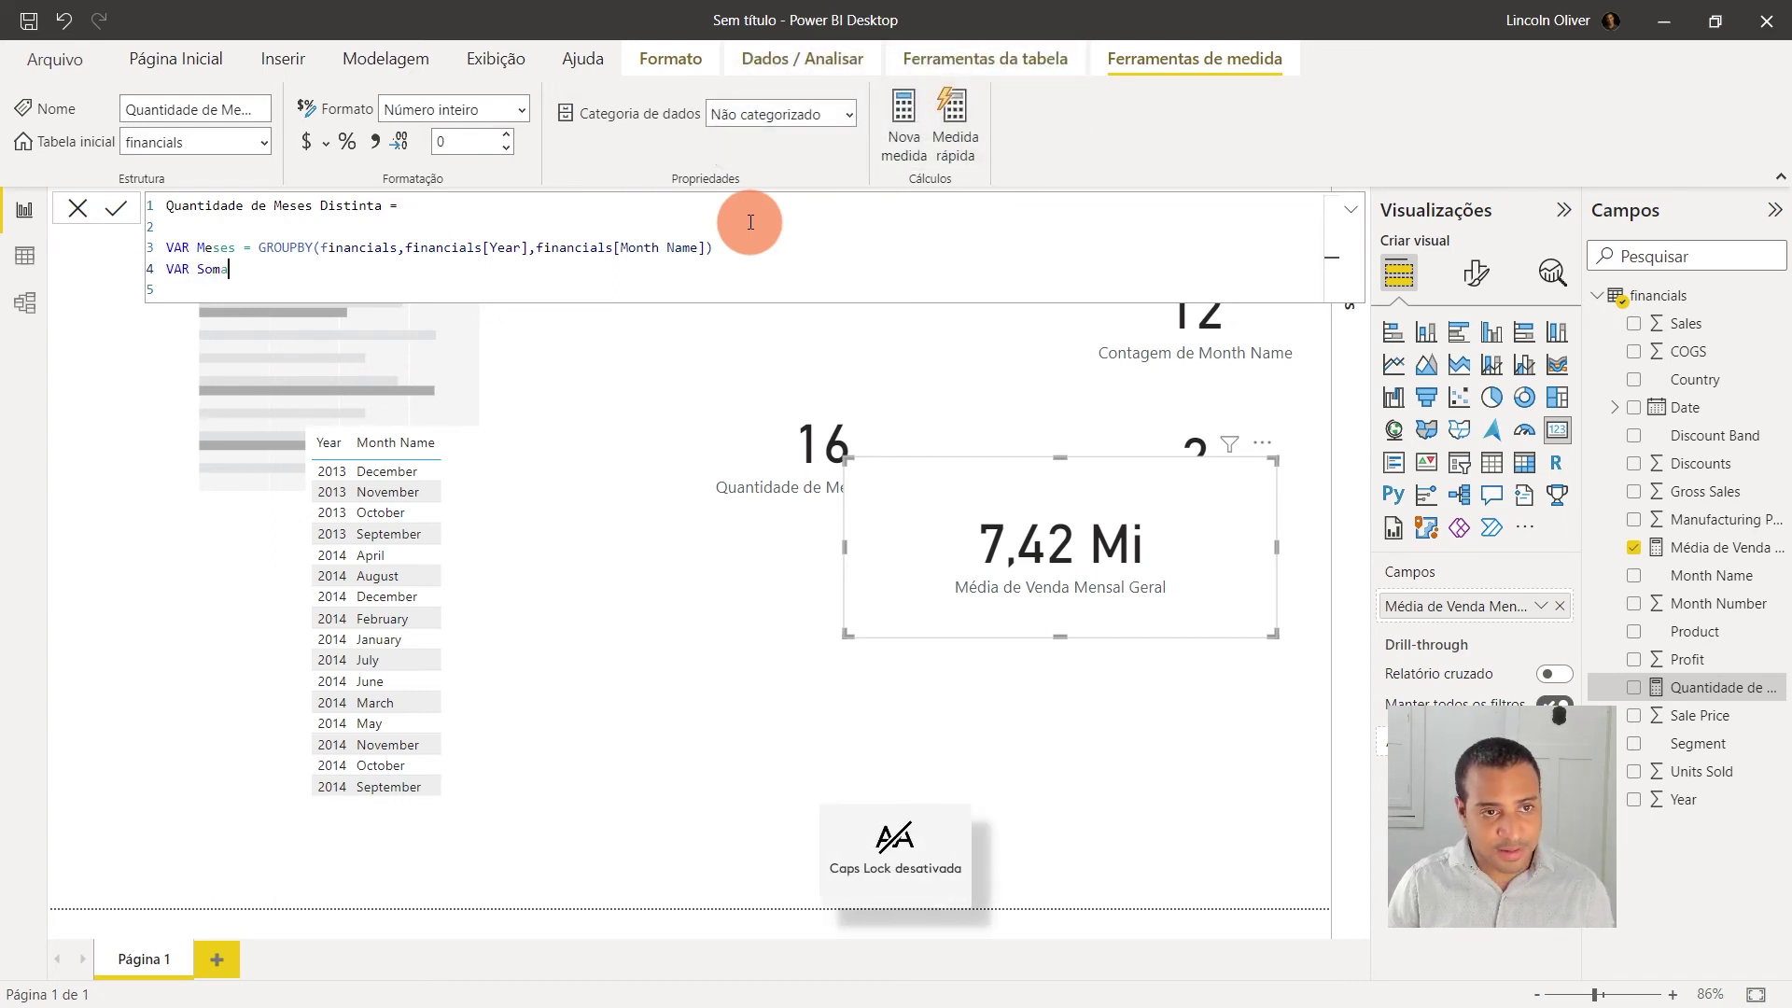
text(Vendas =)
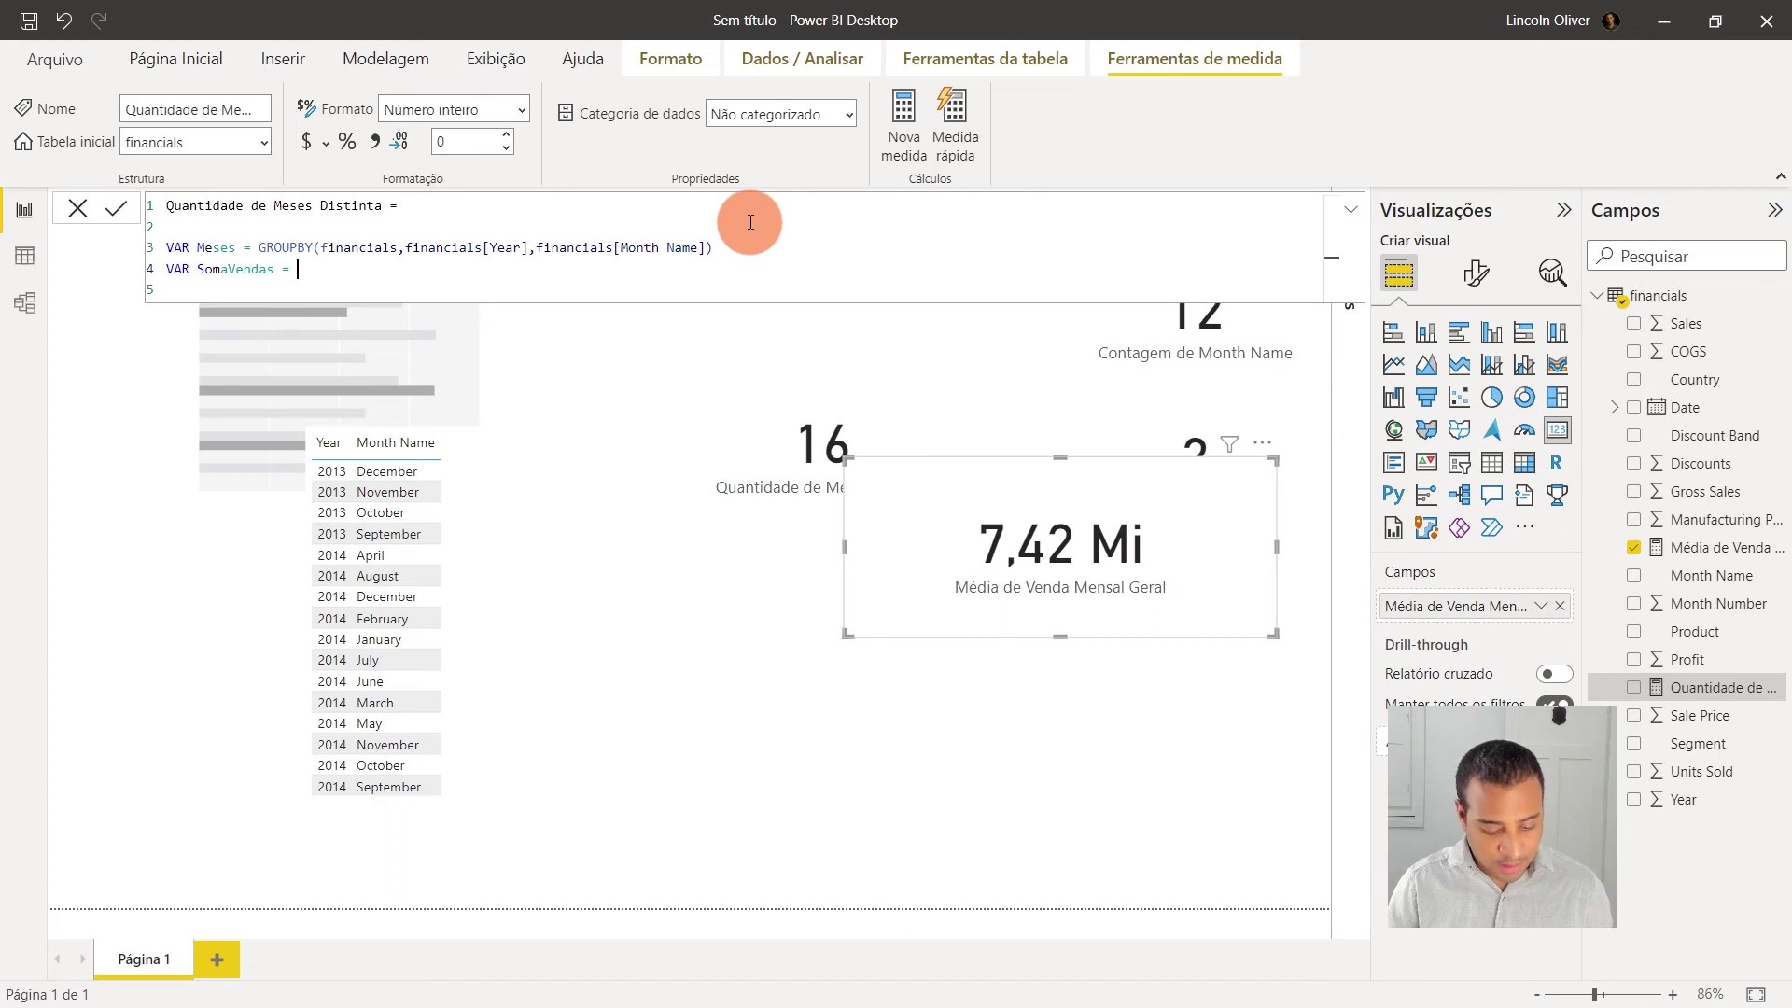
text(Sum)
key(Tab)
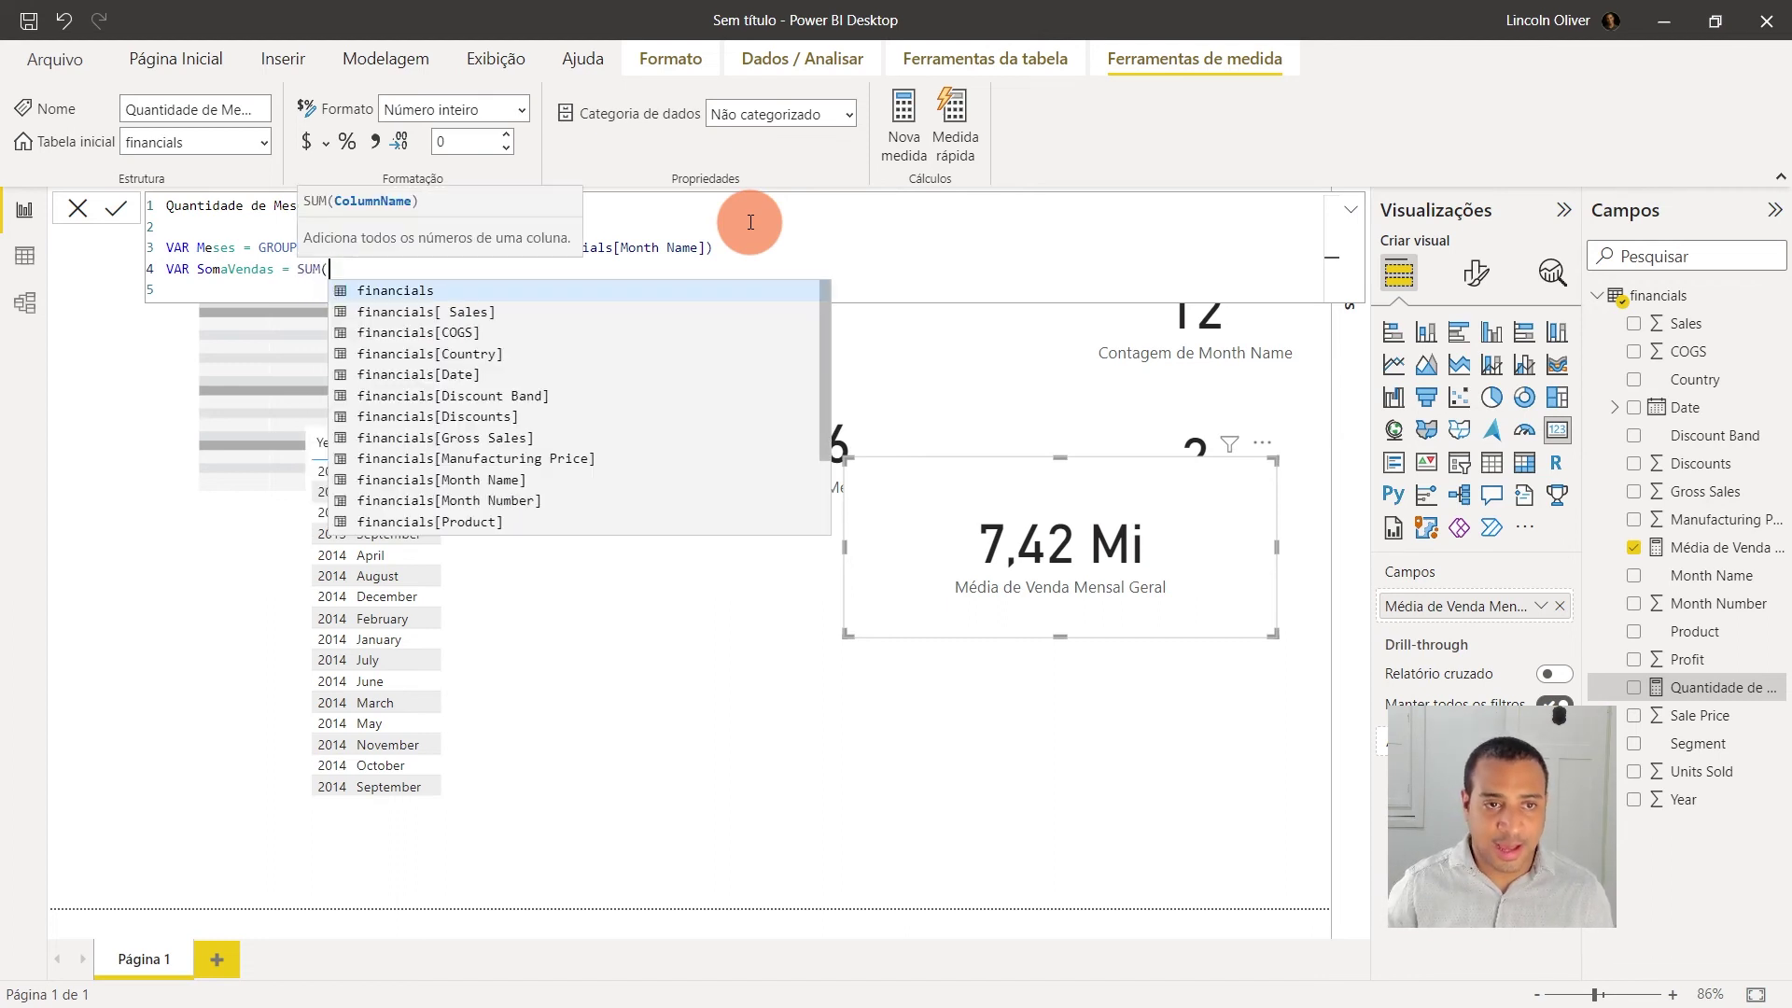
text(sa)
key(Up)
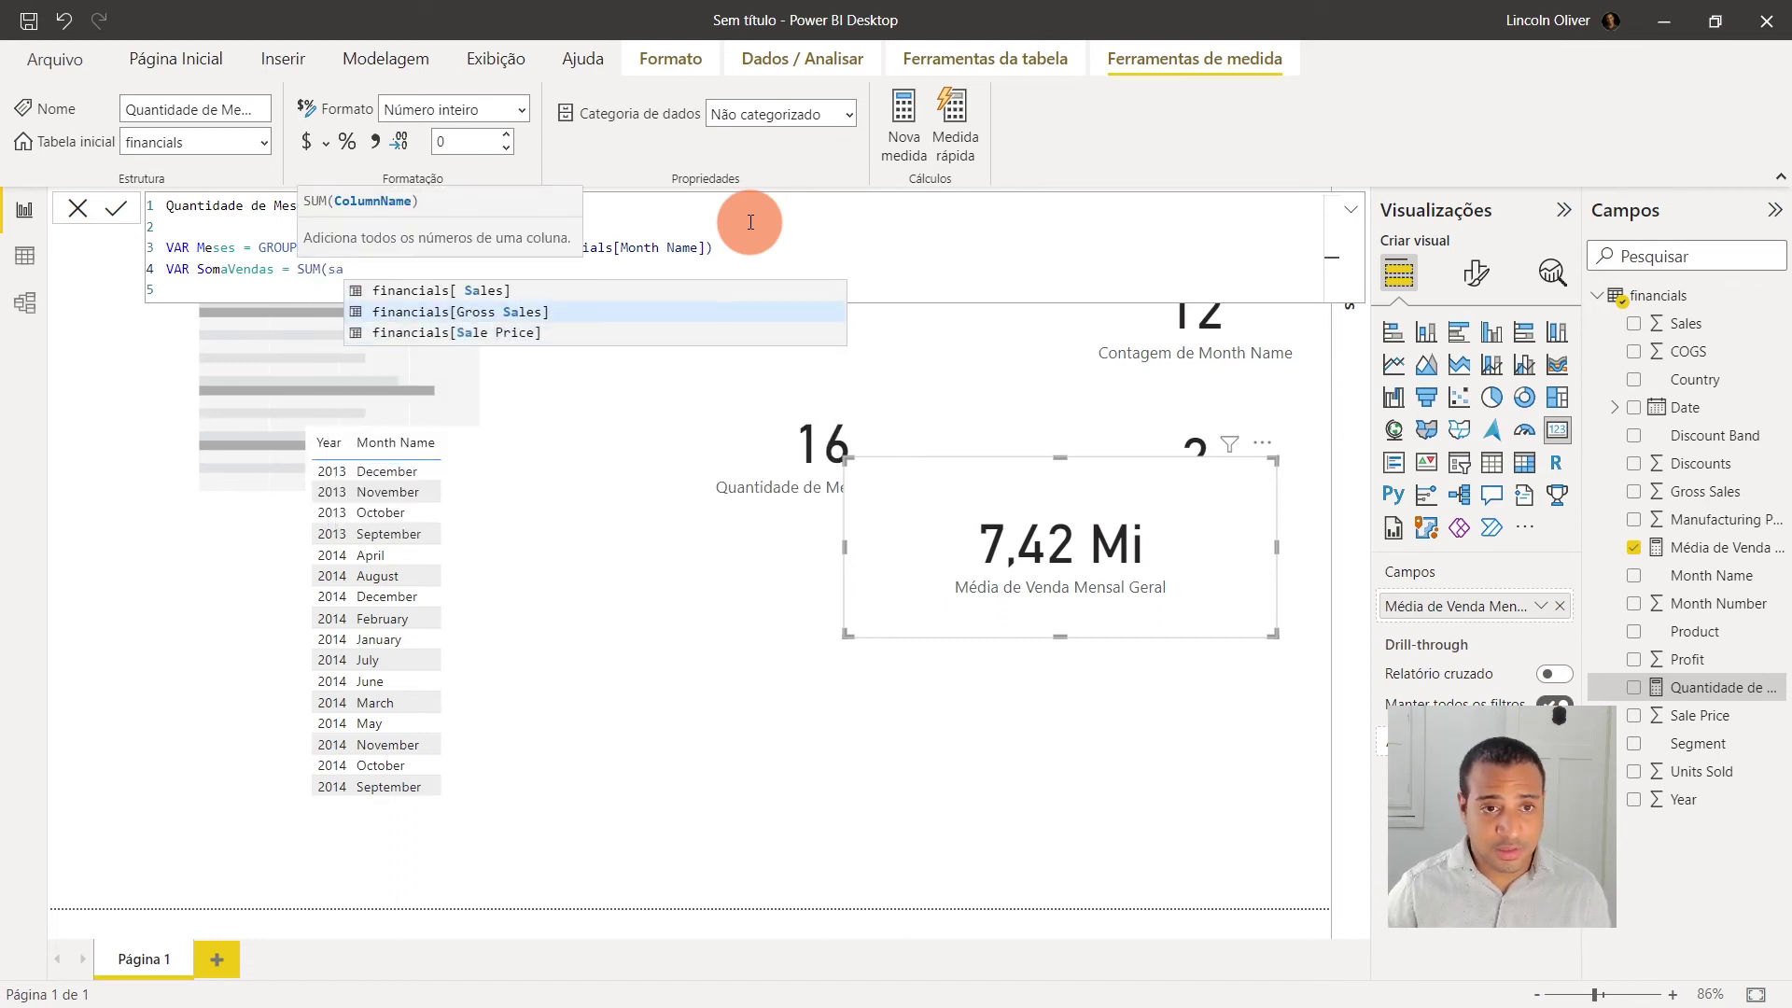
key(Up)
key(Tab)
text())
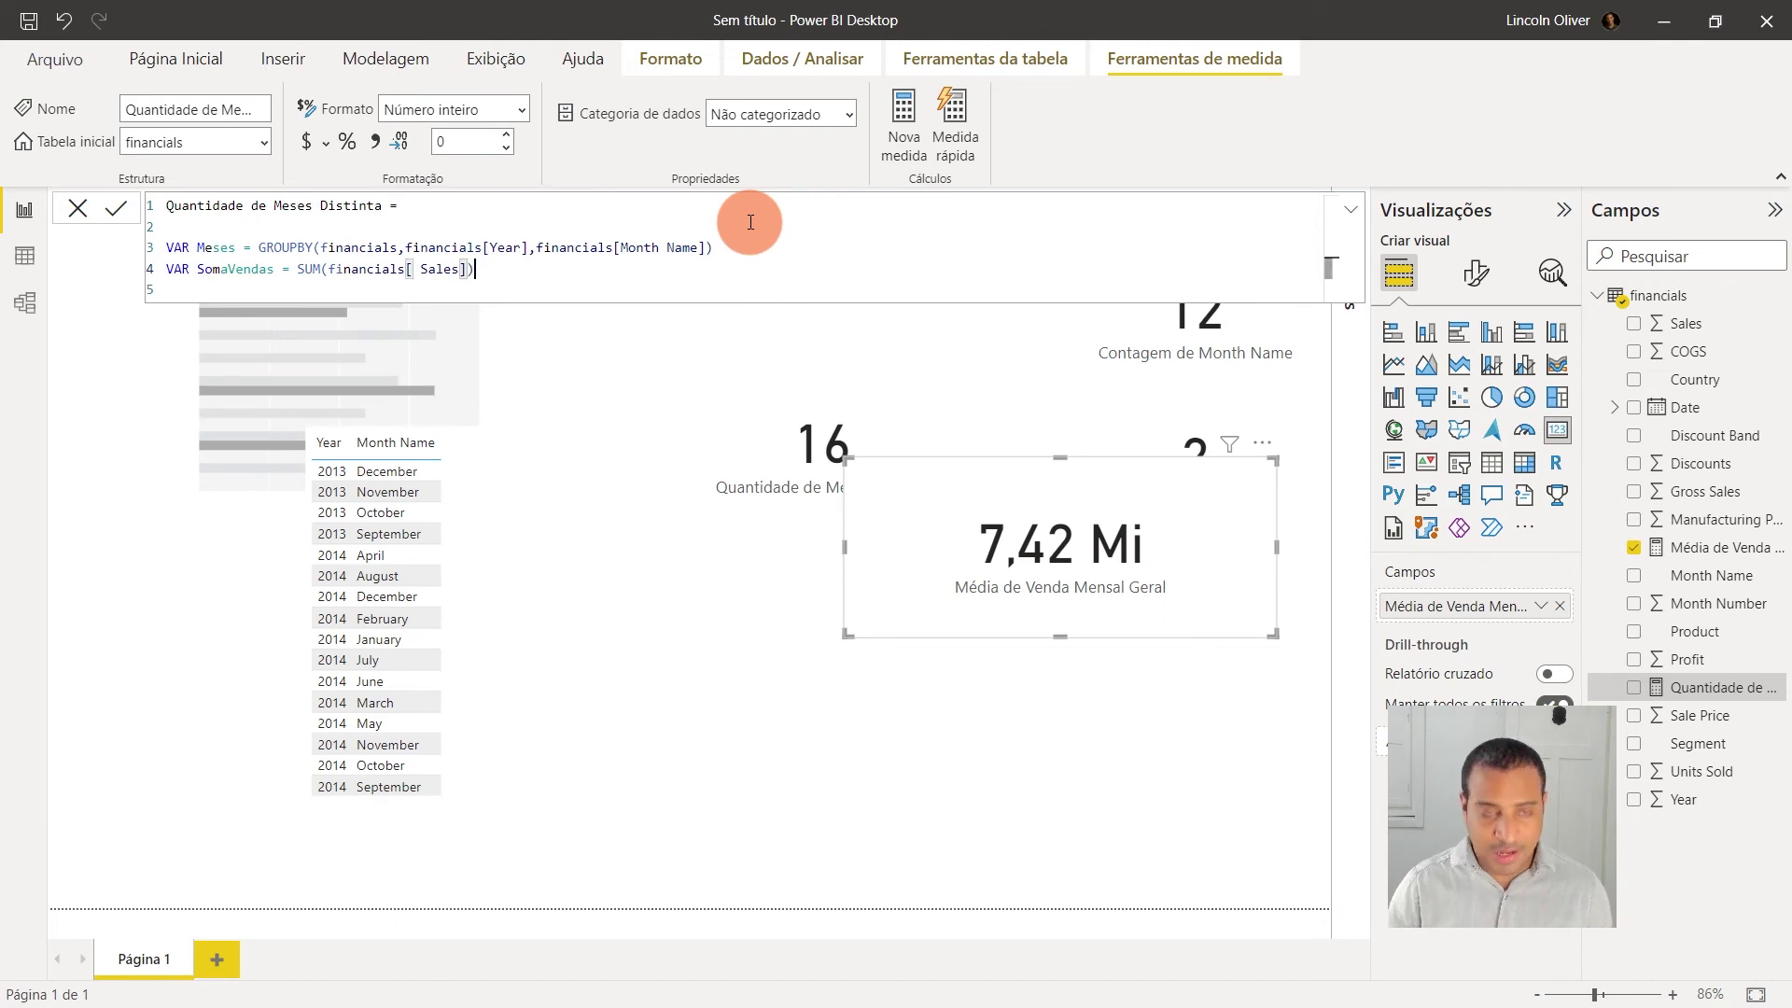
click(222, 269)
click(560, 280)
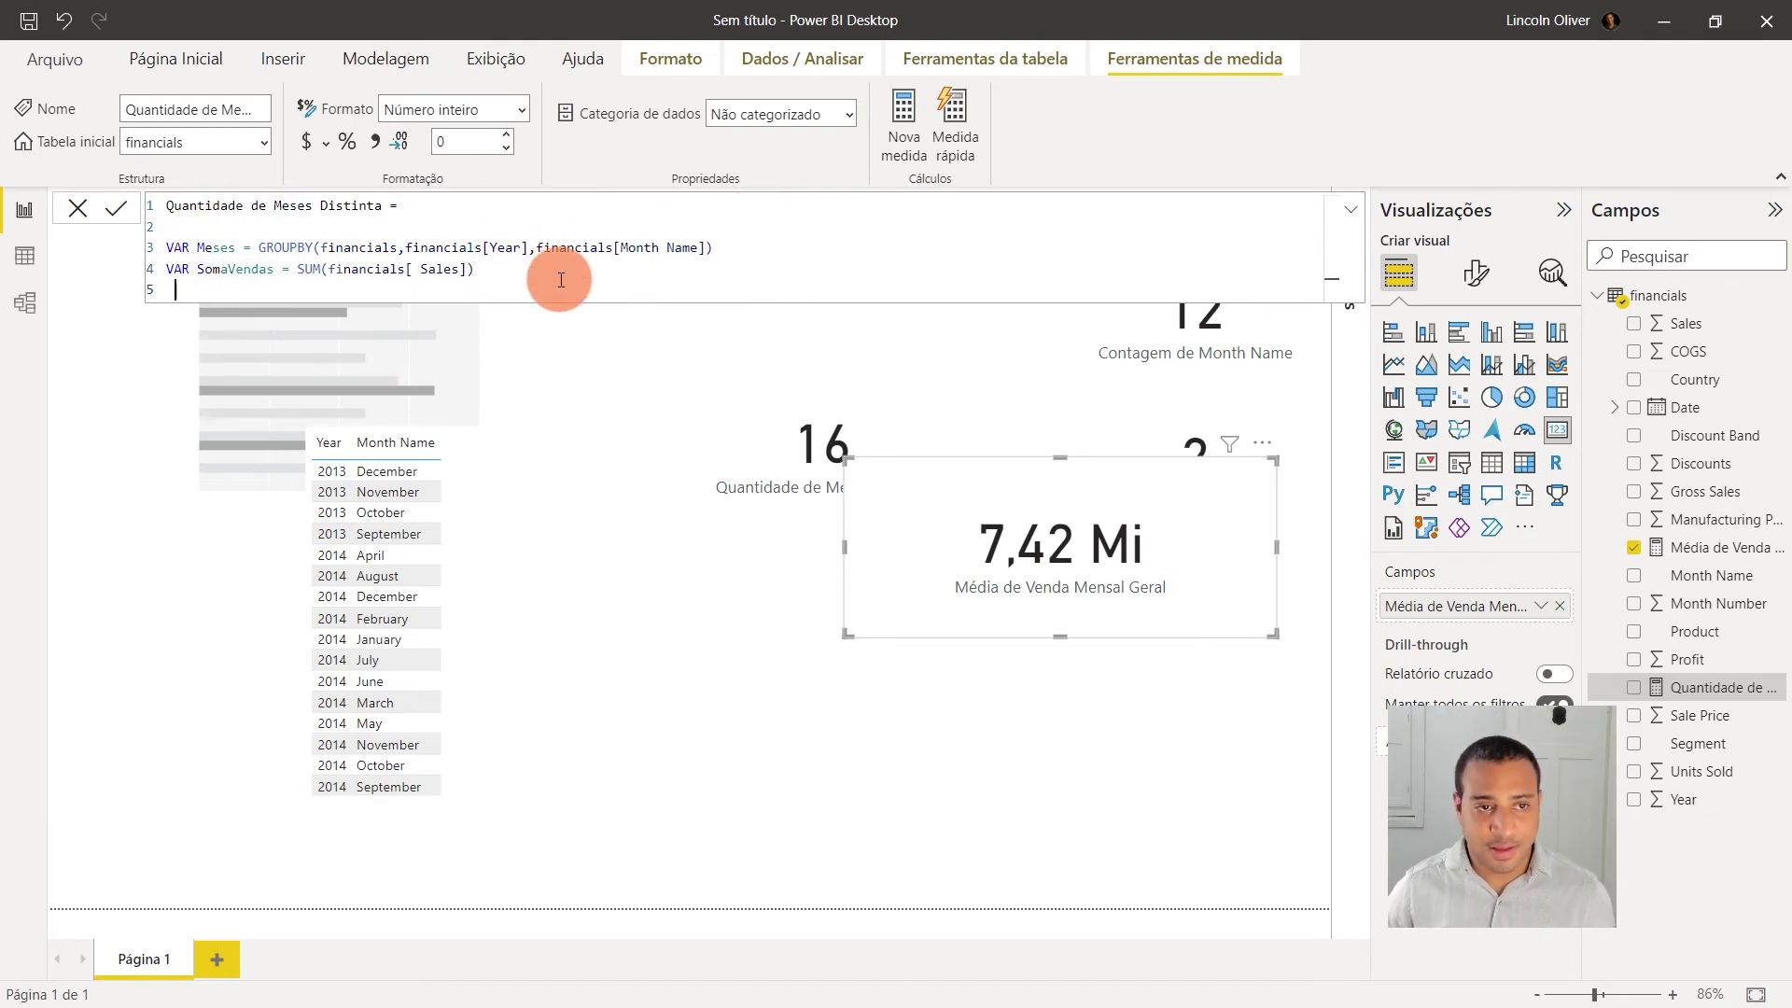
Step: Add a RETURN line followed by SomaVendas below the variables
key(shift+Return)
key(shift+Return)
key(Up)
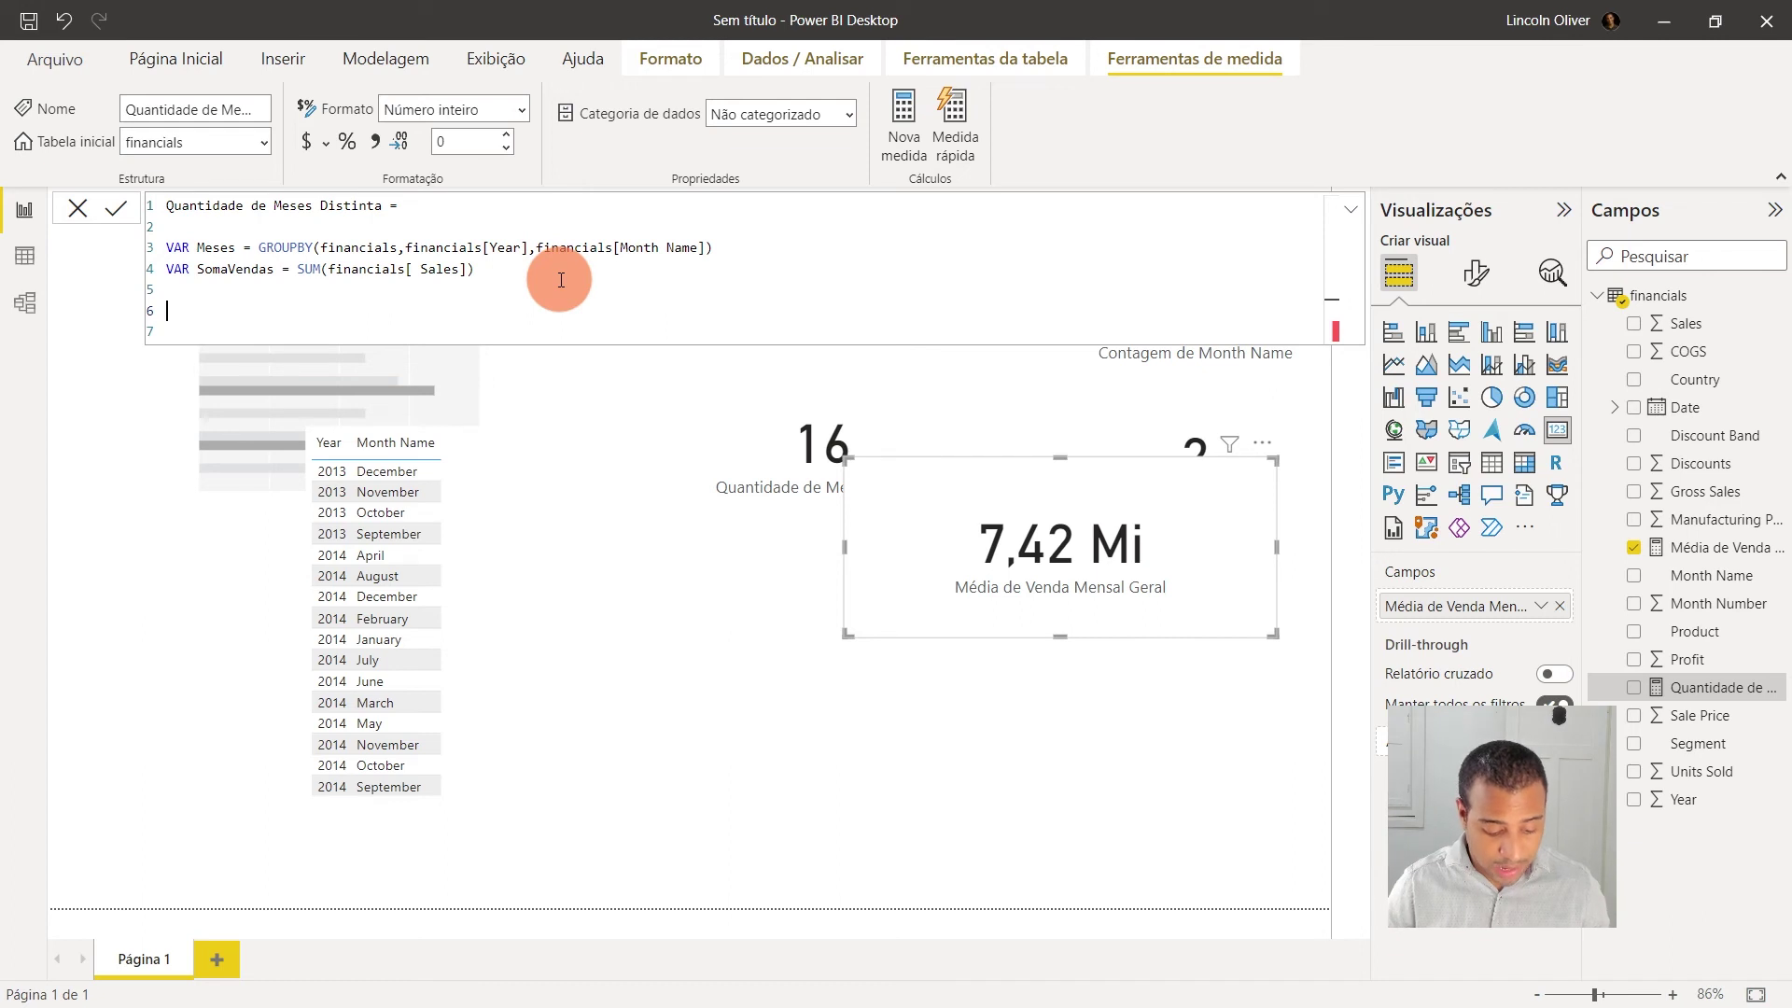
key(BackSpace)
key(BackSpace)
key(BackSpace)
key(Caps_Lock)
text(RETURN)
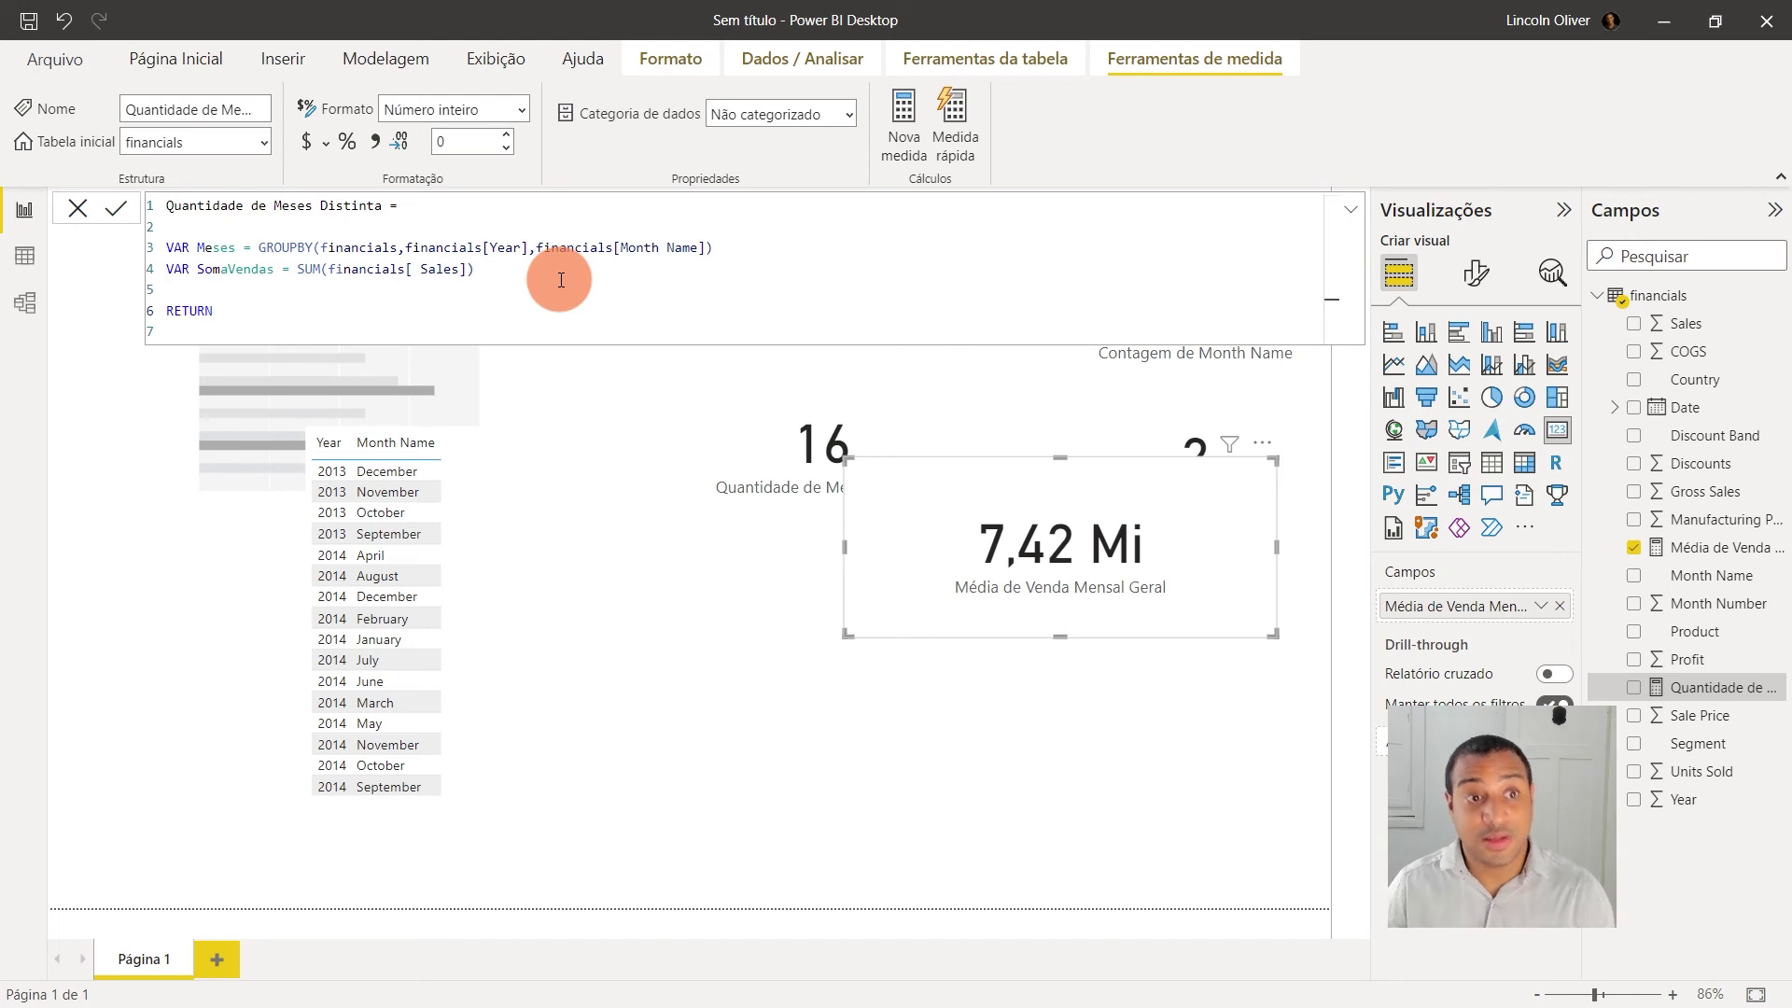
key(Return)
key(Return)
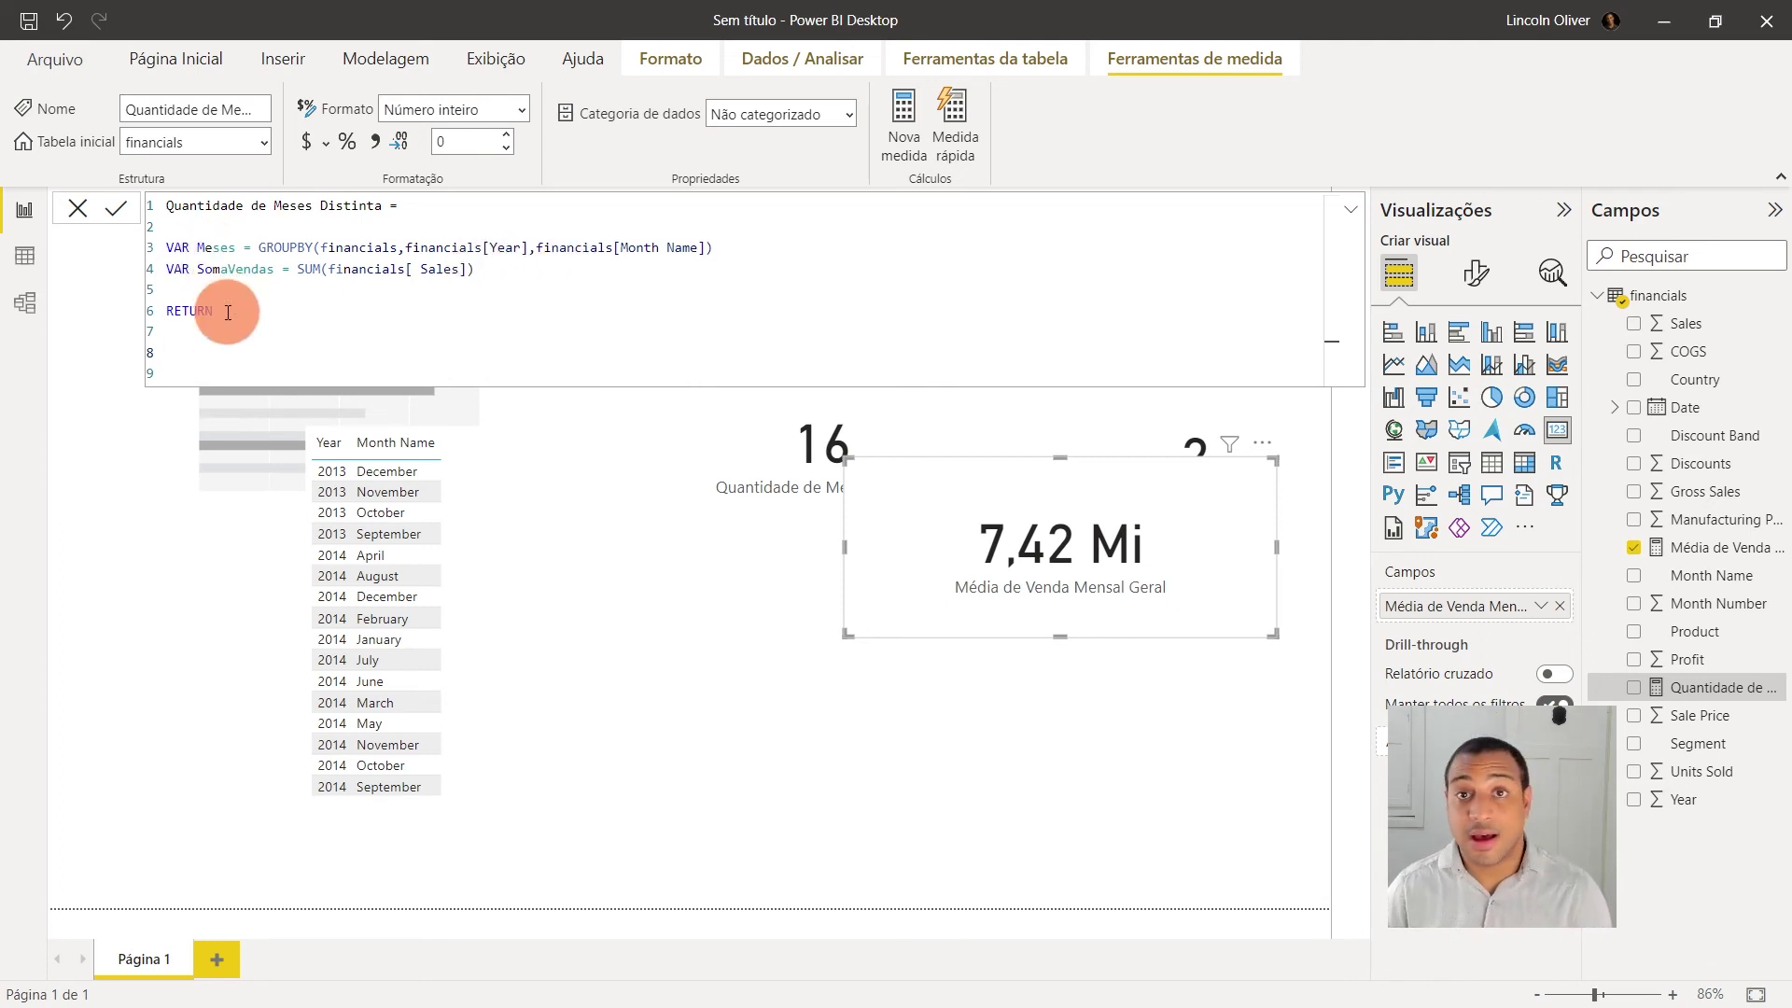
text(SomaVendas)
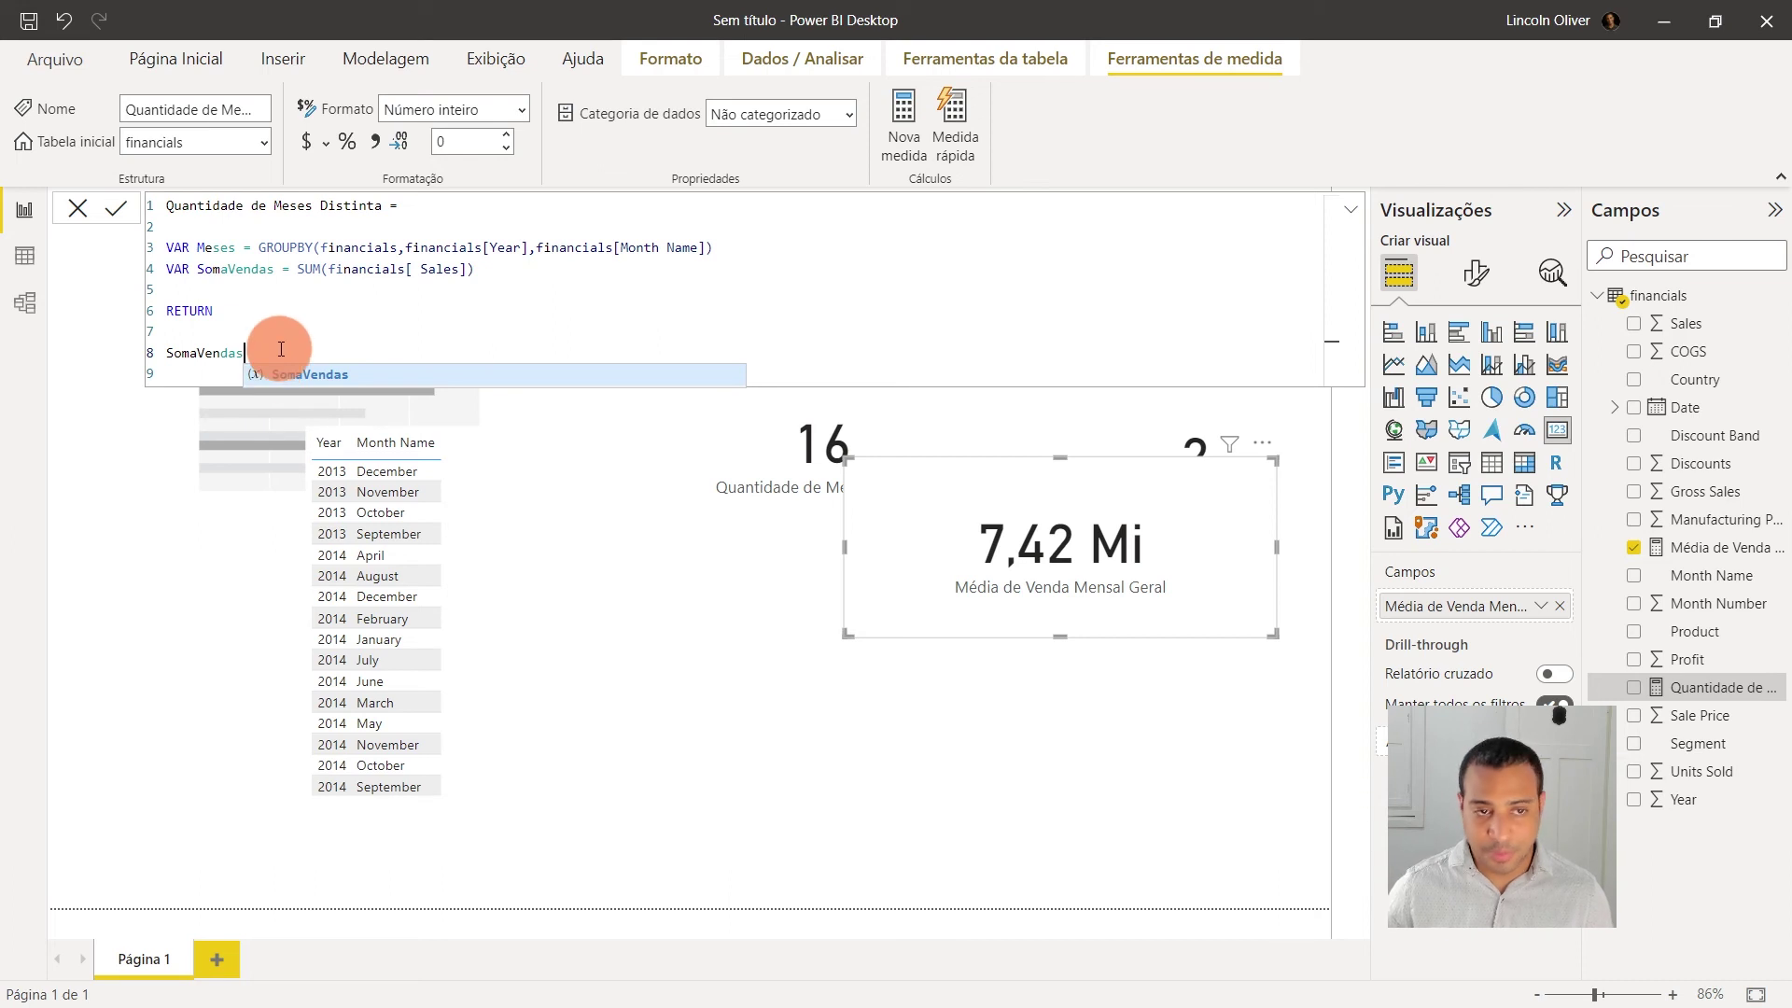
Step: Finish the return as SomaVendas / COUNTROWS(Meses) and commit the measure
text(coun)
key(Down)
key(Down)
key(Down)
key(Down)
key(Tab)
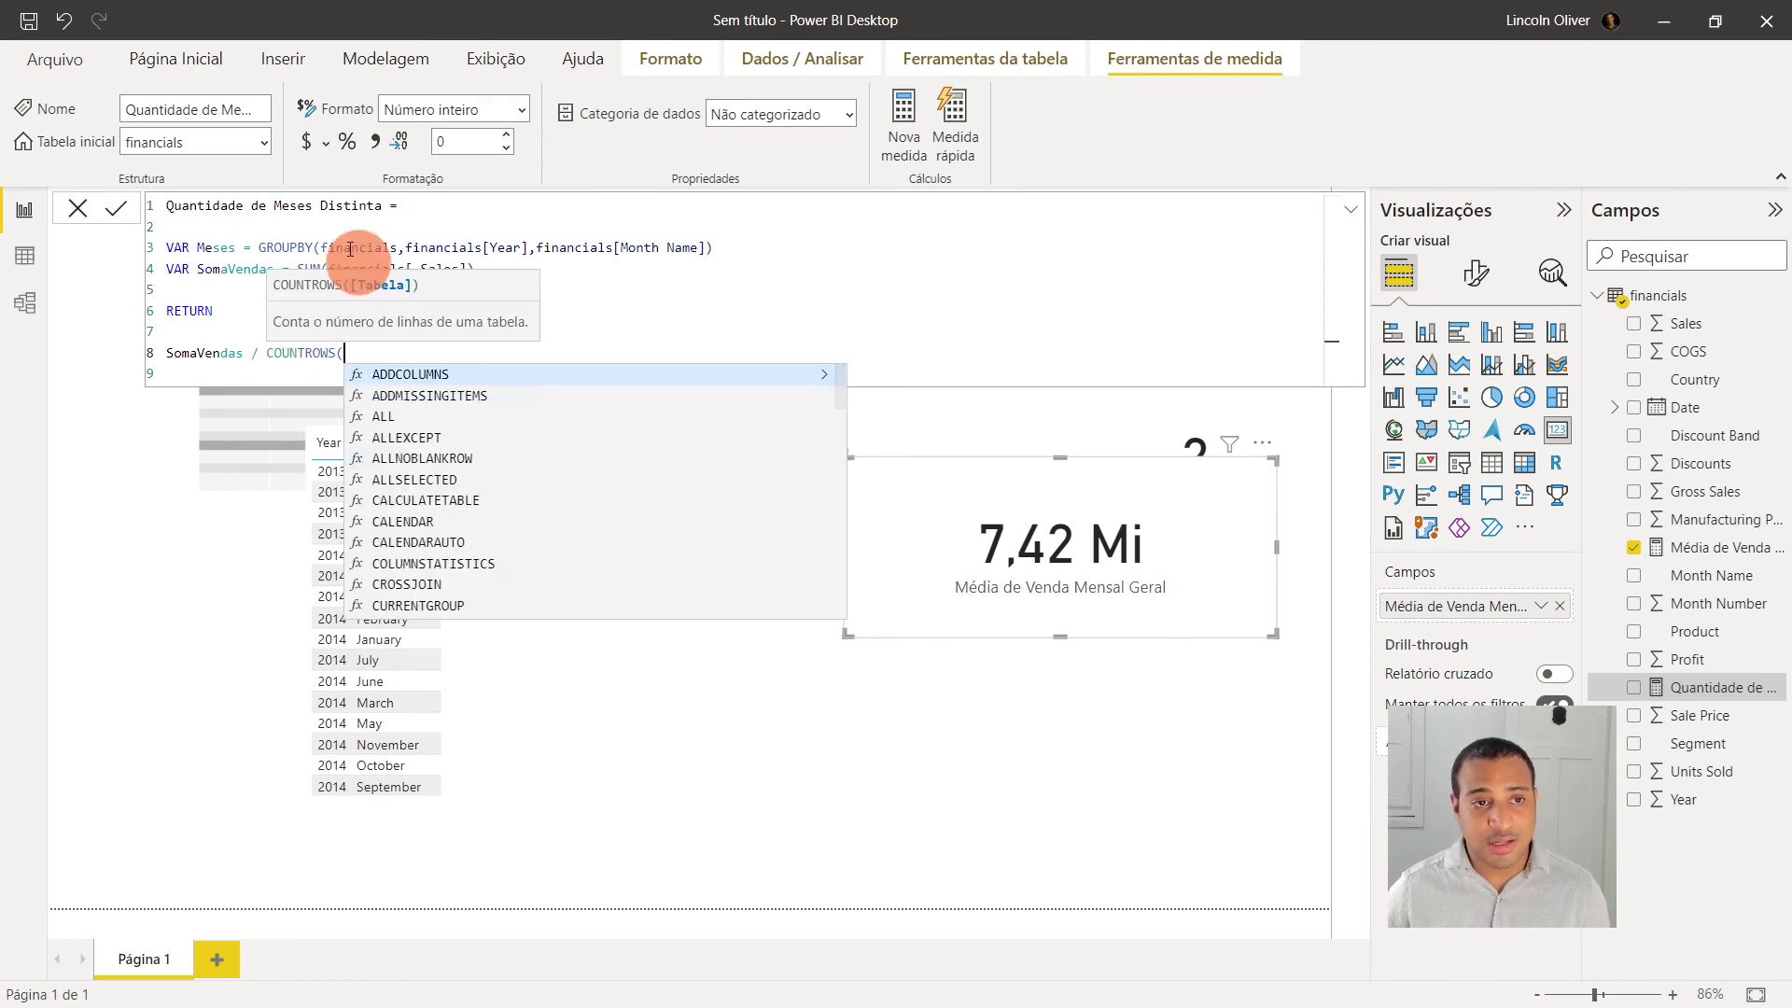
text(Meses)
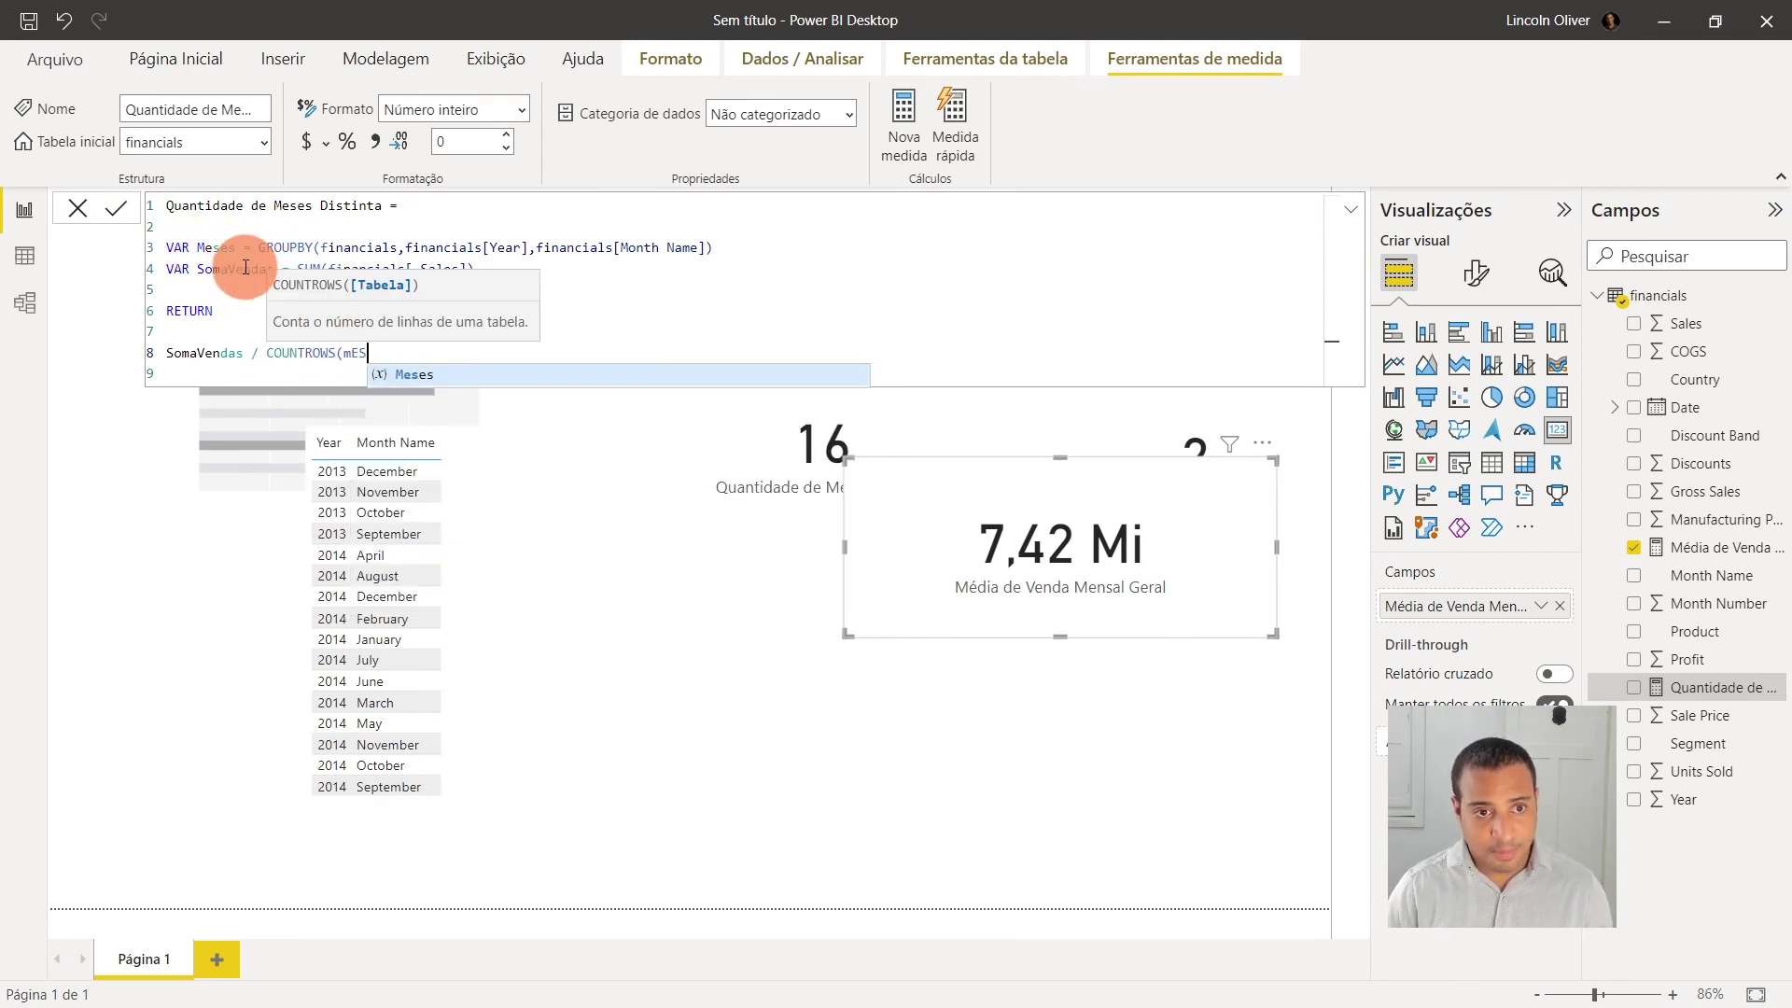
text(_)
key(BackSpace)
text())
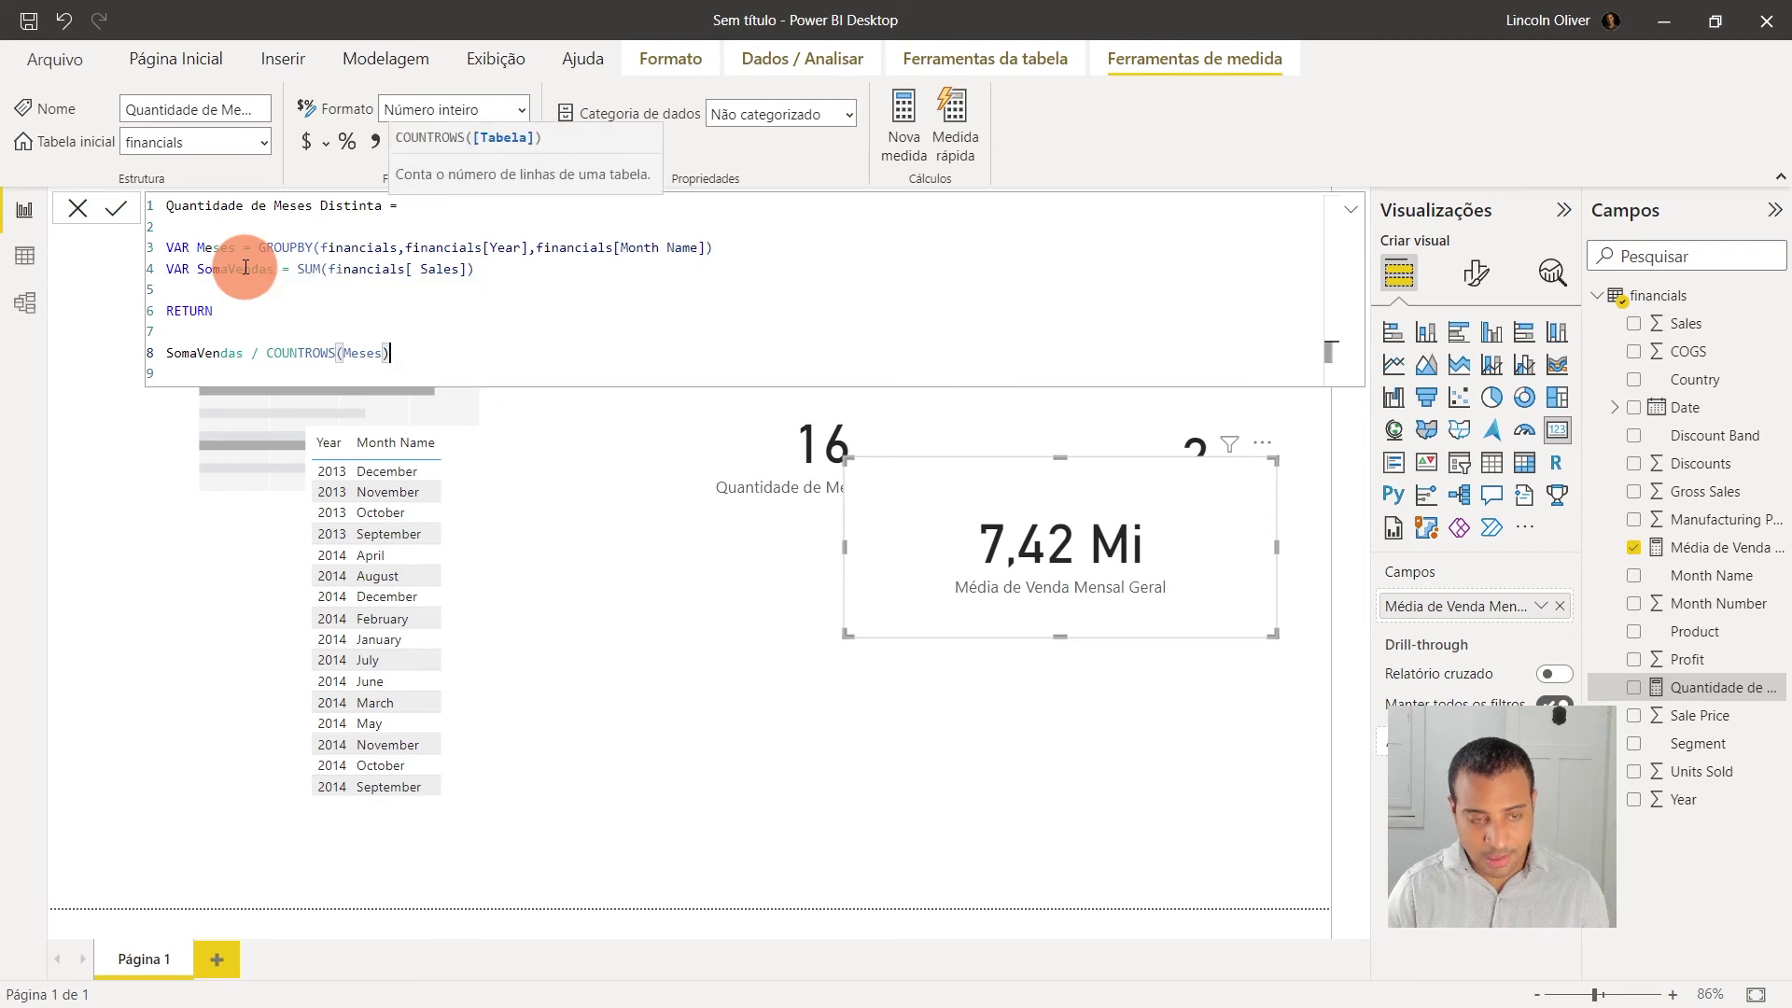
click(245, 269)
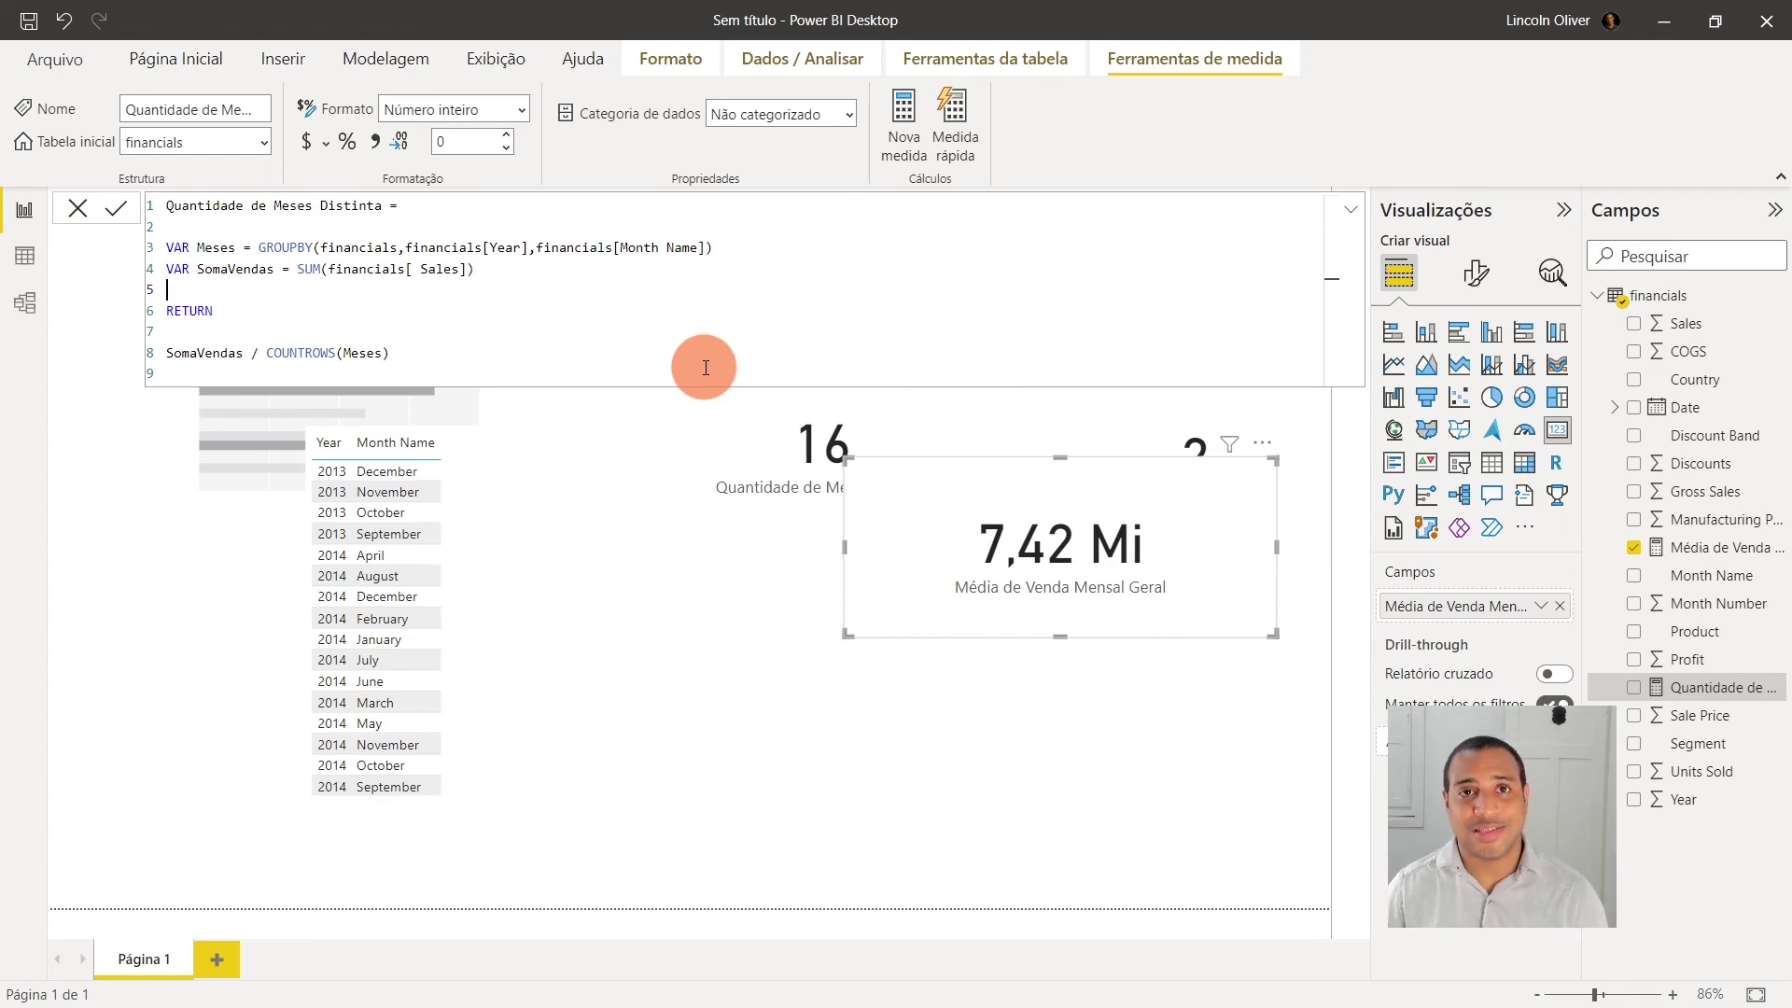
key(Return)
Step: Move the 7 Mi card up and left, then reopen the Quantidade de Meses Distinta measure
click(754, 455)
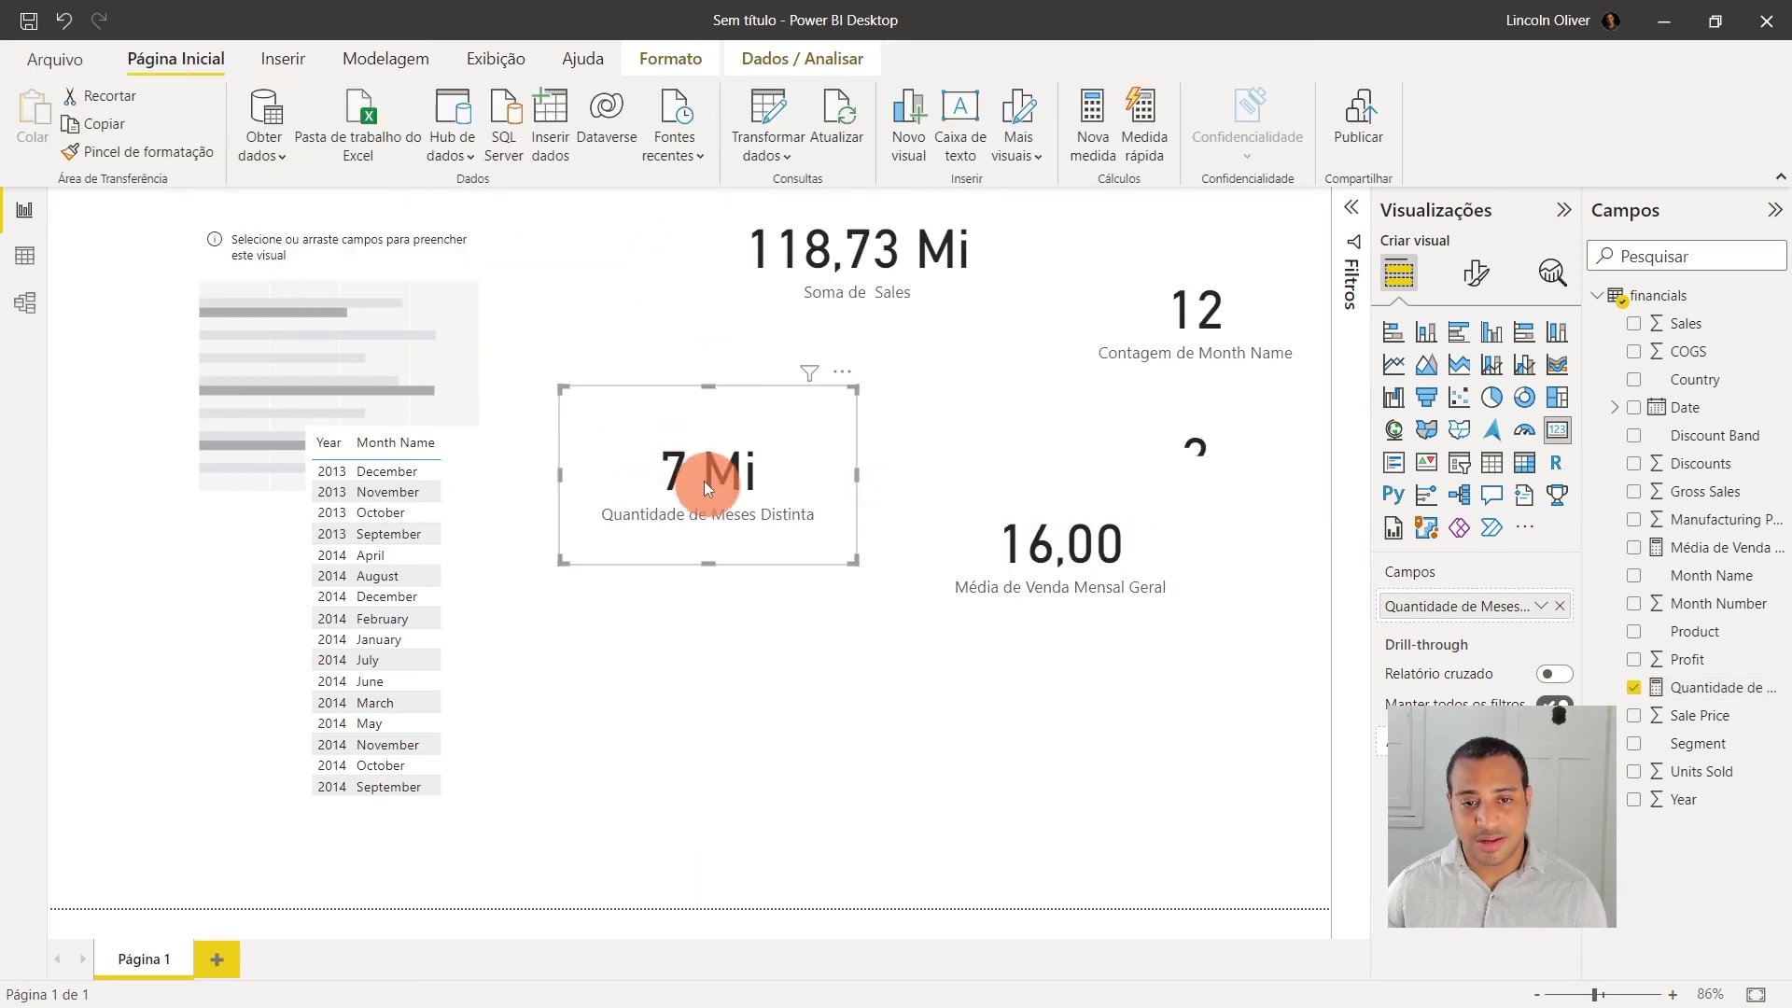
drag(857, 477, 849, 473)
click(748, 487)
drag(721, 525, 702, 486)
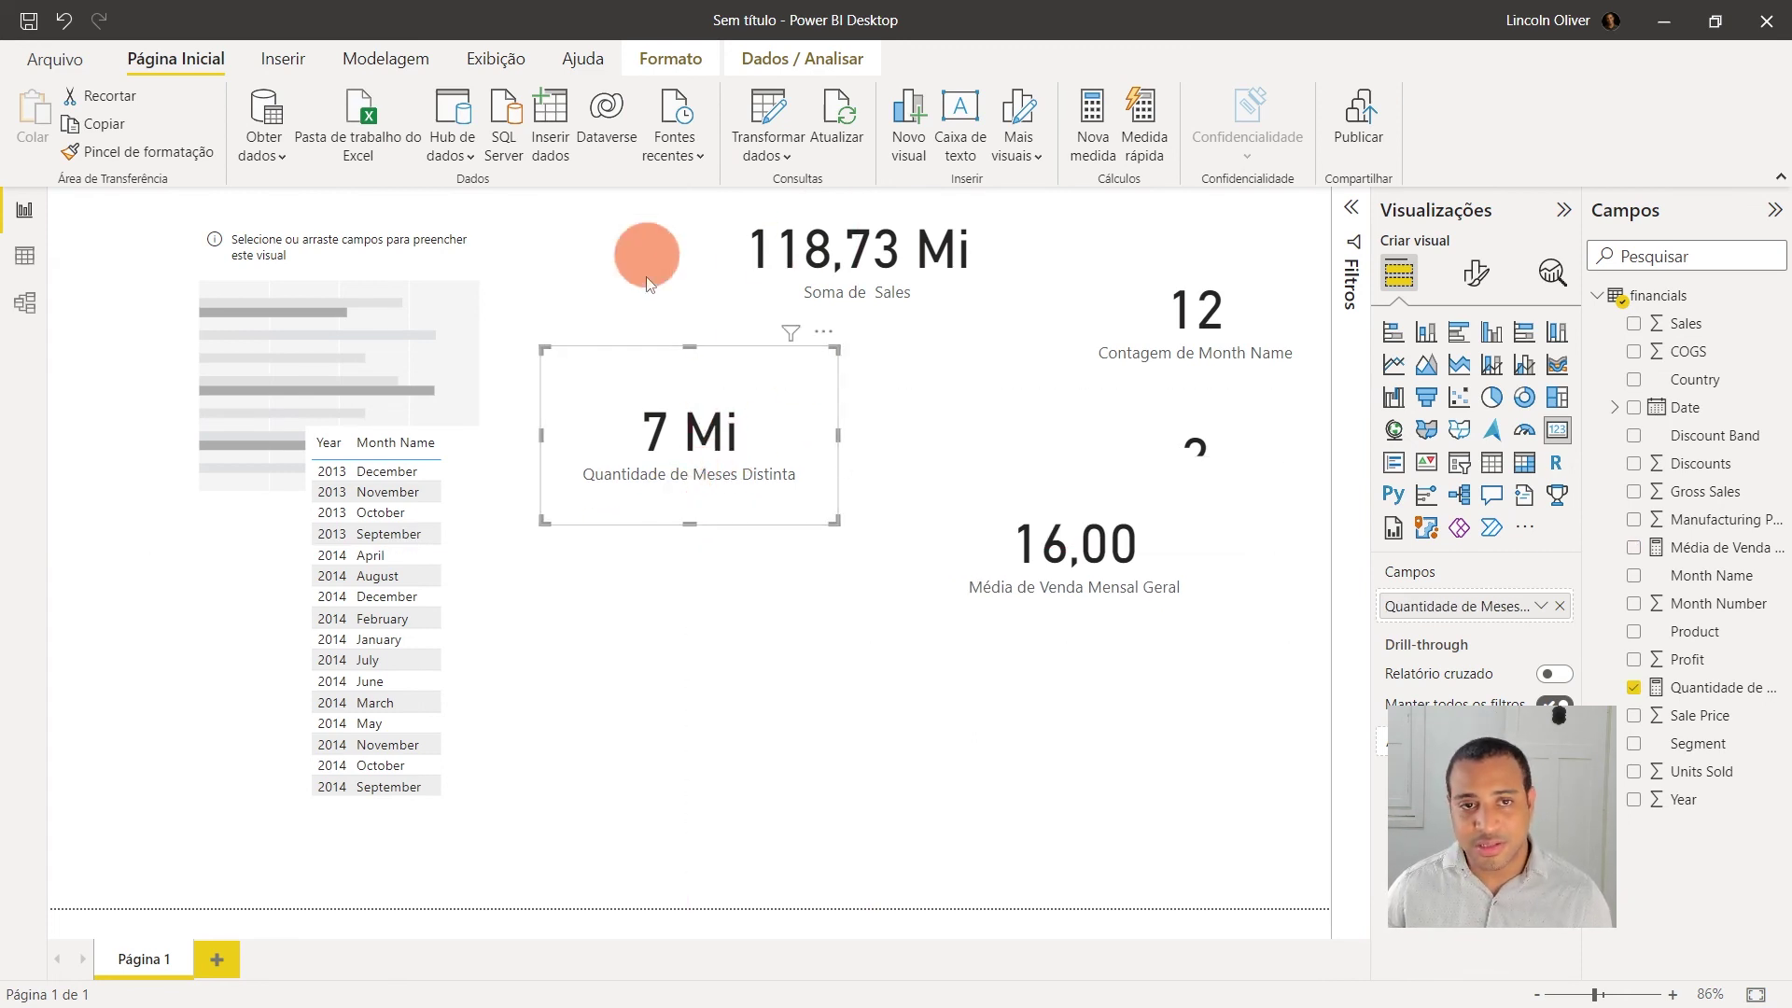
click(1721, 690)
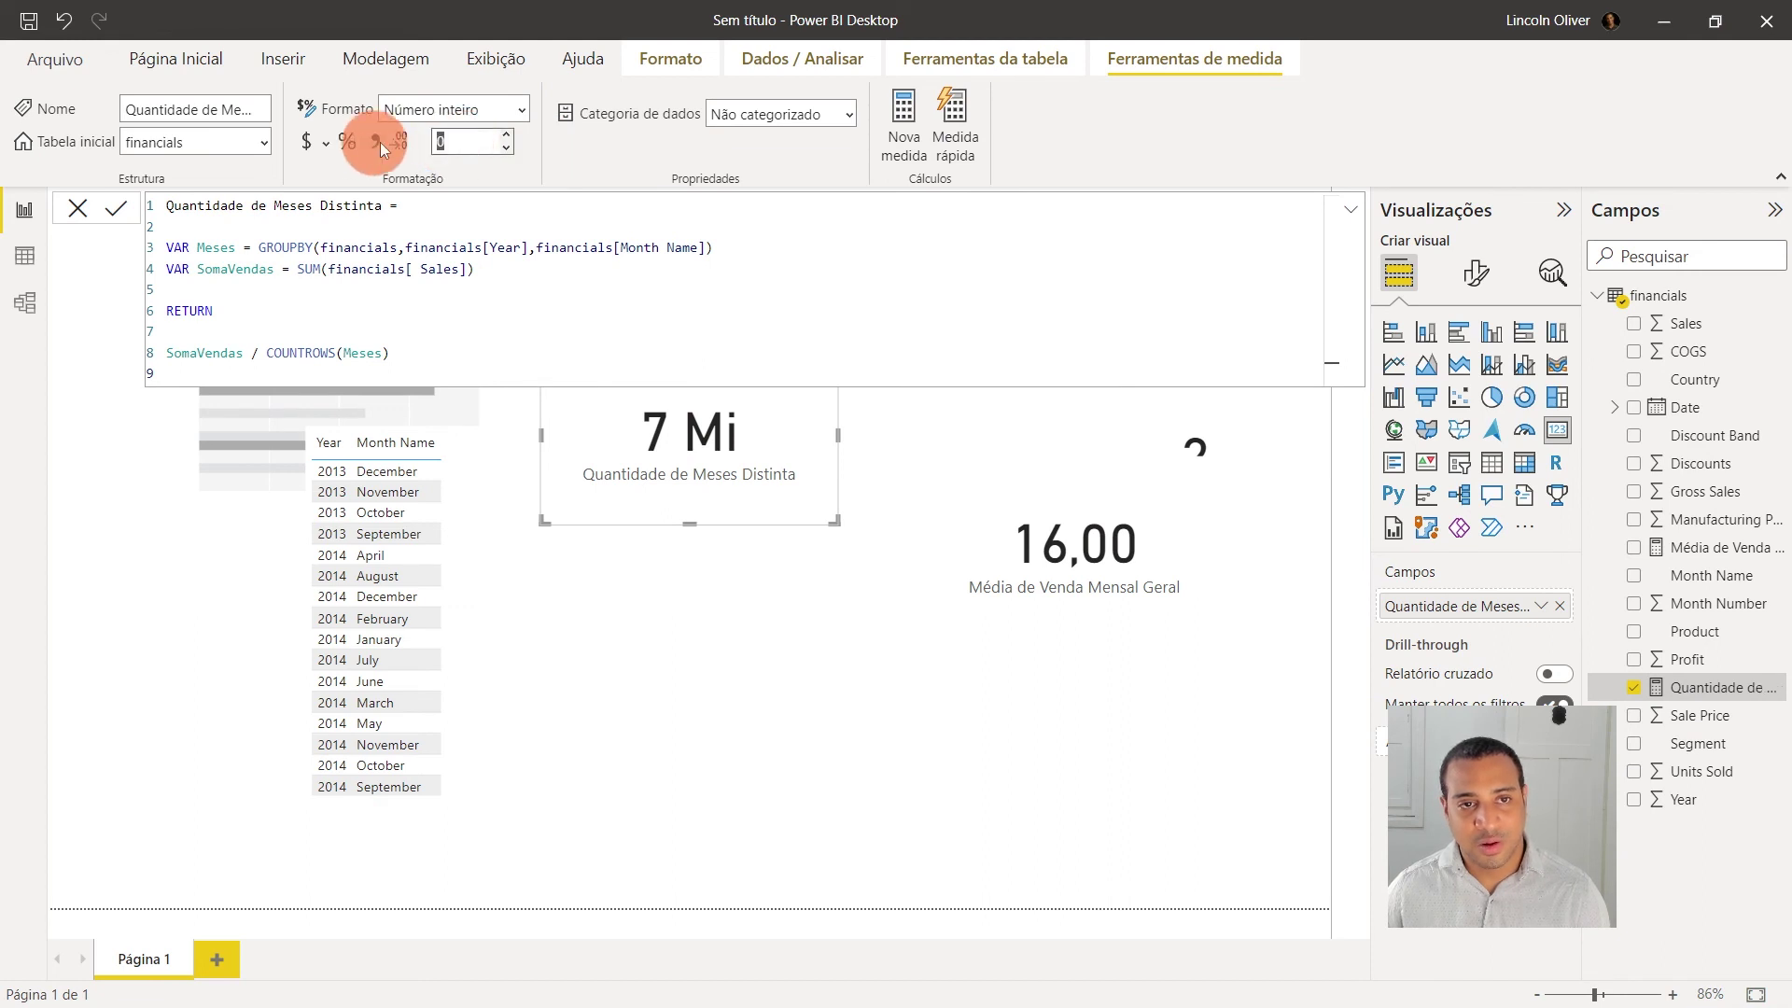
Step: Give the measure 2 decimal places (7,42 Mi) and place its card beside the 16,00 card
double_click(481, 145)
text(2)
key(Return)
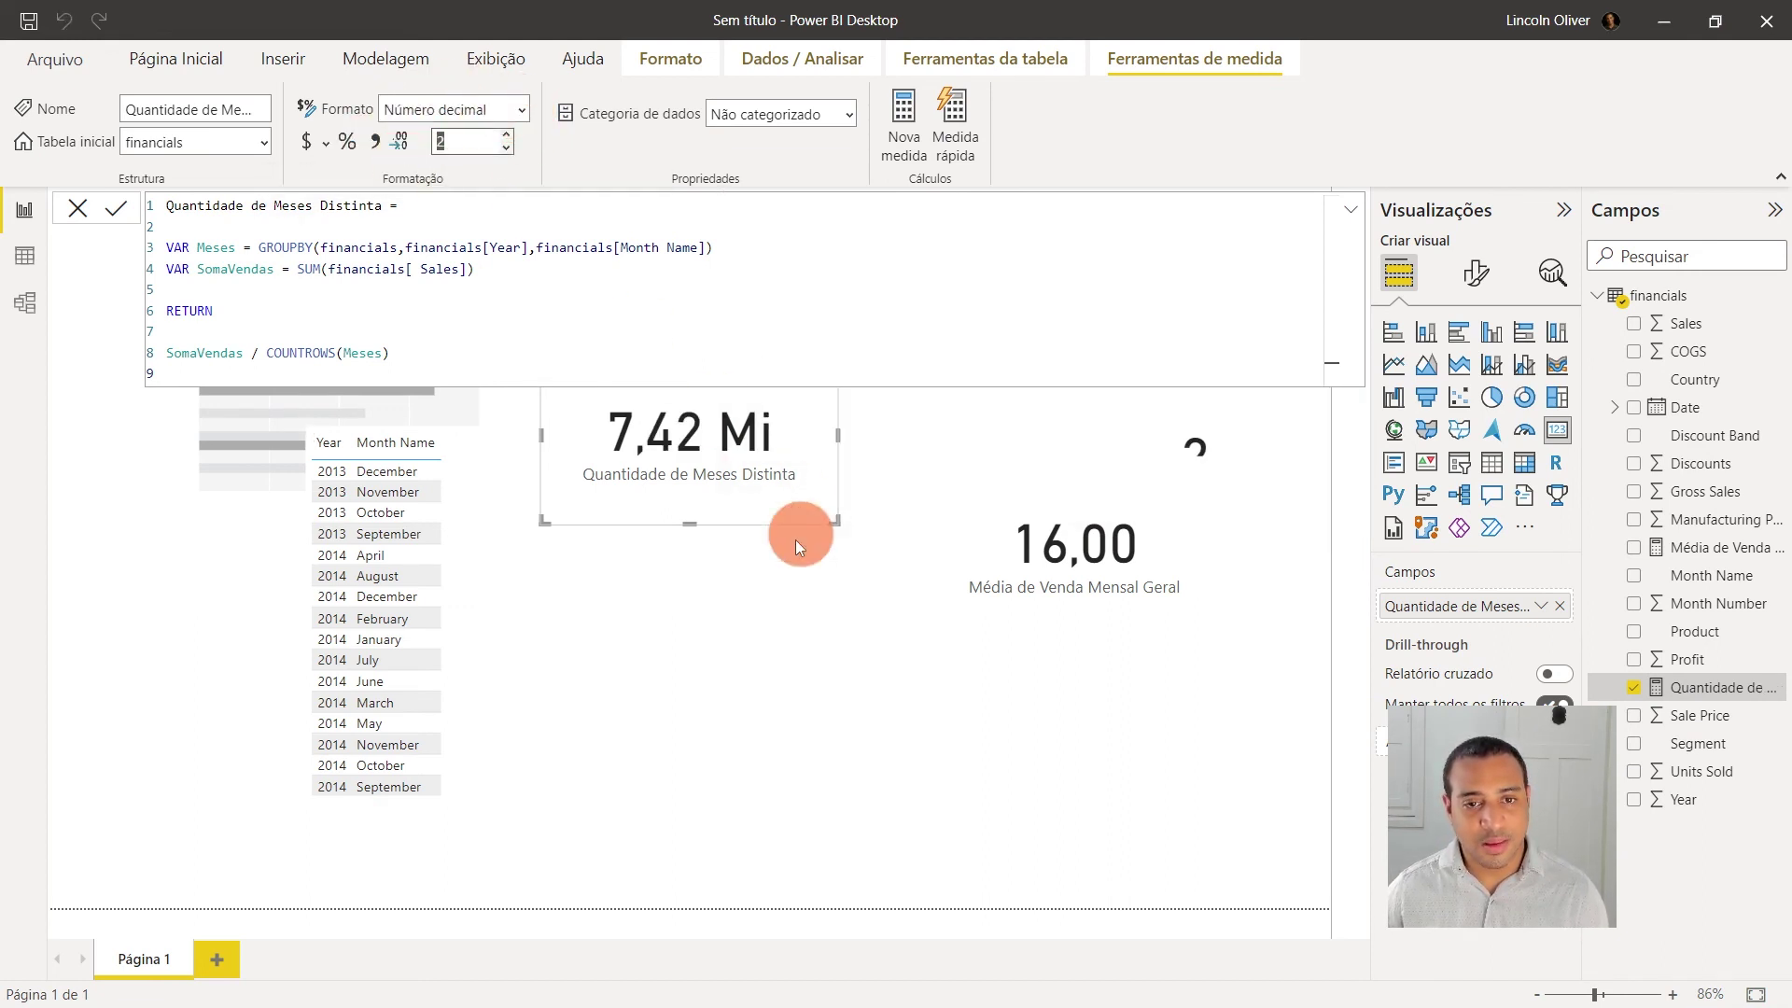
drag(725, 543, 799, 575)
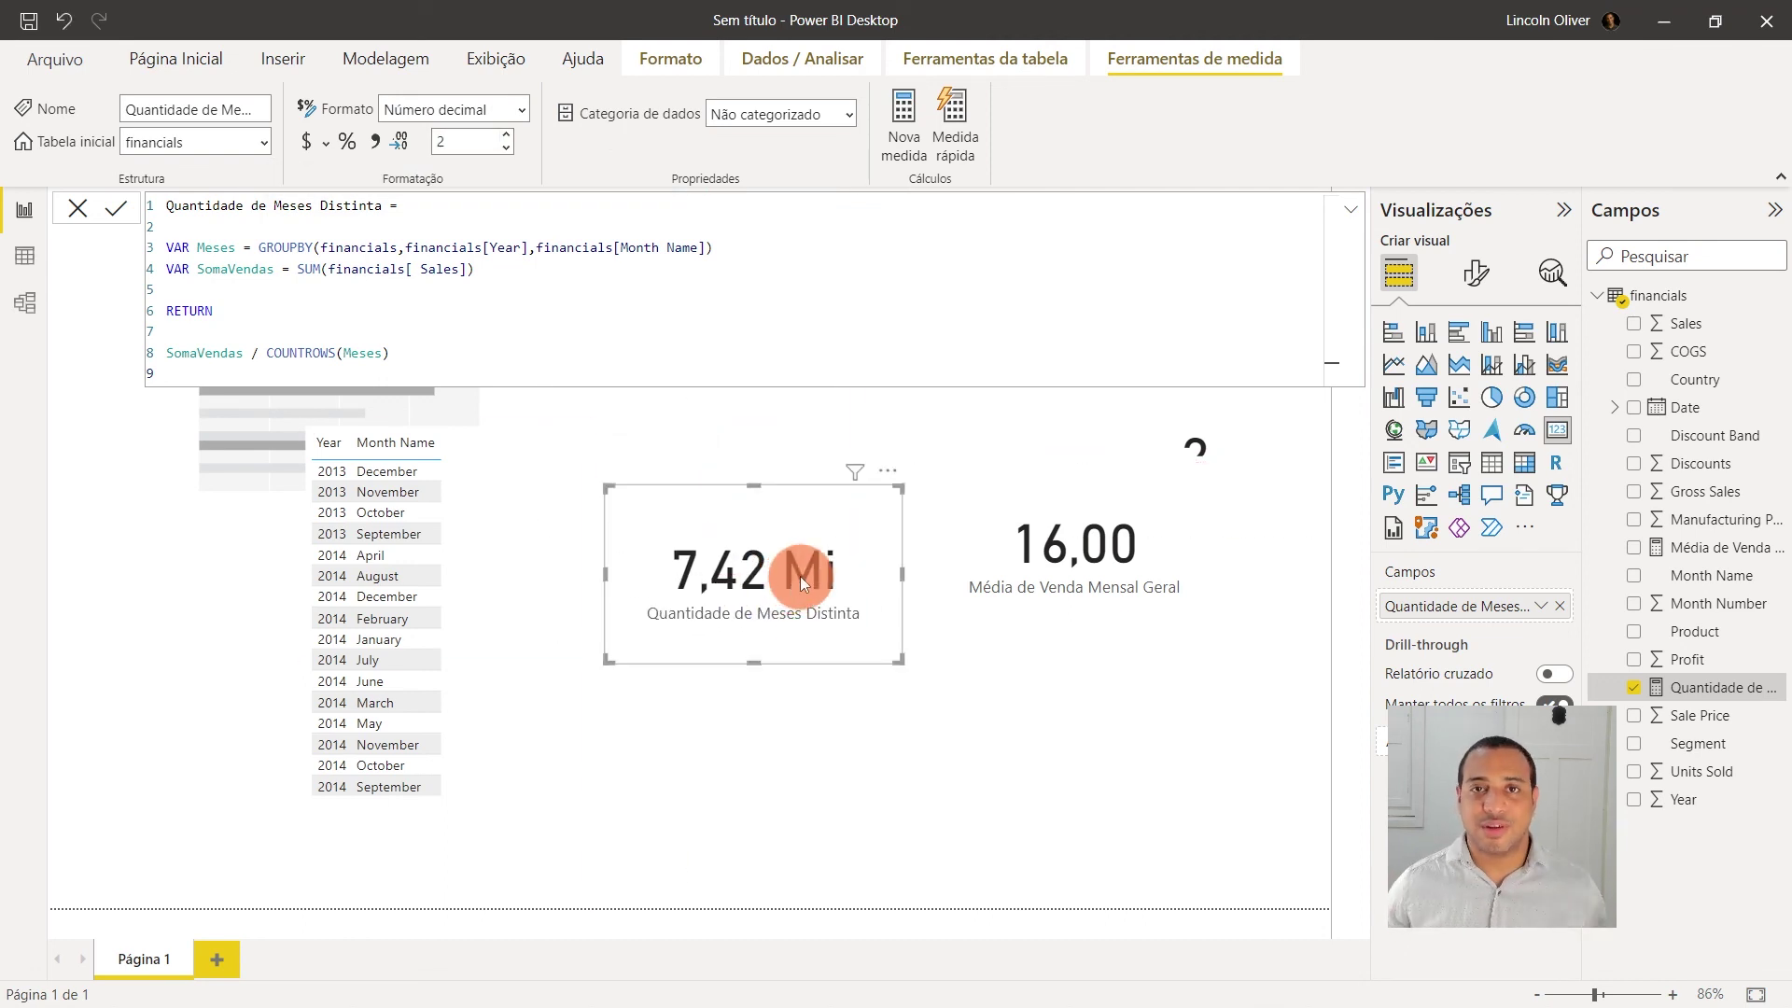